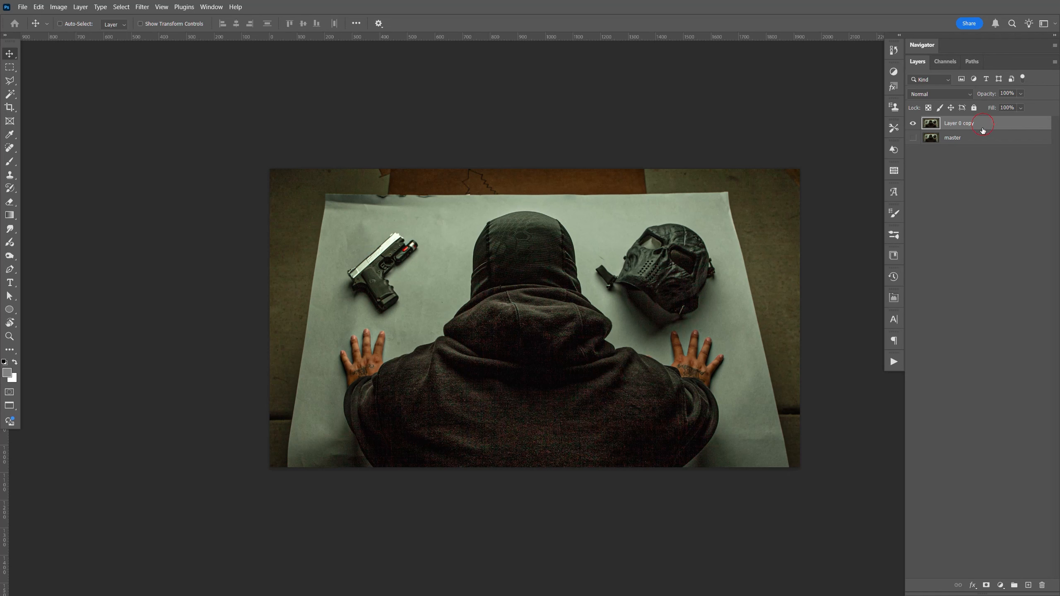
Start a Pen path on the Layer 0 copy where the left sleeve's outer edge meets the photo's lower border.
{"action": "key", "text": "p"}
{"action": "key", "text": "ctrl+plus"}
{"action": "key", "text": "ctrl+plus"}
{"action": "key", "text": "ctrl+plus"}
{"action": "key", "text": "ctrl+plus"}
{"action": "key", "text": "ctrl+plus"}
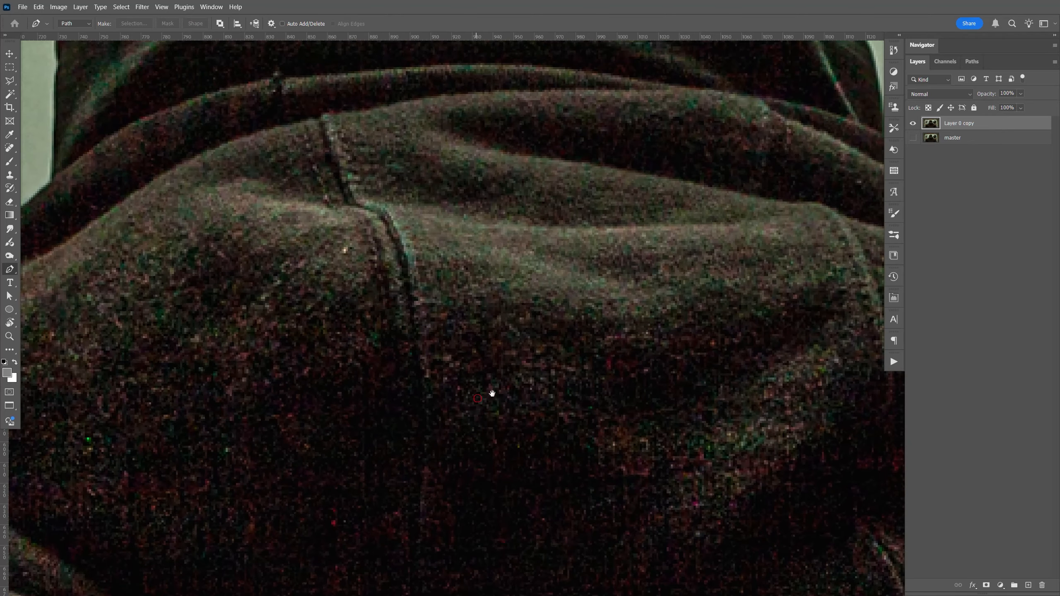
{"action": "left_click_drag", "start_coordinate": [492, 394], "coordinate": [772, 108]}
{"action": "left_click_drag", "start_coordinate": [484, 388], "coordinate": [772, 100]}
{"action": "left_click_drag", "start_coordinate": [517, 376], "coordinate": [793, 109]}
{"action": "left_click_drag", "start_coordinate": [541, 357], "coordinate": [656, 244]}
{"action": "scroll", "coordinate": [579, 337], "scroll_direction": "up", "scroll_amount": 1}
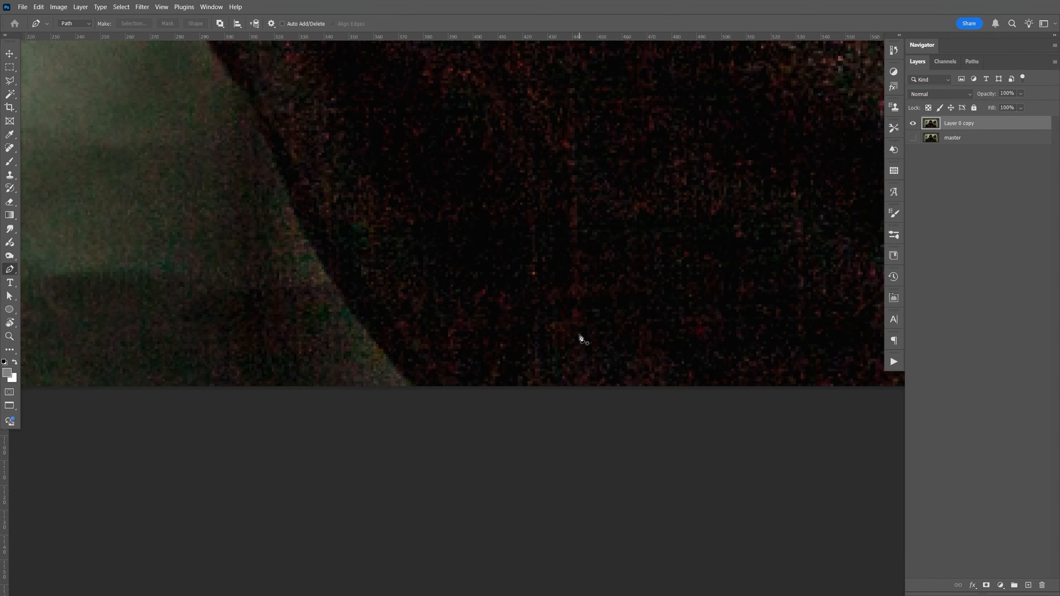
{"action": "left_click", "coordinate": [434, 412]}
{"action": "left_click", "coordinate": [412, 388]}
Trace the left sleeve's outer edge with curved anchor points from the photo's lower border up to the cuff.
{"action": "left_click_drag", "start_coordinate": [369, 166], "coordinate": [465, 342]}
{"action": "scroll", "coordinate": [444, 309], "scroll_direction": "down", "scroll_amount": 2}
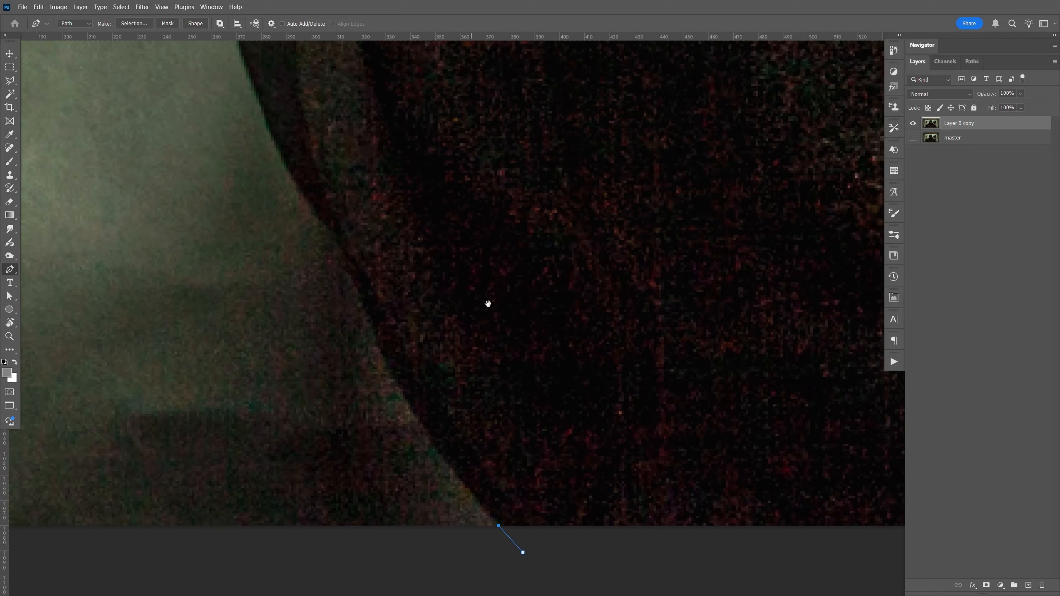
{"action": "left_click", "coordinate": [412, 354]}
{"action": "left_click_drag", "start_coordinate": [409, 349], "coordinate": [387, 300]}
{"action": "left_click_drag", "start_coordinate": [387, 303], "coordinate": [474, 475]}
{"action": "left_click_drag", "start_coordinate": [436, 377], "coordinate": [429, 367]}
{"action": "left_click_drag", "start_coordinate": [367, 259], "coordinate": [347, 214]}
{"action": "left_click_drag", "start_coordinate": [355, 136], "coordinate": [415, 324]}
{"action": "left_click_drag", "start_coordinate": [394, 245], "coordinate": [406, 171]}
{"action": "left_click", "coordinate": [429, 133]}
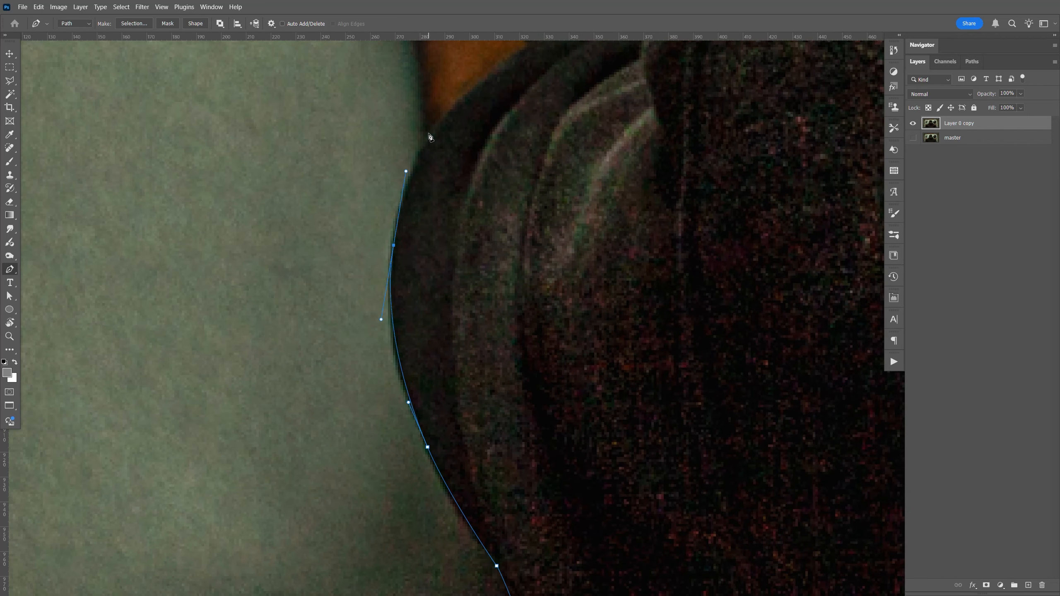
Continue the path from the left cuff along the side of the hand to the outermost fingertip.
{"action": "left_click_drag", "start_coordinate": [451, 130], "coordinate": [485, 403]}
{"action": "left_click_drag", "start_coordinate": [451, 273], "coordinate": [447, 249]}
{"action": "left_click_drag", "start_coordinate": [404, 148], "coordinate": [393, 112]}
{"action": "left_click", "coordinate": [401, 74]}
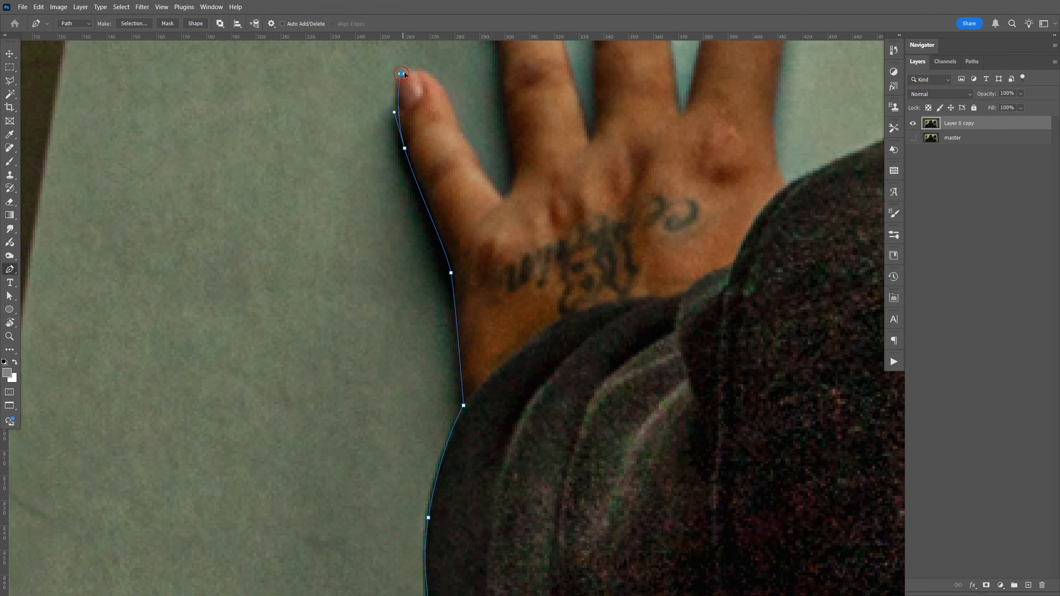
{"action": "left_click_drag", "start_coordinate": [472, 149], "coordinate": [455, 208]}
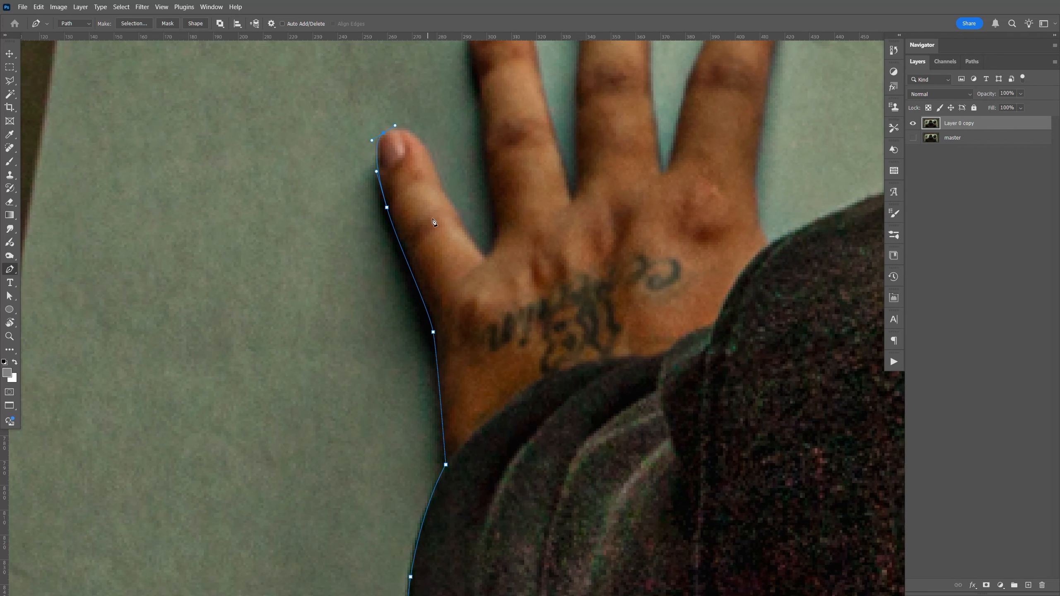
Trace the inner side of the left hand's outermost finger and all around the second finger.
{"action": "left_click_drag", "start_coordinate": [465, 241], "coordinate": [490, 252]}
{"action": "left_click_drag", "start_coordinate": [490, 188], "coordinate": [505, 351]}
{"action": "left_click_drag", "start_coordinate": [490, 288], "coordinate": [484, 263]}
{"action": "left_click_drag", "start_coordinate": [488, 201], "coordinate": [496, 190]}
{"action": "left_click_drag", "start_coordinate": [540, 216], "coordinate": [549, 243]}
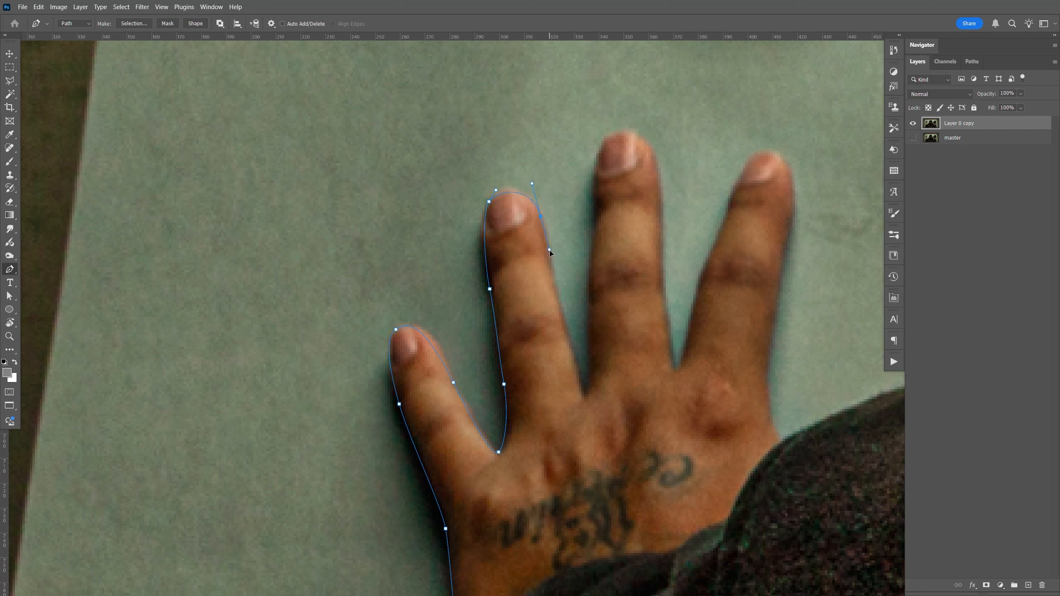
{"action": "left_click", "coordinate": [572, 345]}
{"action": "left_click", "coordinate": [584, 391]}
Trace around the left hand's third and fourth fingers and down to the sleeve.
{"action": "left_click_drag", "start_coordinate": [588, 222], "coordinate": [590, 176]}
{"action": "left_click_drag", "start_coordinate": [619, 132], "coordinate": [642, 131]}
{"action": "left_click_drag", "start_coordinate": [661, 193], "coordinate": [662, 223]}
{"action": "left_click_drag", "start_coordinate": [667, 330], "coordinate": [671, 358]}
{"action": "left_click_drag", "start_coordinate": [711, 253], "coordinate": [729, 215]}
{"action": "left_click_drag", "start_coordinate": [766, 154], "coordinate": [786, 158]}
{"action": "left_click_drag", "start_coordinate": [785, 248], "coordinate": [589, 408]}
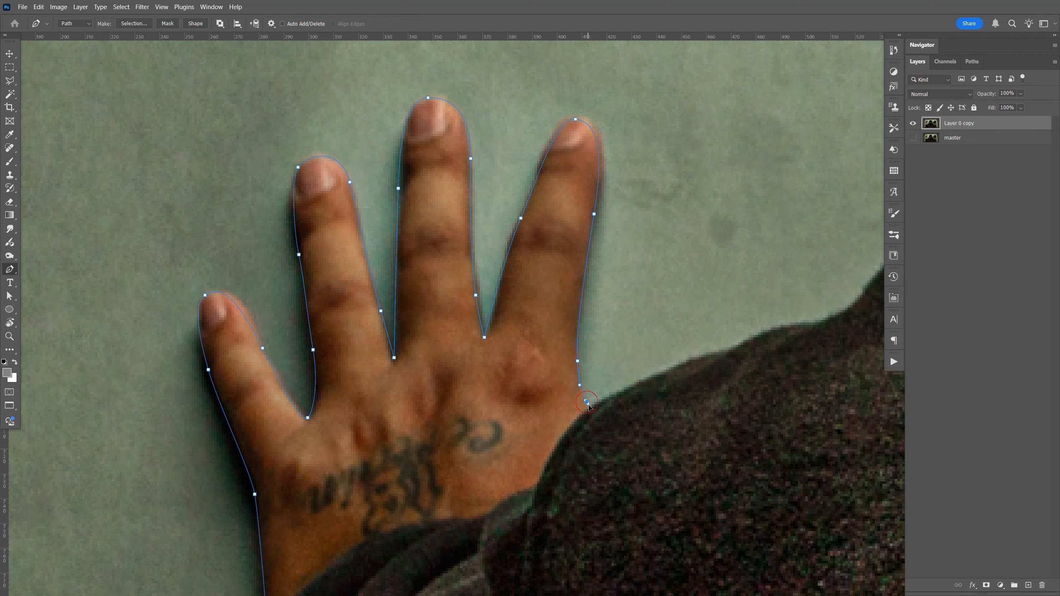
Extend the path along the upper edge of the left sleeve and shoulder towards the hood.
{"action": "left_click_drag", "start_coordinate": [681, 365], "coordinate": [719, 339]}
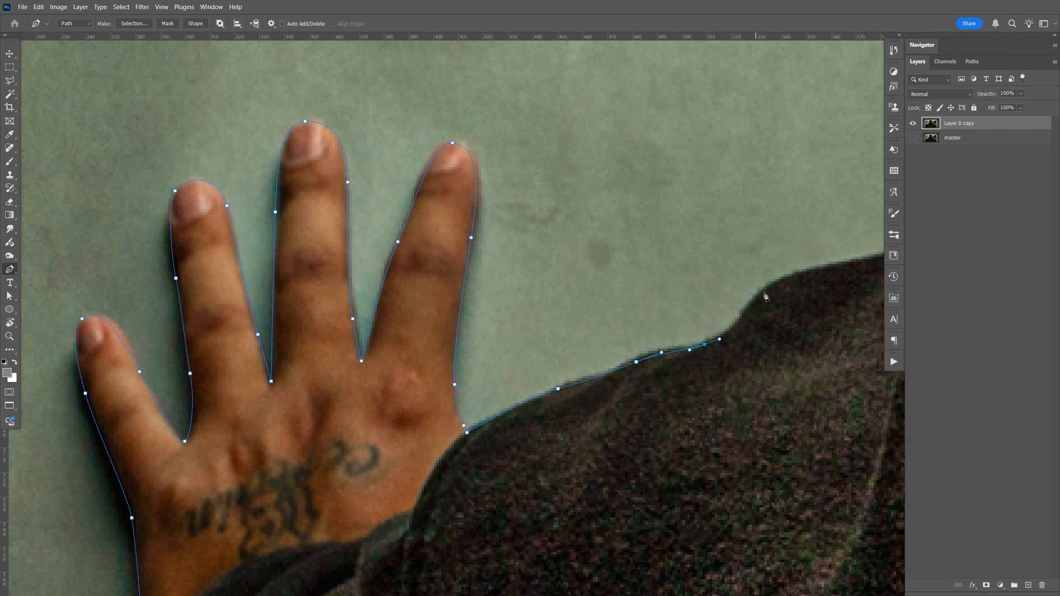
{"action": "left_click_drag", "start_coordinate": [752, 301], "coordinate": [766, 285]}
{"action": "left_click_drag", "start_coordinate": [792, 325], "coordinate": [653, 328]}
{"action": "left_click_drag", "start_coordinate": [574, 260], "coordinate": [620, 256]}
{"action": "left_click_drag", "start_coordinate": [661, 224], "coordinate": [736, 190]}
{"action": "left_click", "coordinate": [741, 188]}
Trace the left outer edge of the lowered hood from the shoulder up towards the neck.
{"action": "left_click_drag", "start_coordinate": [876, 120], "coordinate": [659, 234]}
{"action": "left_click_drag", "start_coordinate": [535, 191], "coordinate": [586, 151]}
{"action": "left_click", "coordinate": [601, 138]}
{"action": "left_click_drag", "start_coordinate": [685, 133], "coordinate": [589, 267]}
{"action": "left_click_drag", "start_coordinate": [493, 305], "coordinate": [545, 263]}
{"action": "left_click", "coordinate": [563, 249]}
Follow the fabric creases at the left side of the neck and lower head with closely spaced anchor points.
{"action": "left_click_drag", "start_coordinate": [642, 50], "coordinate": [578, 289]}
{"action": "left_click_drag", "start_coordinate": [500, 427], "coordinate": [500, 418]}
{"action": "left_click_drag", "start_coordinate": [505, 378], "coordinate": [504, 372]}
{"action": "left_click_drag", "start_coordinate": [501, 349], "coordinate": [504, 336]}
{"action": "left_click_drag", "start_coordinate": [510, 296], "coordinate": [513, 286]}
{"action": "left_click", "coordinate": [517, 275]}
Trace the left side of the covered head up to the seam near the crown.
{"action": "left_click_drag", "start_coordinate": [550, 188], "coordinate": [534, 454]}
{"action": "left_click_drag", "start_coordinate": [532, 261], "coordinate": [568, 192]}
{"action": "left_click_drag", "start_coordinate": [664, 102], "coordinate": [526, 261]}
{"action": "left_click_drag", "start_coordinate": [480, 287], "coordinate": [490, 266]}
{"action": "left_click", "coordinate": [569, 215]}
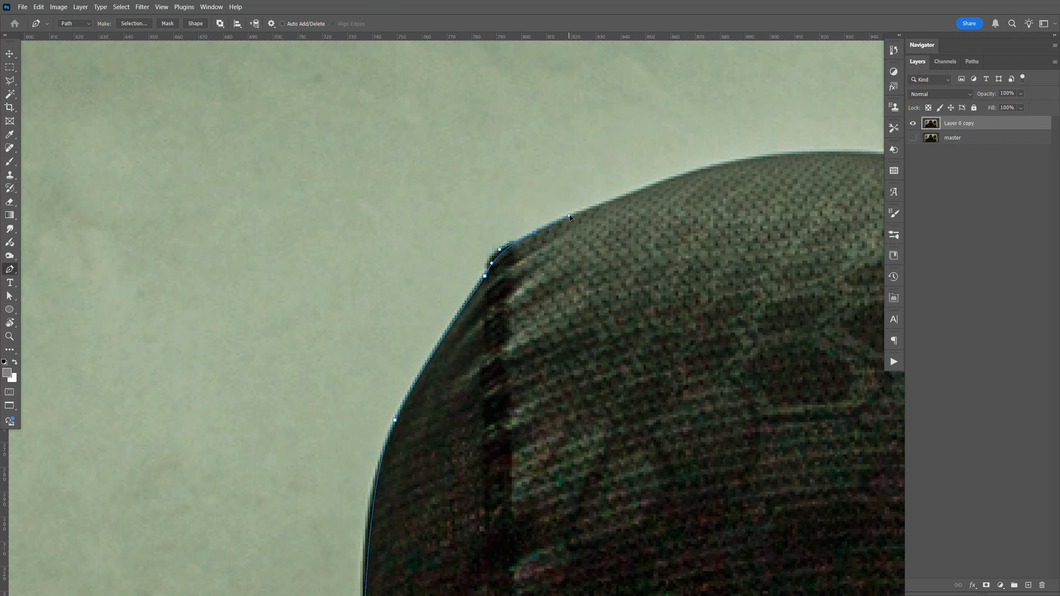
Curve the path over the crown and down the upper right side of the head.
{"action": "left_click_drag", "start_coordinate": [781, 239], "coordinate": [591, 262]}
{"action": "left_click_drag", "start_coordinate": [412, 200], "coordinate": [513, 198]}
{"action": "left_click_drag", "start_coordinate": [625, 251], "coordinate": [660, 267]}
{"action": "left_click_drag", "start_coordinate": [761, 371], "coordinate": [792, 420]}
{"action": "left_click_drag", "start_coordinate": [794, 459], "coordinate": [629, 299]}
Trace the lower right side of the head down to where it meets the hood.
{"action": "left_click", "coordinate": [657, 383]}
{"action": "left_click_drag", "start_coordinate": [664, 473], "coordinate": [638, 412]}
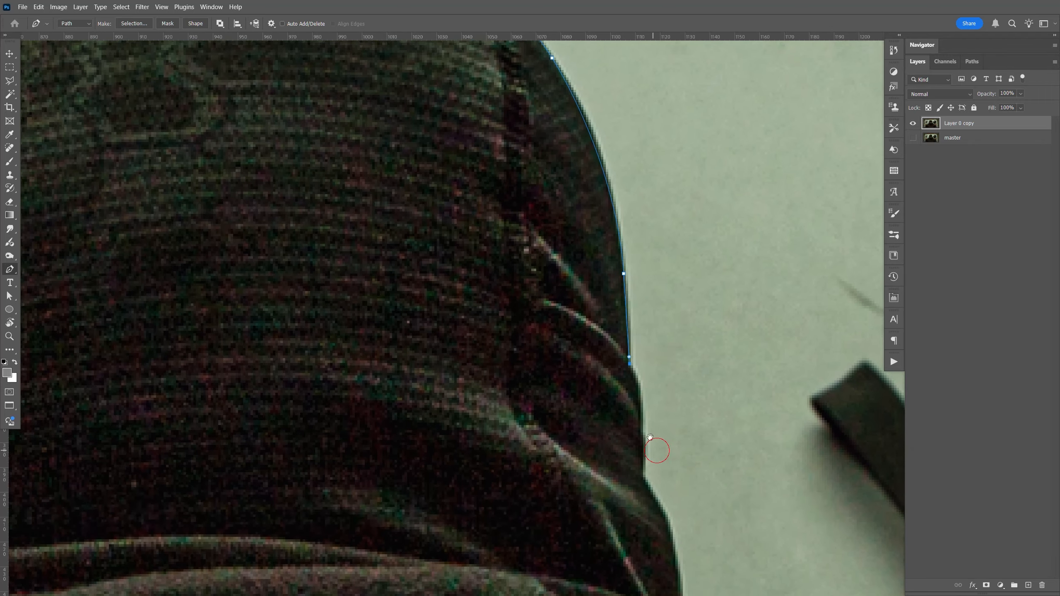
{"action": "left_click", "coordinate": [640, 406]}
{"action": "left_click_drag", "start_coordinate": [642, 465], "coordinate": [615, 429]}
{"action": "left_click_drag", "start_coordinate": [589, 354], "coordinate": [594, 389]}
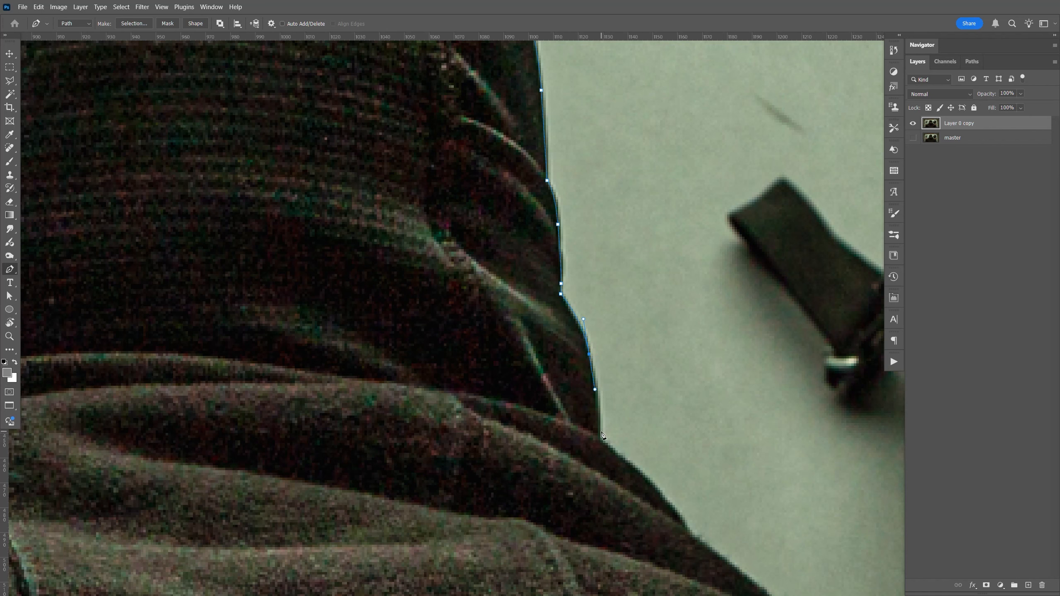
{"action": "left_click_drag", "start_coordinate": [600, 432], "coordinate": [490, 283]}
Trace the right outer edge of the hood down to the notch above the shoulder.
{"action": "left_click_drag", "start_coordinate": [553, 338], "coordinate": [569, 353]}
{"action": "left_click", "coordinate": [580, 377]}
{"action": "left_click_drag", "start_coordinate": [678, 451], "coordinate": [618, 418]}
{"action": "left_click", "coordinate": [588, 458]}
{"action": "left_click_drag", "start_coordinate": [562, 487], "coordinate": [564, 483]}
{"action": "left_click_drag", "start_coordinate": [628, 529], "coordinate": [569, 361]}
Follow the folds below the hood and the start of the right shoulder with the path.
{"action": "left_click", "coordinate": [559, 355]}
{"action": "left_click", "coordinate": [599, 398]}
{"action": "left_click", "coordinate": [603, 411]}
{"action": "left_click_drag", "start_coordinate": [739, 391], "coordinate": [514, 315]}
{"action": "left_click", "coordinate": [515, 311]}
{"action": "left_click", "coordinate": [528, 325]}
{"action": "left_click_drag", "start_coordinate": [637, 356], "coordinate": [687, 380]}
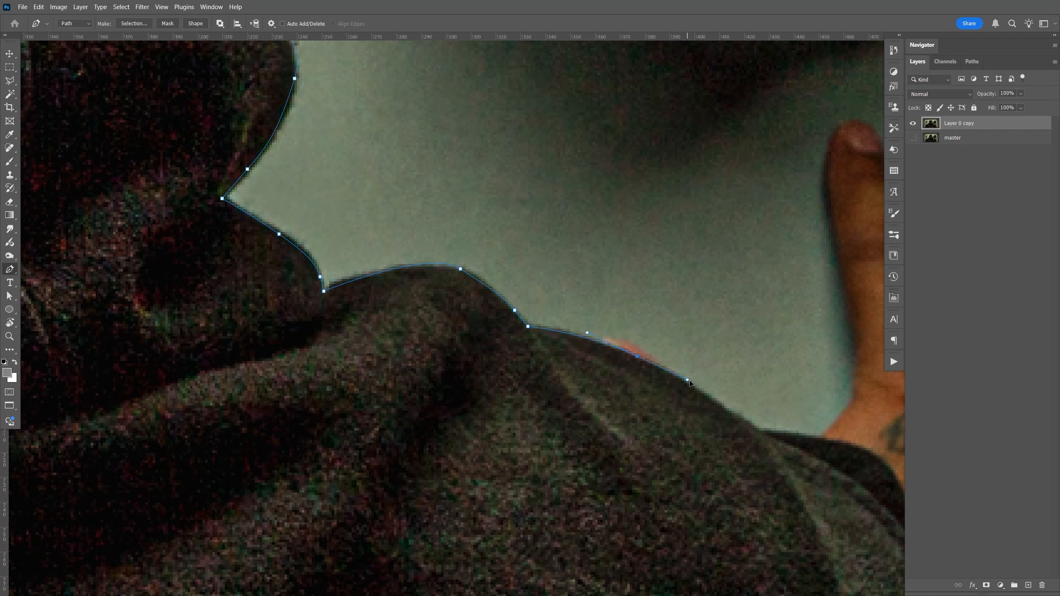
Continue the path along the right shoulder and sleeve to the edge of the right hand.
{"action": "left_click_drag", "start_coordinate": [840, 479], "coordinate": [680, 402]}
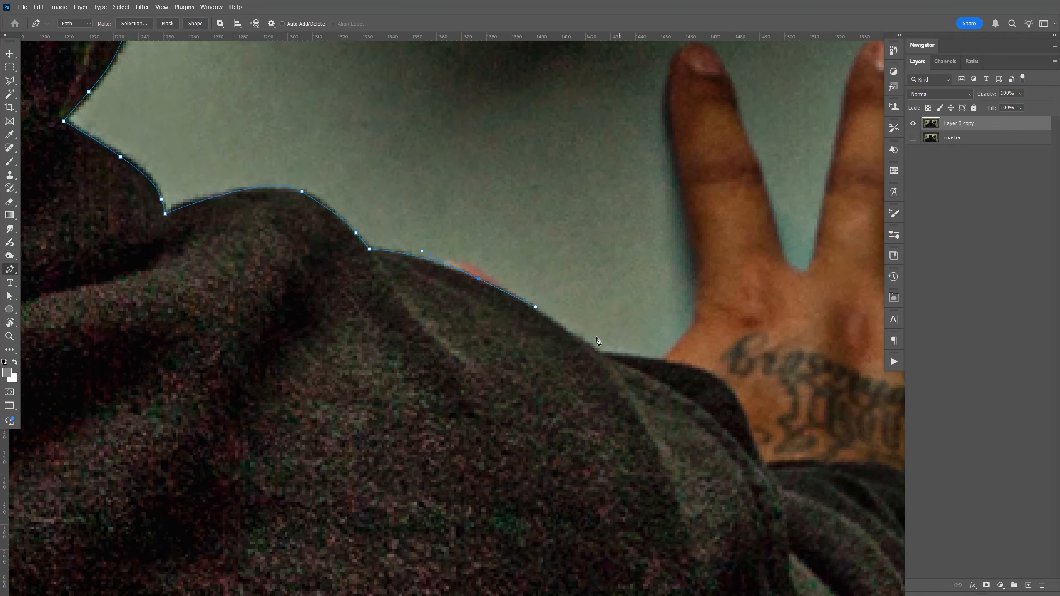
{"action": "left_click", "coordinate": [570, 331]}
{"action": "left_click", "coordinate": [600, 354]}
{"action": "left_click", "coordinate": [634, 357]}
{"action": "left_click", "coordinate": [662, 360]}
Trace the inner side of the right hand and around its innermost finger to the first finger gap.
{"action": "left_click_drag", "start_coordinate": [695, 311], "coordinate": [665, 447]}
{"action": "left_click_drag", "start_coordinate": [624, 327], "coordinate": [617, 284]}
{"action": "left_click_drag", "start_coordinate": [639, 230], "coordinate": [657, 224]}
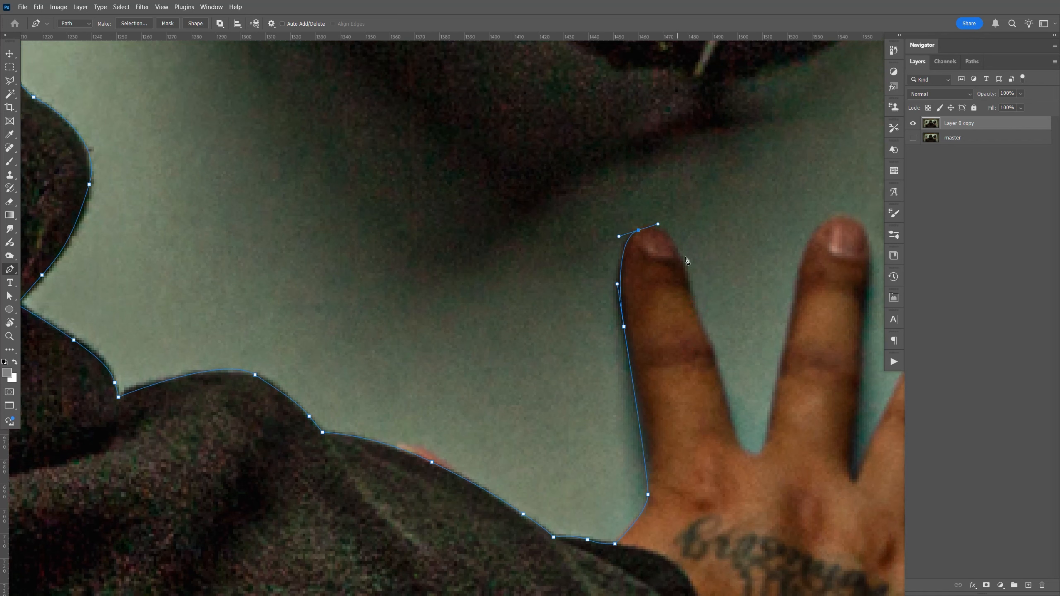
{"action": "left_click_drag", "start_coordinate": [692, 297], "coordinate": [716, 369]}
{"action": "left_click", "coordinate": [737, 436]}
{"action": "left_click_drag", "start_coordinate": [755, 456], "coordinate": [761, 457]}
Trace around the right hand's second finger down to the next finger gap.
{"action": "left_click_drag", "start_coordinate": [783, 355], "coordinate": [792, 300]}
{"action": "left_click_drag", "start_coordinate": [860, 247], "coordinate": [737, 292]}
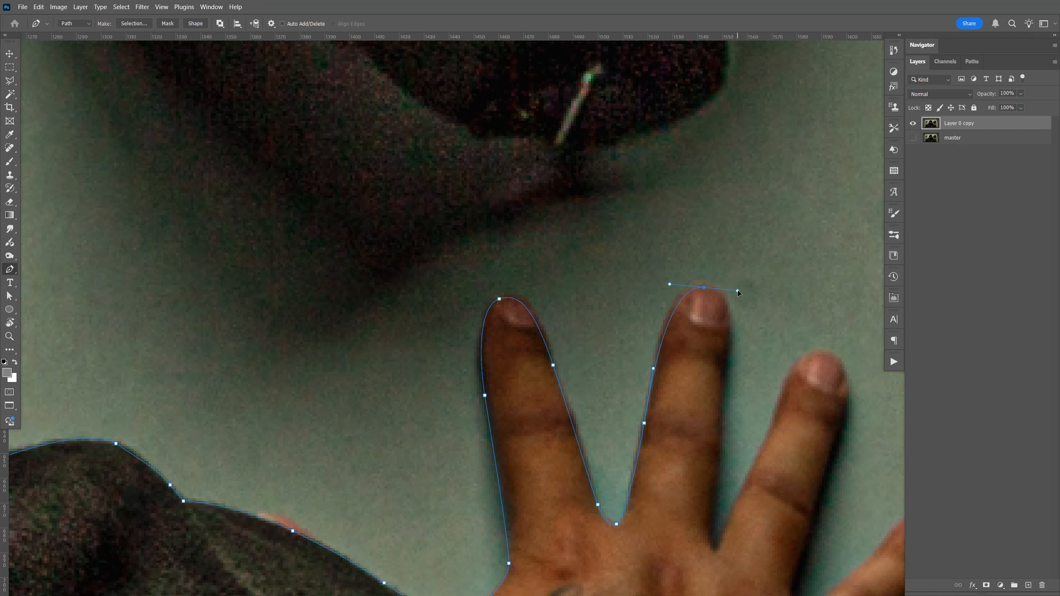
{"action": "left_click_drag", "start_coordinate": [726, 388], "coordinate": [721, 433]}
{"action": "left_click_drag", "start_coordinate": [745, 585], "coordinate": [710, 364]}
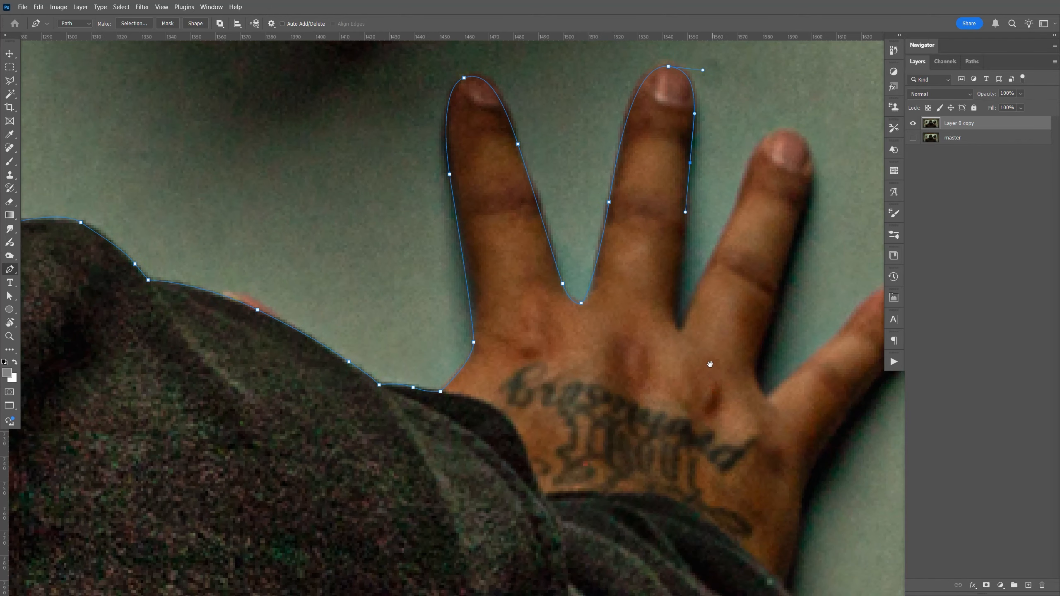
{"action": "left_click_drag", "start_coordinate": [678, 291], "coordinate": [682, 324]}
{"action": "left_click_drag", "start_coordinate": [733, 216], "coordinate": [740, 186]}
{"action": "key", "text": "ctrl+z"}
{"action": "key", "text": "ctrl+z"}
Trace around the right hand's third finger, up over its tip and down its outer side.
{"action": "left_click_drag", "start_coordinate": [717, 249], "coordinate": [729, 221]}
{"action": "left_click_drag", "start_coordinate": [752, 158], "coordinate": [757, 143]}
{"action": "left_click", "coordinate": [793, 132]}
{"action": "left_click", "coordinate": [800, 227]}
{"action": "left_click", "coordinate": [783, 287]}
{"action": "left_click", "coordinate": [763, 359]}
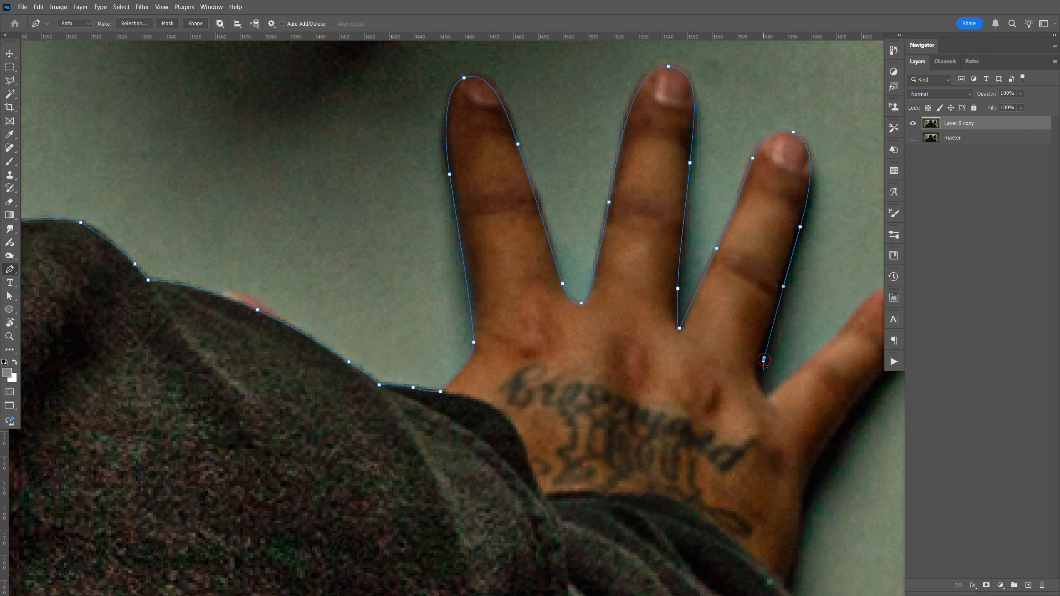
Trace around the right hand's outermost finger and down the side of the hand to the cuff.
{"action": "left_click_drag", "start_coordinate": [767, 394], "coordinate": [639, 299]}
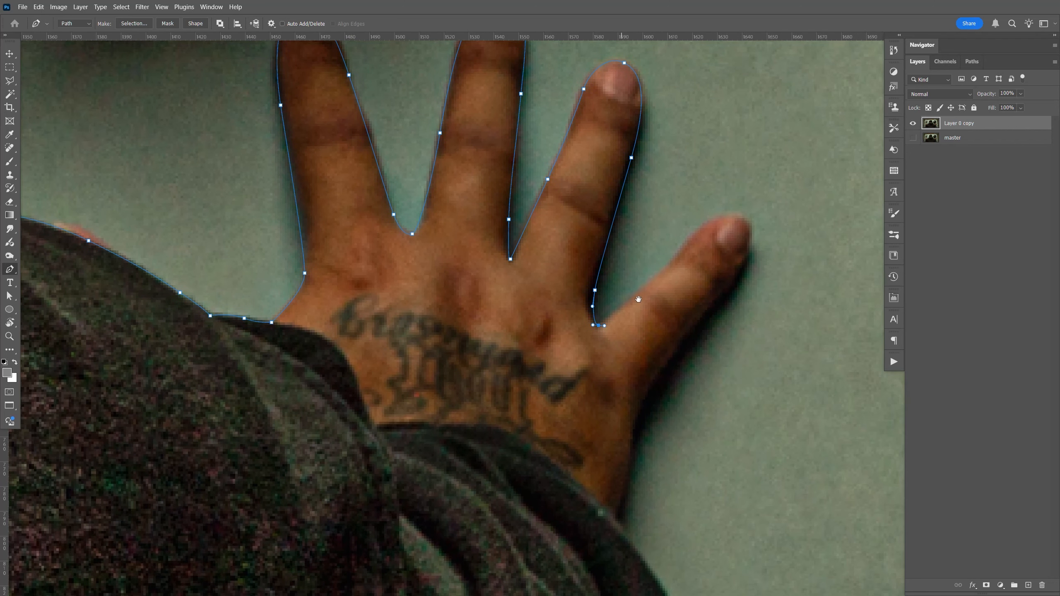
{"action": "left_click_drag", "start_coordinate": [672, 260], "coordinate": [751, 224]}
{"action": "left_click_drag", "start_coordinate": [727, 291], "coordinate": [708, 317]}
{"action": "left_click_drag", "start_coordinate": [641, 416], "coordinate": [634, 444]}
Trace the right sleeve's outer edge from the cuff down to the photo's lower border.
{"action": "left_click_drag", "start_coordinate": [626, 495], "coordinate": [750, 194]}
{"action": "left_click", "coordinate": [621, 532]}
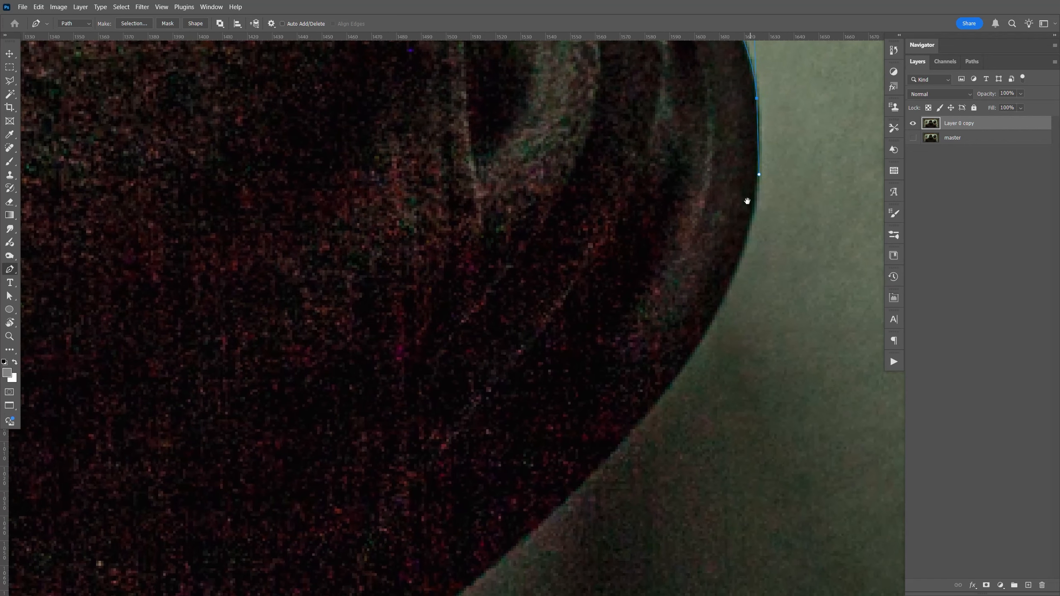
{"action": "left_click_drag", "start_coordinate": [675, 369], "coordinate": [609, 442]}
{"action": "left_click_drag", "start_coordinate": [678, 326], "coordinate": [752, 218]}
{"action": "left_click_drag", "start_coordinate": [657, 322], "coordinate": [583, 382]}
Run the path outside the canvas below the photo and close it at its starting anchor point.
{"action": "key", "text": "ctrl+minus"}
{"action": "key", "text": "ctrl+minus"}
{"action": "key", "text": "ctrl+minus"}
{"action": "key", "text": "ctrl+minus"}
{"action": "key", "text": "ctrl+minus"}
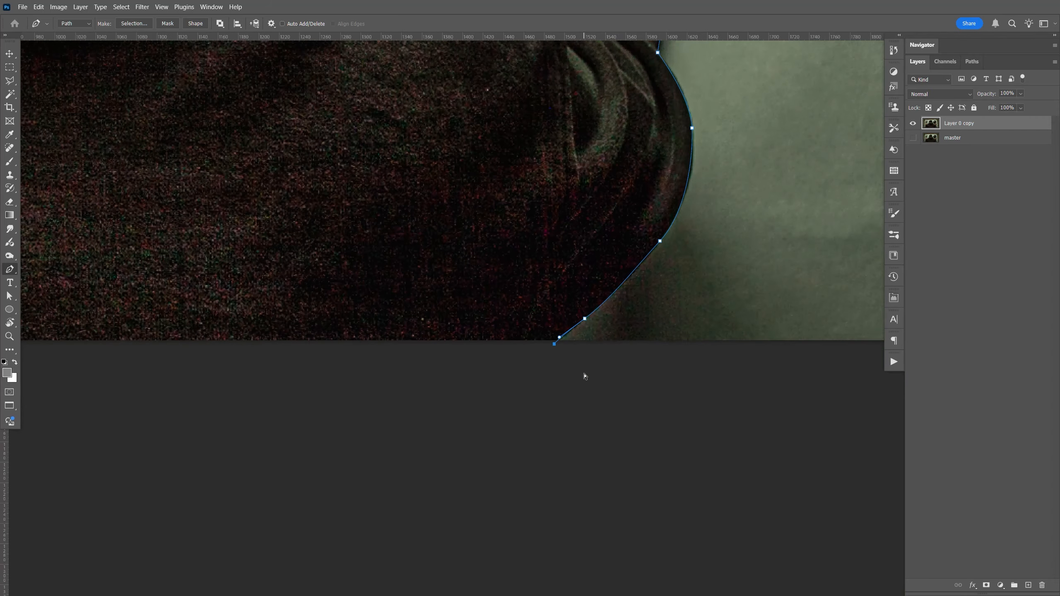
{"action": "left_click", "coordinate": [125, 431]}
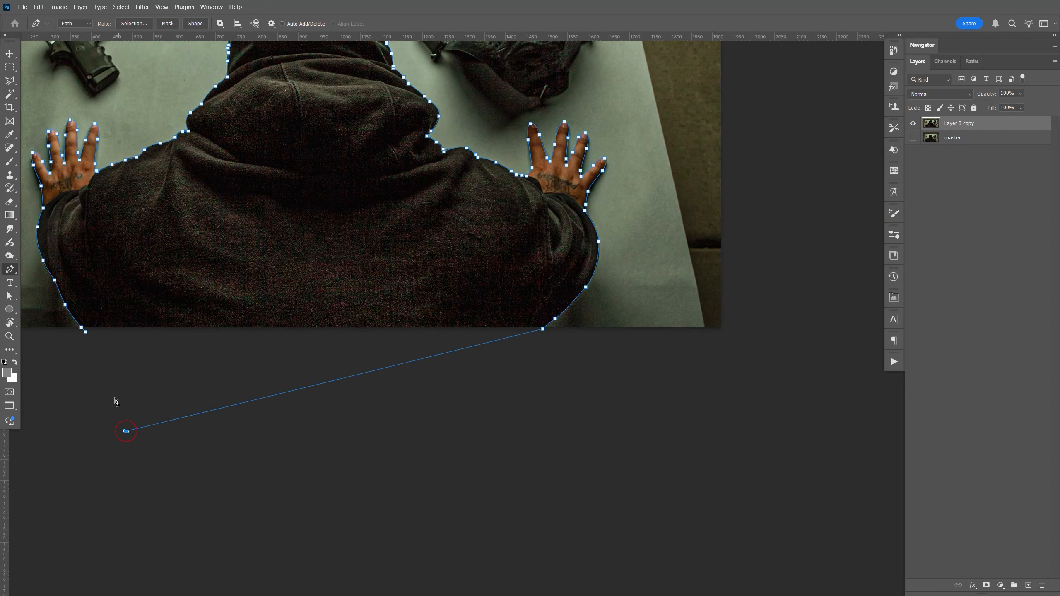
{"action": "left_click", "coordinate": [86, 333]}
Convert the closed path into a selection and copy the hooded figure to a new layer.
{"action": "left_click_drag", "start_coordinate": [344, 268], "coordinate": [545, 372]}
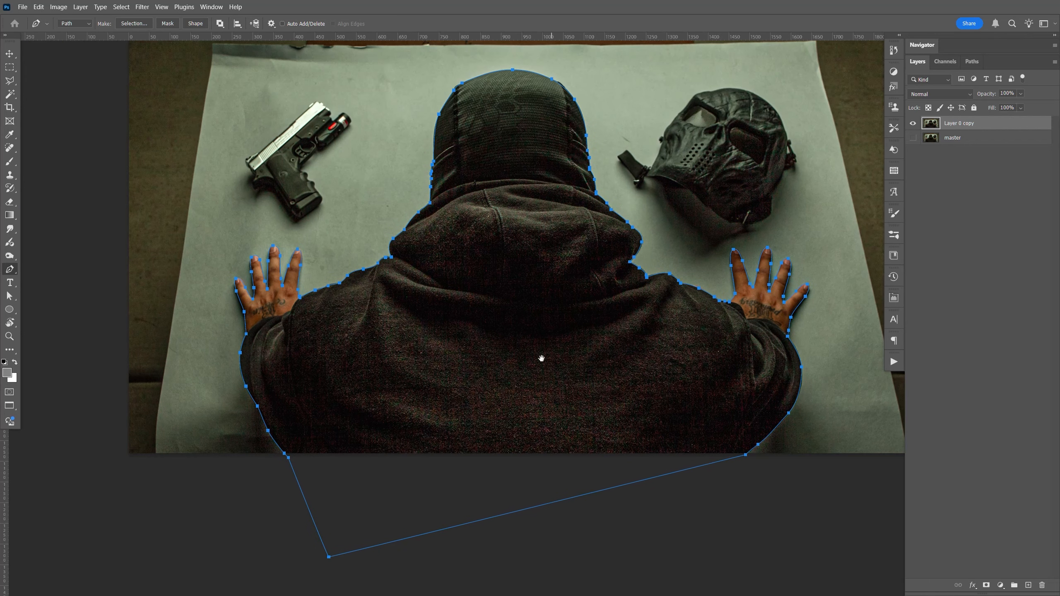
{"action": "right_click", "coordinate": [519, 295]}
{"action": "left_click", "coordinate": [565, 342]}
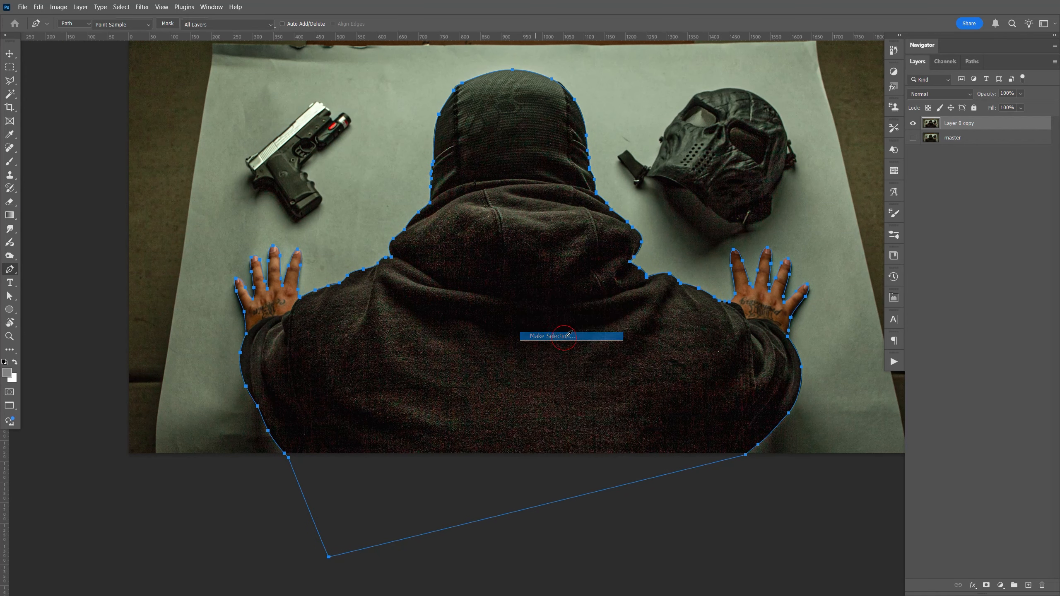
{"action": "left_click", "coordinate": [599, 171]}
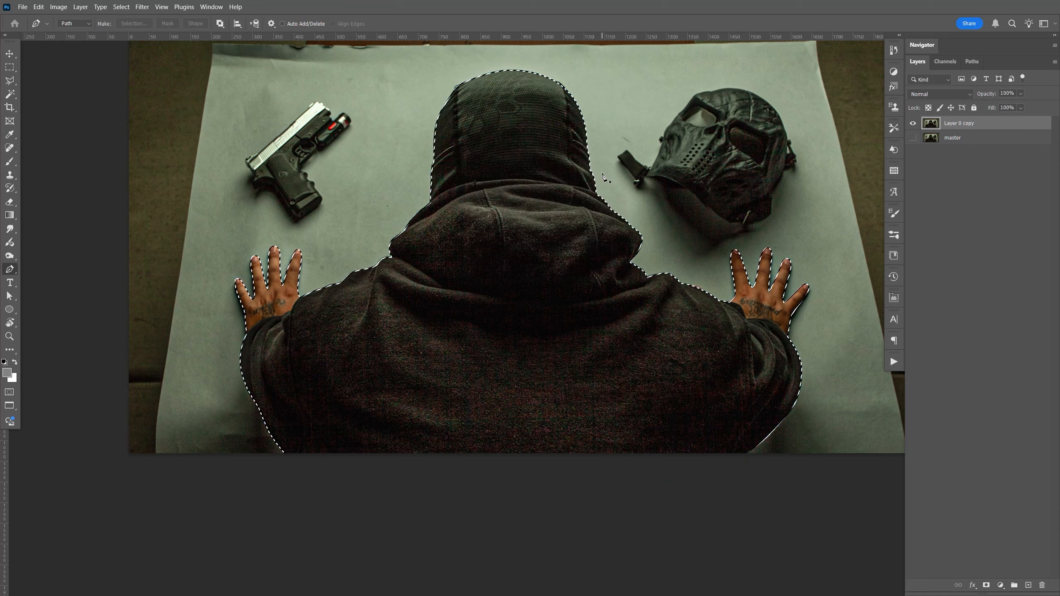
{"action": "key", "text": "ctrl+j"}
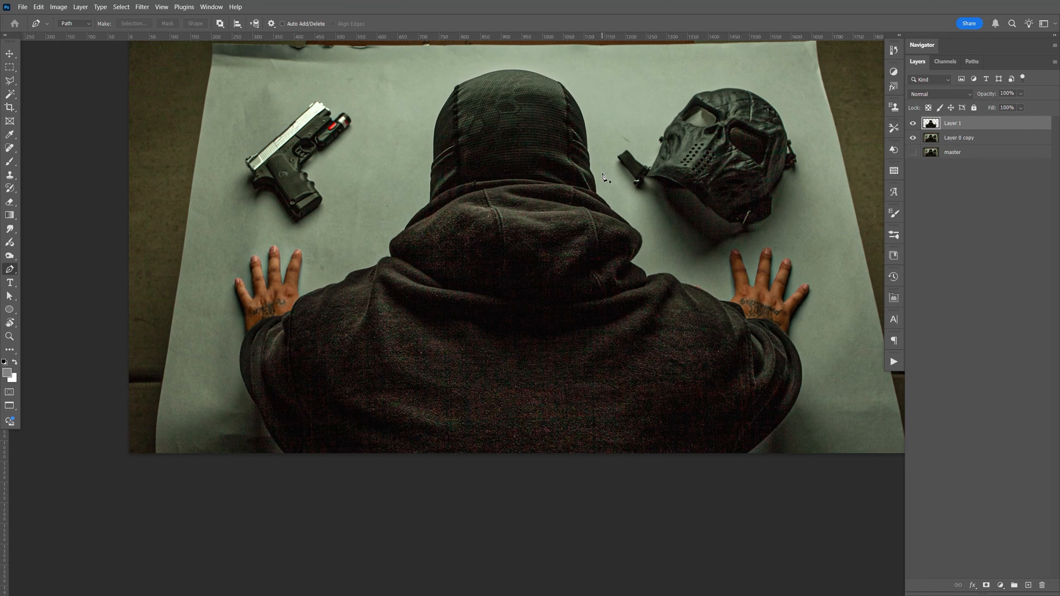
Put the cut-out layer in a group named "main" and collapse the group.
{"action": "key", "text": "ctrl+g"}
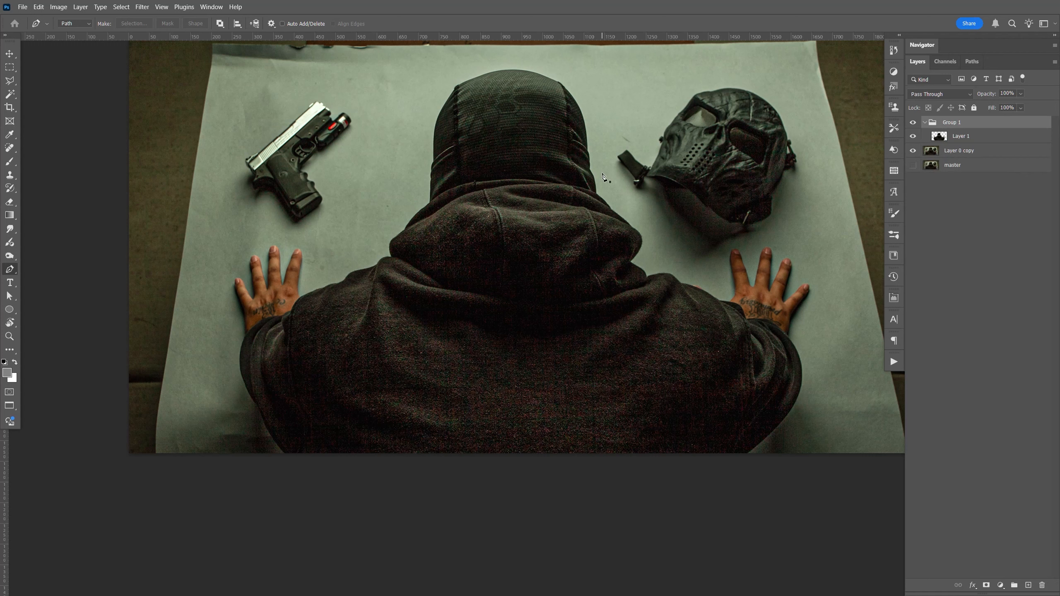
{"action": "double_click", "coordinate": [951, 123]}
{"action": "type", "text": "main"}
{"action": "key", "text": "Return"}
{"action": "left_click", "coordinate": [924, 122]}
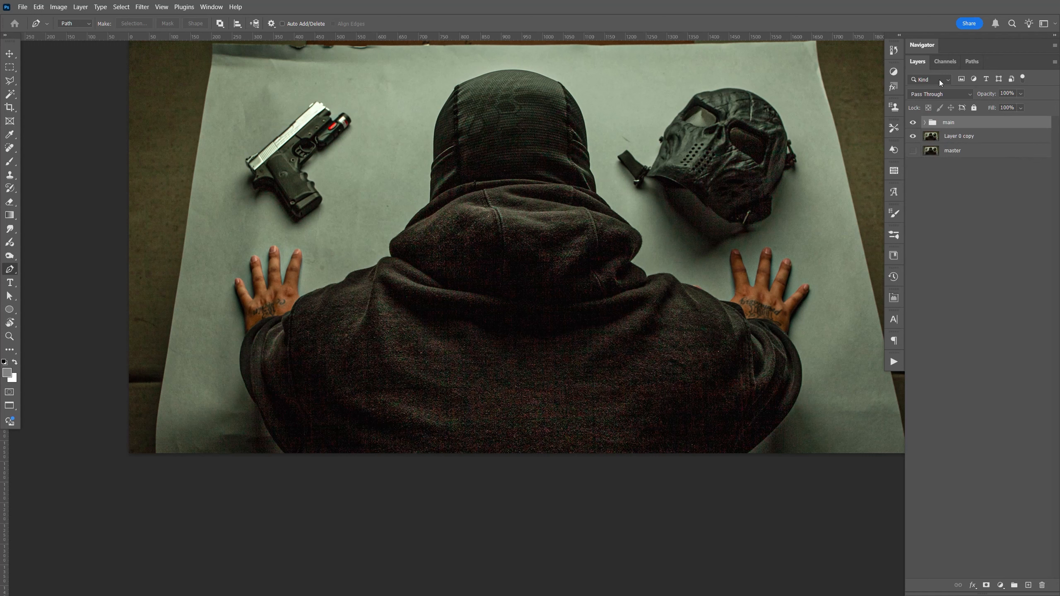
Select the Layer 0 copy and start a Pen path at the rear of the gun's slide, following its upper edge.
{"action": "key", "text": "z"}
{"action": "left_click", "coordinate": [304, 184]}
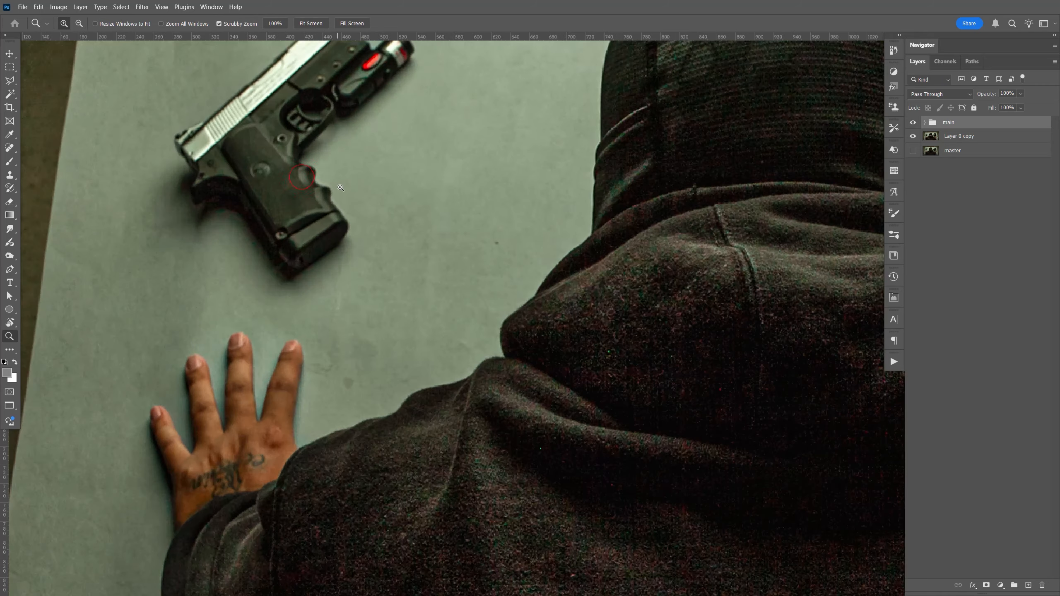
{"action": "left_click_drag", "start_coordinate": [374, 200], "coordinate": [430, 374]}
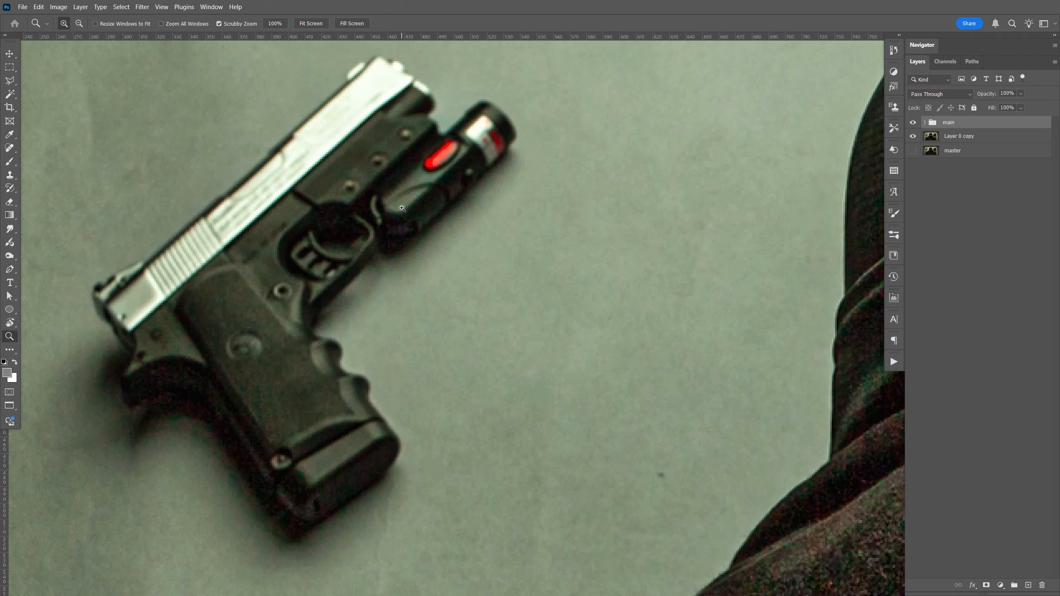
{"action": "left_click_drag", "start_coordinate": [528, 357], "coordinate": [626, 374]}
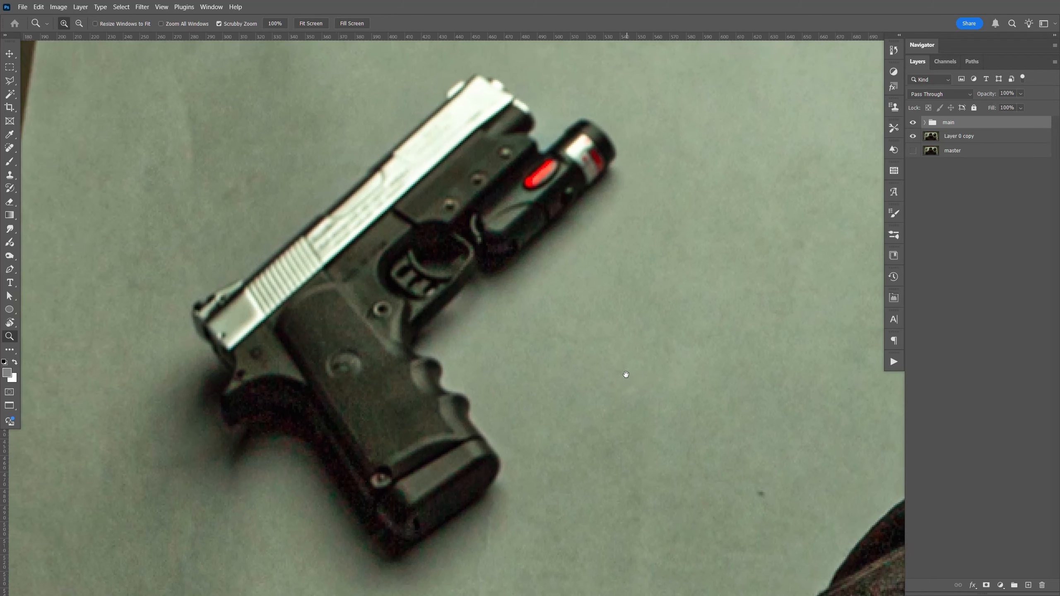
{"action": "left_click", "coordinate": [968, 137]}
{"action": "key", "text": "p"}
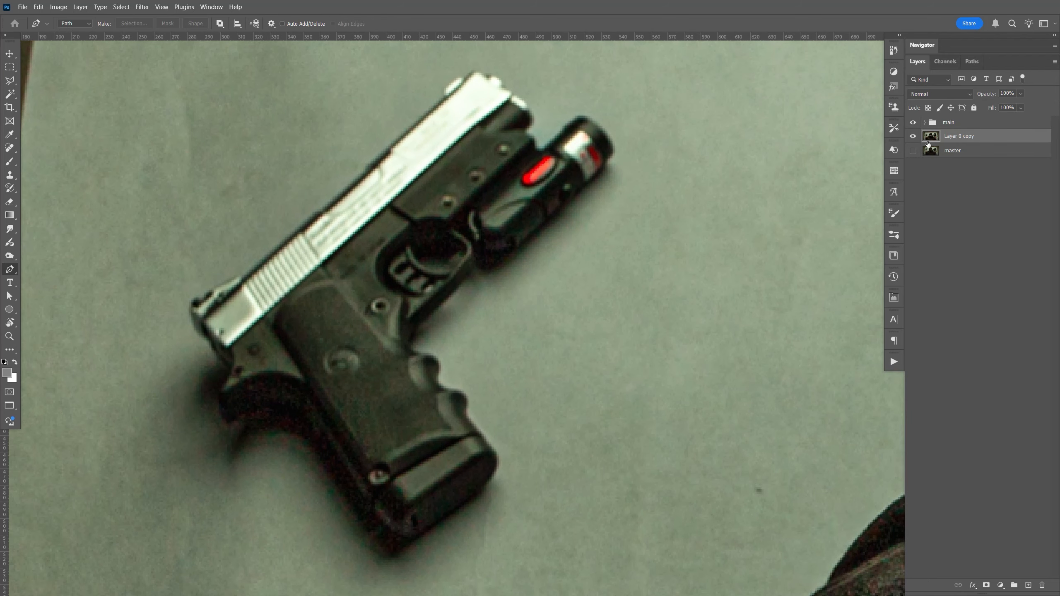
{"action": "key", "text": "ctrl+plus"}
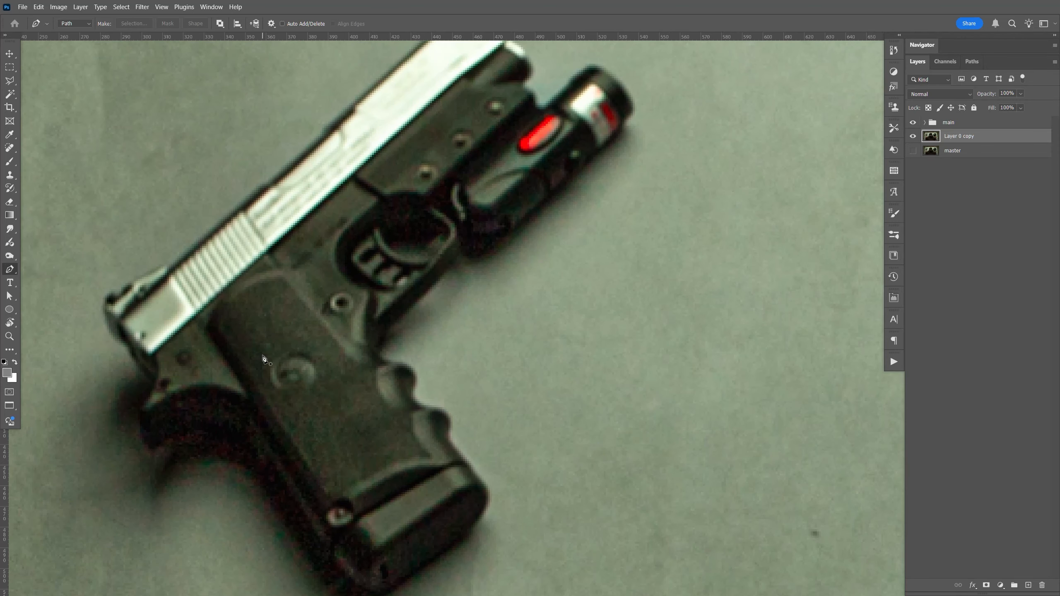
{"action": "left_click_drag", "start_coordinate": [466, 295], "coordinate": [600, 367]}
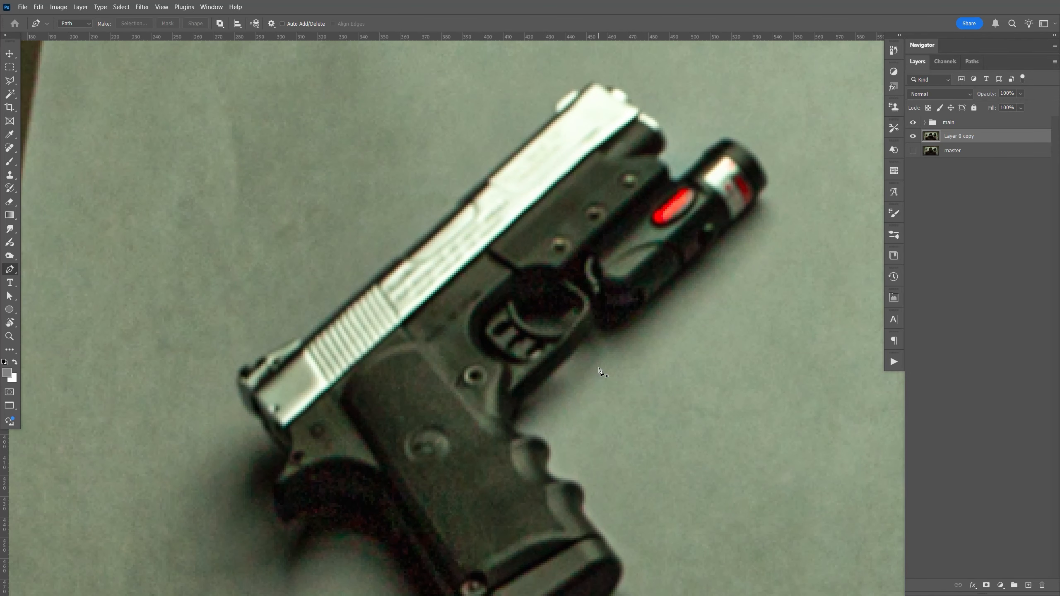
{"action": "left_click", "coordinate": [258, 419]}
{"action": "left_click", "coordinate": [240, 402]}
{"action": "left_click", "coordinate": [238, 374]}
{"action": "left_click", "coordinate": [247, 367]}
{"action": "left_click", "coordinate": [300, 339]}
{"action": "left_click_drag", "start_coordinate": [448, 214], "coordinate": [471, 192]}
Continue the path around the front sight and muzzle end of the gun's slide.
{"action": "left_click", "coordinate": [566, 97]}
{"action": "left_click", "coordinate": [577, 92]}
{"action": "left_click", "coordinate": [592, 82]}
{"action": "left_click", "coordinate": [605, 87]}
{"action": "left_click", "coordinate": [617, 89]}
{"action": "left_click", "coordinate": [631, 102]}
{"action": "left_click", "coordinate": [644, 113]}
{"action": "left_click_drag", "start_coordinate": [667, 143], "coordinate": [664, 150]}
Trace the outline of the laser light attachment beneath the barrel back to the trigger guard.
{"action": "left_click", "coordinate": [663, 163]}
{"action": "left_click", "coordinate": [668, 171]}
{"action": "left_click", "coordinate": [675, 182]}
{"action": "left_click", "coordinate": [709, 153]}
{"action": "left_click_drag", "start_coordinate": [712, 149], "coordinate": [718, 142]}
{"action": "left_click_drag", "start_coordinate": [767, 180], "coordinate": [765, 186]}
{"action": "left_click", "coordinate": [729, 226]}
{"action": "left_click_drag", "start_coordinate": [663, 292], "coordinate": [586, 339]}
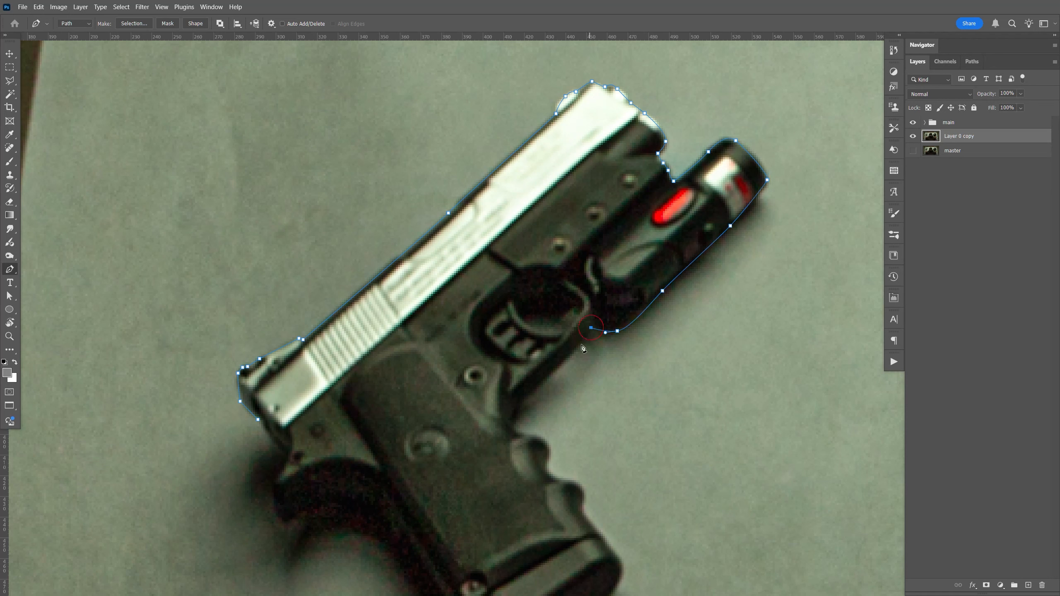
Trace the trigger guard's underside and the finger grooves along the front of the grip.
{"action": "left_click_drag", "start_coordinate": [550, 373], "coordinate": [545, 455]}
{"action": "left_click", "coordinate": [518, 401]}
{"action": "left_click_drag", "start_coordinate": [575, 523], "coordinate": [513, 383]}
{"action": "left_click_drag", "start_coordinate": [493, 339], "coordinate": [521, 372]}
{"action": "left_click_drag", "start_coordinate": [560, 424], "coordinate": [560, 437]}
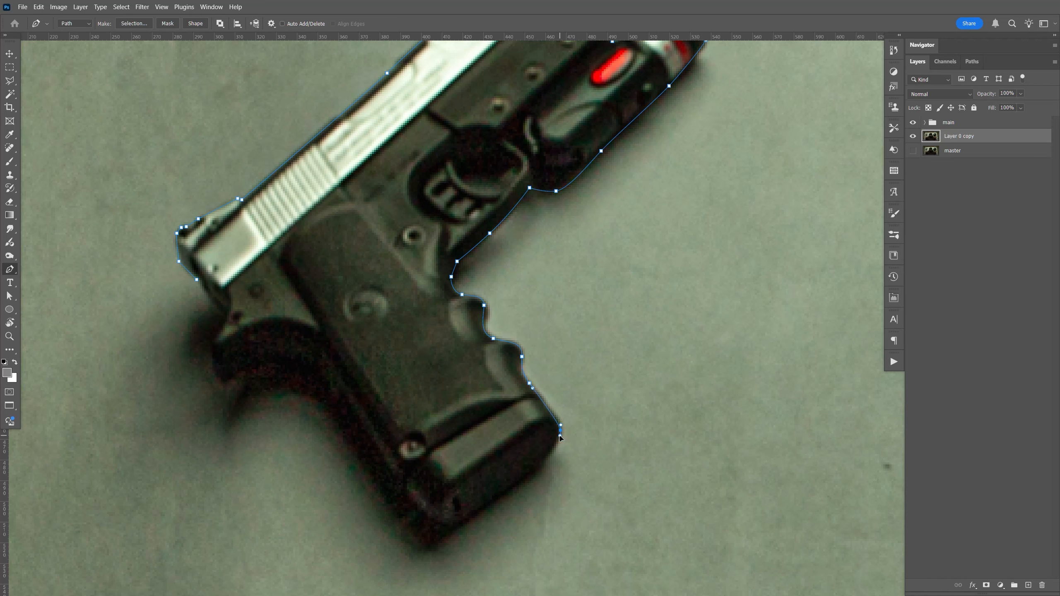
Trace the base of the gun's grip and its rear edge up to the curve behind the grip.
{"action": "left_click_drag", "start_coordinate": [431, 536], "coordinate": [482, 379]}
{"action": "key", "text": "ctrl+z"}
{"action": "left_click_drag", "start_coordinate": [587, 305], "coordinate": [566, 326]}
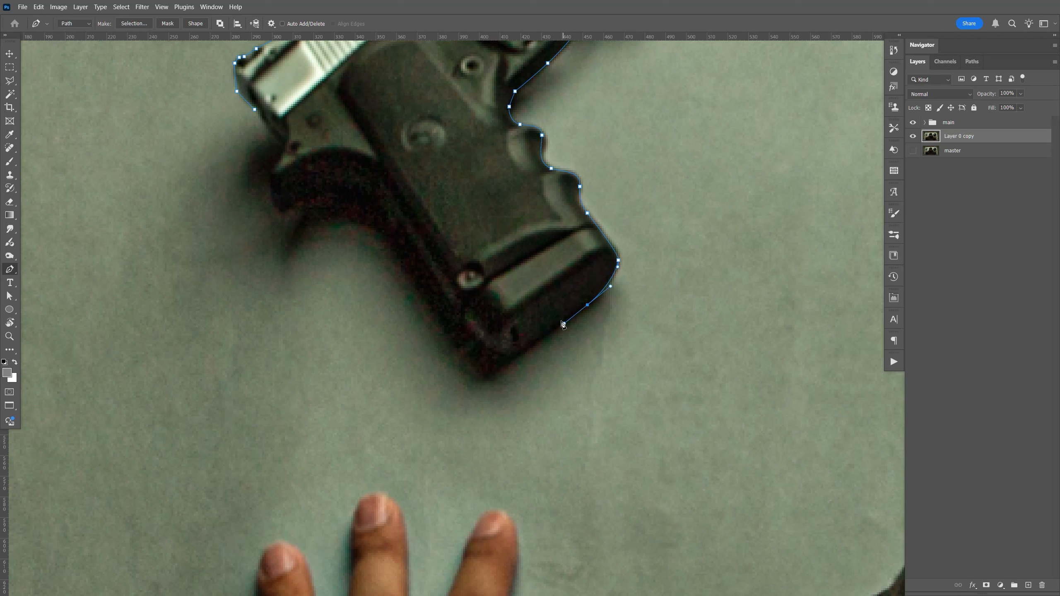
{"action": "left_click", "coordinate": [485, 379]}
{"action": "left_click_drag", "start_coordinate": [396, 258], "coordinate": [543, 311]}
{"action": "left_click_drag", "start_coordinate": [457, 273], "coordinate": [435, 277]}
Trace the projection at the back of the grip and close the gun's path at its starting anchor point.
{"action": "left_click", "coordinate": [408, 290]}
{"action": "left_click", "coordinate": [396, 275]}
{"action": "left_click", "coordinate": [400, 249]}
{"action": "left_click", "coordinate": [413, 221]}
{"action": "left_click", "coordinate": [392, 204]}
{"action": "left_click", "coordinate": [382, 186]}
{"action": "left_click_drag", "start_coordinate": [799, 216], "coordinate": [622, 349]}
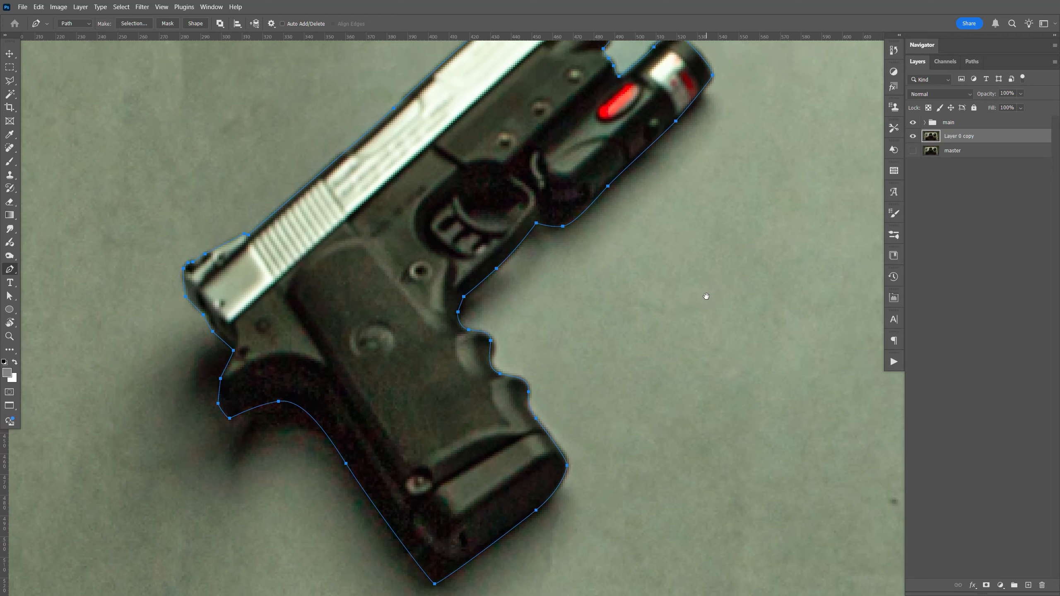
{"action": "left_click_drag", "start_coordinate": [705, 296], "coordinate": [689, 315]}
Convert the gun's closed path into a selection and copy the gun to a new layer.
{"action": "right_click", "coordinate": [454, 246]}
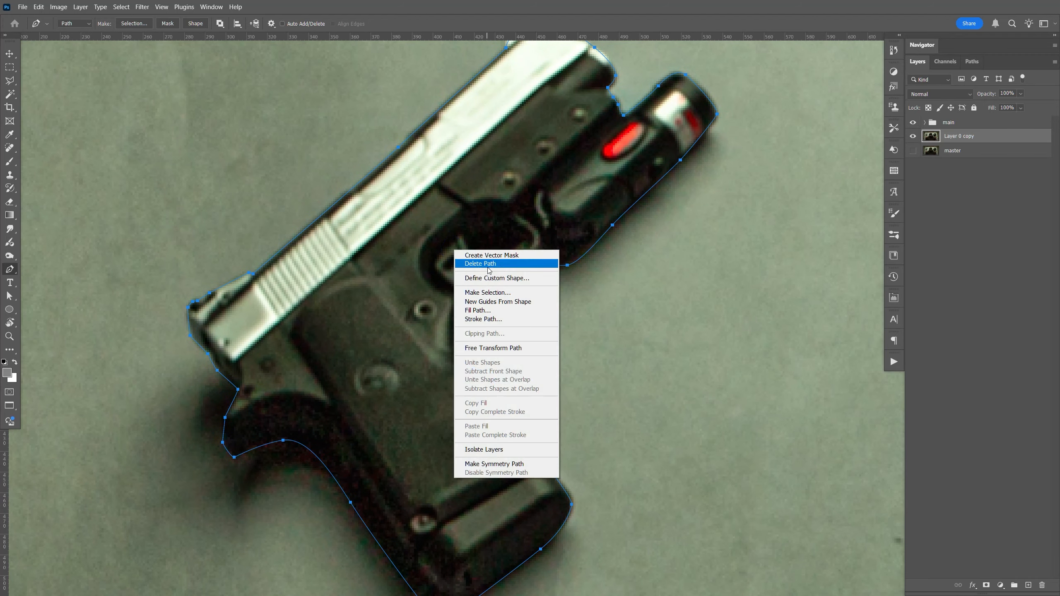
{"action": "left_click", "coordinate": [501, 293]}
{"action": "left_click", "coordinate": [604, 170]}
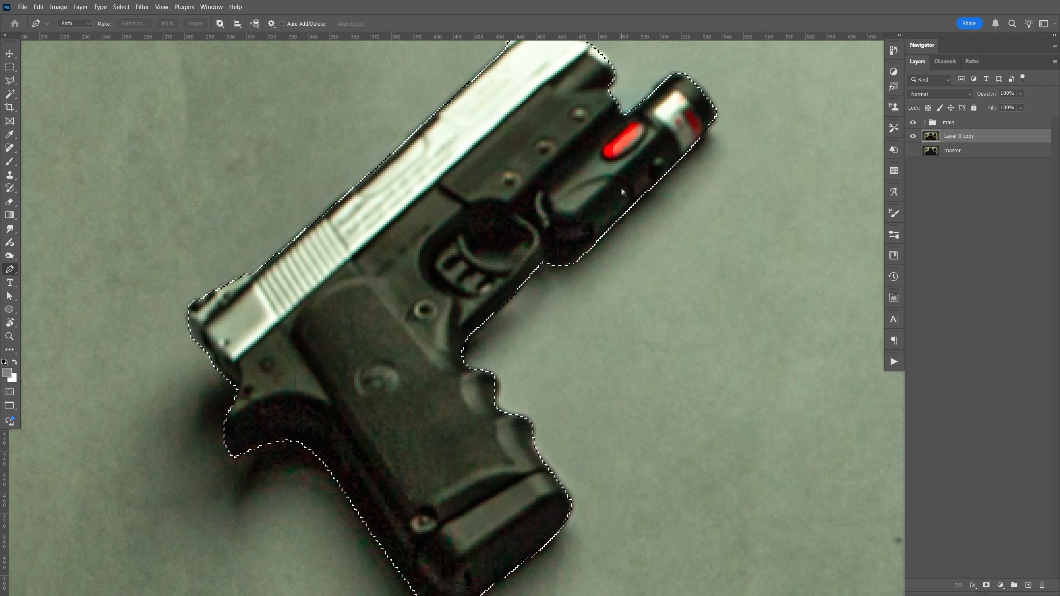
{"action": "key", "text": "ctrl+j"}
Put the gun cut-out in a group named "gun" and briefly hide the Layer 0 copy to check it.
{"action": "key", "text": "ctrl+g"}
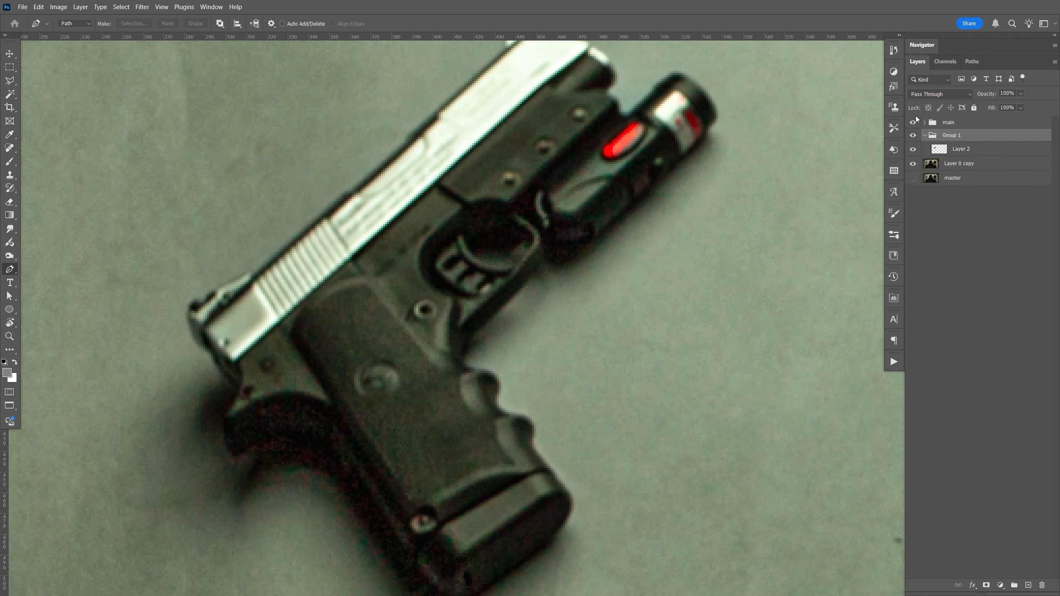
{"action": "double_click", "coordinate": [956, 135]}
{"action": "key", "text": "Return"}
{"action": "key", "text": "ctrl+0"}
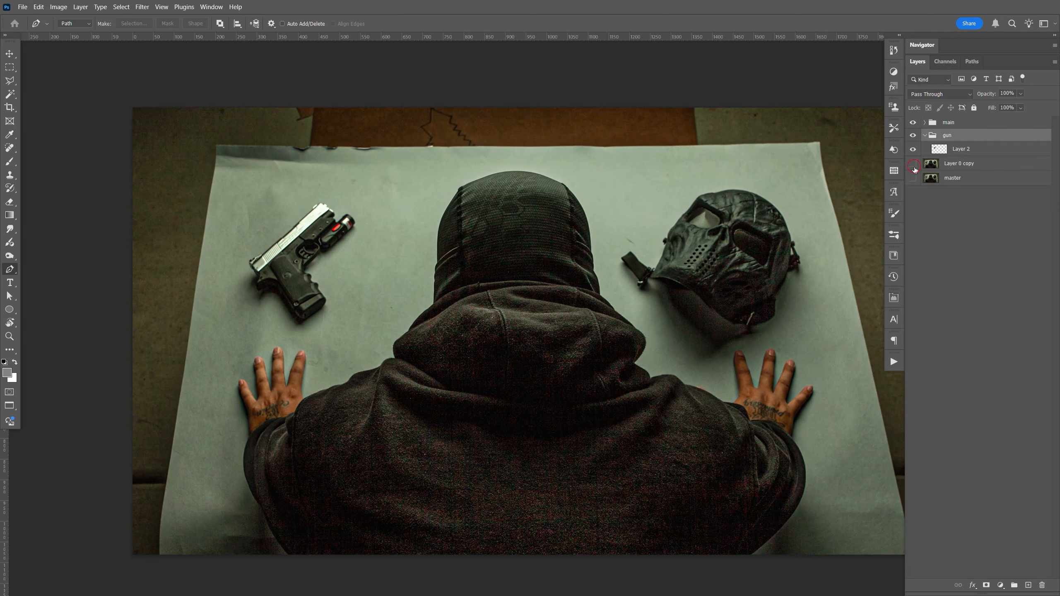
{"action": "left_click", "coordinate": [913, 166]}
{"action": "left_click", "coordinate": [919, 167]}
Start a Pen path on the Layer 0 copy beside the mask's strap, following the mask's left edge upward.
{"action": "key", "text": "ctrl+plus"}
{"action": "key", "text": "ctrl+plus"}
{"action": "key", "text": "ctrl+plus"}
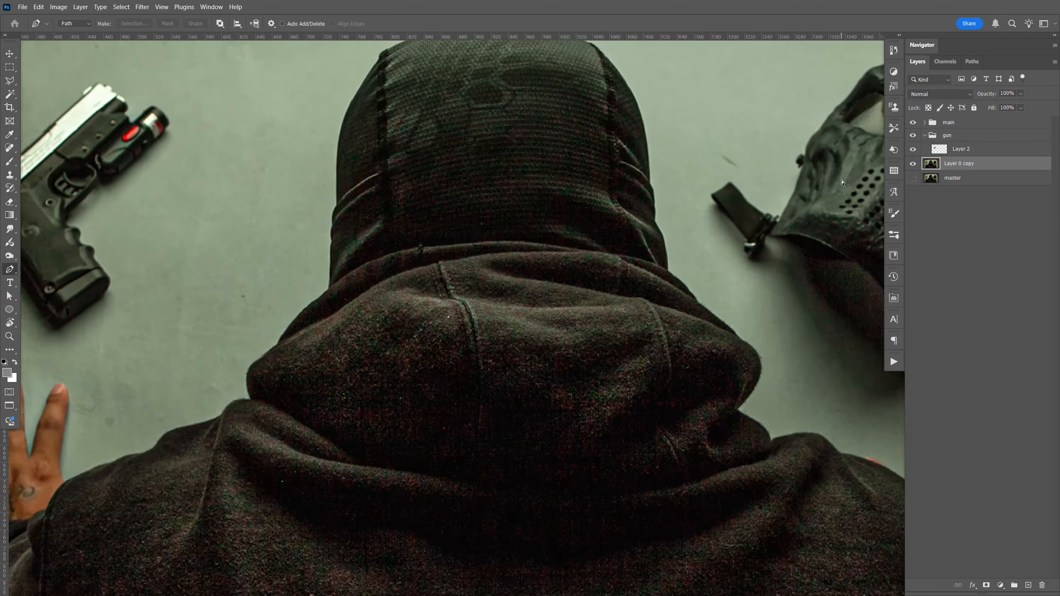
{"action": "left_click_drag", "start_coordinate": [577, 267], "coordinate": [208, 321]}
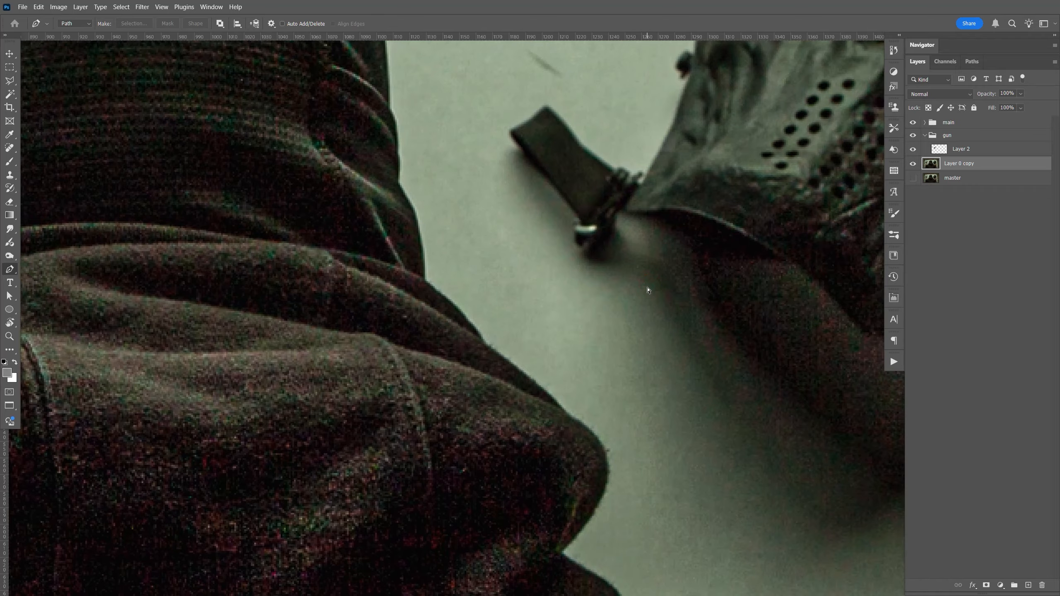
{"action": "key", "text": "ctrl+plus"}
{"action": "key", "text": "ctrl+plus"}
{"action": "left_click_drag", "start_coordinate": [689, 188], "coordinate": [551, 339]}
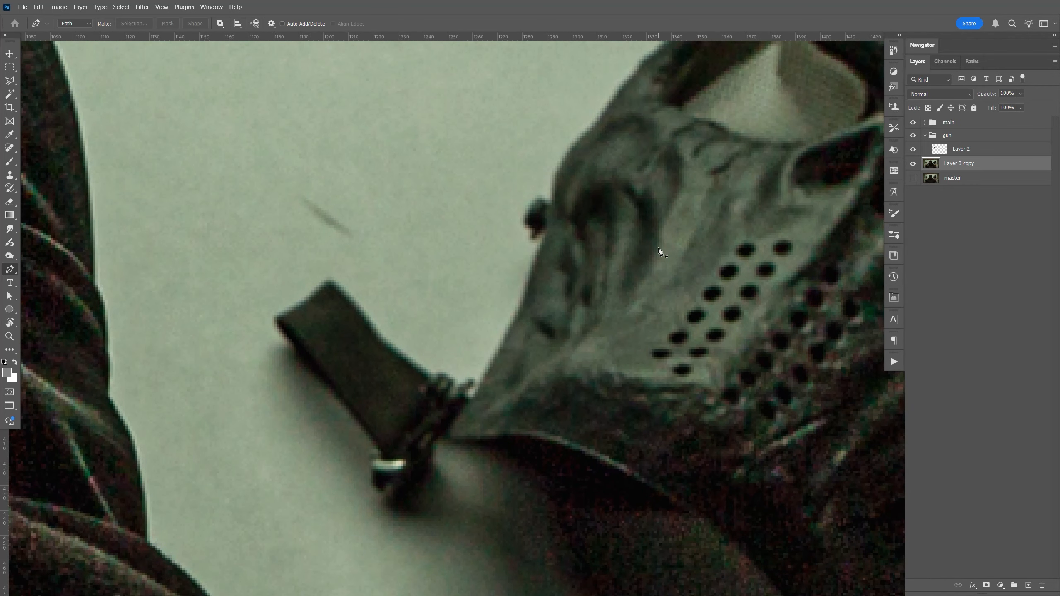
{"action": "left_click", "coordinate": [479, 383]}
{"action": "left_click_drag", "start_coordinate": [529, 265], "coordinate": [531, 270]}
Trace the small knob that sticks out of the mask's left edge.
{"action": "left_click_drag", "start_coordinate": [536, 251], "coordinate": [525, 212]}
{"action": "left_click", "coordinate": [534, 240]}
{"action": "left_click", "coordinate": [530, 237]}
{"action": "left_click", "coordinate": [530, 229]}
{"action": "left_click", "coordinate": [524, 221]}
{"action": "left_click_drag", "start_coordinate": [533, 203], "coordinate": [557, 200]}
Trace the mask's upper left edge, over the forehead and down the right side to the buckle.
{"action": "left_click_drag", "start_coordinate": [563, 162], "coordinate": [573, 147]}
{"action": "left_click_drag", "start_coordinate": [586, 190], "coordinate": [468, 345]}
{"action": "left_click_drag", "start_coordinate": [509, 238], "coordinate": [515, 227]}
{"action": "left_click_drag", "start_coordinate": [560, 191], "coordinate": [578, 159]}
{"action": "left_click", "coordinate": [597, 129]}
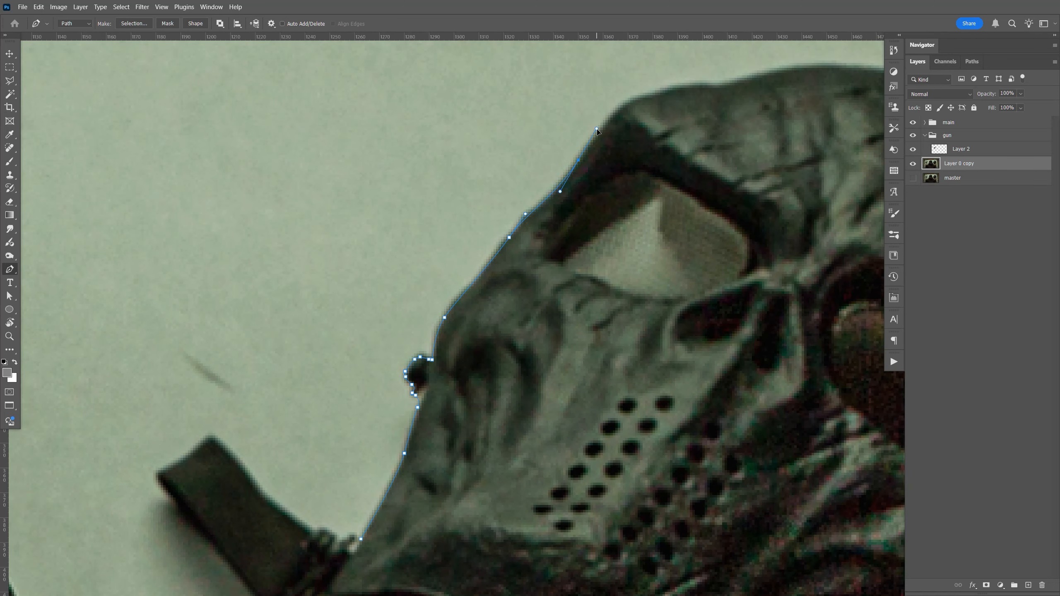
{"action": "left_click_drag", "start_coordinate": [656, 94], "coordinate": [747, 80]}
{"action": "left_click_drag", "start_coordinate": [834, 121], "coordinate": [607, 199]}
{"action": "left_click_drag", "start_coordinate": [519, 197], "coordinate": [592, 228]}
{"action": "left_click_drag", "start_coordinate": [723, 381], "coordinate": [759, 501]}
Trace the upper outer edge of the strap buckle on the mask's right side.
{"action": "left_click_drag", "start_coordinate": [792, 580], "coordinate": [695, 408]}
{"action": "left_click_drag", "start_coordinate": [671, 319], "coordinate": [673, 348]}
{"action": "left_click", "coordinate": [678, 324]}
{"action": "left_click", "coordinate": [678, 337]}
{"action": "left_click", "coordinate": [673, 349]}
{"action": "left_click_drag", "start_coordinate": [704, 471], "coordinate": [655, 277]}
{"action": "left_click_drag", "start_coordinate": [644, 197], "coordinate": [659, 239]}
{"action": "left_click", "coordinate": [657, 214]}
{"action": "left_click", "coordinate": [658, 224]}
Trace the lower edge of the right-hand strap buckle back to the body of the mask.
{"action": "left_click", "coordinate": [664, 249]}
{"action": "left_click", "coordinate": [665, 258]}
{"action": "left_click", "coordinate": [651, 260]}
{"action": "left_click", "coordinate": [650, 279]}
{"action": "left_click", "coordinate": [650, 287]}
{"action": "left_click", "coordinate": [637, 290]}
{"action": "left_click", "coordinate": [611, 297]}
{"action": "left_click", "coordinate": [591, 307]}
{"action": "left_click", "coordinate": [584, 311]}
Trace the mask's lower right edge and around the chin.
{"action": "left_click_drag", "start_coordinate": [570, 352], "coordinate": [608, 287]}
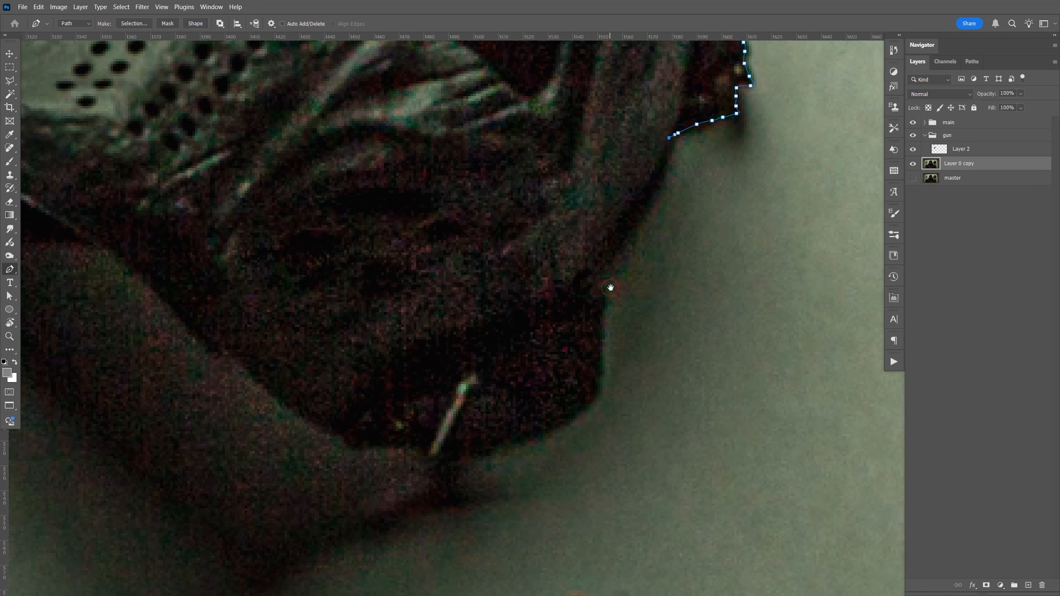
{"action": "left_click", "coordinate": [632, 214]}
{"action": "left_click", "coordinate": [607, 251]}
{"action": "left_click", "coordinate": [594, 268]}
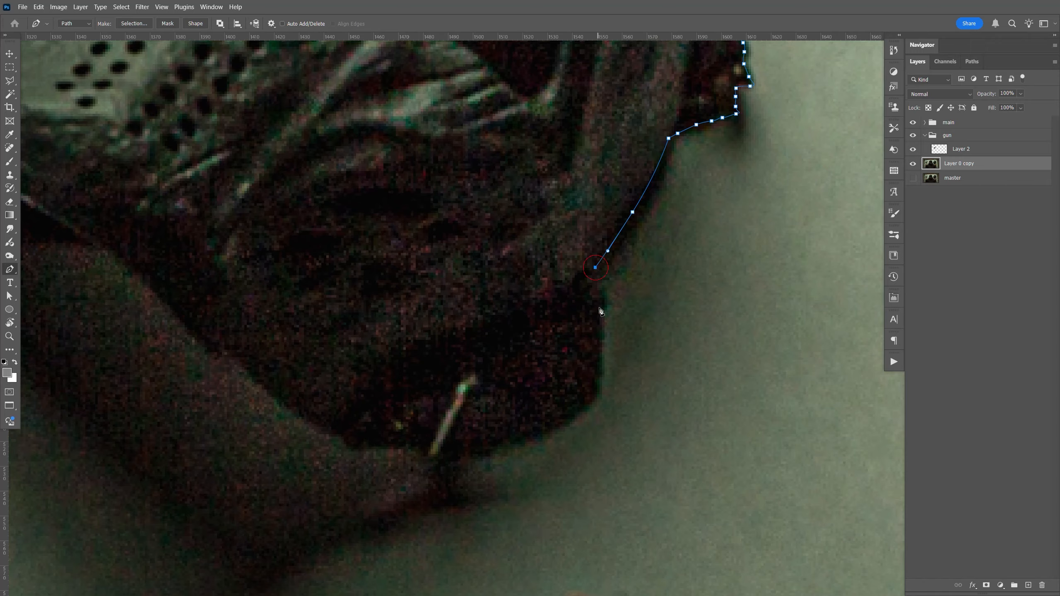
{"action": "left_click_drag", "start_coordinate": [524, 458], "coordinate": [659, 255]}
{"action": "left_click_drag", "start_coordinate": [716, 208], "coordinate": [682, 236]}
{"action": "left_click_drag", "start_coordinate": [582, 255], "coordinate": [561, 253]}
Trace the mask's lower left edge from the chin toward the left strap.
{"action": "left_click_drag", "start_coordinate": [552, 250], "coordinate": [708, 398]}
{"action": "left_click_drag", "start_coordinate": [587, 323], "coordinate": [547, 289]}
{"action": "left_click_drag", "start_coordinate": [493, 239], "coordinate": [665, 309]}
{"action": "left_click", "coordinate": [466, 219]}
{"action": "left_click_drag", "start_coordinate": [551, 298], "coordinate": [511, 286]}
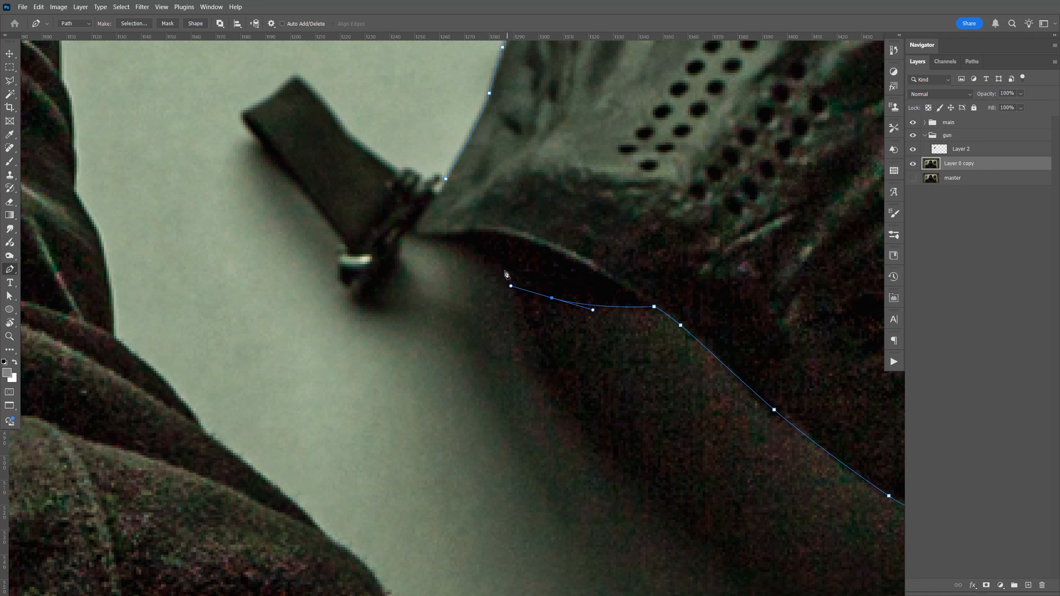
Trace the mask's lower left corner and the underside of the left strap's metal buckle.
{"action": "left_click_drag", "start_coordinate": [442, 246], "coordinate": [429, 242]}
{"action": "left_click", "coordinate": [414, 234]}
{"action": "left_click", "coordinate": [400, 242]}
{"action": "left_click", "coordinate": [389, 265]}
{"action": "left_click", "coordinate": [382, 286]}
{"action": "left_click", "coordinate": [366, 285]}
{"action": "left_click", "coordinate": [357, 287]}
{"action": "left_click", "coordinate": [348, 290]}
{"action": "left_click", "coordinate": [339, 279]}
Trace around the left strap's buckle tip, its lower edge and its free end.
{"action": "left_click_drag", "start_coordinate": [337, 263], "coordinate": [480, 410]}
{"action": "left_click", "coordinate": [339, 254]}
{"action": "left_click", "coordinate": [343, 245]}
{"action": "left_click_drag", "start_coordinate": [368, 311], "coordinate": [353, 295]}
{"action": "left_click", "coordinate": [333, 271]}
{"action": "left_click", "coordinate": [337, 267]}
{"action": "left_click", "coordinate": [372, 246]}
{"action": "left_click", "coordinate": [387, 231]}
Trace the left strap's upper edge back to the mask and close the path at its starting anchor point.
{"action": "left_click", "coordinate": [431, 281]}
{"action": "left_click", "coordinate": [480, 320]}
{"action": "left_click", "coordinate": [498, 330]}
{"action": "left_click_drag", "start_coordinate": [508, 329], "coordinate": [517, 341]}
{"action": "left_click", "coordinate": [516, 337]}
{"action": "left_click", "coordinate": [525, 337]}
{"action": "left_click", "coordinate": [528, 333]}
{"action": "left_click", "coordinate": [537, 335]}
Draw a closed inner path around the gap between the mask's right edge and the strap buckle.
{"action": "left_click_drag", "start_coordinate": [851, 391], "coordinate": [492, 367]}
{"action": "left_click_drag", "start_coordinate": [838, 246], "coordinate": [498, 270]}
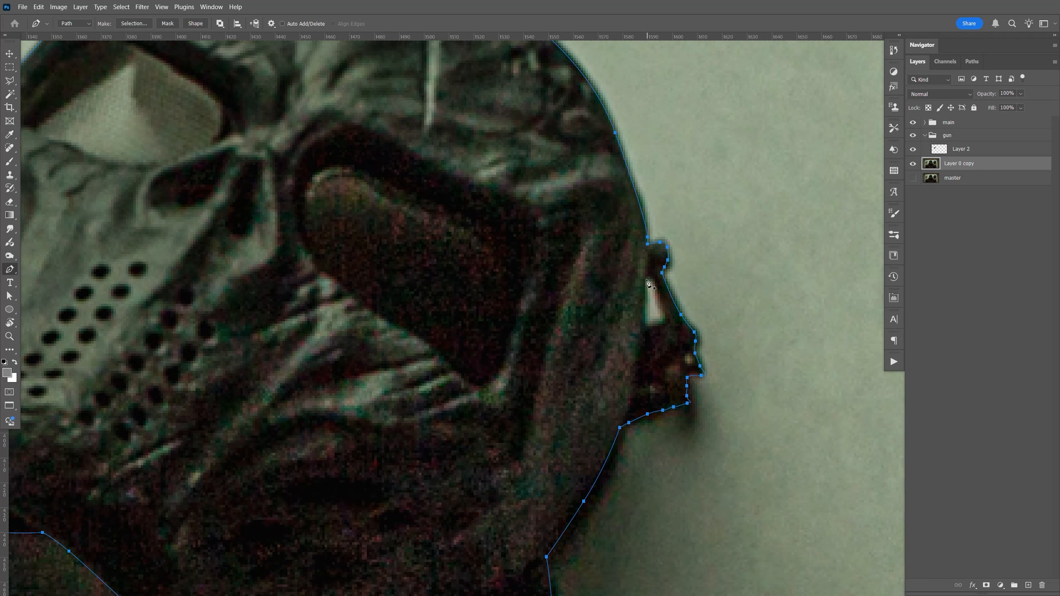
{"action": "left_click", "coordinate": [643, 326]}
{"action": "left_click_drag", "start_coordinate": [665, 325], "coordinate": [666, 319]}
Load the work path as a selection and copy the mask from the Layer 0 copy to a new layer.
{"action": "scroll", "coordinate": [648, 278], "scroll_direction": "down", "scroll_amount": 6}
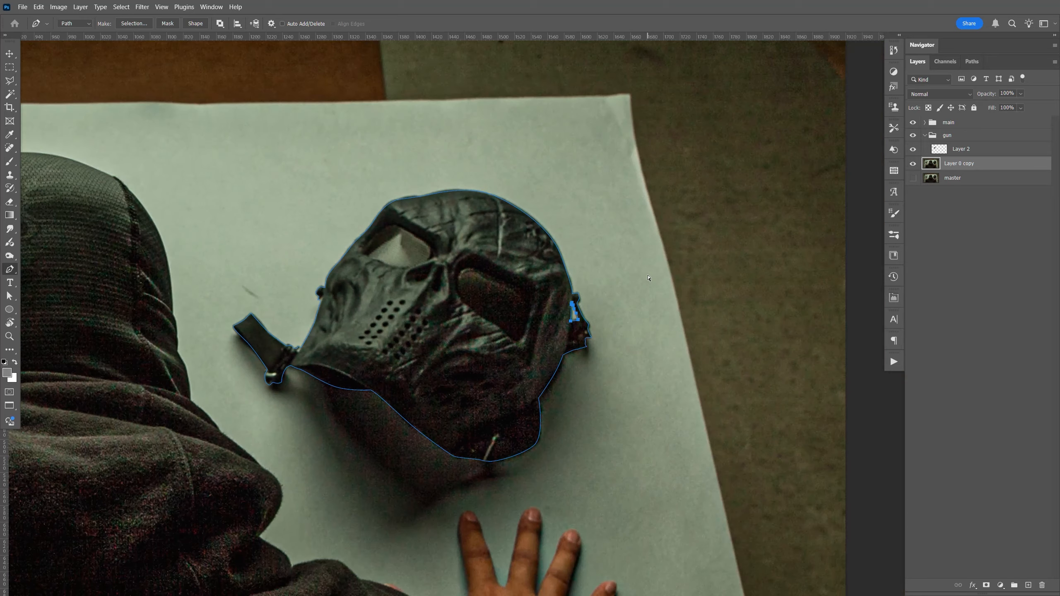
{"action": "key", "text": "ctrl+minus"}
{"action": "key", "text": "ctrl+plus"}
{"action": "left_click_drag", "start_coordinate": [634, 356], "coordinate": [670, 253]}
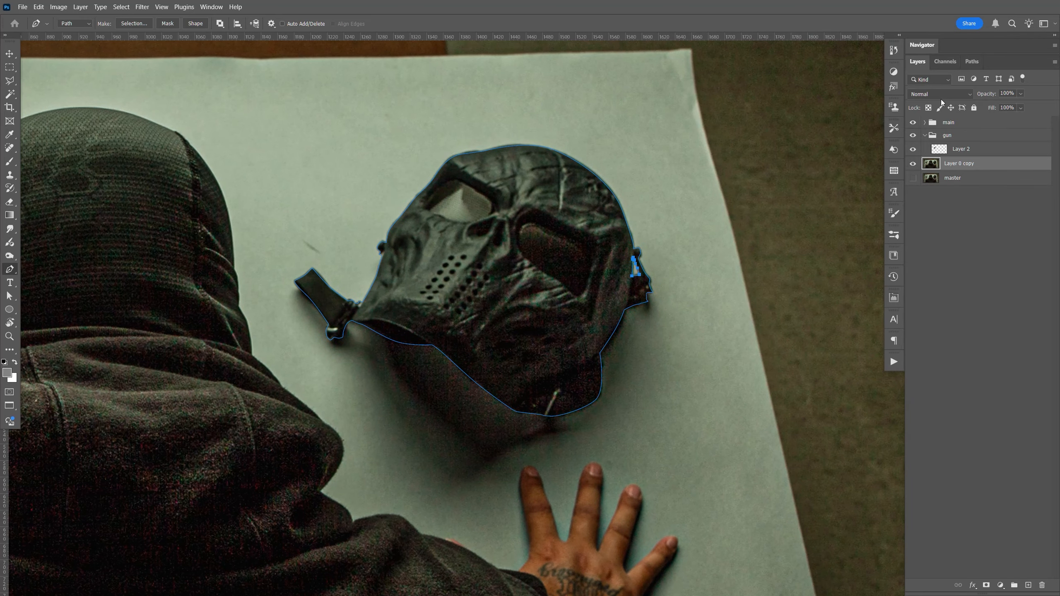
{"action": "left_click", "coordinate": [972, 61]}
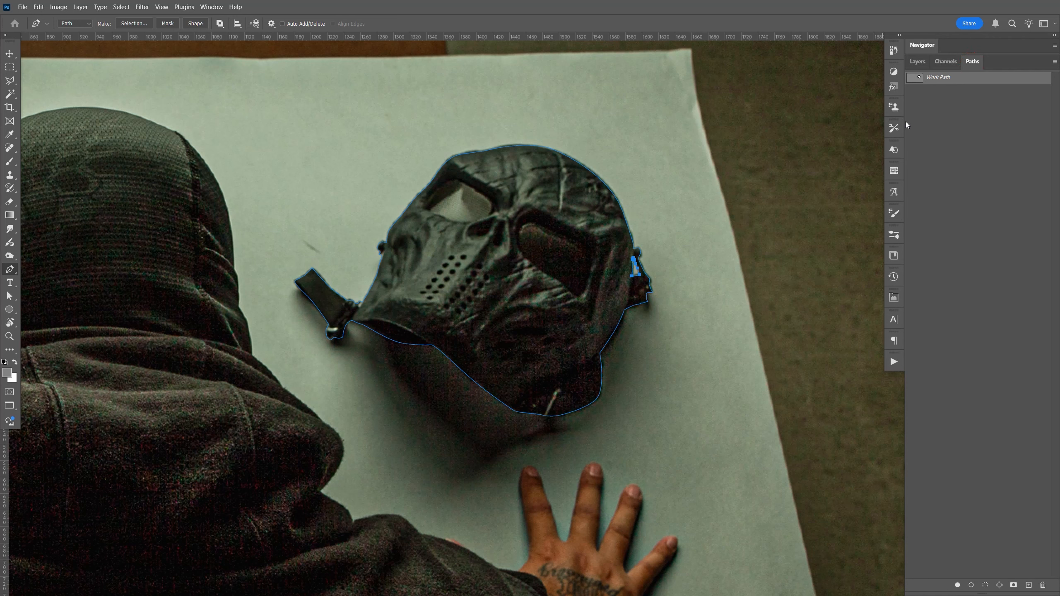
{"action": "left_click", "coordinate": [918, 80], "text": "ctrl"}
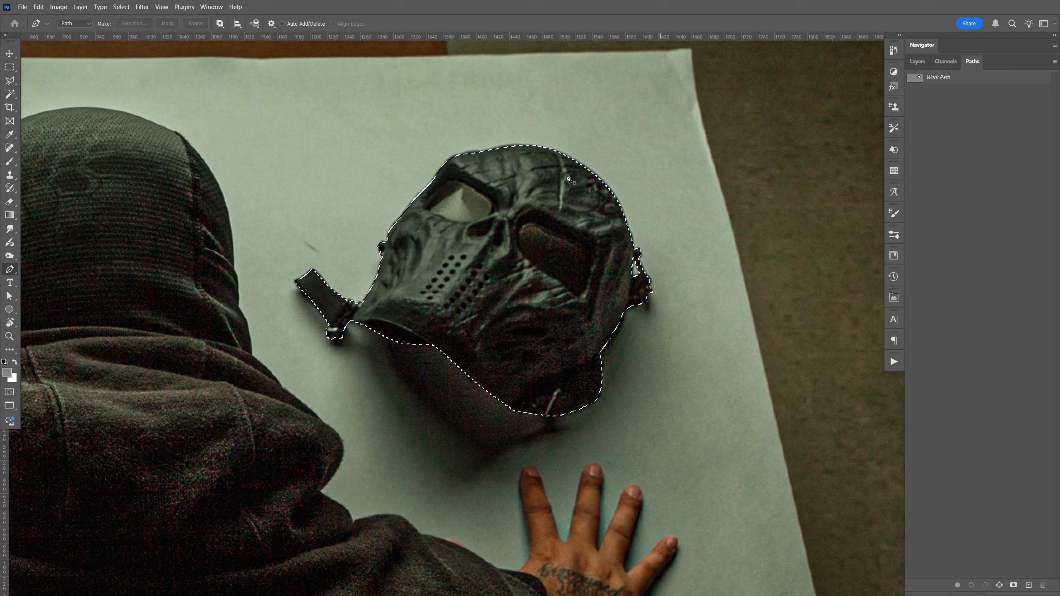
{"action": "left_click", "coordinate": [917, 62]}
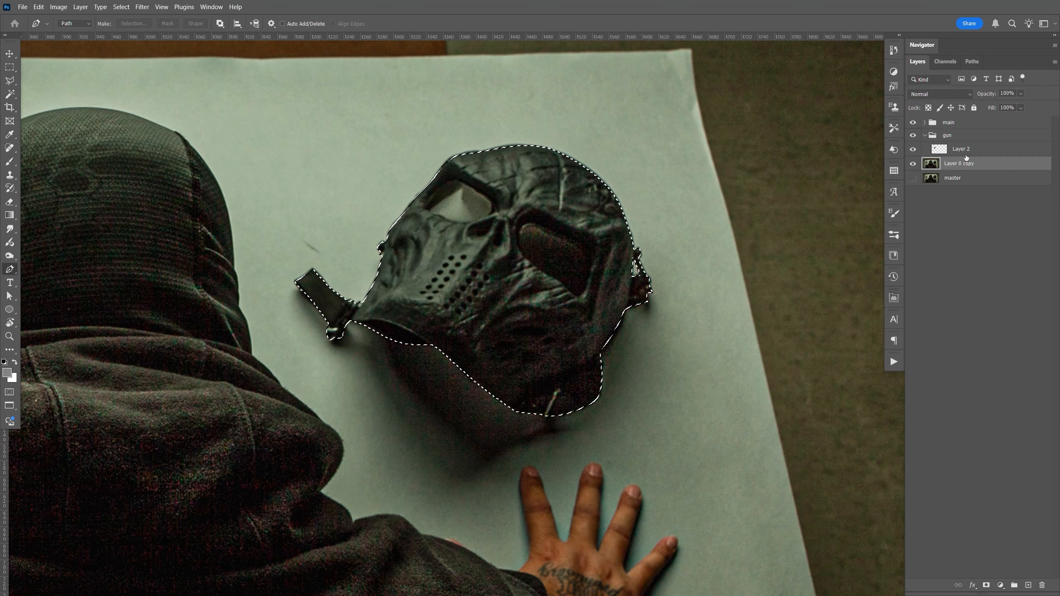
{"action": "key", "text": "ctrl+j"}
Put the mask cut-out layer in a group named "mask".
{"action": "key", "text": "ctrl+g"}
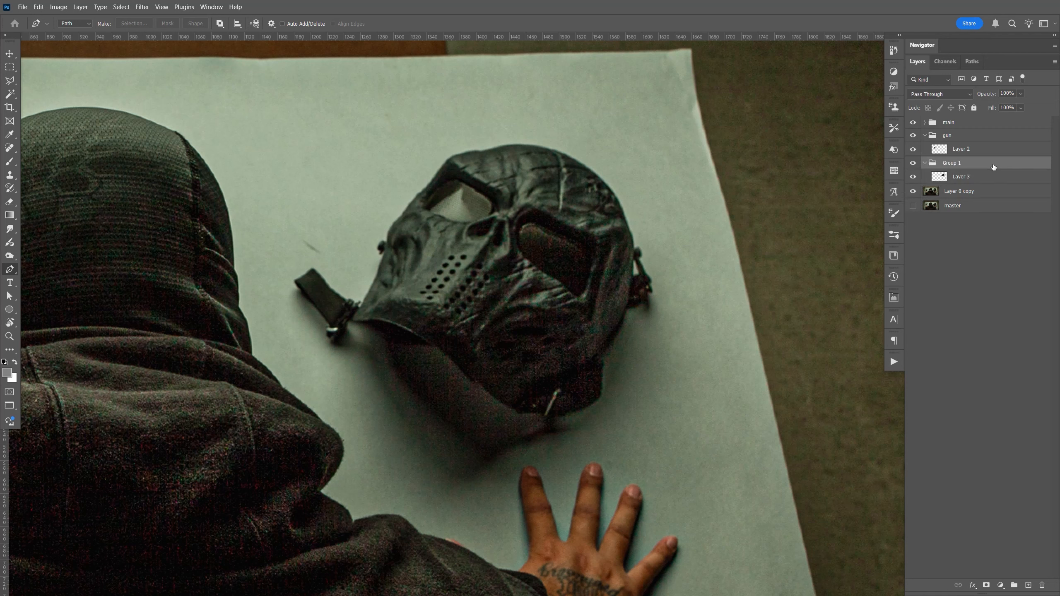
{"action": "double_click", "coordinate": [954, 163]}
{"action": "key", "text": "Return"}
{"action": "key", "text": "ctrl+0"}
{"action": "left_click_drag", "start_coordinate": [672, 332], "coordinate": [597, 330]}
Toggle the Layer 0 copy's visibility to check all the cut-outs, leave it shown and select it.
{"action": "left_click", "coordinate": [913, 192]}
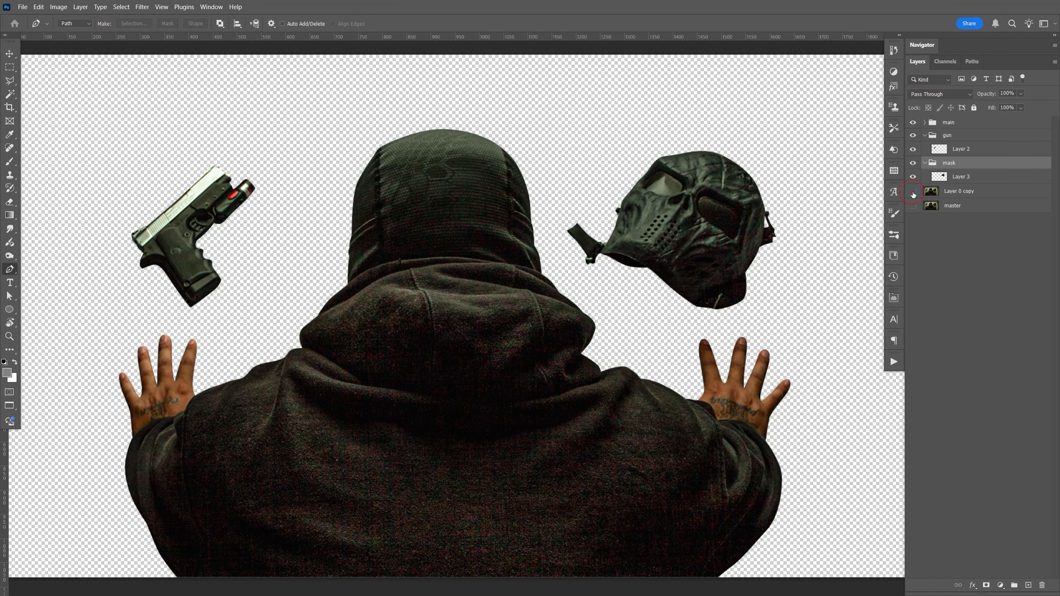
{"action": "left_click", "coordinate": [913, 191]}
{"action": "left_click", "coordinate": [912, 191]}
{"action": "left_click", "coordinate": [912, 191]}
{"action": "left_click", "coordinate": [956, 191]}
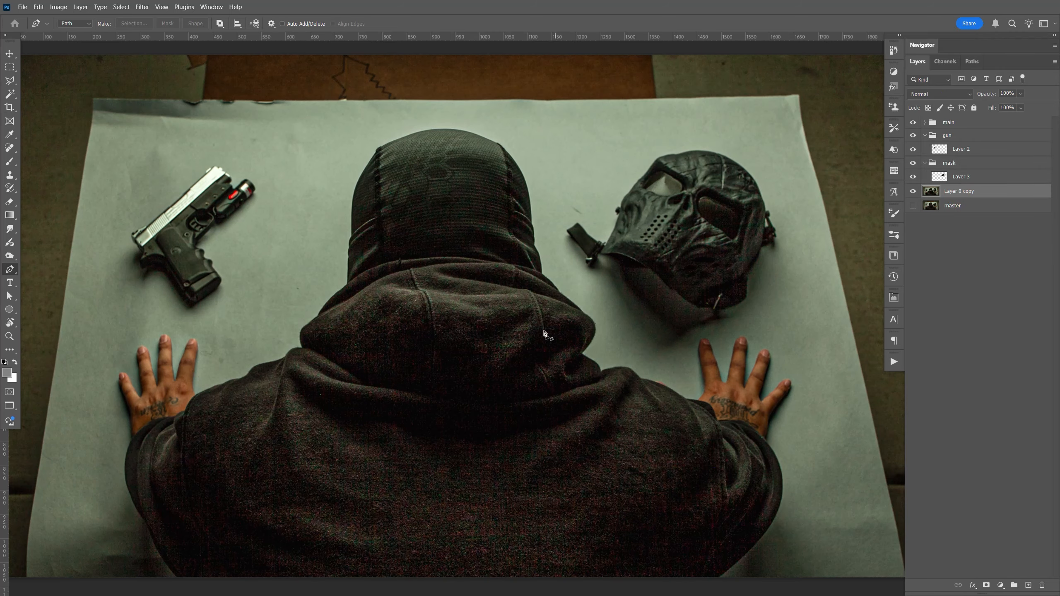
Start a Pen path at the paper's bottom-left corner and curve it up along the lower part of its left edge.
{"action": "left_click_drag", "start_coordinate": [551, 385], "coordinate": [664, 303]}
{"action": "key", "text": "ctrl+plus"}
{"action": "key", "text": "ctrl+plus"}
{"action": "left_click_drag", "start_coordinate": [562, 299], "coordinate": [602, 299]}
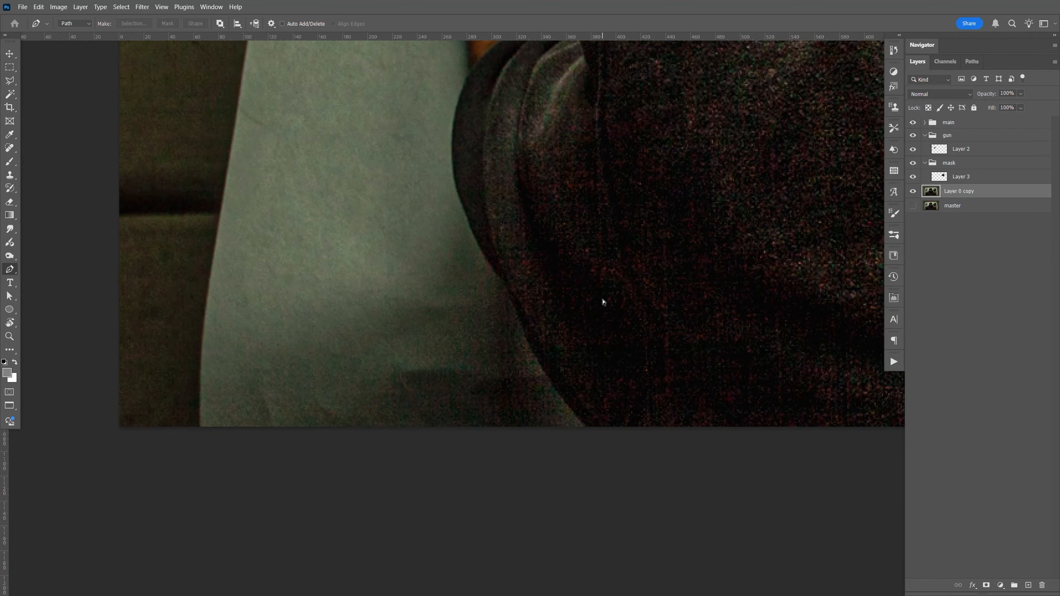
{"action": "key", "text": "ctrl+plus"}
{"action": "left_click_drag", "start_coordinate": [430, 305], "coordinate": [546, 319]}
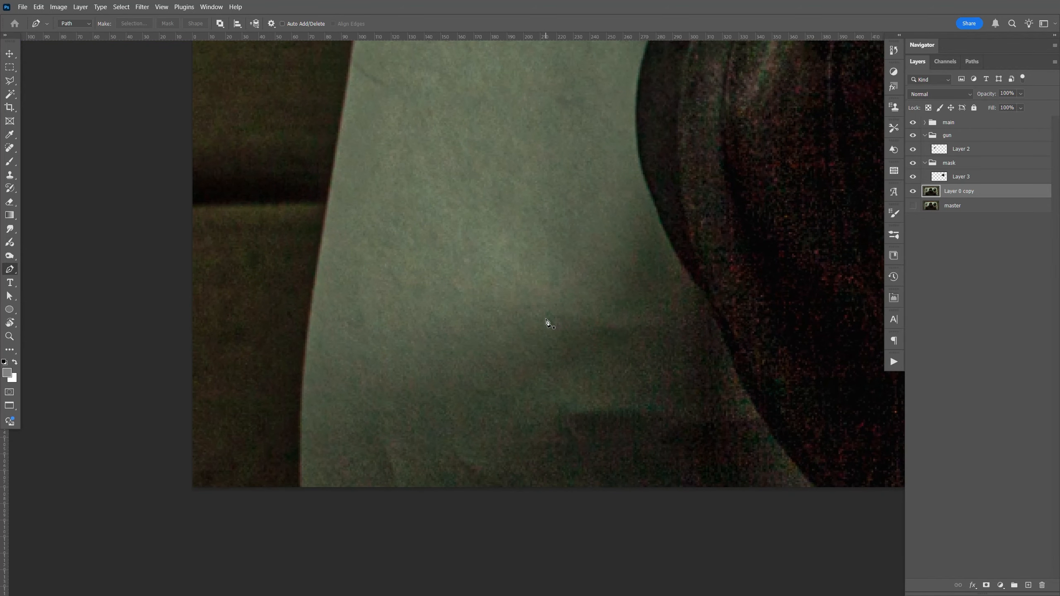
{"action": "left_click_drag", "start_coordinate": [301, 488], "coordinate": [315, 539]}
{"action": "left_click_drag", "start_coordinate": [319, 264], "coordinate": [329, 191]}
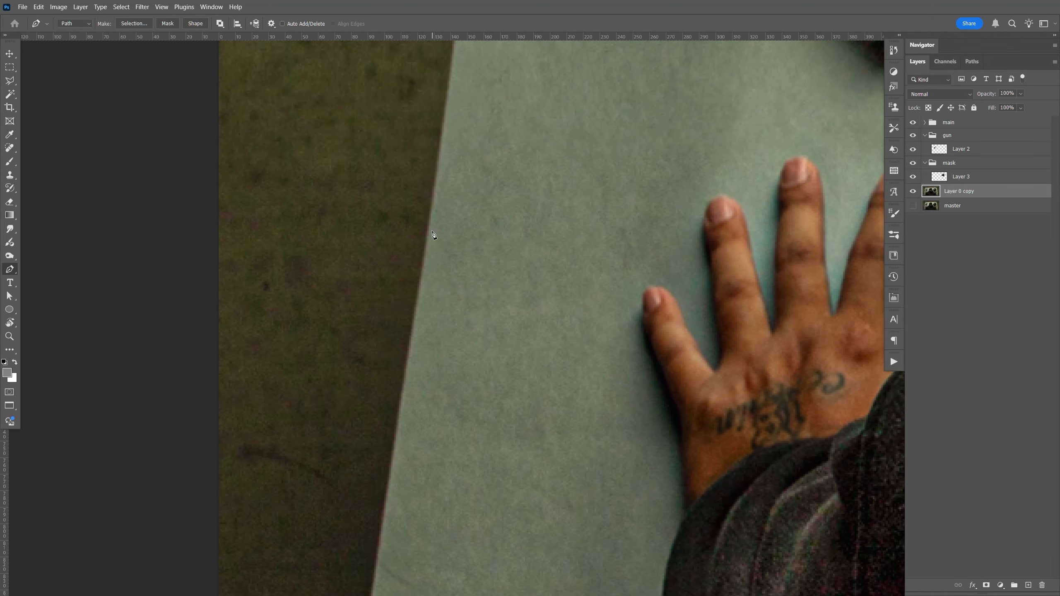
Continue the Pen path up the paper's left edge to its top-left corner.
{"action": "left_click_drag", "start_coordinate": [429, 225], "coordinate": [468, 294]}
{"action": "left_click_drag", "start_coordinate": [467, 125], "coordinate": [454, 232]}
{"action": "left_click_drag", "start_coordinate": [448, 124], "coordinate": [448, 126]}
{"action": "left_click_drag", "start_coordinate": [479, 130], "coordinate": [465, 277]}
{"action": "left_click_drag", "start_coordinate": [482, 125], "coordinate": [472, 235]}
{"action": "left_click_drag", "start_coordinate": [461, 125], "coordinate": [460, 115]}
{"action": "left_click", "coordinate": [459, 104]}
Trace the left part of the paper's top edge with the Pen path, following the dips and curled spots.
{"action": "left_click_drag", "start_coordinate": [722, 192], "coordinate": [384, 269]}
{"action": "left_click_drag", "start_coordinate": [422, 186], "coordinate": [431, 186]}
{"action": "left_click_drag", "start_coordinate": [444, 189], "coordinate": [499, 185]}
{"action": "left_click", "coordinate": [502, 185]}
{"action": "left_click", "coordinate": [565, 187]}
{"action": "left_click", "coordinate": [586, 190]}
{"action": "left_click", "coordinate": [600, 191]}
{"action": "left_click_drag", "start_coordinate": [610, 186], "coordinate": [614, 186]}
{"action": "left_click_drag", "start_coordinate": [705, 191], "coordinate": [715, 191]}
{"action": "left_click_drag", "start_coordinate": [734, 191], "coordinate": [738, 190]}
{"action": "left_click", "coordinate": [750, 187]}
Continue the Pen path along the rest of the paper's top edge to its top-right corner.
{"action": "left_click_drag", "start_coordinate": [742, 189], "coordinate": [223, 225]}
{"action": "left_click_drag", "start_coordinate": [626, 253], "coordinate": [608, 234]}
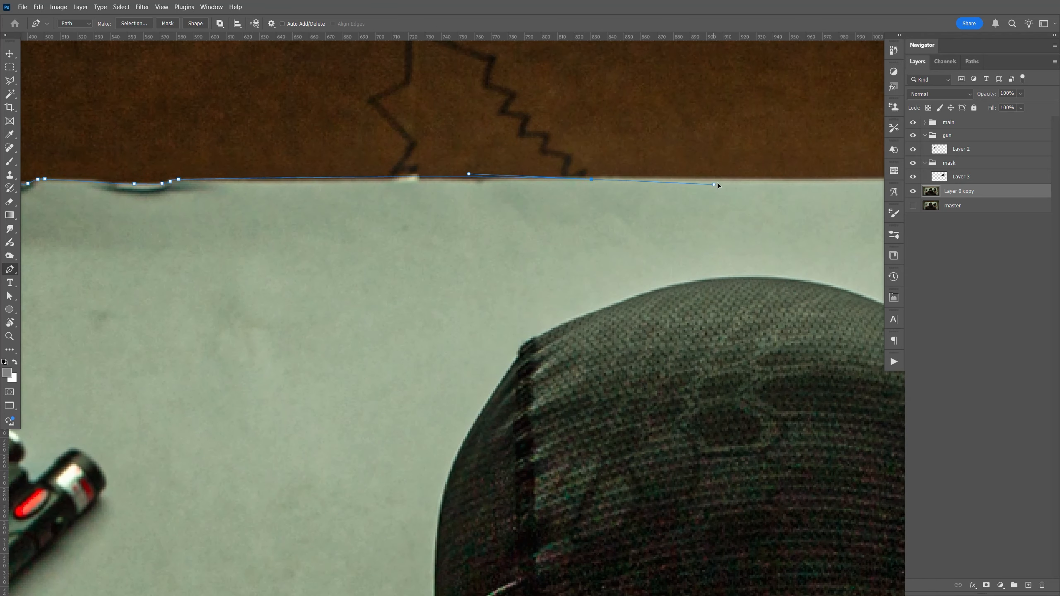
{"action": "left_click_drag", "start_coordinate": [780, 218], "coordinate": [577, 298]}
{"action": "left_click", "coordinate": [685, 256]}
{"action": "left_click", "coordinate": [809, 250]}
{"action": "left_click_drag", "start_coordinate": [847, 279], "coordinate": [418, 323]}
{"action": "left_click", "coordinate": [507, 196]}
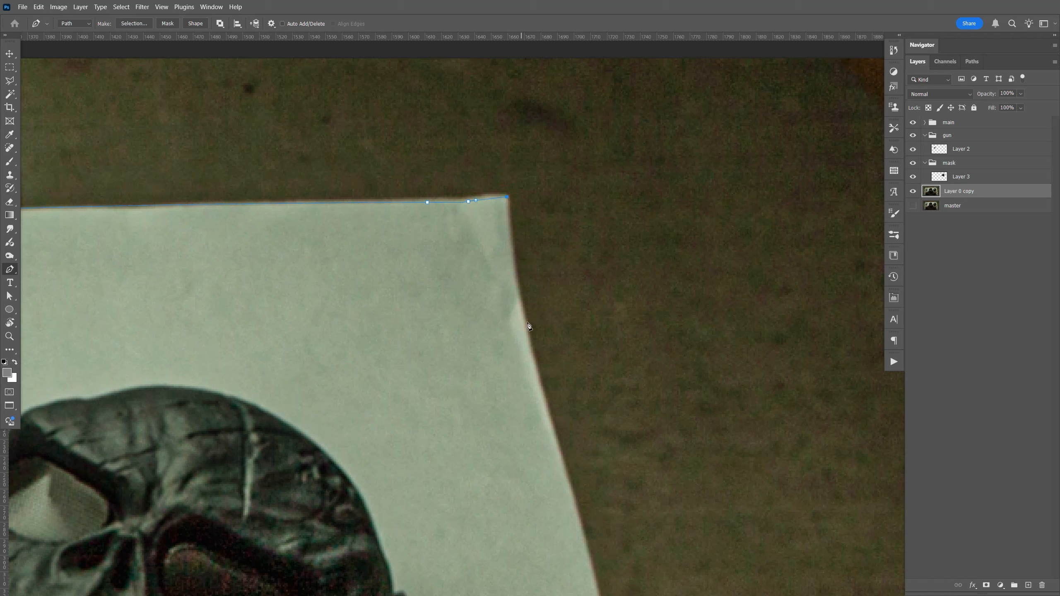
Trace the paper's right edge with the Pen path down to just past the canvas's bottom edge.
{"action": "left_click_drag", "start_coordinate": [528, 341], "coordinate": [537, 384]}
{"action": "left_click_drag", "start_coordinate": [565, 450], "coordinate": [528, 336]}
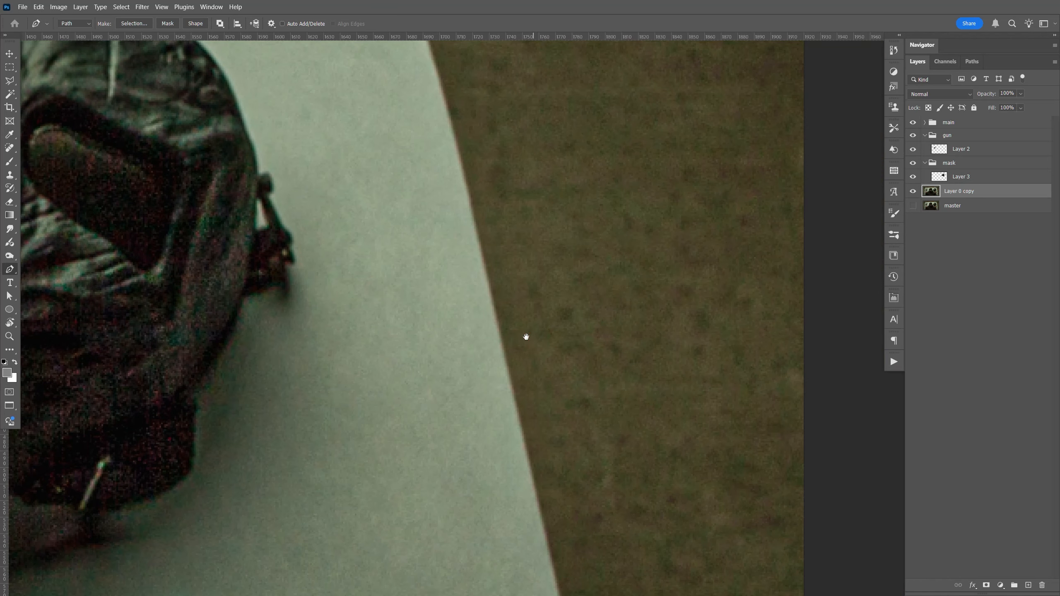
{"action": "left_click_drag", "start_coordinate": [510, 387], "coordinate": [535, 507]}
{"action": "left_click_drag", "start_coordinate": [515, 310], "coordinate": [533, 171]}
{"action": "left_click_drag", "start_coordinate": [588, 576], "coordinate": [583, 157]}
{"action": "left_click_drag", "start_coordinate": [635, 442], "coordinate": [654, 534]}
{"action": "left_click_drag", "start_coordinate": [667, 572], "coordinate": [644, 306]}
{"action": "left_click", "coordinate": [640, 278]}
{"action": "left_click", "coordinate": [644, 308]}
{"action": "left_click", "coordinate": [649, 322]}
Close the paper's path at its bottom-left starting point, passing outside the image below the canvas.
{"action": "key", "text": "ctrl+minus"}
{"action": "key", "text": "ctrl+minus"}
{"action": "key", "text": "ctrl+minus"}
{"action": "key", "text": "ctrl+minus"}
{"action": "key", "text": "ctrl+minus"}
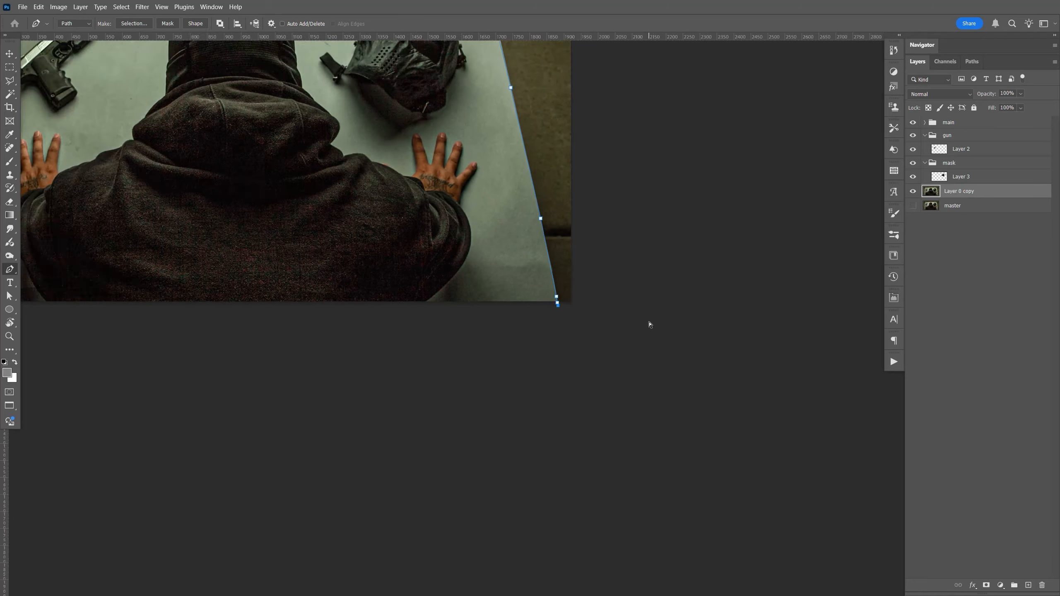
{"action": "left_click_drag", "start_coordinate": [385, 290], "coordinate": [533, 270]}
{"action": "left_click", "coordinate": [364, 351]}
{"action": "left_click", "coordinate": [322, 288]}
Make an anti-aliased selection with 0 px feather from the path and copy the paper to a new layer.
{"action": "right_click", "coordinate": [503, 188]}
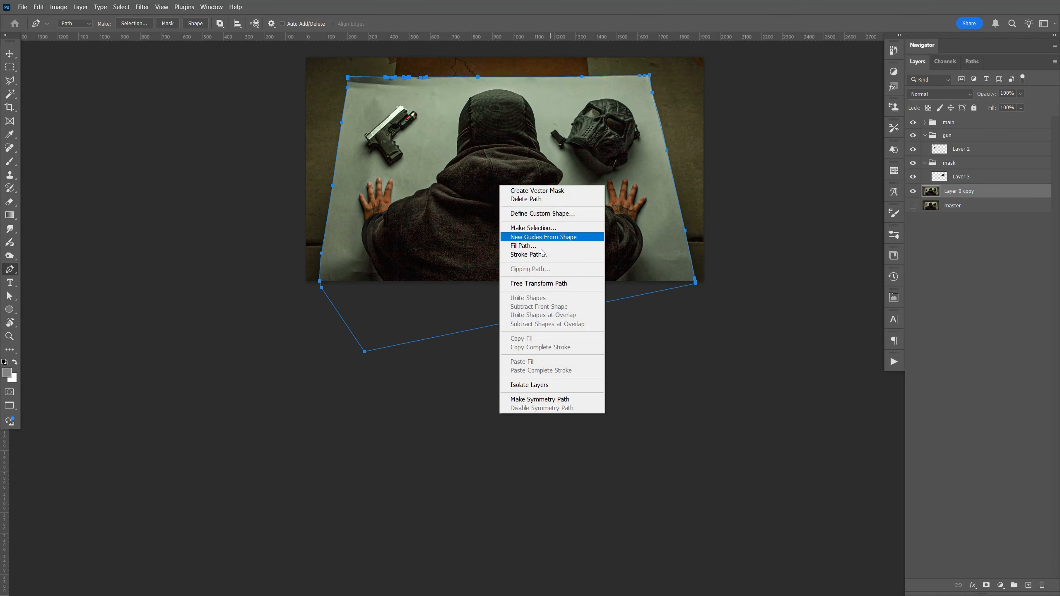
{"action": "left_click", "coordinate": [507, 227]}
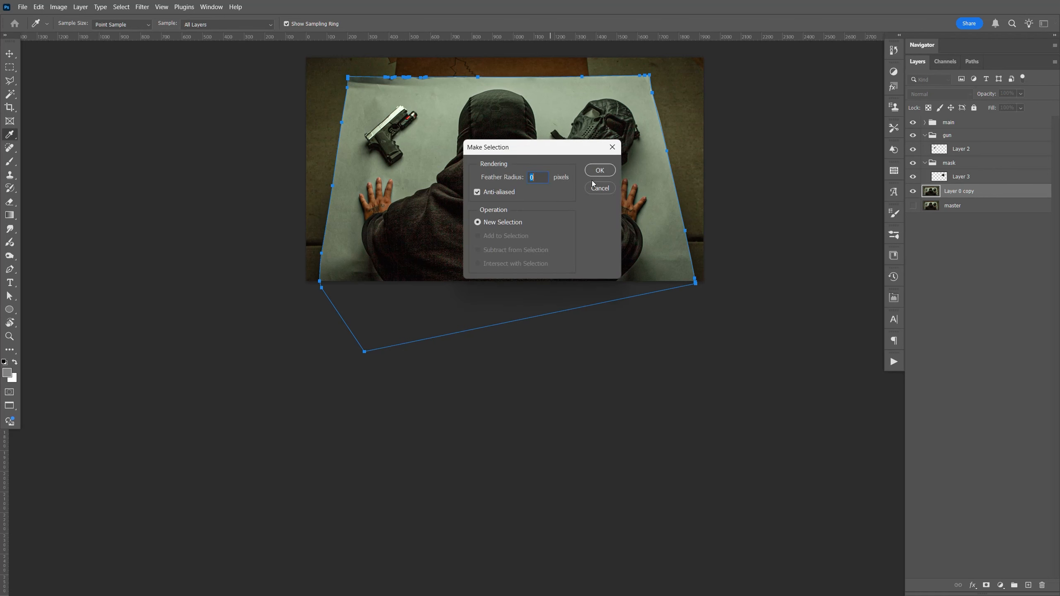
{"action": "left_click", "coordinate": [599, 170]}
{"action": "key", "text": "ctrl+j"}
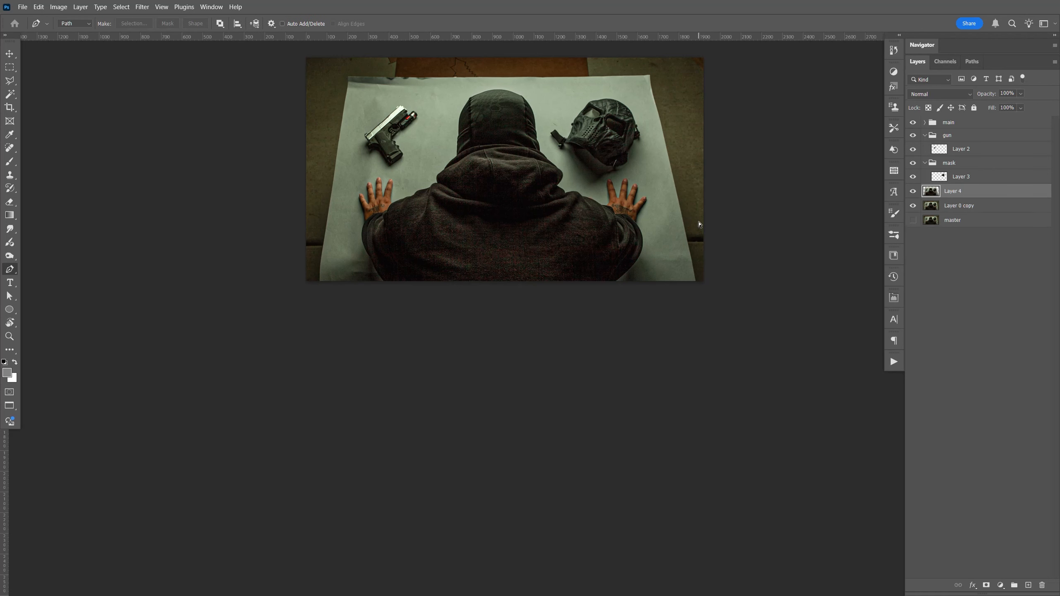
Put the paper cut-out layer in a group named "paper" and collapse all the layer groups.
{"action": "key", "text": "ctrl+g"}
{"action": "double_click", "coordinate": [955, 190]}
{"action": "type", "text": "paper"}
{"action": "key", "text": "Return"}
{"action": "left_click", "coordinate": [925, 190]}
{"action": "left_click", "coordinate": [924, 163]}
{"action": "left_click", "coordinate": [924, 135]}
{"action": "left_click", "coordinate": [925, 122]}
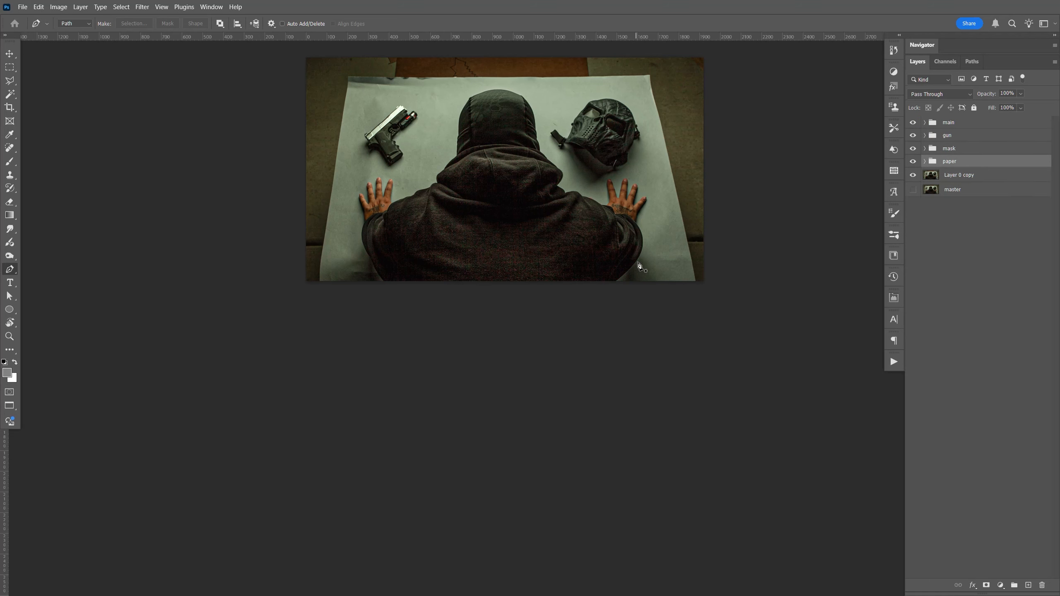
Open the blueprint image as a separate document.
{"action": "key", "text": "v"}
{"action": "scroll", "coordinate": [651, 313], "scroll_direction": "up", "scroll_amount": 3}
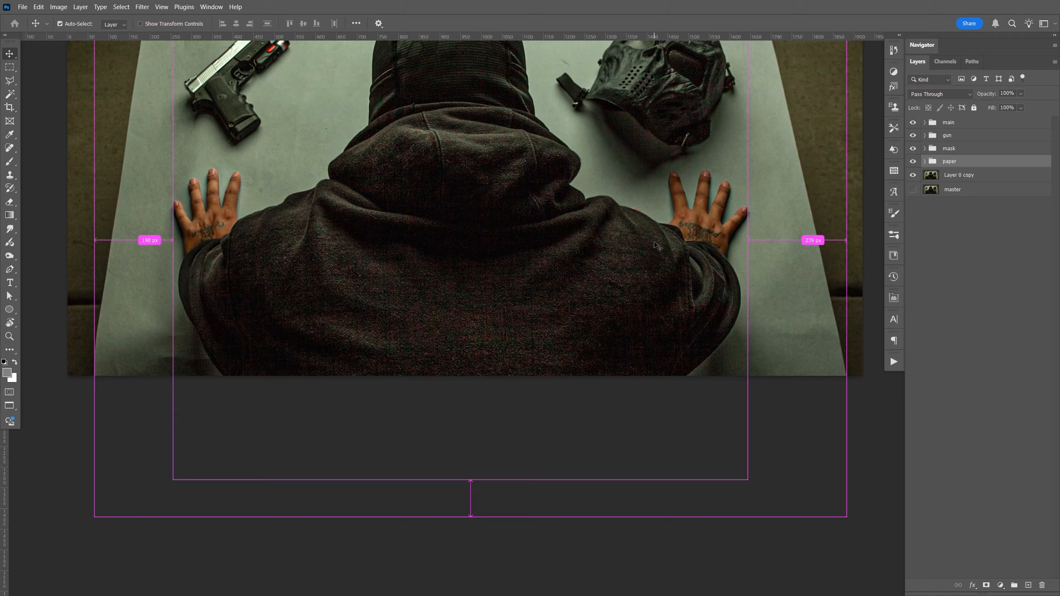
{"action": "left_click_drag", "start_coordinate": [608, 117], "coordinate": [600, 277]}
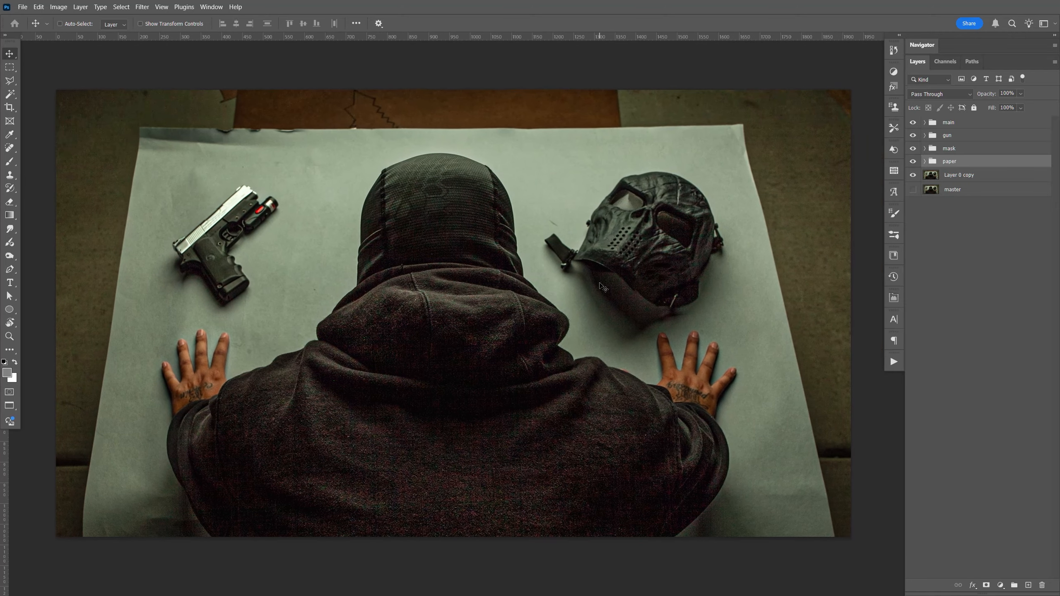
{"action": "key", "text": "alt+Tab"}
{"action": "left_click", "coordinate": [691, 339]}
{"action": "left_click", "coordinate": [316, 331]}
{"action": "double_click", "coordinate": [227, 151]}
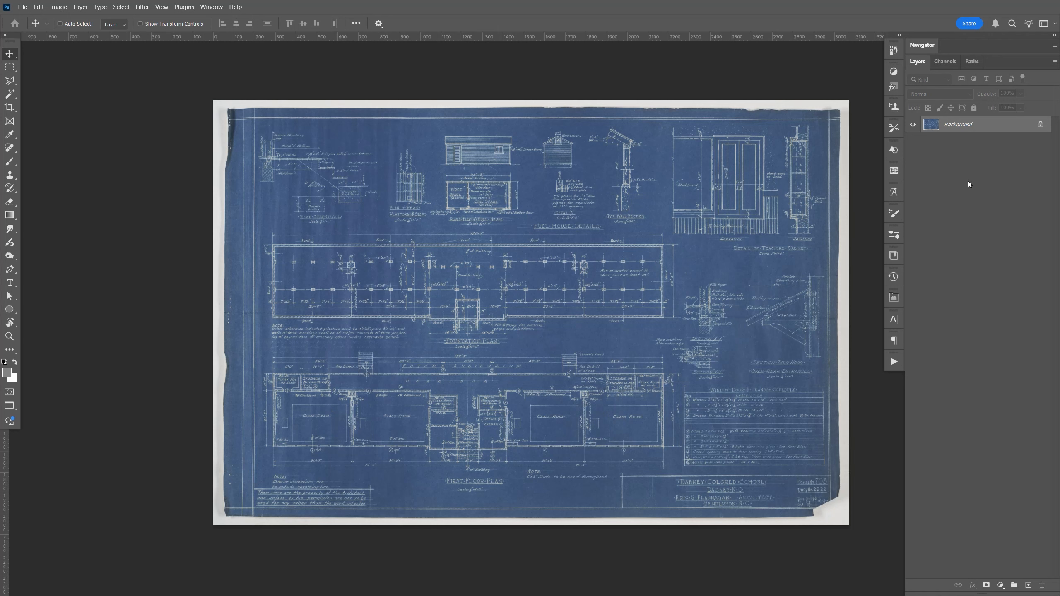
Select the blueprint sheet with Select Subject, copy it to a new layer and hide the Background layer.
{"action": "left_click", "coordinate": [121, 7]}
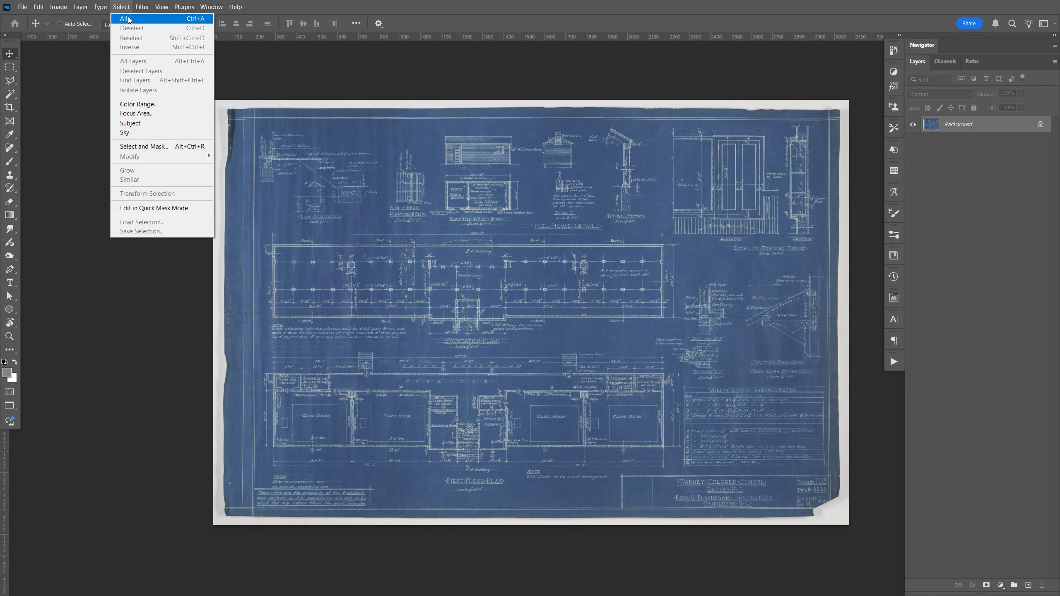
{"action": "left_click", "coordinate": [147, 124]}
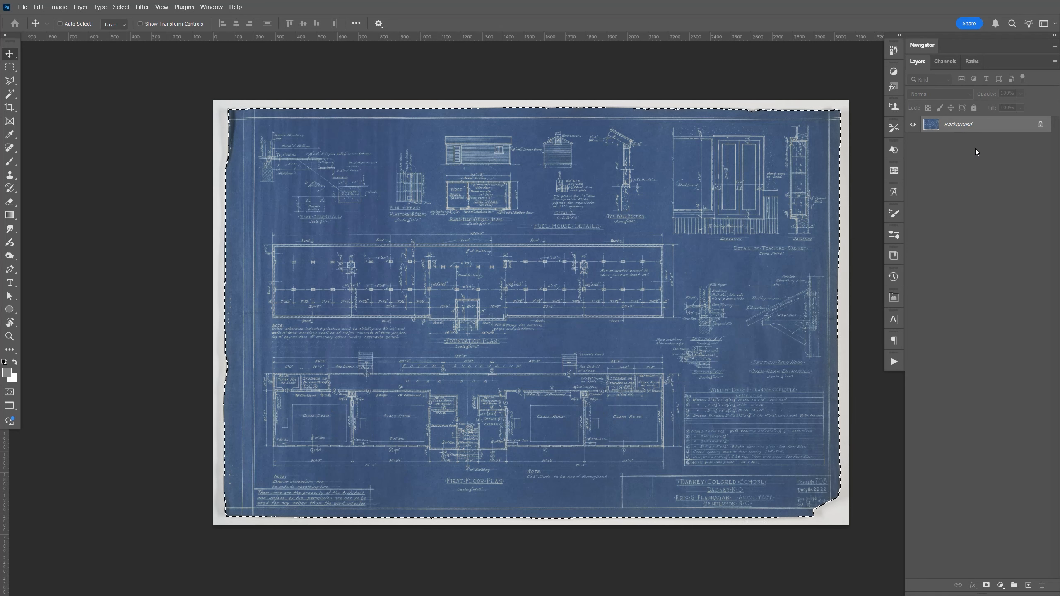
{"action": "key", "text": "ctrl+j"}
{"action": "left_click", "coordinate": [913, 141]}
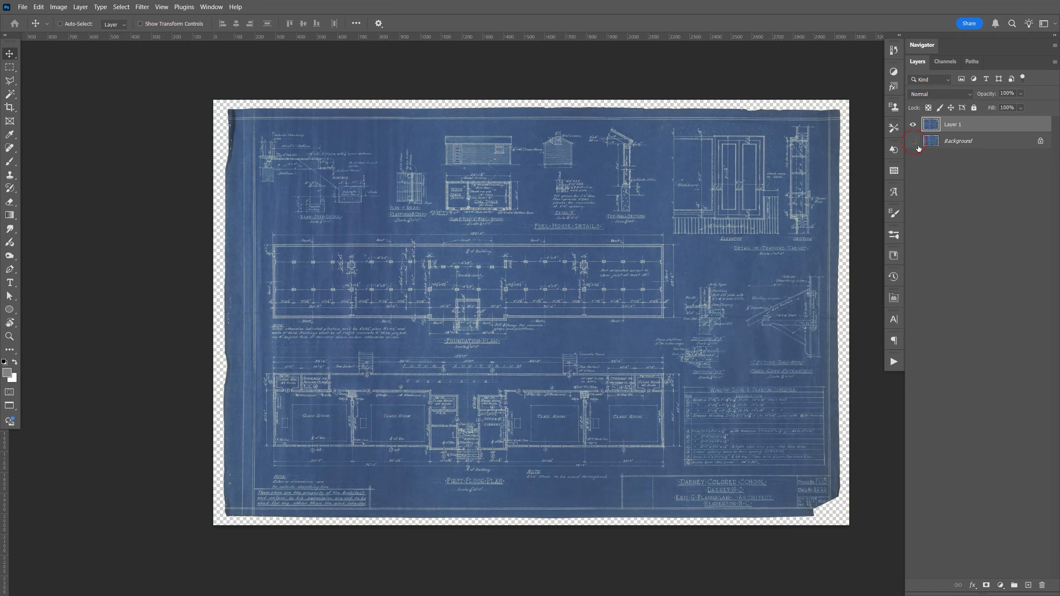
Add a black-filled layer between Layer 1 and the Background and check the blueprint's cut-out edges against it.
{"action": "left_click", "coordinate": [959, 142]}
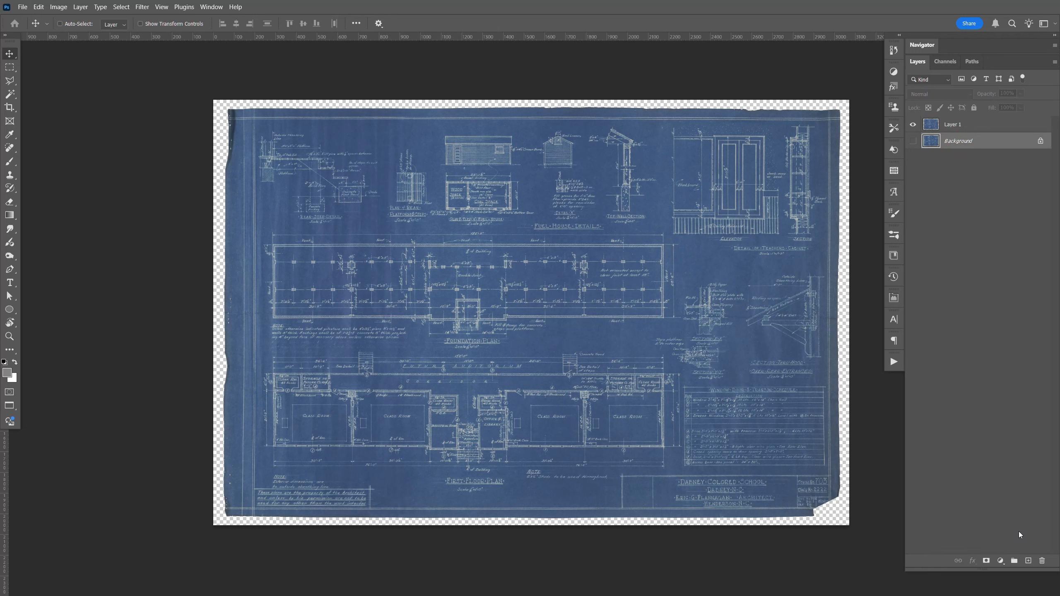
{"action": "left_click", "coordinate": [1028, 561]}
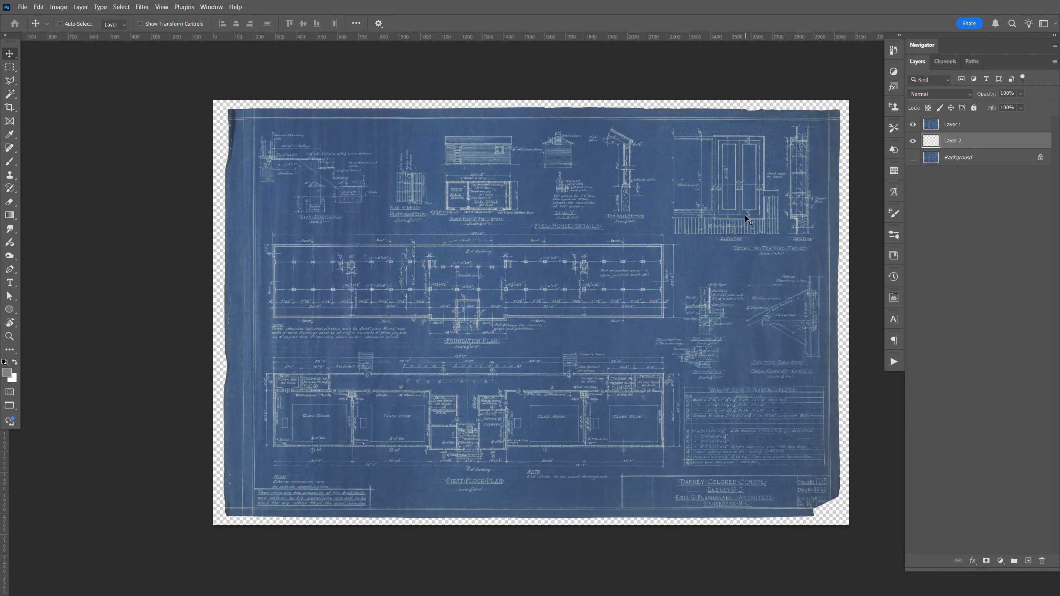
{"action": "key", "text": "d"}
{"action": "key", "text": "alt+BackSpace"}
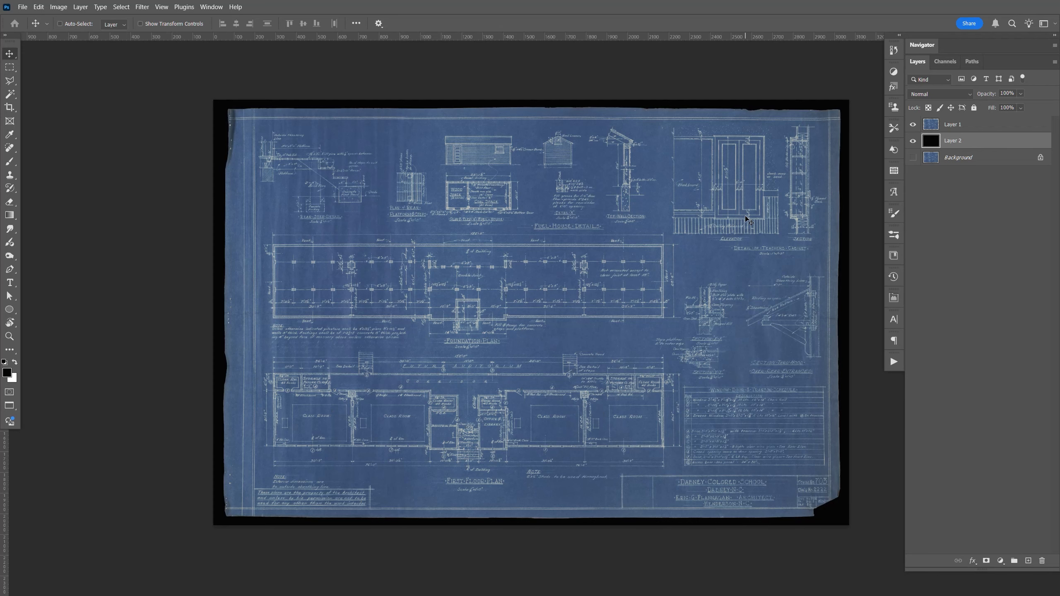
{"action": "key", "text": "ctrl+plus"}
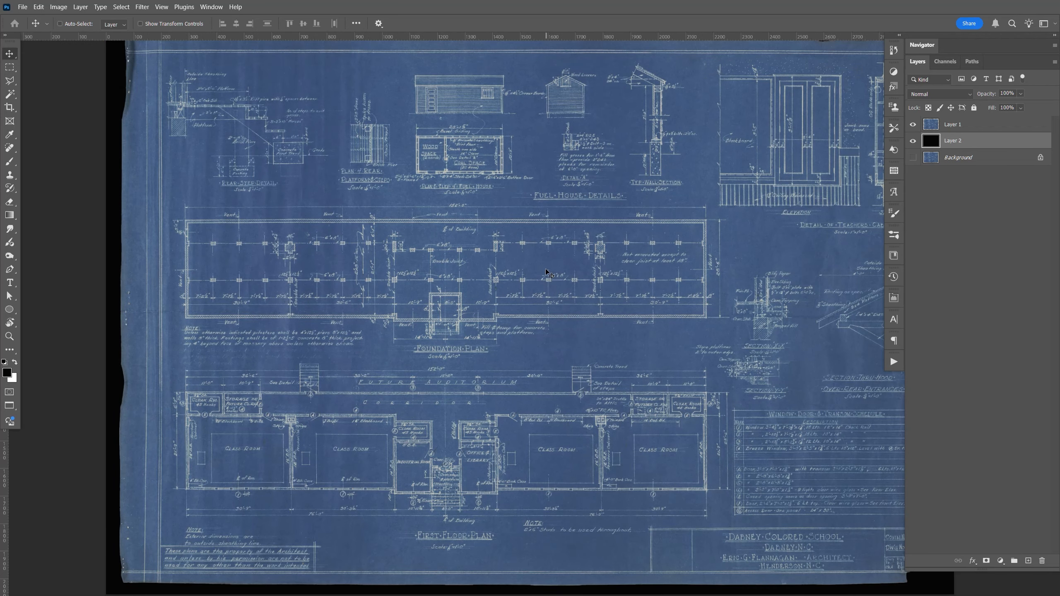
{"action": "scroll", "coordinate": [548, 275], "scroll_direction": "up", "scroll_amount": 3}
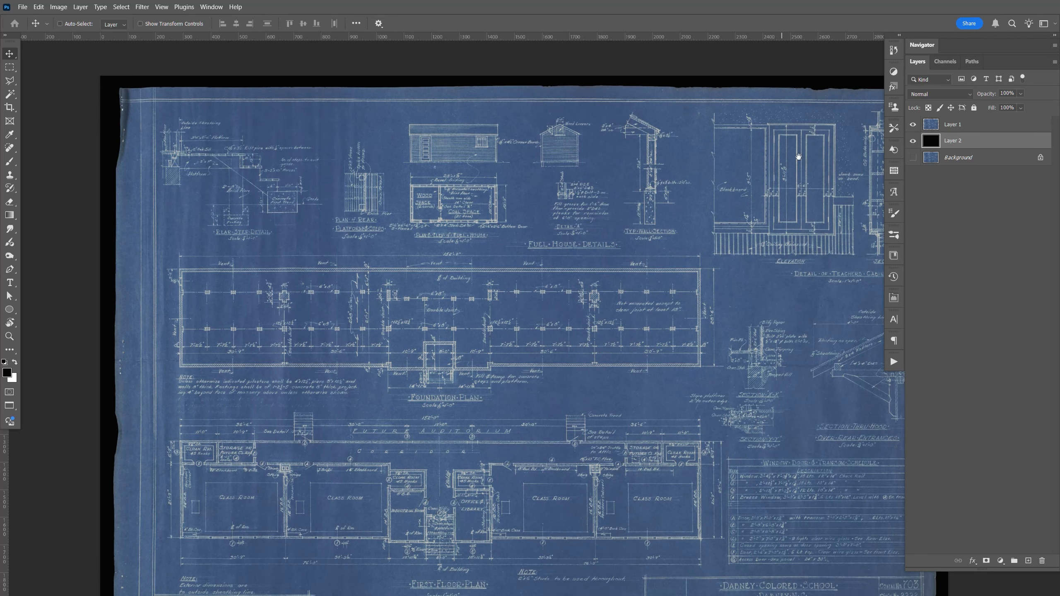
{"action": "scroll", "coordinate": [798, 157], "scroll_direction": "right", "scroll_amount": 2}
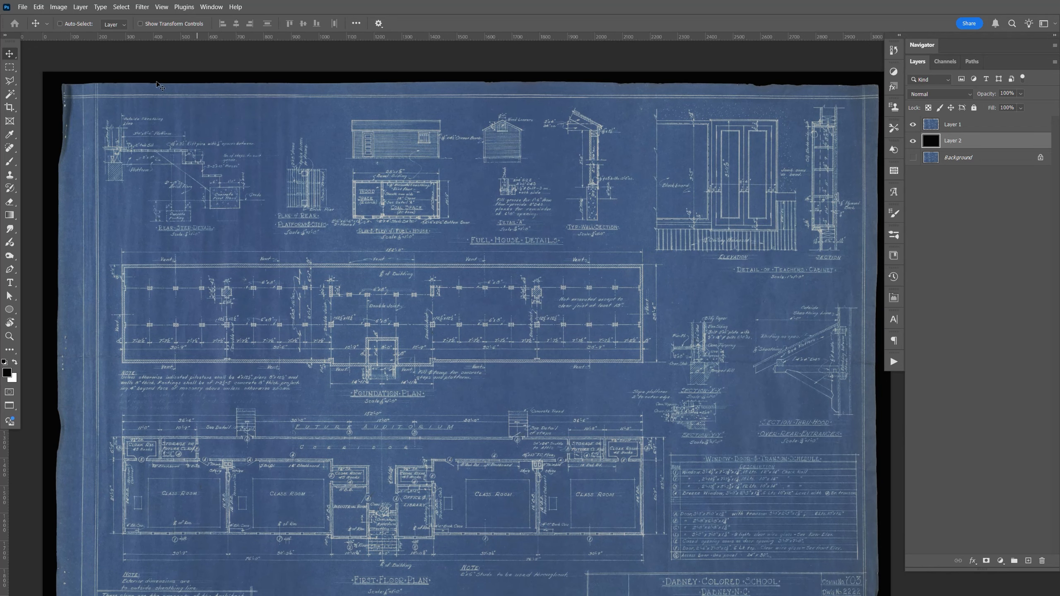
Copy the blueprint cut-out into the photo document above Layer 4 in the paper group and convert it to a smart object.
{"action": "left_click", "coordinate": [972, 128]}
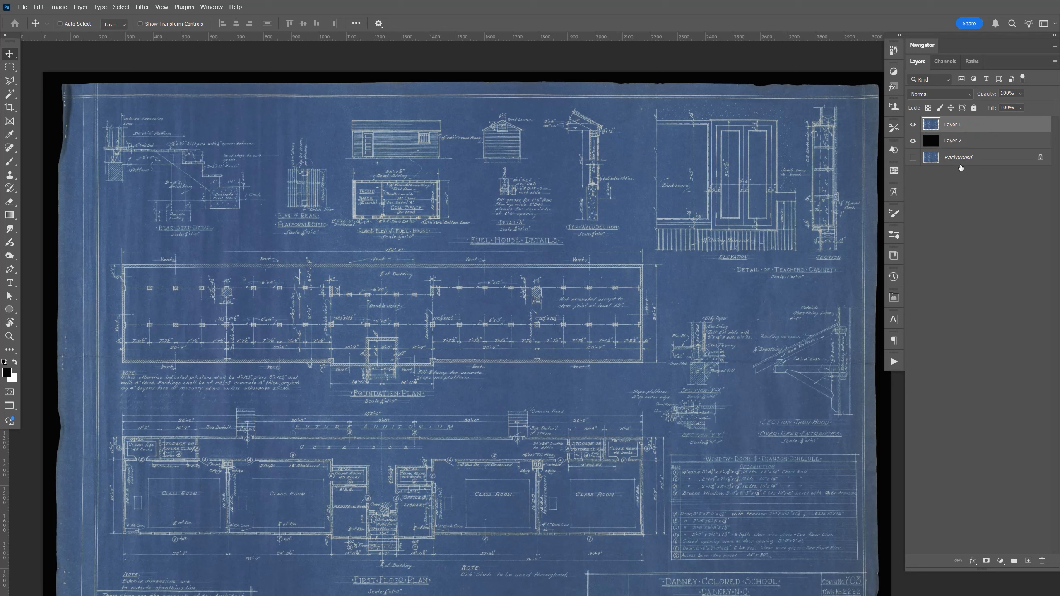
{"action": "key", "text": "ctrl+a"}
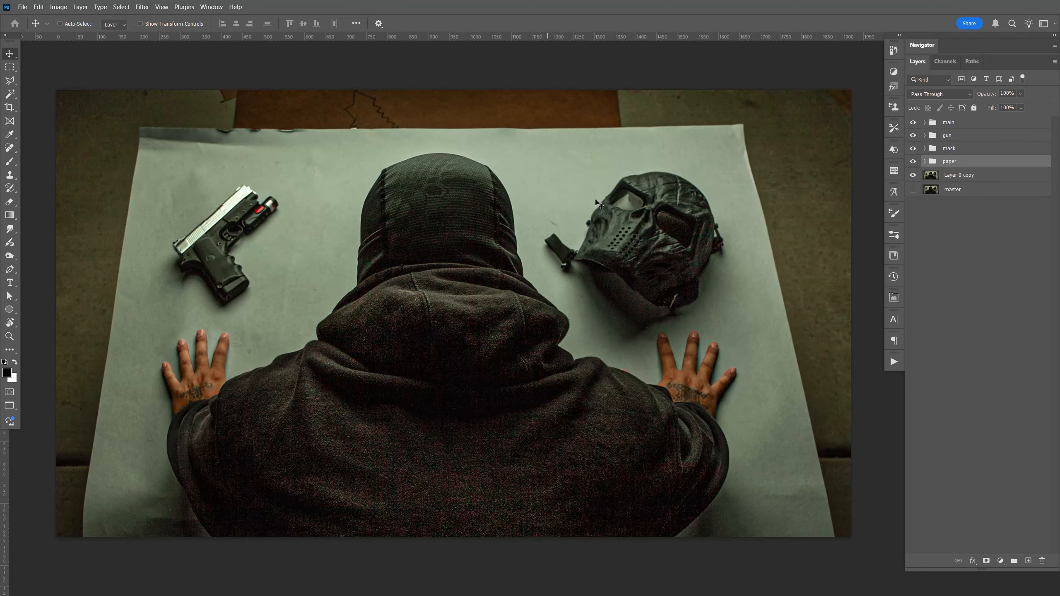
{"action": "left_click", "coordinate": [924, 161]}
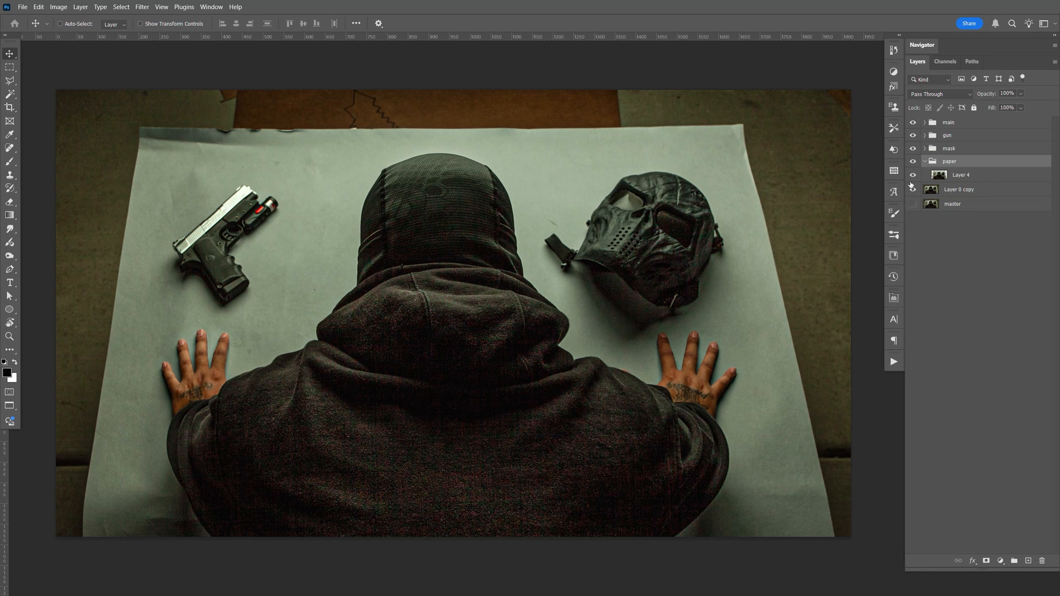
{"action": "left_click", "coordinate": [977, 178]}
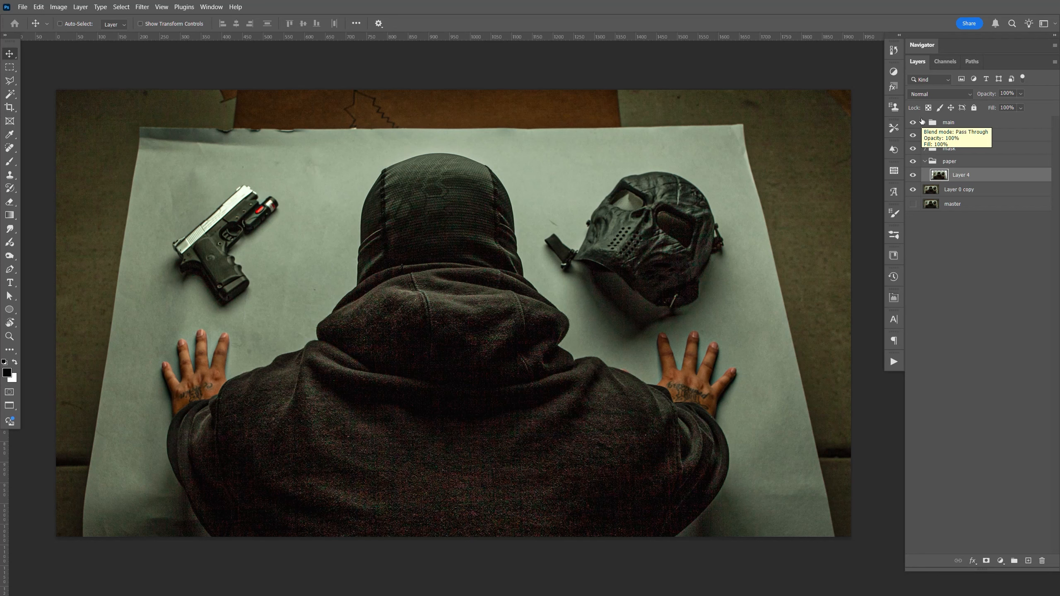
{"action": "key", "text": "ctrl+v"}
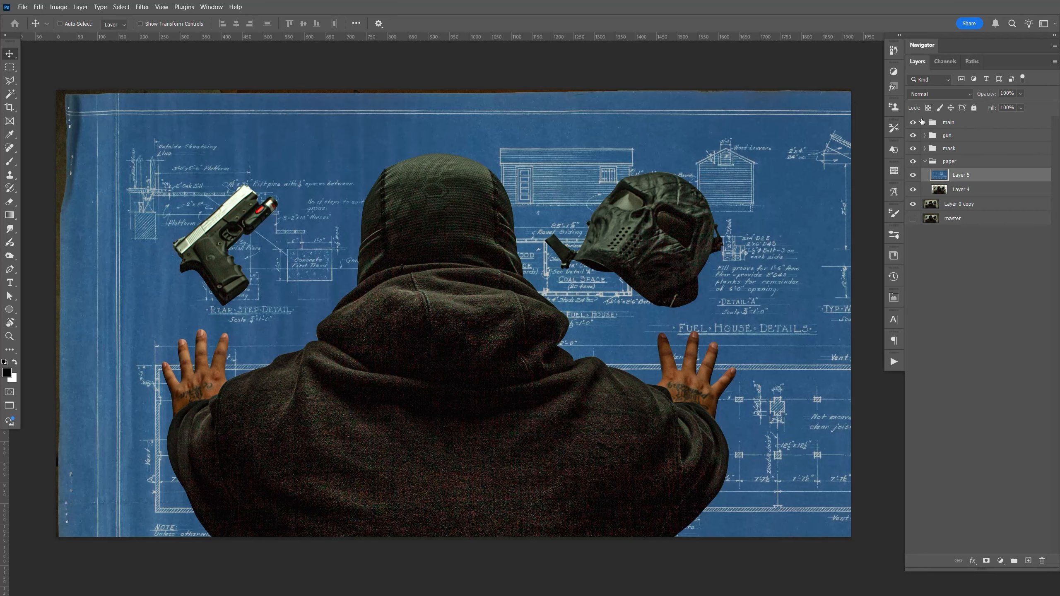
{"action": "right_click", "coordinate": [967, 180]}
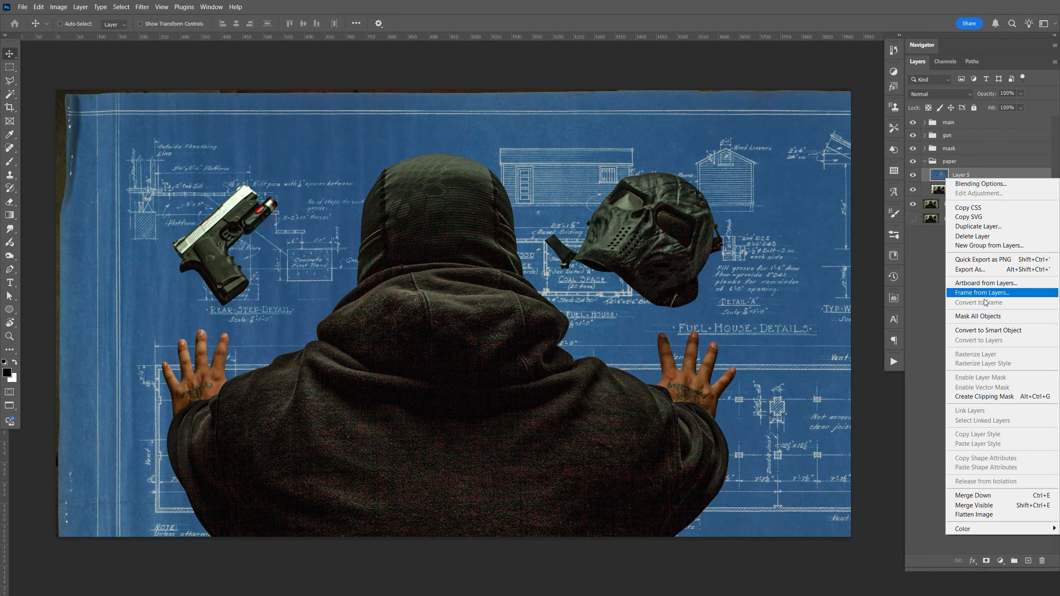
{"action": "left_click", "coordinate": [992, 330]}
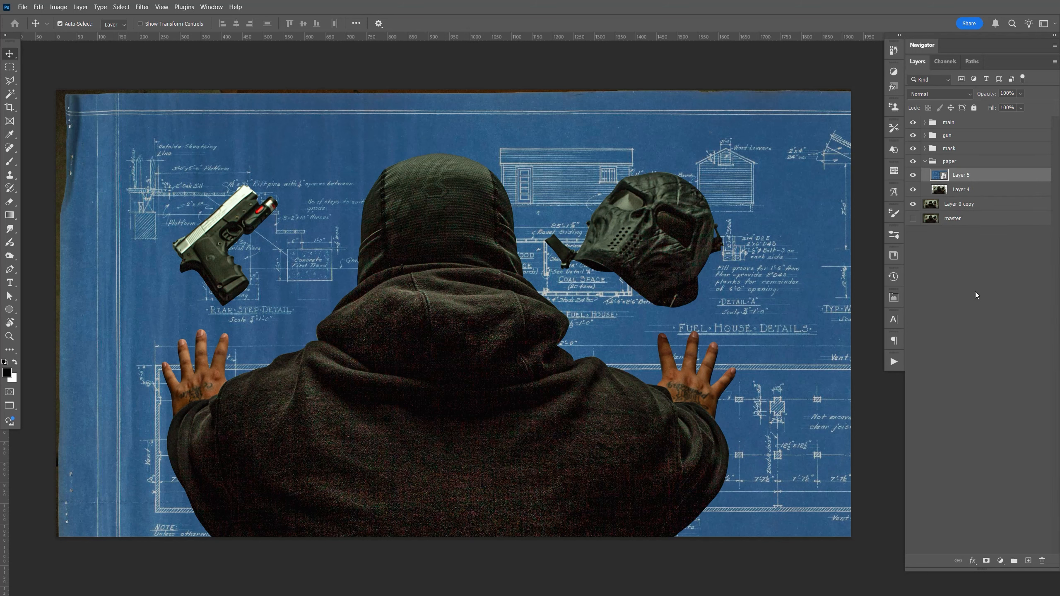
Scale the blueprint to about 49% and position it so its upper corners align with the paper's upper corners.
{"action": "key", "text": "ctrl+t"}
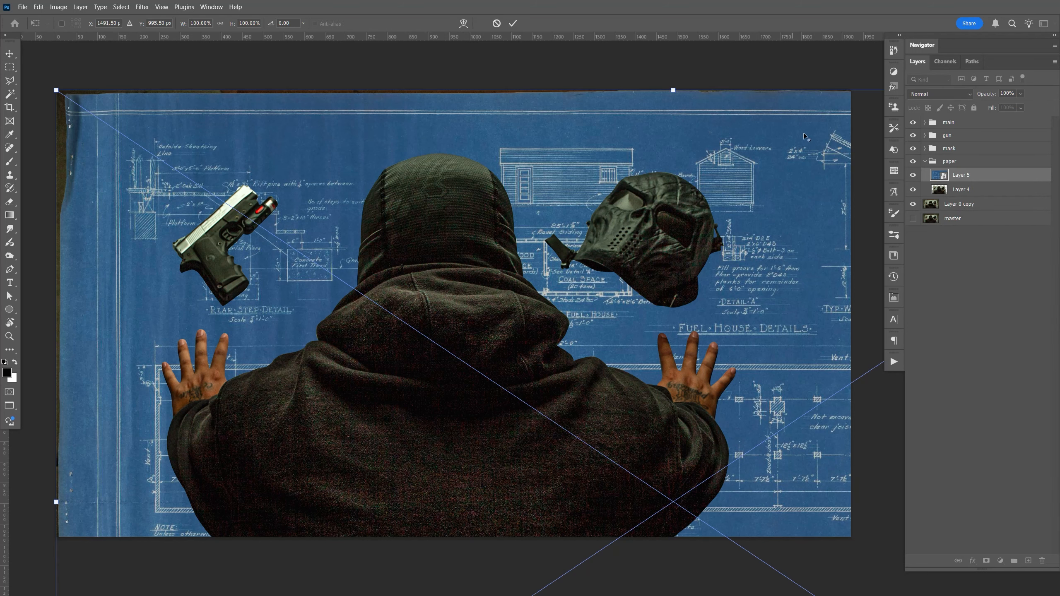
{"action": "left_click_drag", "start_coordinate": [673, 89], "coordinate": [673, 279]}
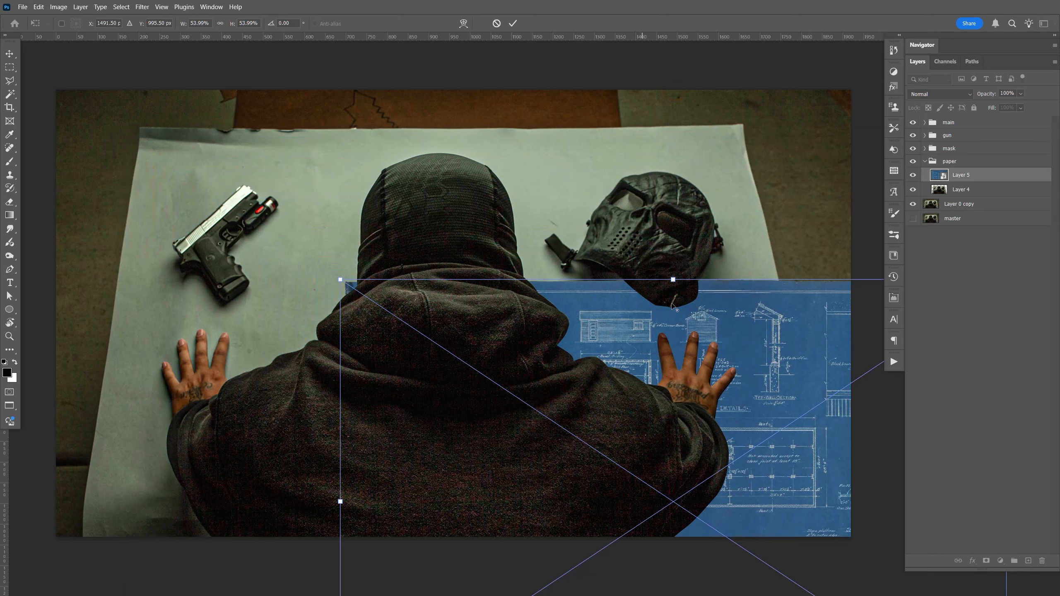
{"action": "left_click_drag", "start_coordinate": [723, 403], "coordinate": [512, 246]}
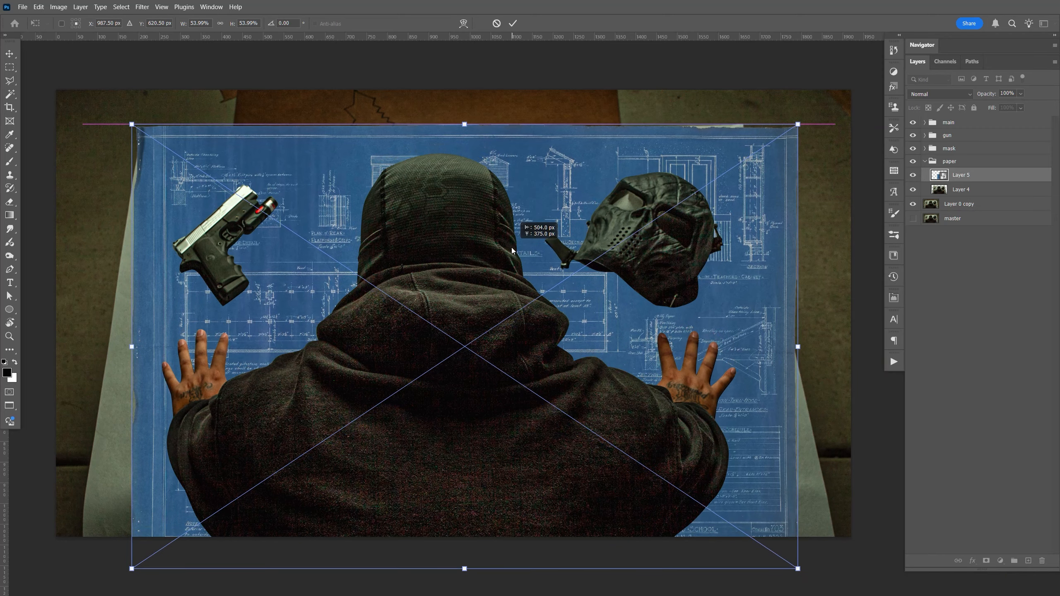
{"action": "left_click_drag", "start_coordinate": [797, 126], "coordinate": [727, 170]}
{"action": "left_click_drag", "start_coordinate": [388, 279], "coordinate": [391, 230]}
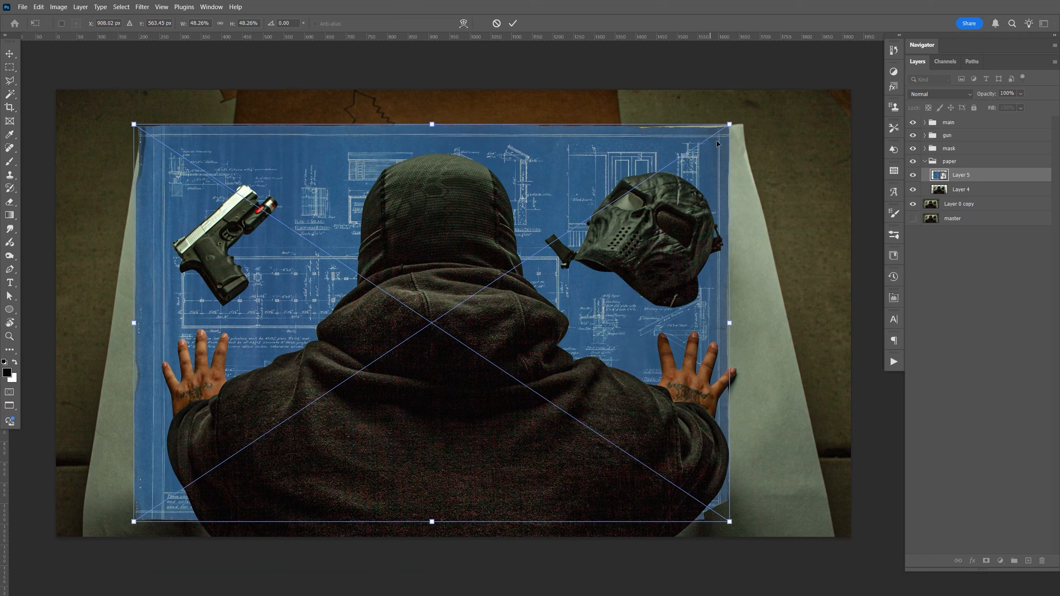
{"action": "left_click_drag", "start_coordinate": [729, 124], "coordinate": [745, 119]}
{"action": "left_click_drag", "start_coordinate": [708, 180], "coordinate": [706, 196]}
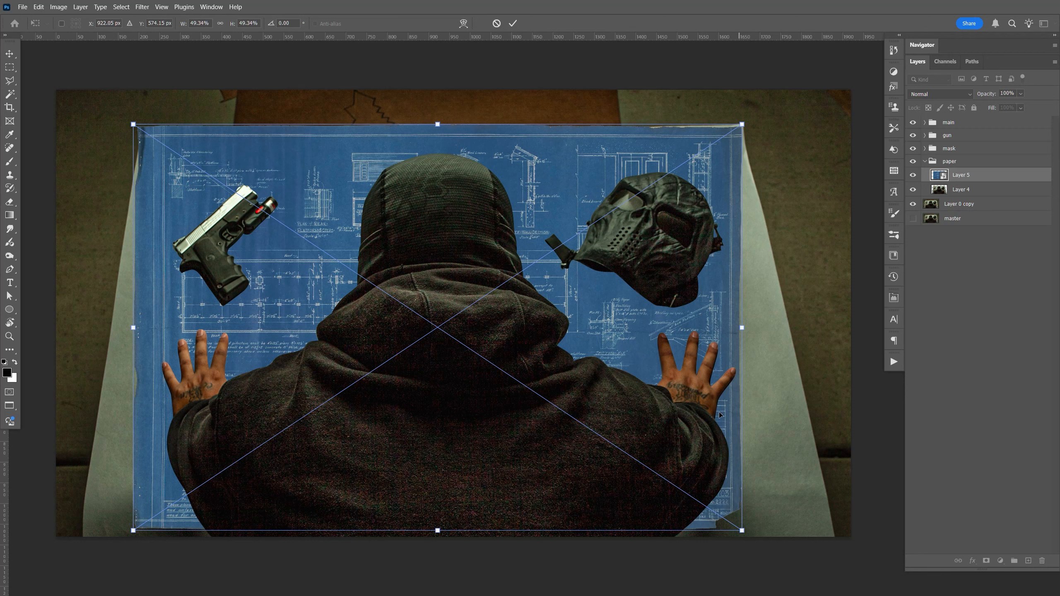
Distort the blueprint's two lower corners outward to match the paper's perspective and apply the transform.
{"action": "right_click", "coordinate": [655, 345]}
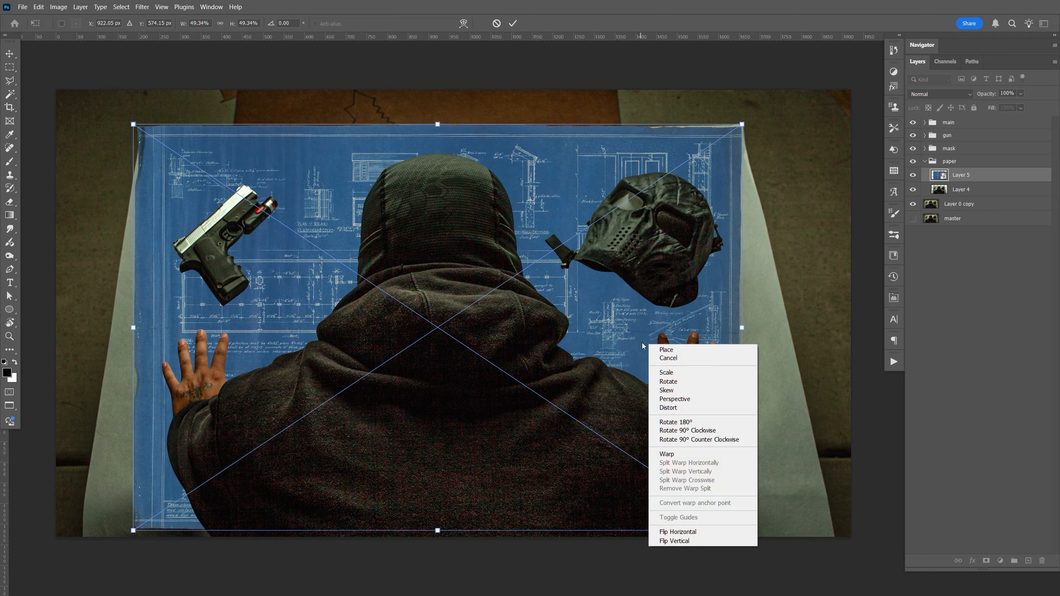
{"action": "left_click", "coordinate": [698, 401]}
{"action": "left_click_drag", "start_coordinate": [742, 531], "coordinate": [840, 549]}
{"action": "left_click_drag", "start_coordinate": [133, 530], "coordinate": [77, 556]}
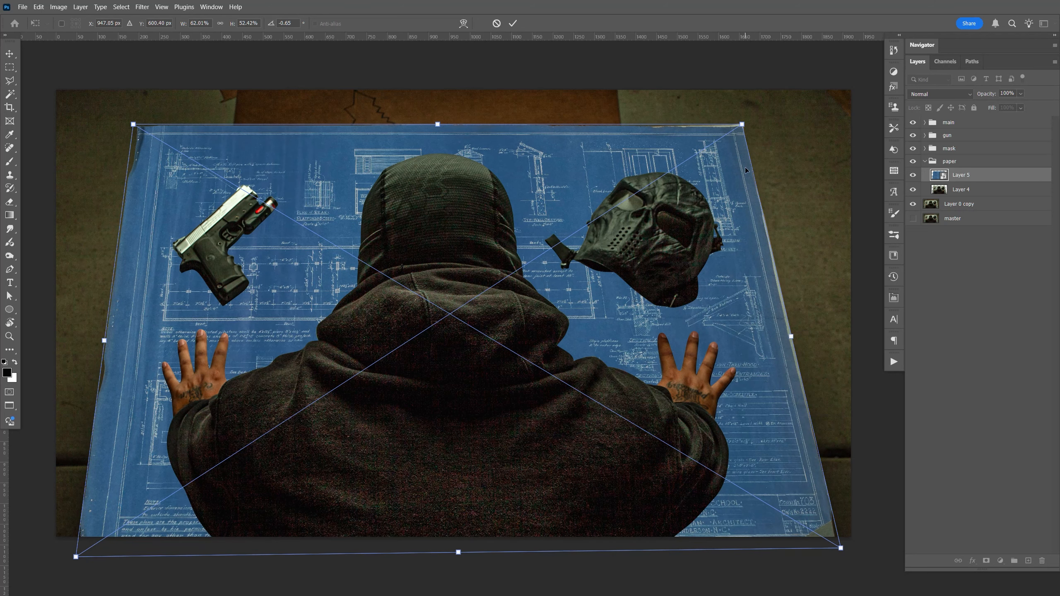
{"action": "key", "text": "Return"}
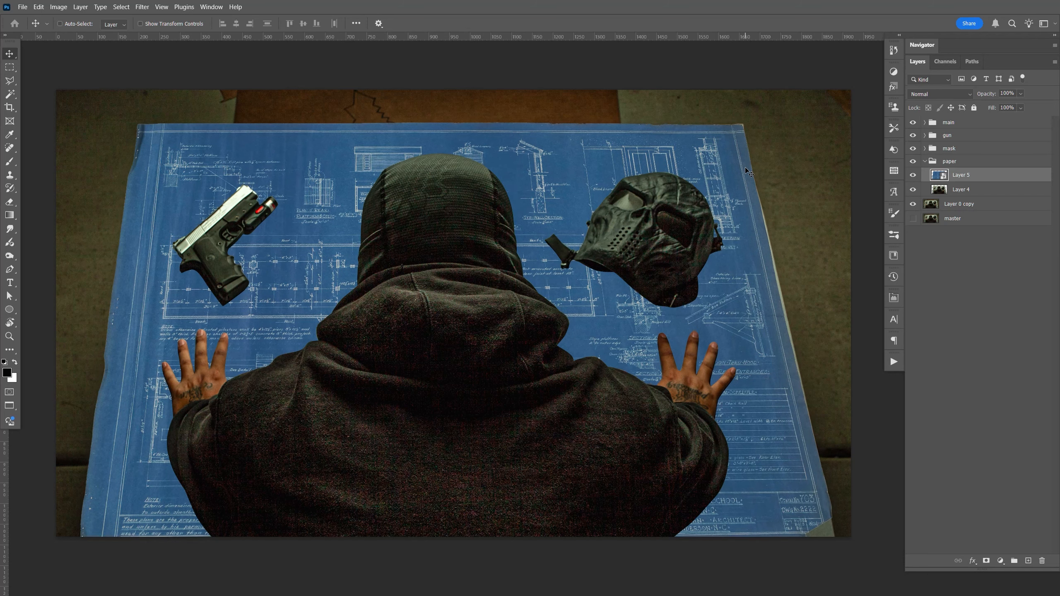
Set the blueprint layer's blend mode to Overlay and compare the image with Layer 4 and Layer 5 hidden and shown.
{"action": "left_click", "coordinate": [942, 98]}
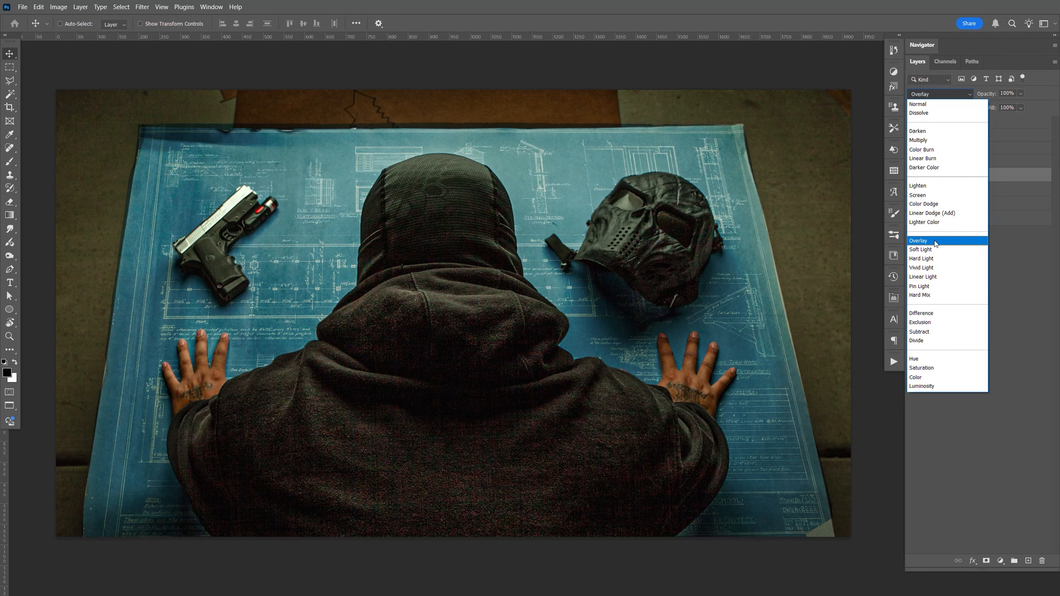
{"action": "left_click", "coordinate": [933, 242]}
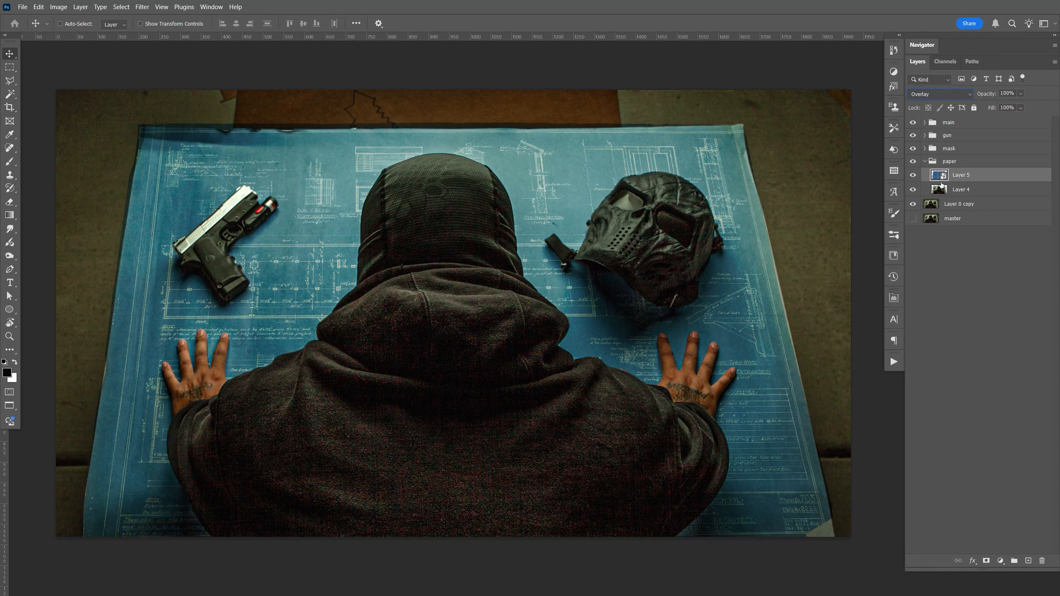
{"action": "left_click", "coordinate": [958, 190]}
{"action": "left_click", "coordinate": [912, 191]}
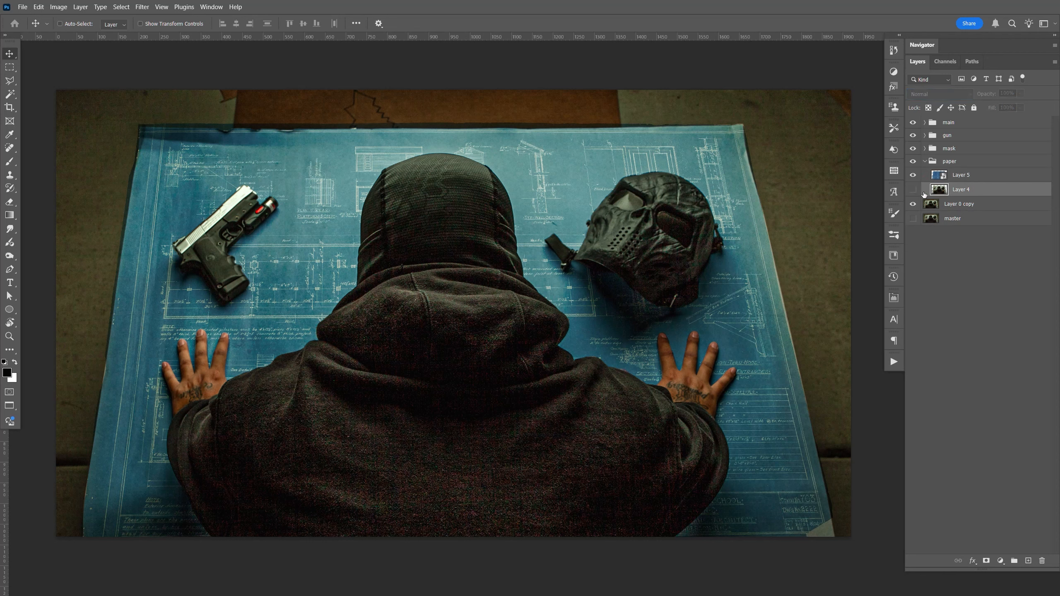
{"action": "left_click", "coordinate": [914, 175]}
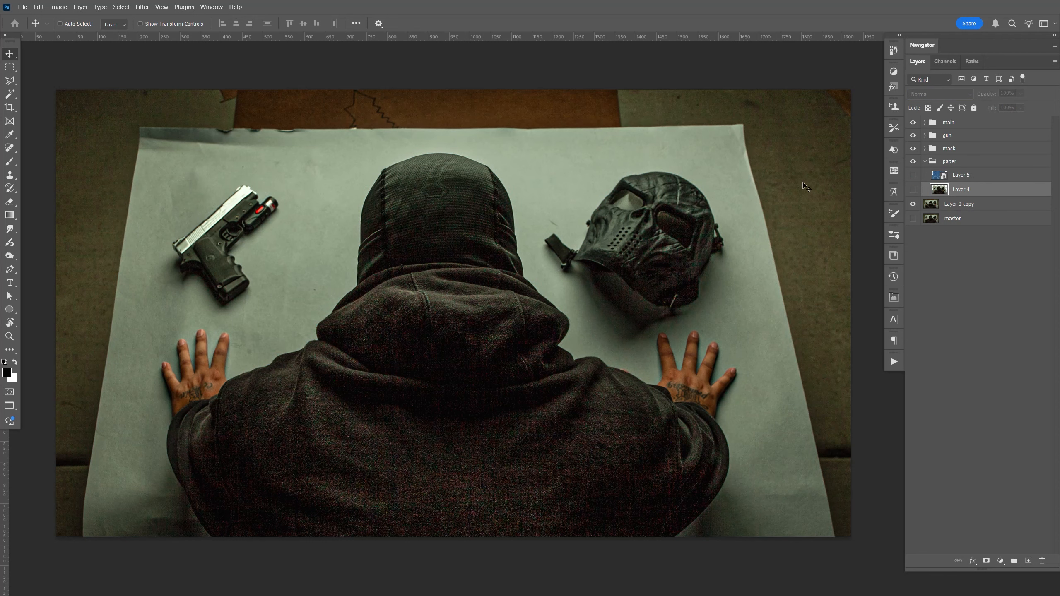
{"action": "left_click_drag", "start_coordinate": [916, 192], "coordinate": [916, 179]}
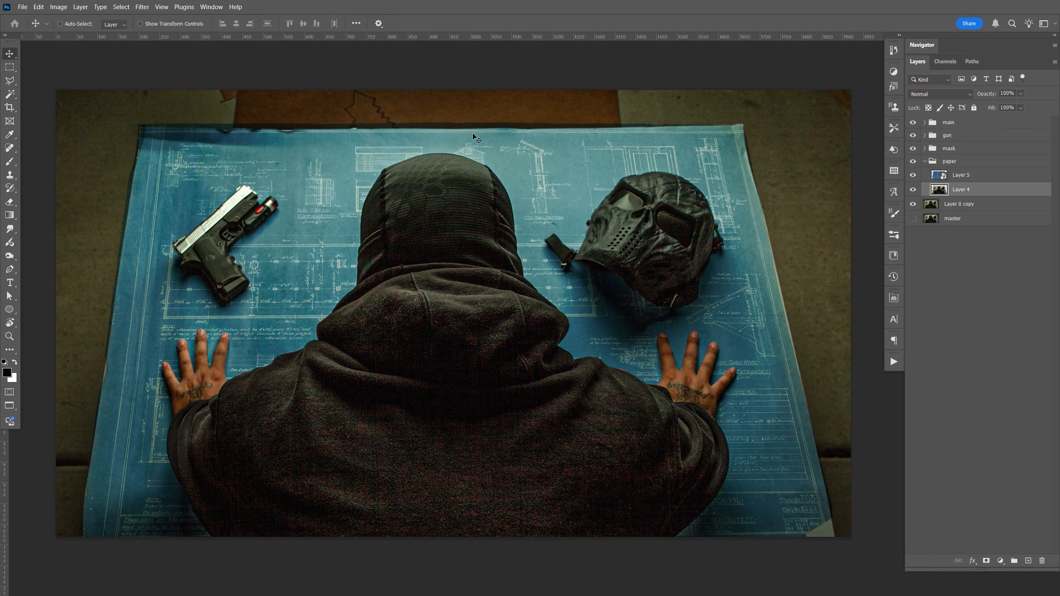
Scale the blueprint on Layer 5 down slightly so it sits inside the paper's edges.
{"action": "left_click", "coordinate": [963, 177]}
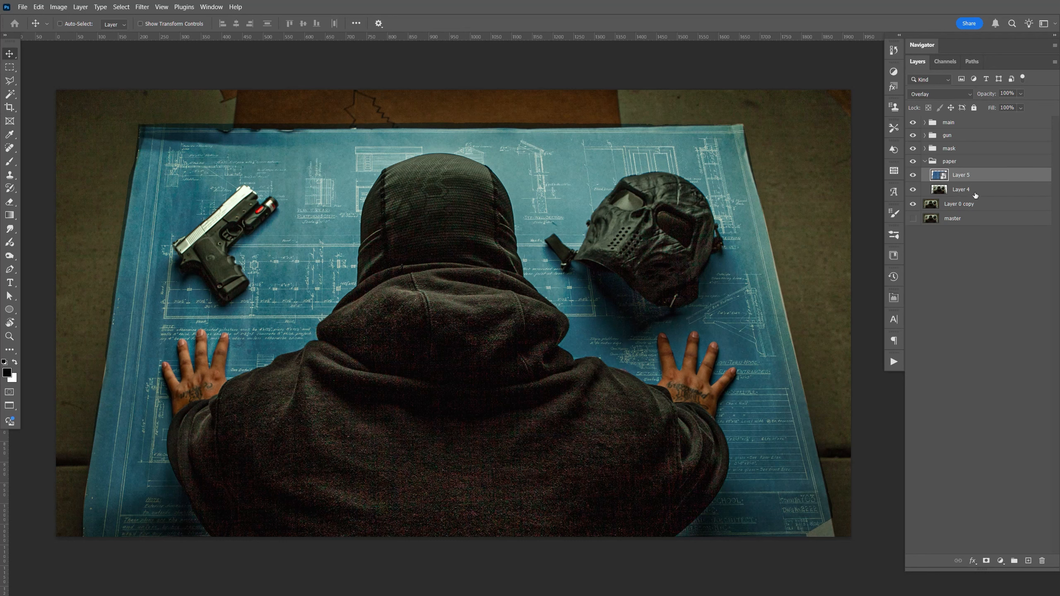
{"action": "key", "text": "ctrl+t"}
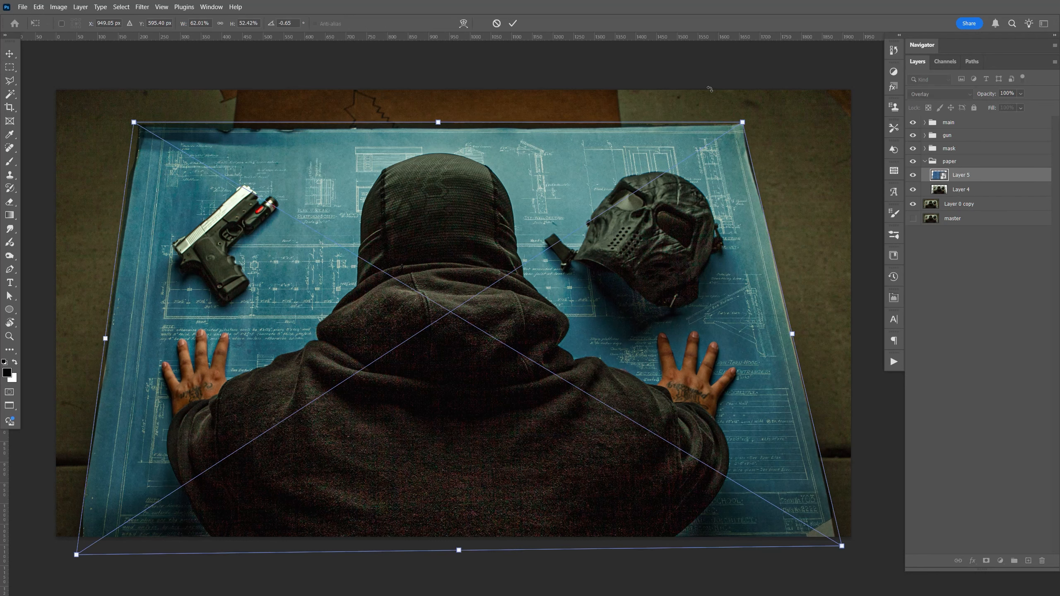
{"action": "left_click_drag", "start_coordinate": [742, 123], "coordinate": [736, 137]}
{"action": "key", "text": "Return"}
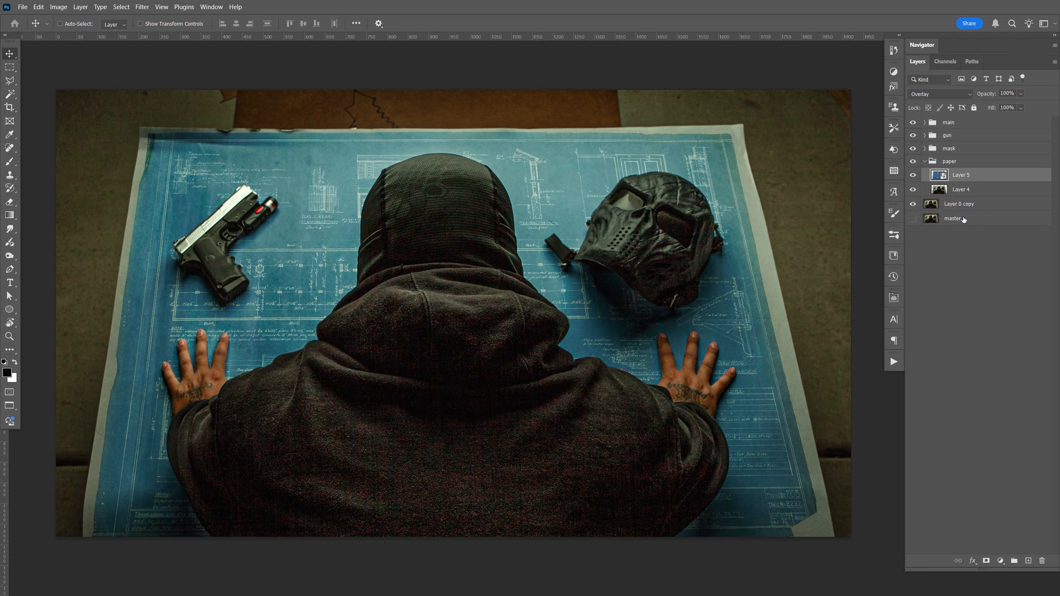
Load the blueprint's outline as a selection and apply it as a layer mask on the paper group.
{"action": "key", "text": "ctrl"}
{"action": "left_click", "coordinate": [941, 177], "text": "ctrl"}
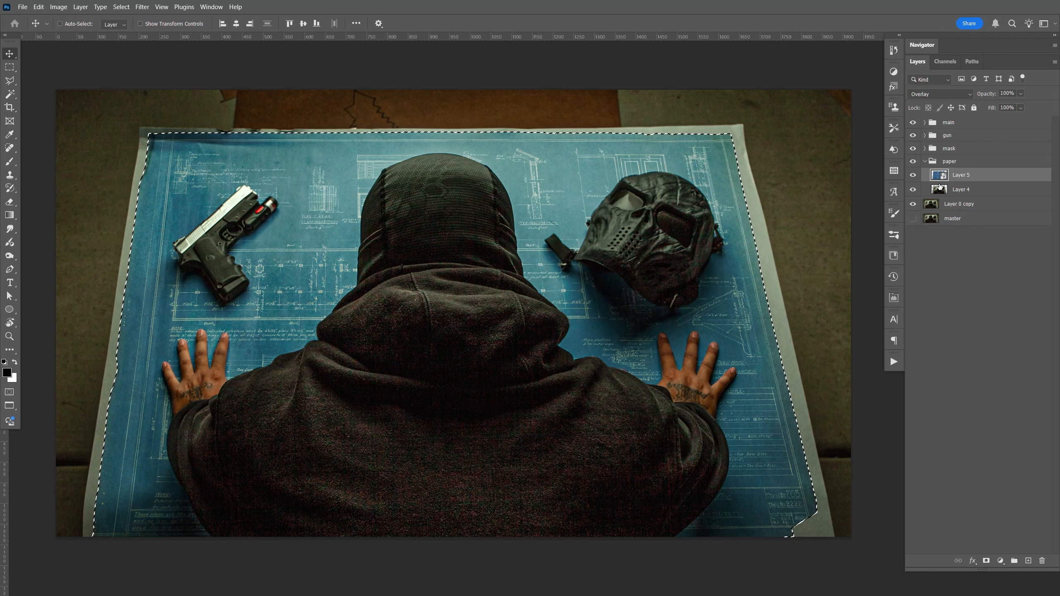
{"action": "left_click", "coordinate": [954, 164]}
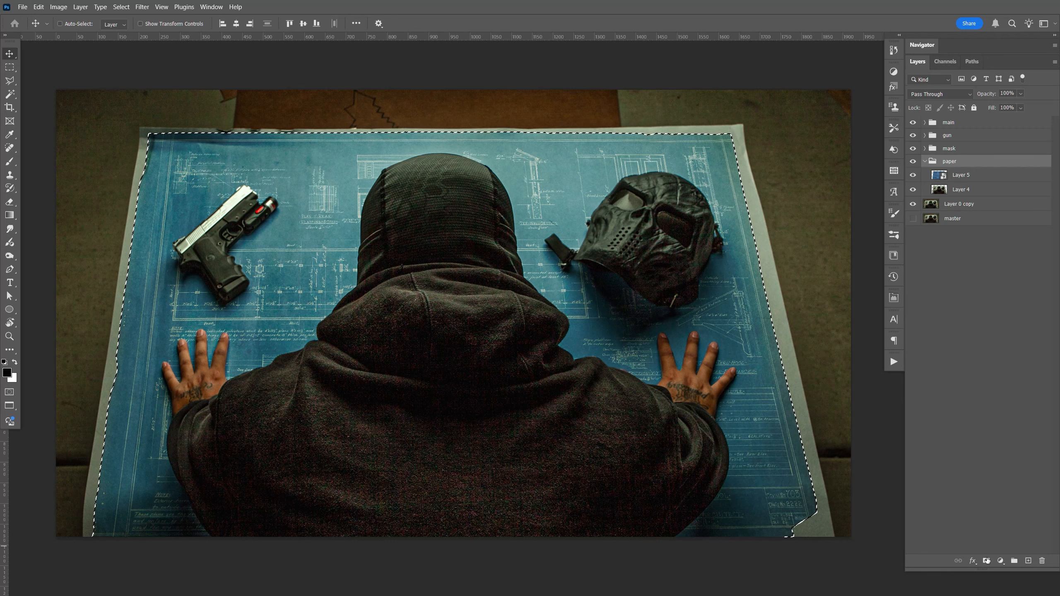
{"action": "left_click", "coordinate": [986, 561]}
Add a black-filled layer directly below the paper group and lighten it with Levels, setting the output black level to 61.
{"action": "left_click", "coordinate": [924, 163]}
{"action": "left_click", "coordinate": [960, 177]}
{"action": "left_click", "coordinate": [1028, 561]}
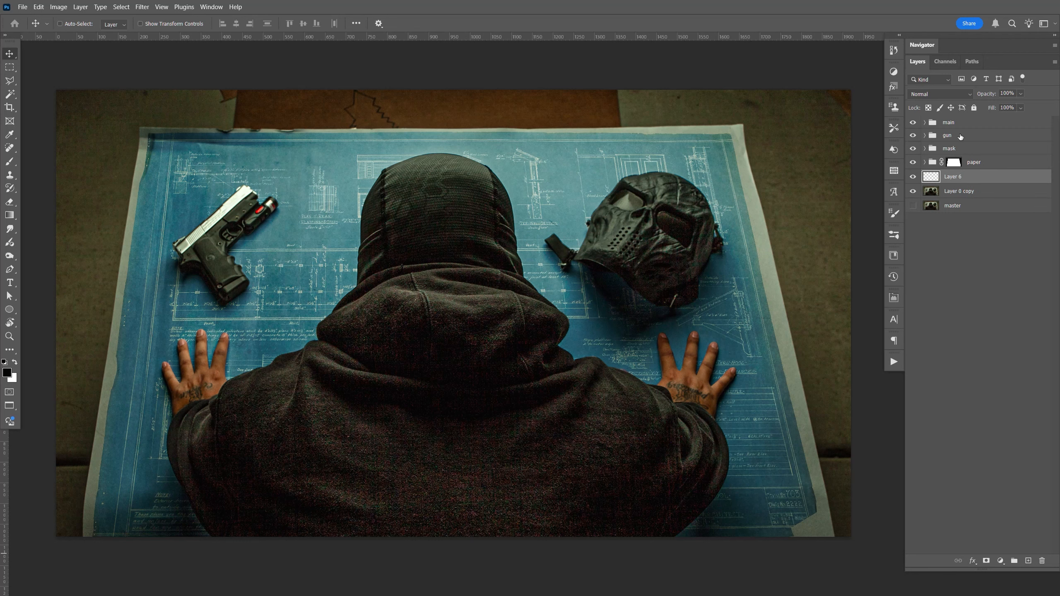
{"action": "key", "text": "alt+BackSpace"}
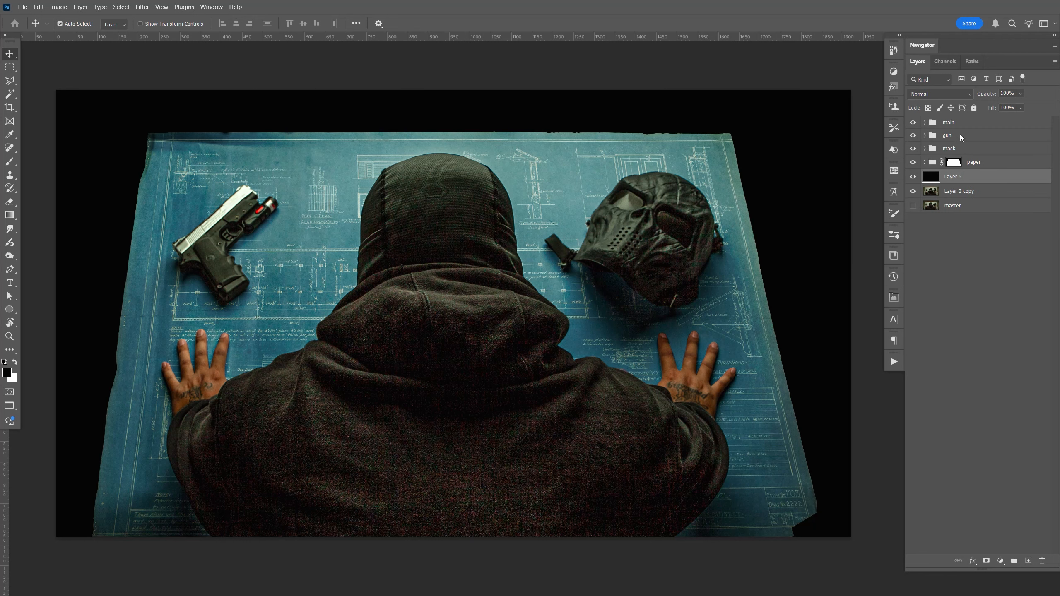
{"action": "key", "text": "ctrl+l"}
{"action": "left_click_drag", "start_coordinate": [737, 329], "coordinate": [764, 334]}
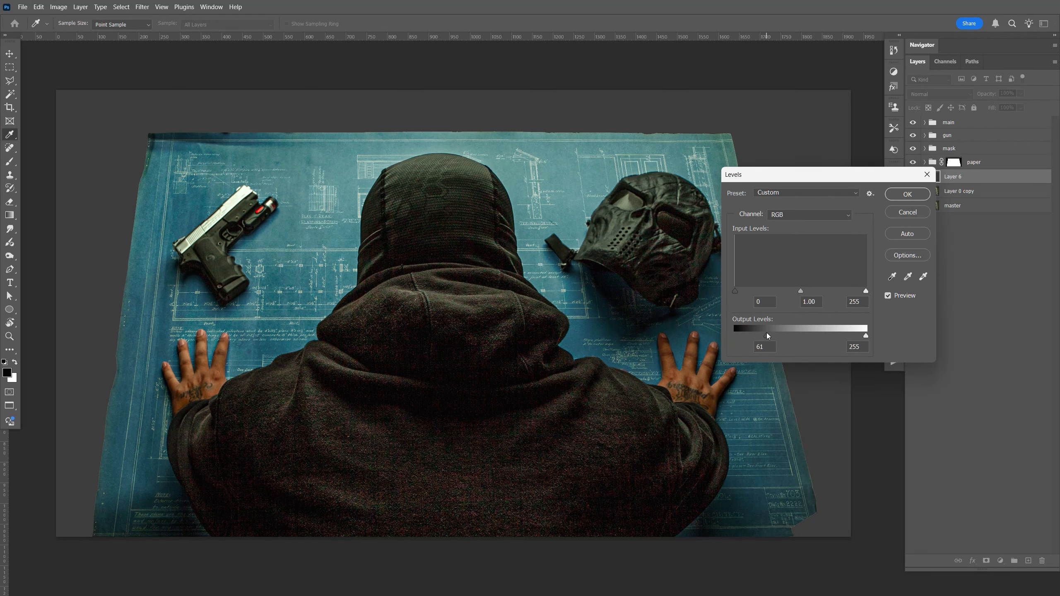
{"action": "left_click", "coordinate": [903, 195]}
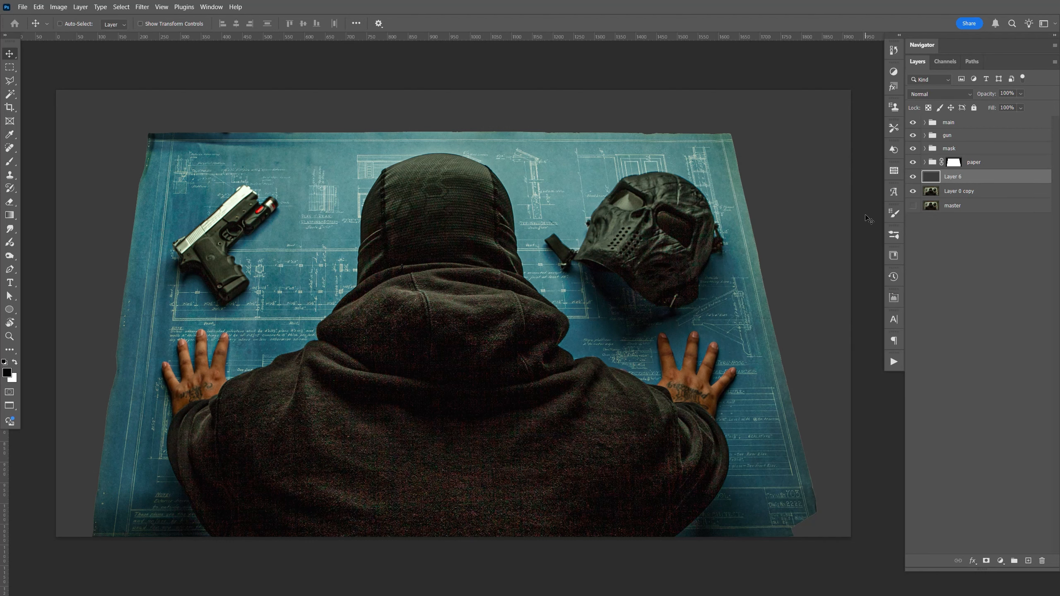
Run the Sharpen Low action twice on the blueprint's Layer 5 and collapse its smart filters list.
{"action": "left_click", "coordinate": [924, 161]}
{"action": "left_click", "coordinate": [969, 183]}
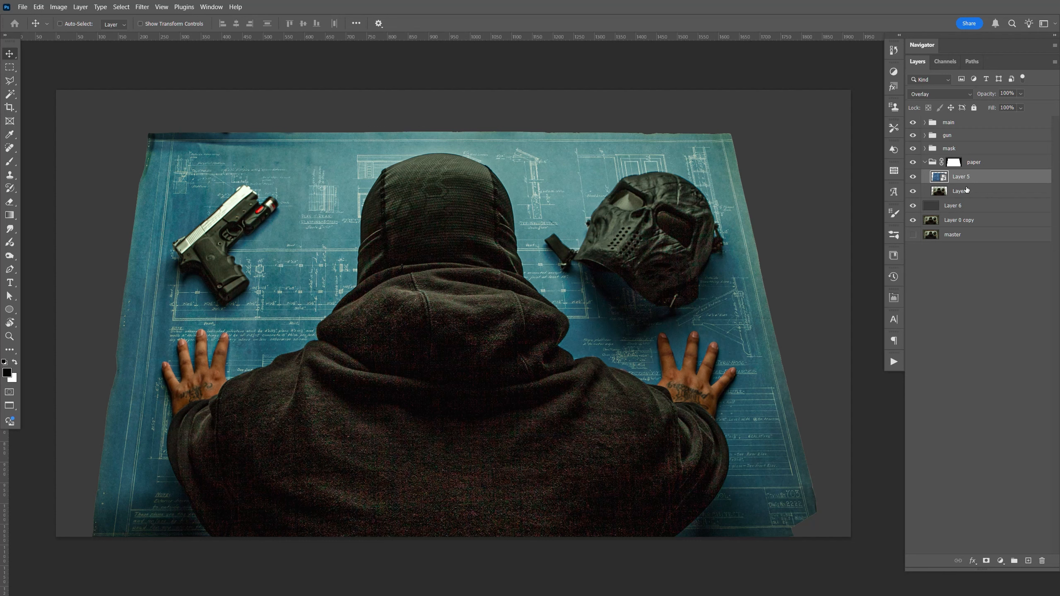
{"action": "left_click", "coordinate": [893, 362]}
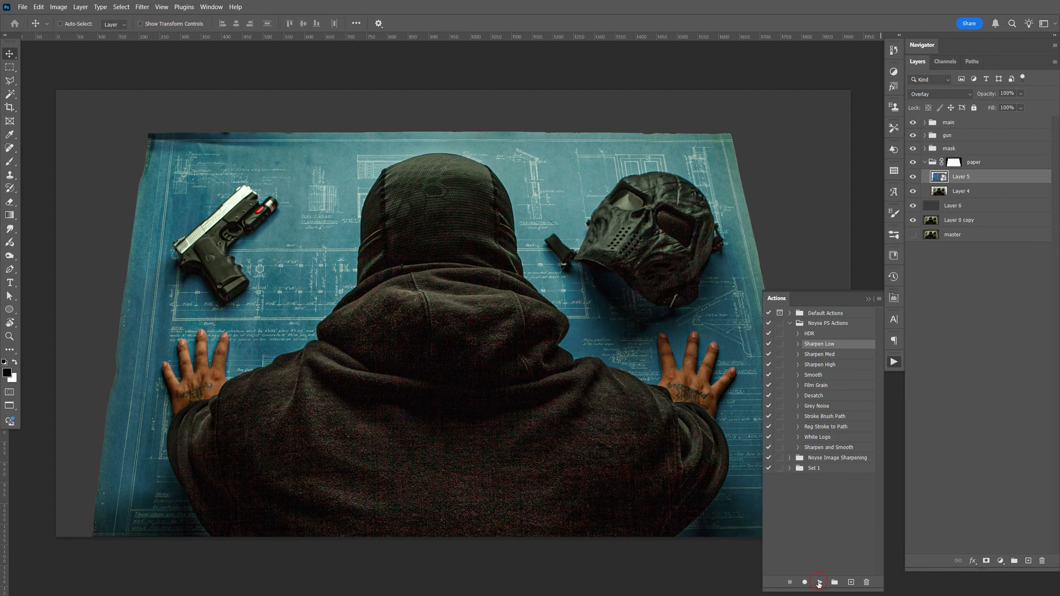
{"action": "left_click", "coordinate": [820, 582]}
{"action": "left_click", "coordinate": [820, 582]}
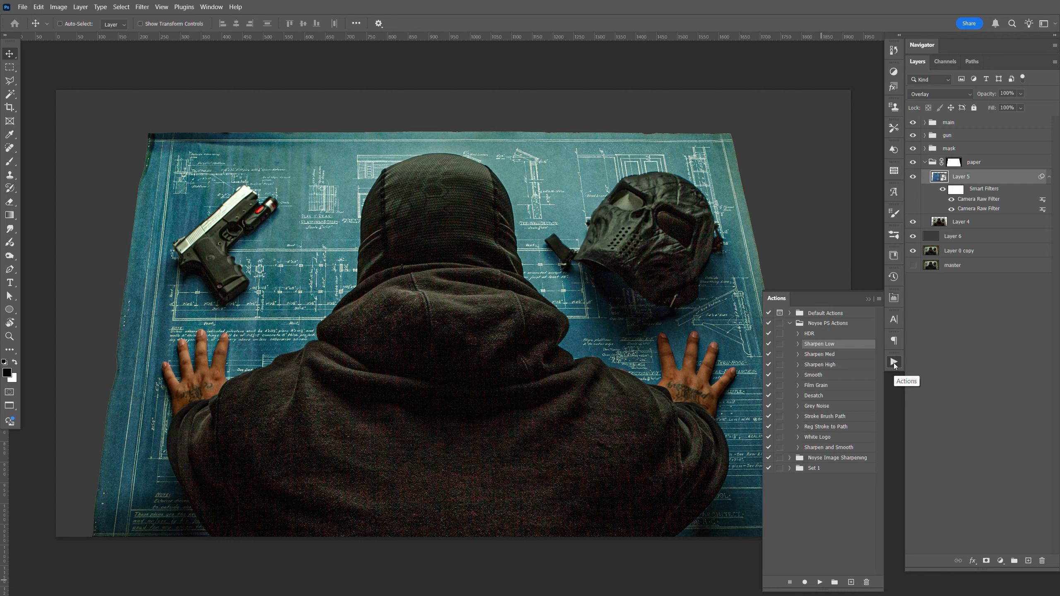
{"action": "left_click", "coordinate": [893, 363]}
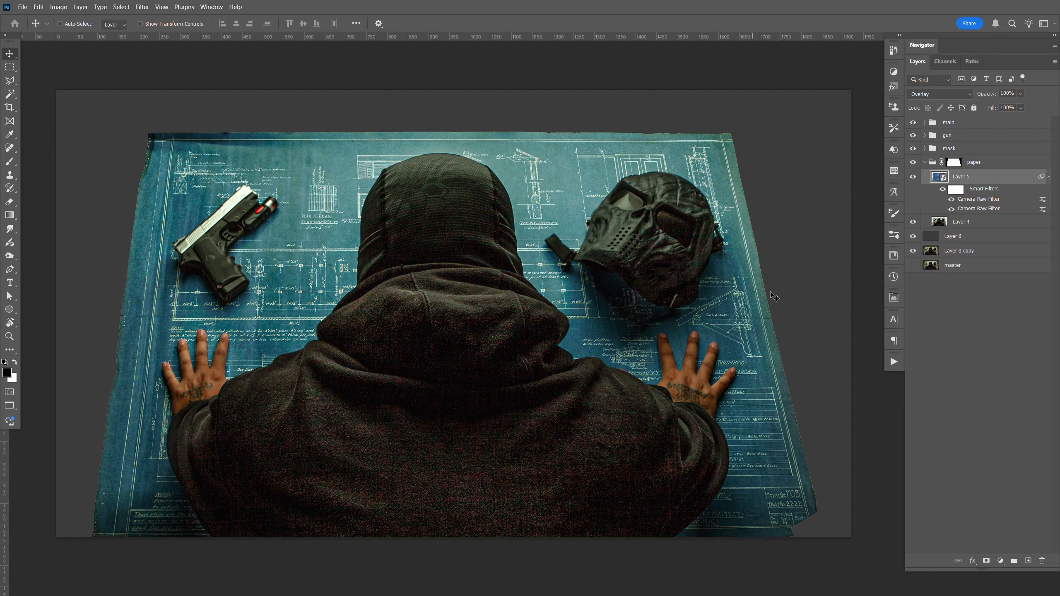
{"action": "left_click", "coordinate": [1049, 178]}
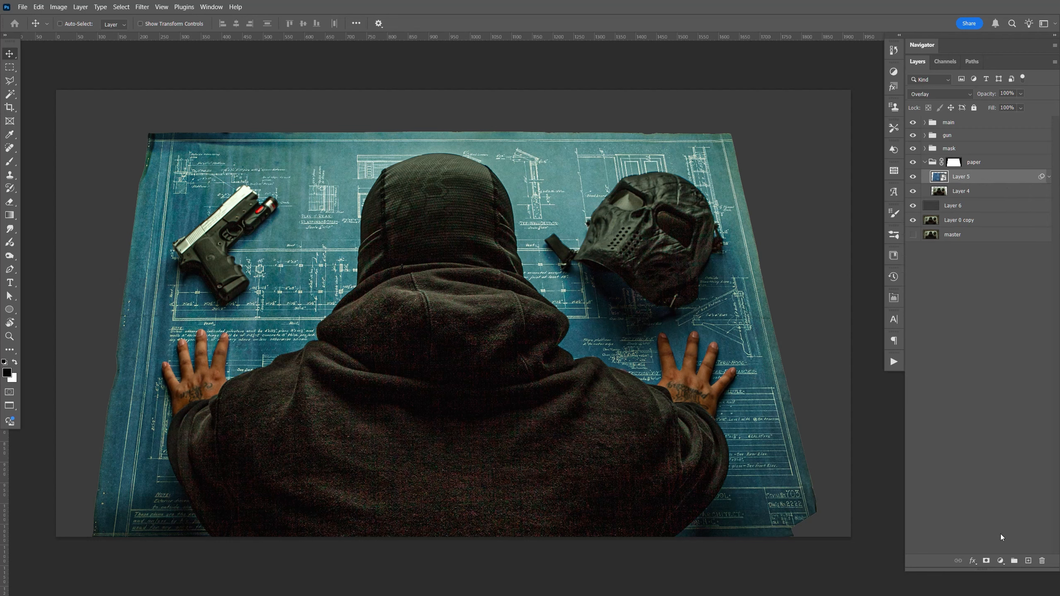
Add a Hue/Saturation adjustment above the blueprint layer and set the Greens saturation to -17.
{"action": "left_click", "coordinate": [1001, 561]}
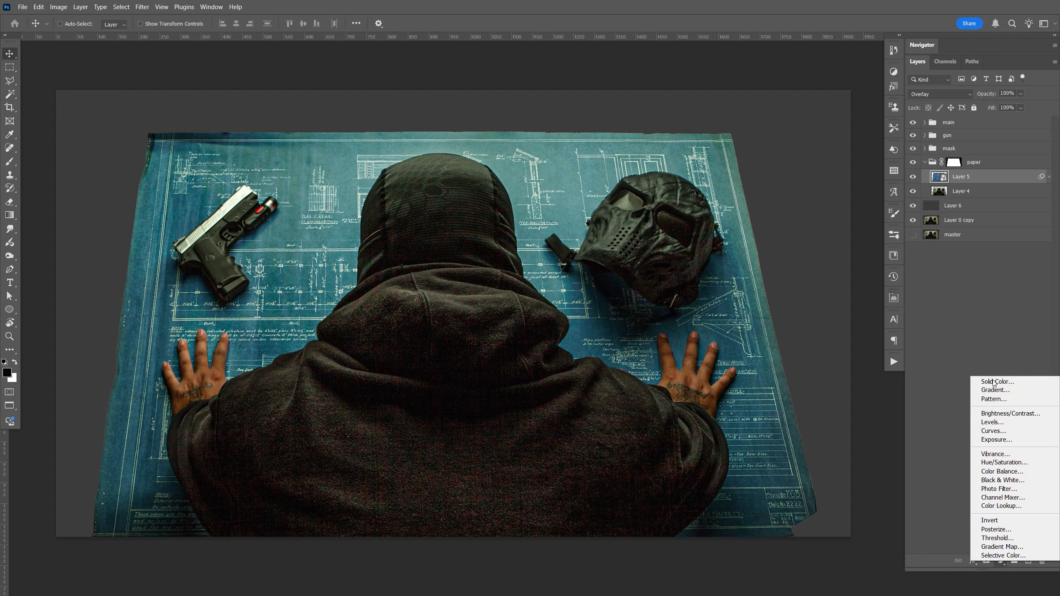
{"action": "left_click", "coordinate": [1011, 463]}
{"action": "left_click", "coordinate": [828, 344]}
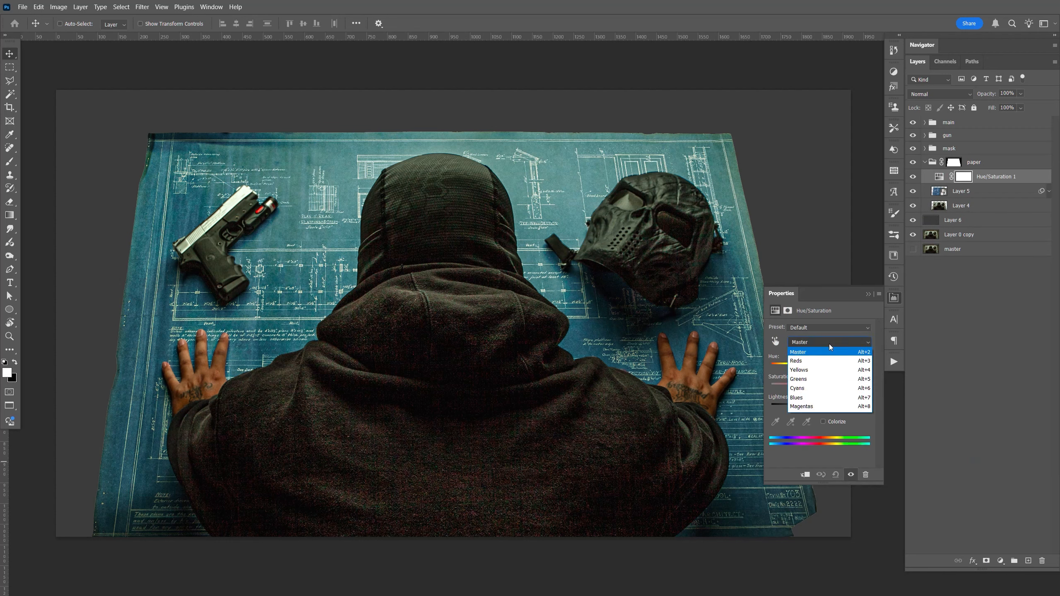
{"action": "left_click", "coordinate": [820, 374]}
{"action": "mouse_move", "coordinate": [820, 387]}
{"action": "left_mouse_down"}
{"action": "mouse_move", "coordinate": [871, 386]}
{"action": "mouse_move", "coordinate": [782, 392]}
{"action": "mouse_move", "coordinate": [871, 386]}
{"action": "mouse_move", "coordinate": [811, 389]}
{"action": "left_mouse_up"}
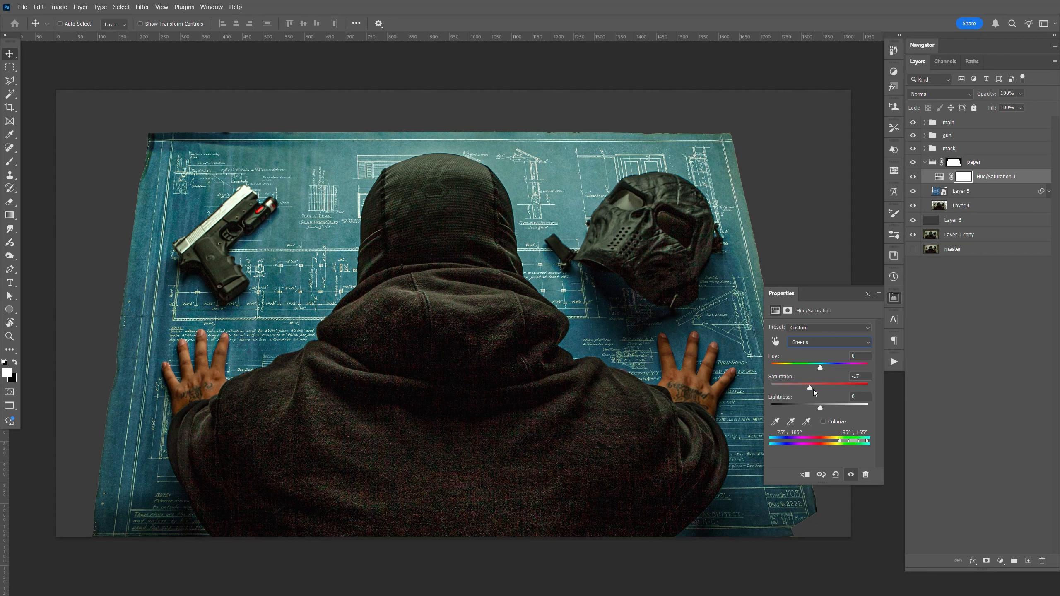
Set the Yellows saturation of the Hue/Saturation adjustment to -61 and close its properties.
{"action": "left_click", "coordinate": [816, 345]}
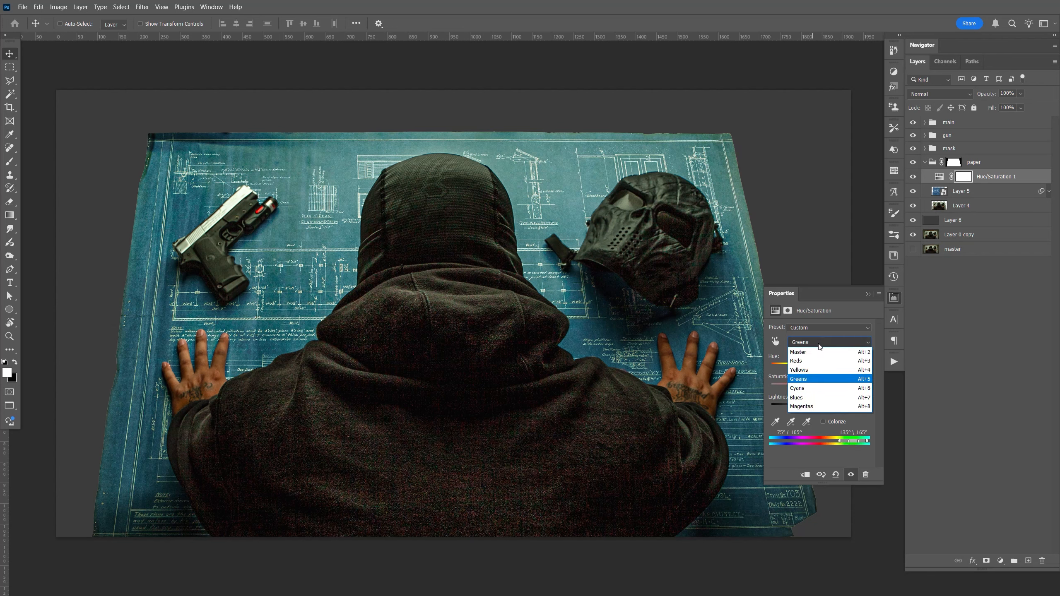
{"action": "left_click", "coordinate": [818, 370]}
{"action": "left_click_drag", "start_coordinate": [868, 390], "coordinate": [788, 392]}
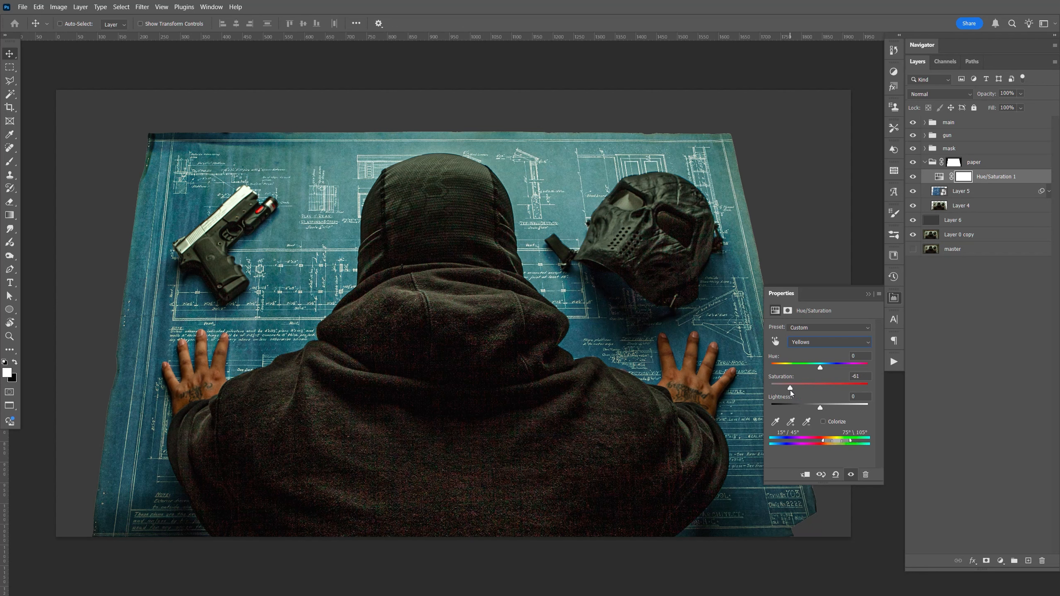
{"action": "left_click", "coordinate": [892, 307]}
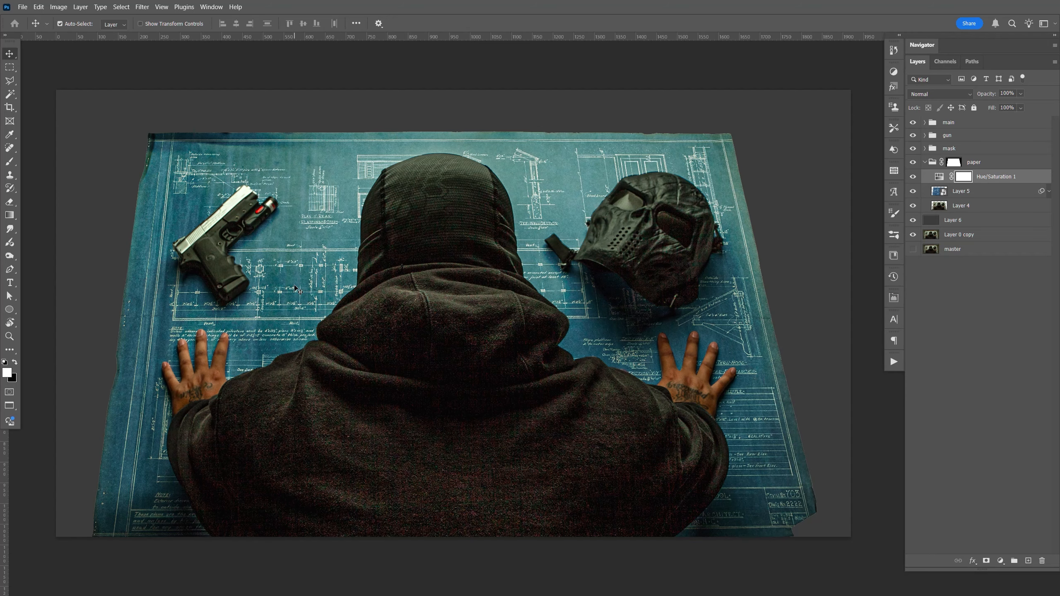
Examine the hand and gun against the blueprint up close, checking their edges and shadows with Layer 4 hidden and shown.
{"action": "key", "text": "ctrl+plus"}
{"action": "key", "text": "ctrl+plus"}
{"action": "left_click_drag", "start_coordinate": [574, 330], "coordinate": [834, 330]}
{"action": "left_click_drag", "start_coordinate": [267, 413], "coordinate": [793, 271]}
{"action": "left_click_drag", "start_coordinate": [586, 344], "coordinate": [590, 211]}
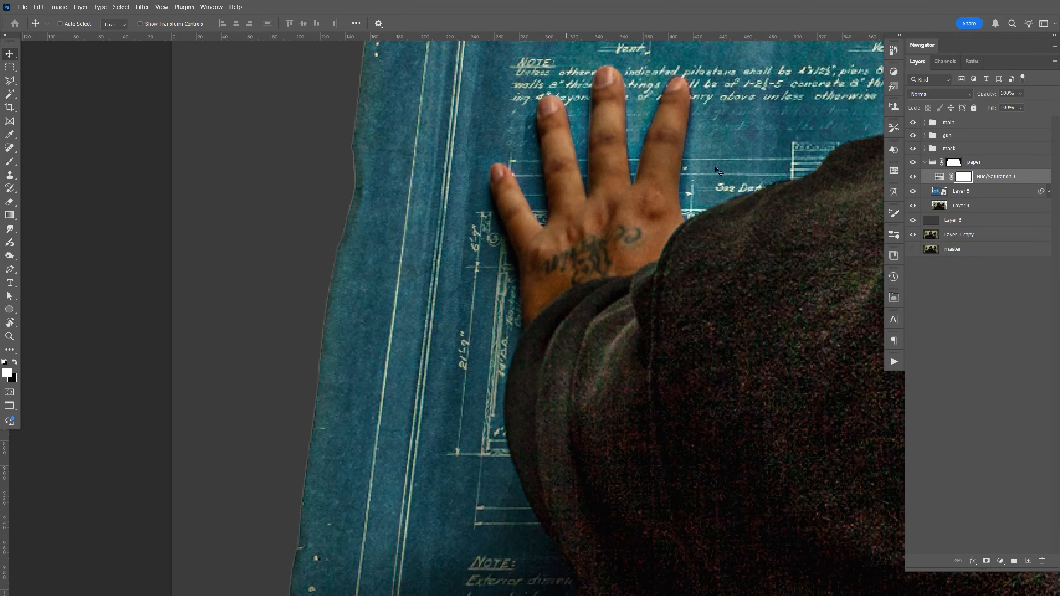
{"action": "left_click", "coordinate": [912, 207]}
{"action": "left_click", "coordinate": [912, 207]}
{"action": "scroll", "coordinate": [728, 284], "scroll_direction": "up", "scroll_amount": 10}
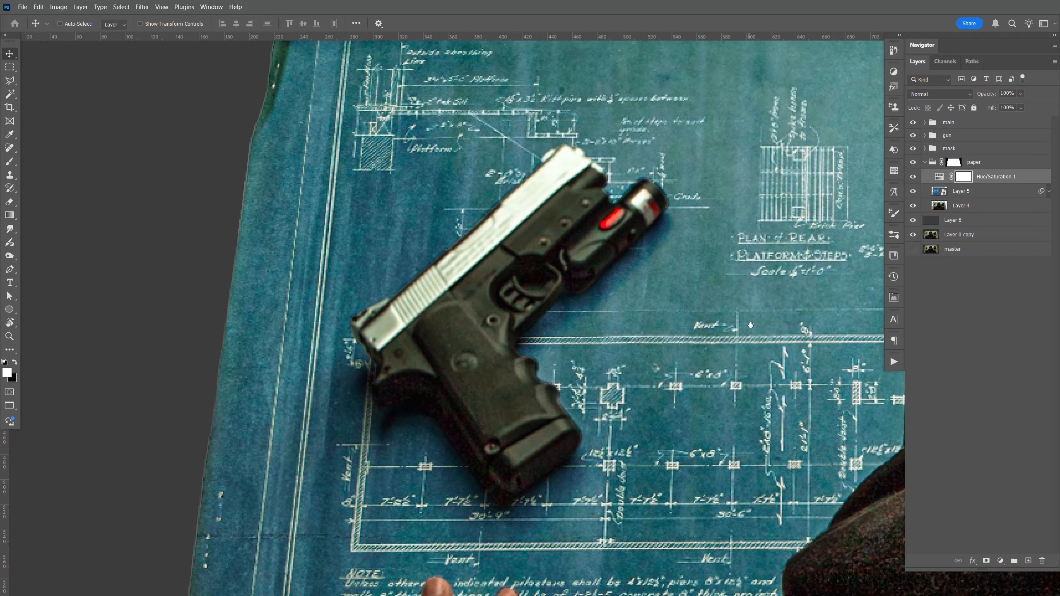
Load the paper group's mask as a selection and contract it by 1 pixel.
{"action": "scroll", "coordinate": [750, 325], "scroll_direction": "up", "scroll_amount": 3}
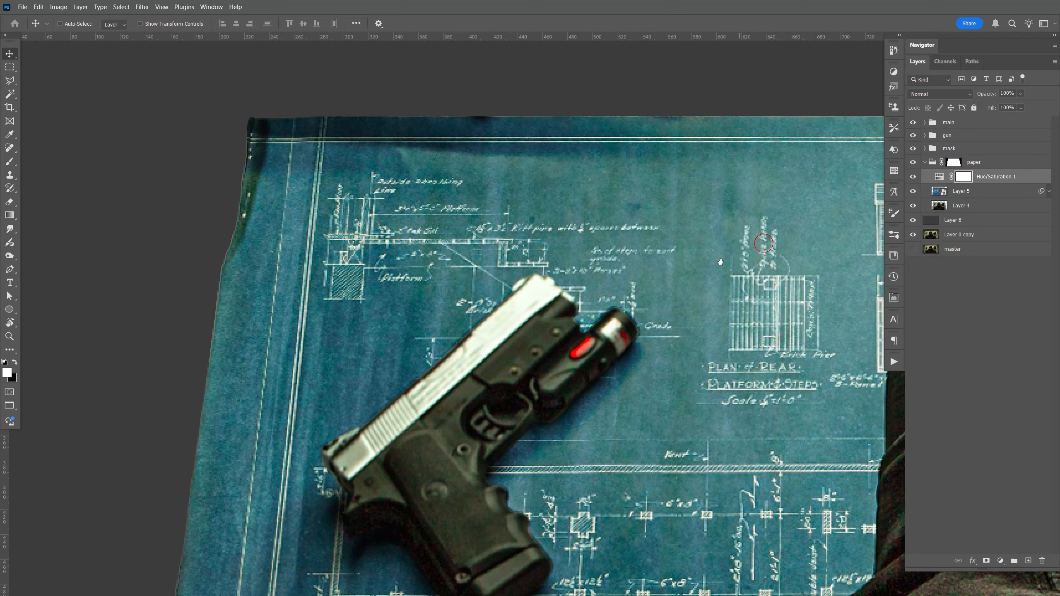
{"action": "scroll", "coordinate": [721, 261], "scroll_direction": "right", "scroll_amount": 3}
{"action": "left_click", "coordinate": [950, 162]}
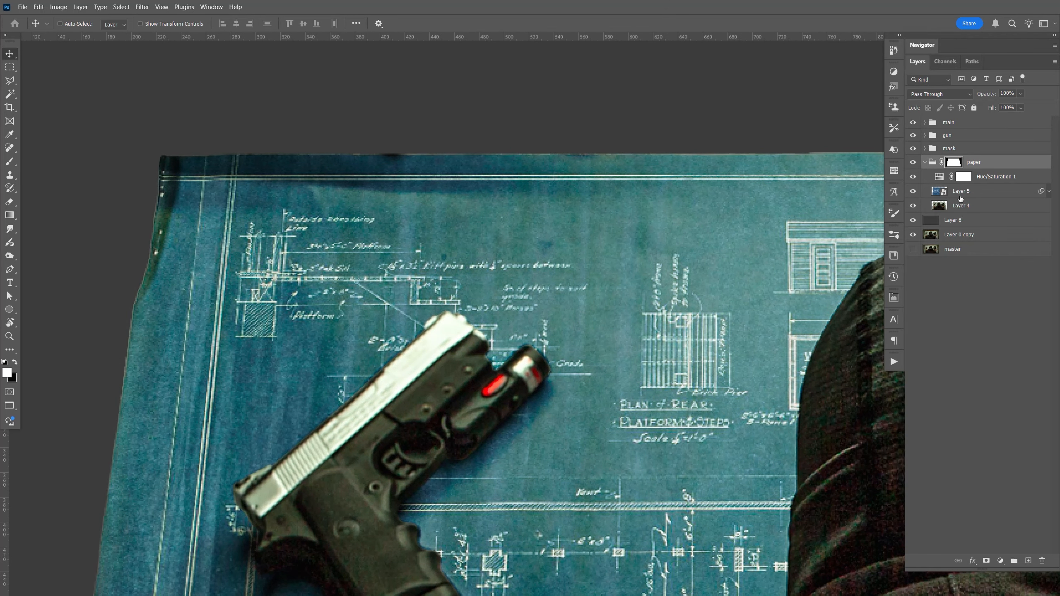
{"action": "left_click", "coordinate": [953, 162], "text": "ctrl"}
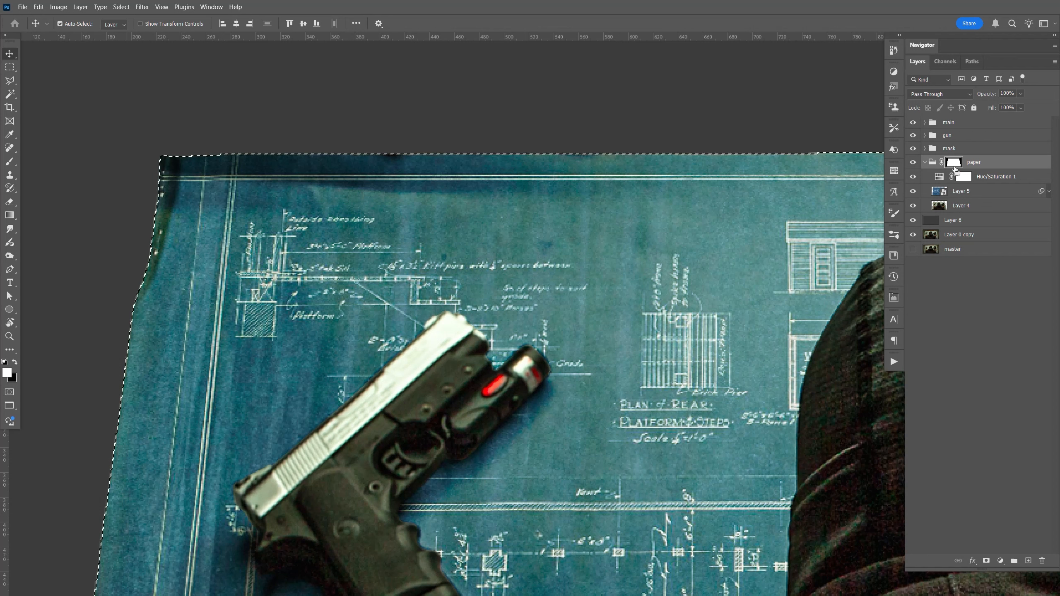
{"action": "left_click", "coordinate": [121, 6]}
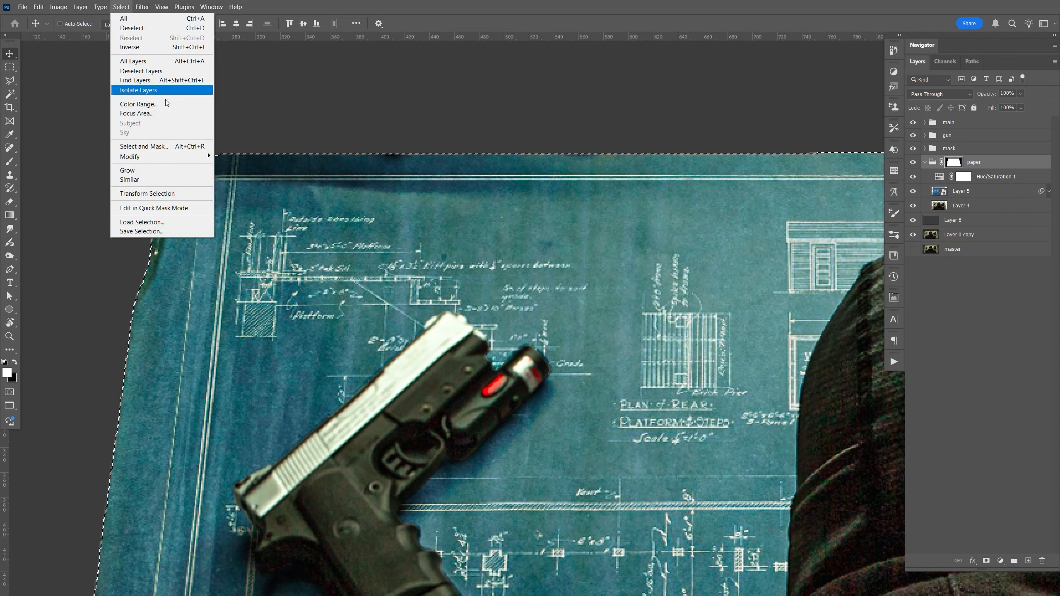
{"action": "mouse_move", "coordinate": [193, 158]}
{"action": "left_click", "coordinate": [234, 184]}
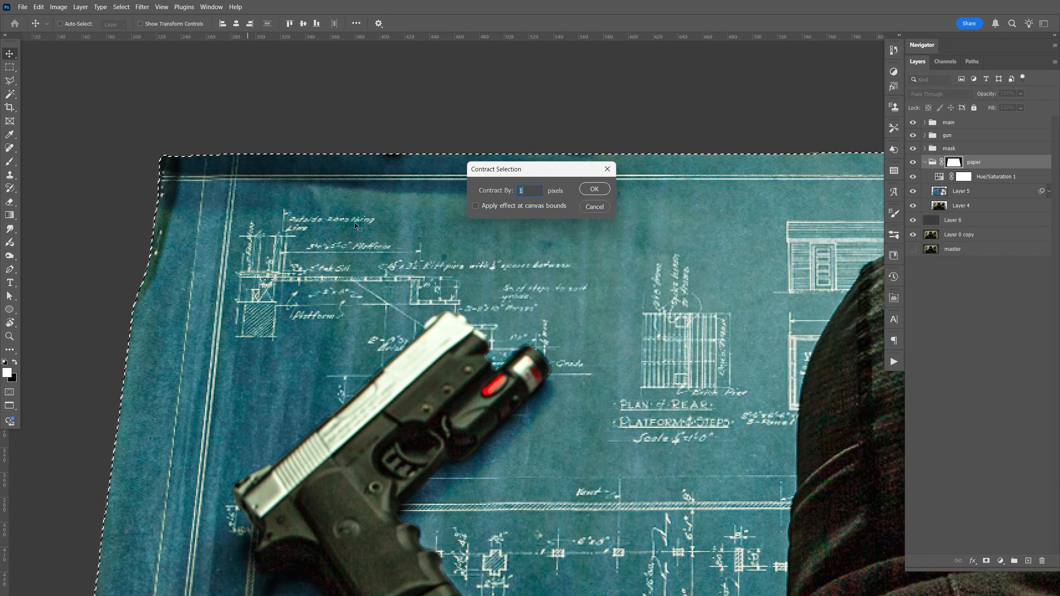
{"action": "left_click", "coordinate": [594, 190]}
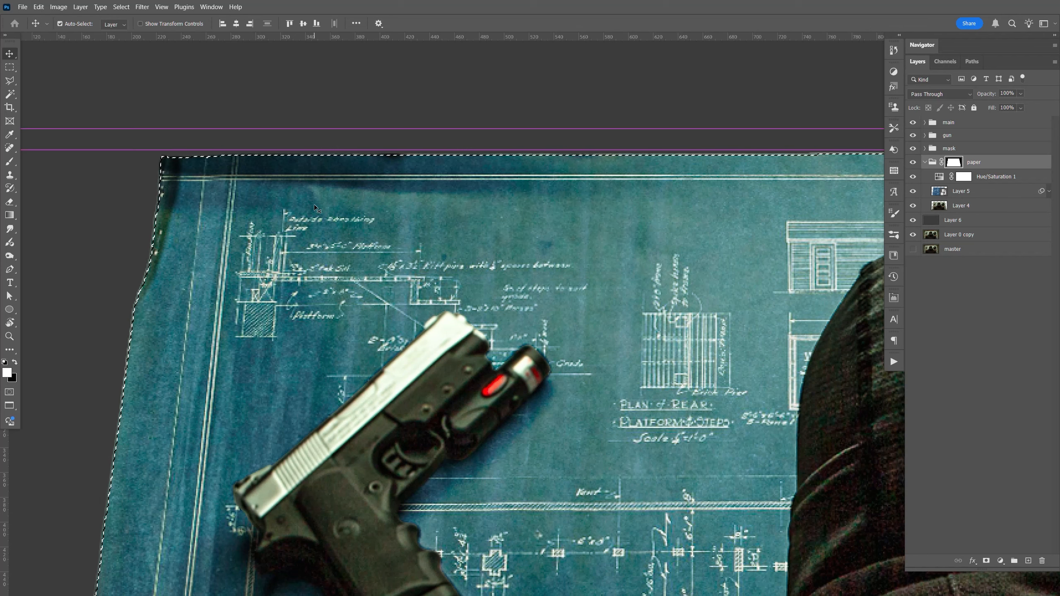
Invert the contracted selection, fill it with black on the paper group's mask, and deselect.
{"action": "key", "text": "ctrl+minus"}
{"action": "key", "text": "ctrl+minus"}
{"action": "left_click_drag", "start_coordinate": [662, 409], "coordinate": [558, 298]}
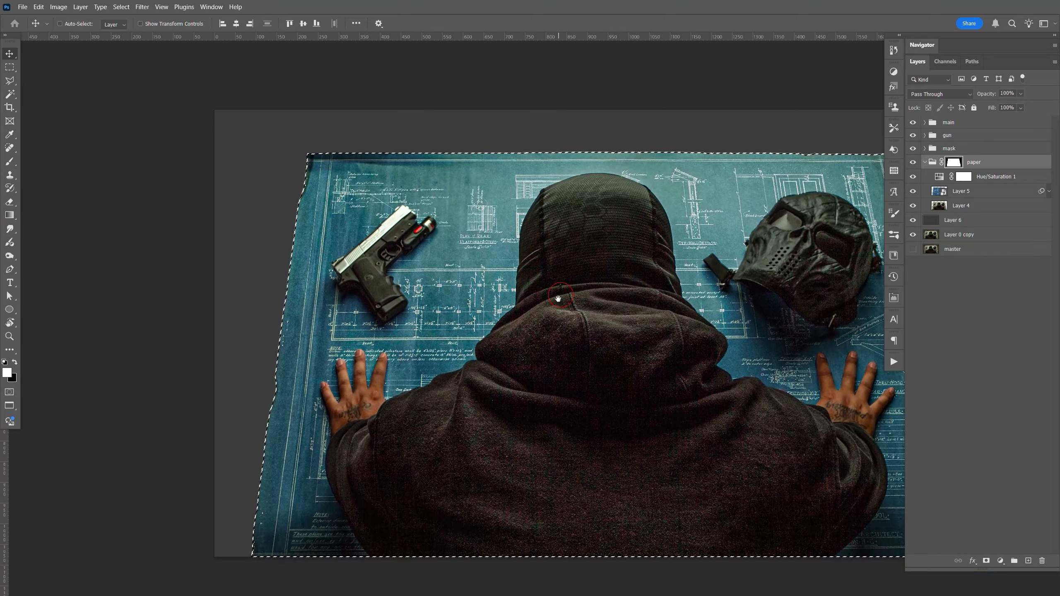
{"action": "key", "text": "ctrl+shift+i"}
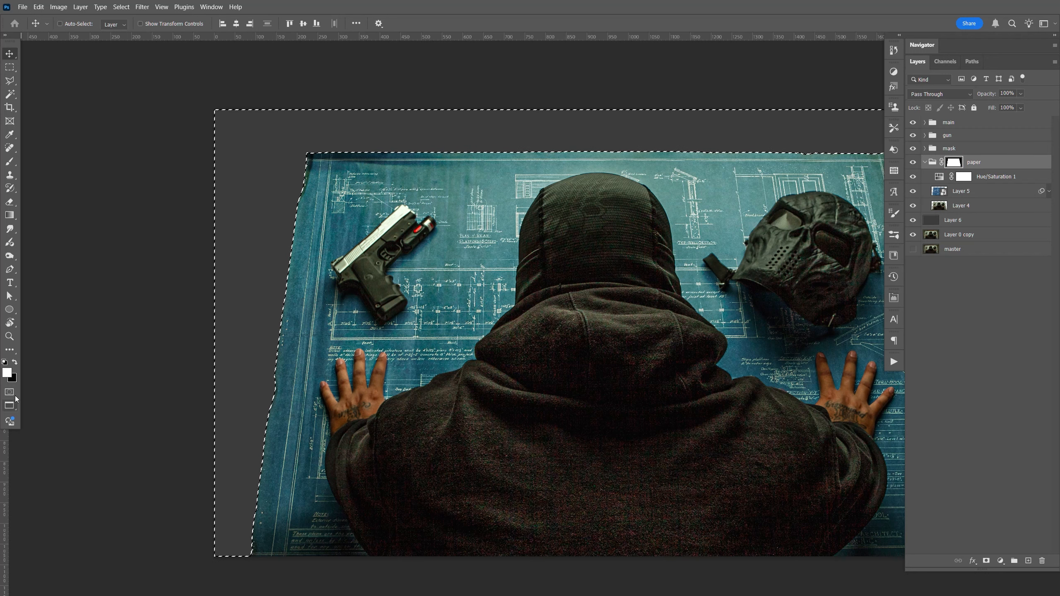
{"action": "key", "text": "x"}
{"action": "left_click", "coordinate": [7, 373]}
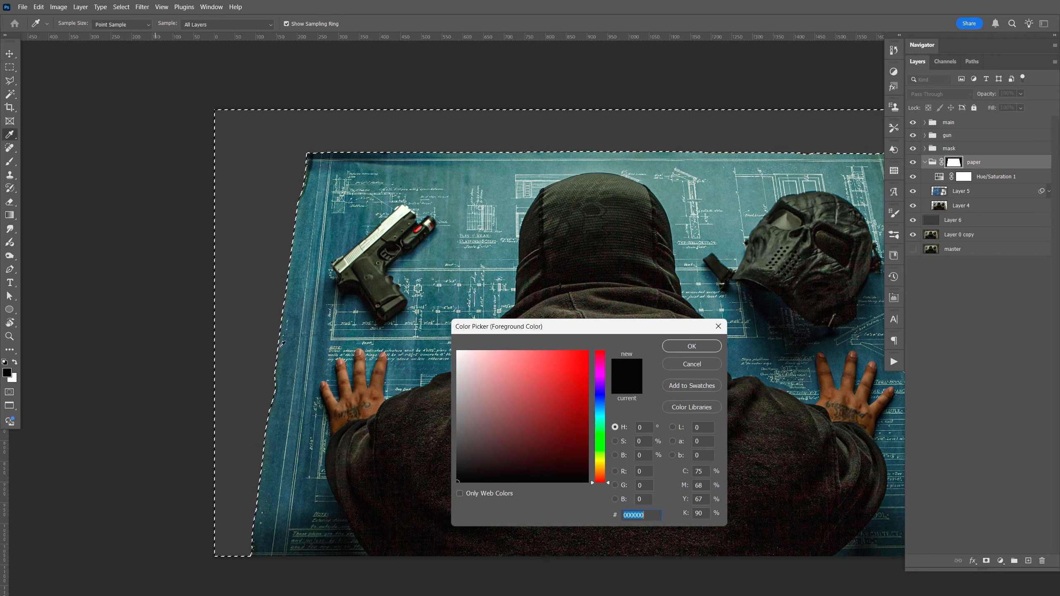
{"action": "left_click", "coordinate": [694, 346]}
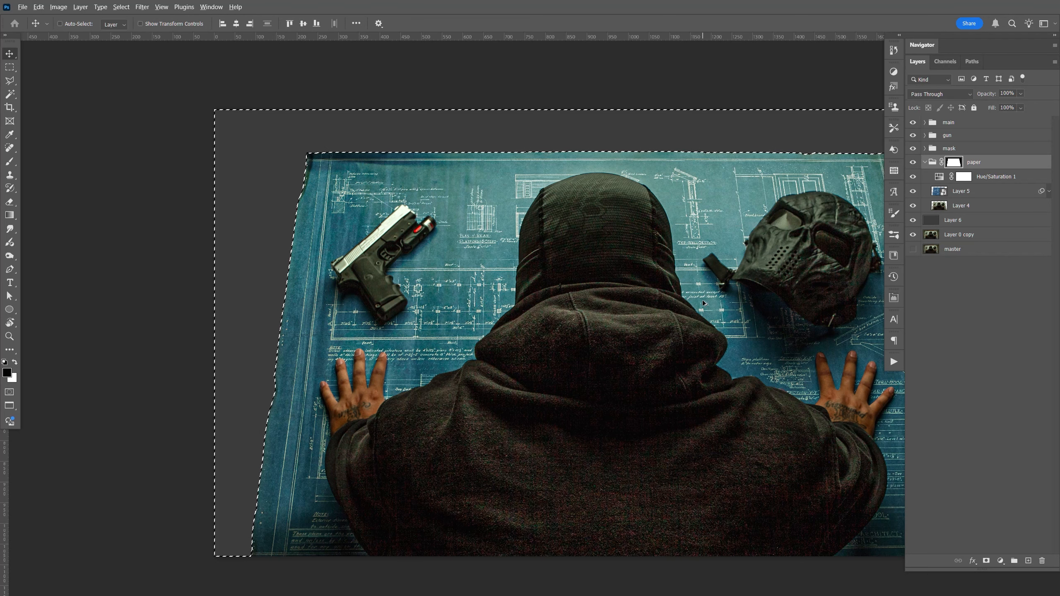
{"action": "key", "text": "ctrl"}
{"action": "key", "text": "ctrl+d"}
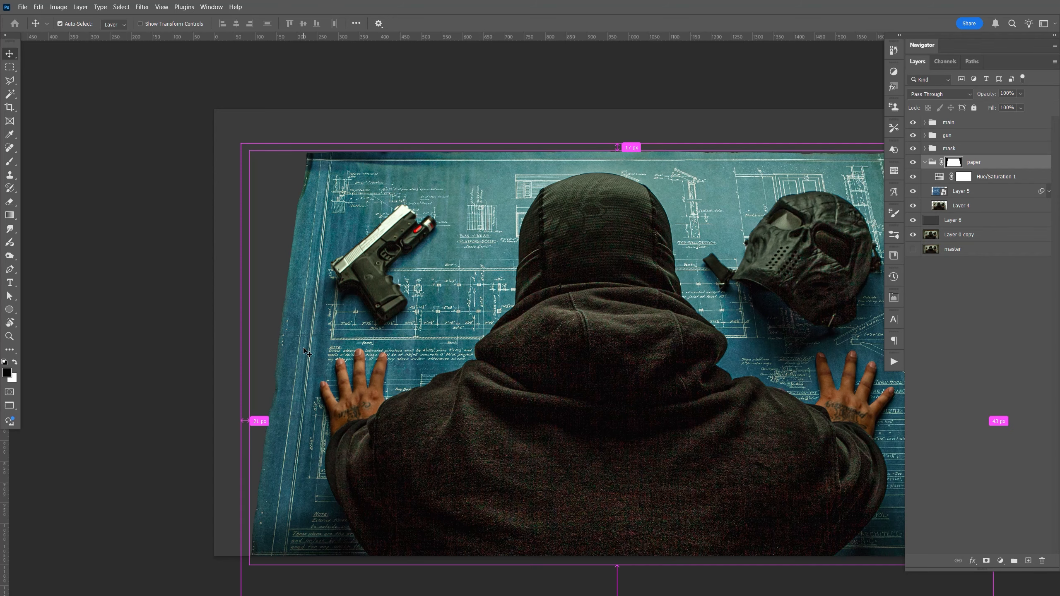
Examine the trimmed blueprint edges around the hand, gun and mask up close and in the full composition.
{"action": "key", "text": "ctrl+plus"}
{"action": "left_click_drag", "start_coordinate": [387, 330], "coordinate": [615, 253]}
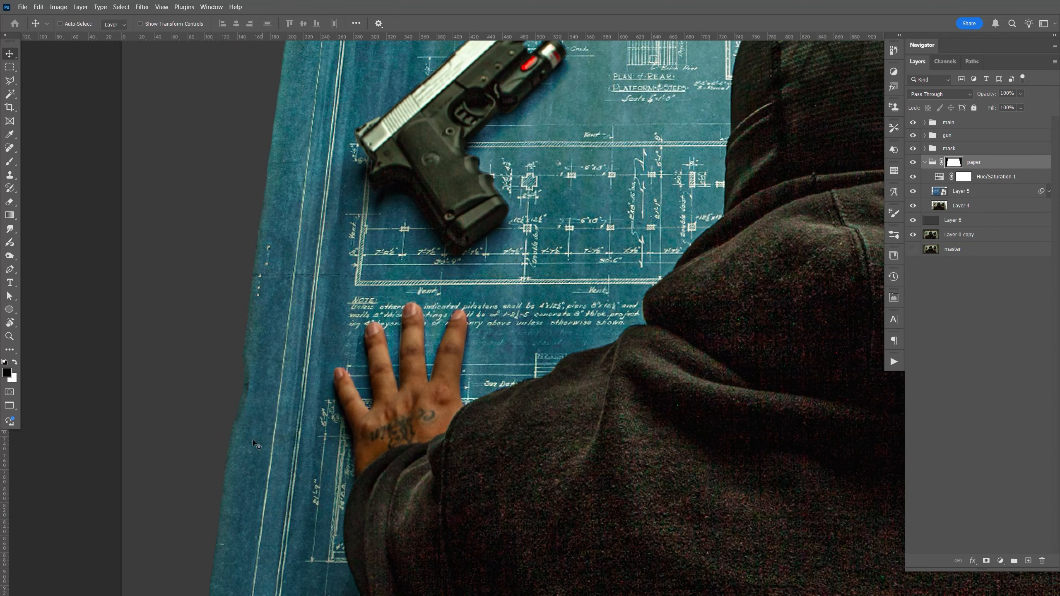
{"action": "left_click_drag", "start_coordinate": [649, 168], "coordinate": [513, 412]}
{"action": "left_click_drag", "start_coordinate": [769, 344], "coordinate": [433, 299]}
{"action": "key", "text": "ctrl+minus"}
{"action": "key", "text": "ctrl+minus"}
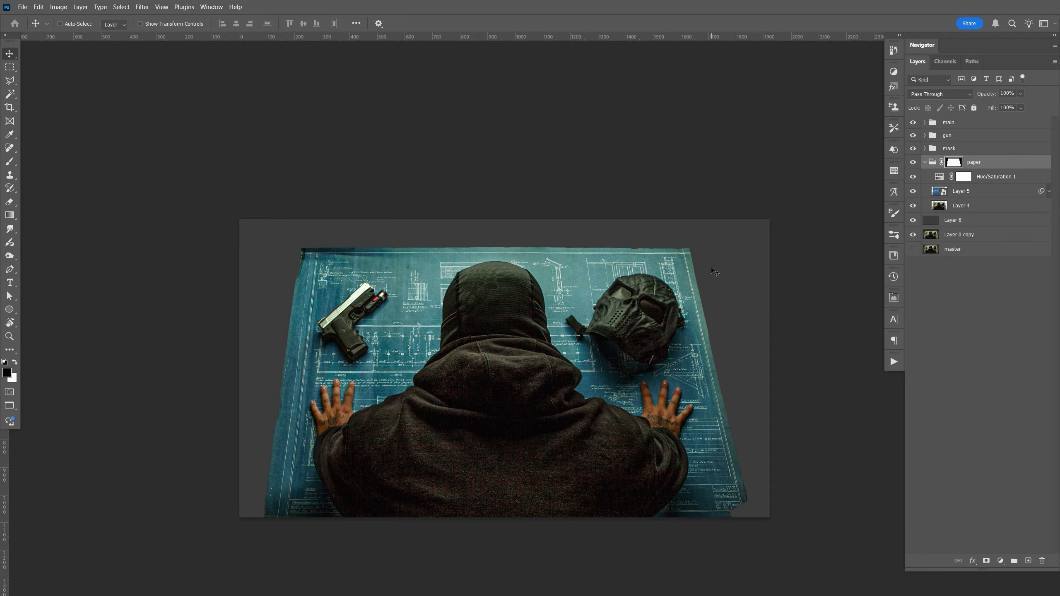
{"action": "key", "text": "ctrl+plus"}
{"action": "scroll", "coordinate": [703, 341], "scroll_direction": "down", "scroll_amount": 2}
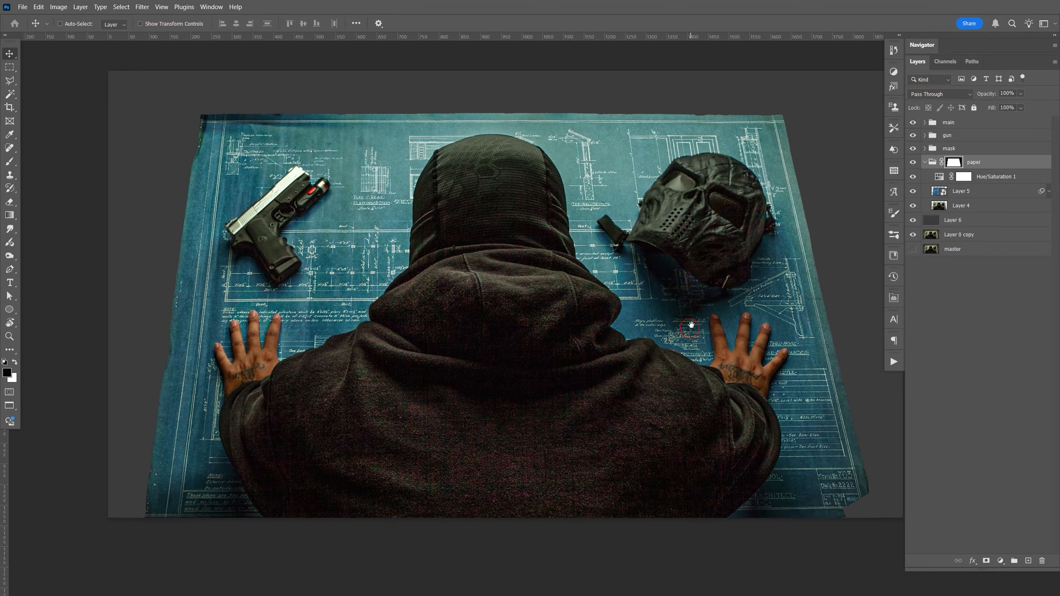
{"action": "key", "text": "ctrl+minus"}
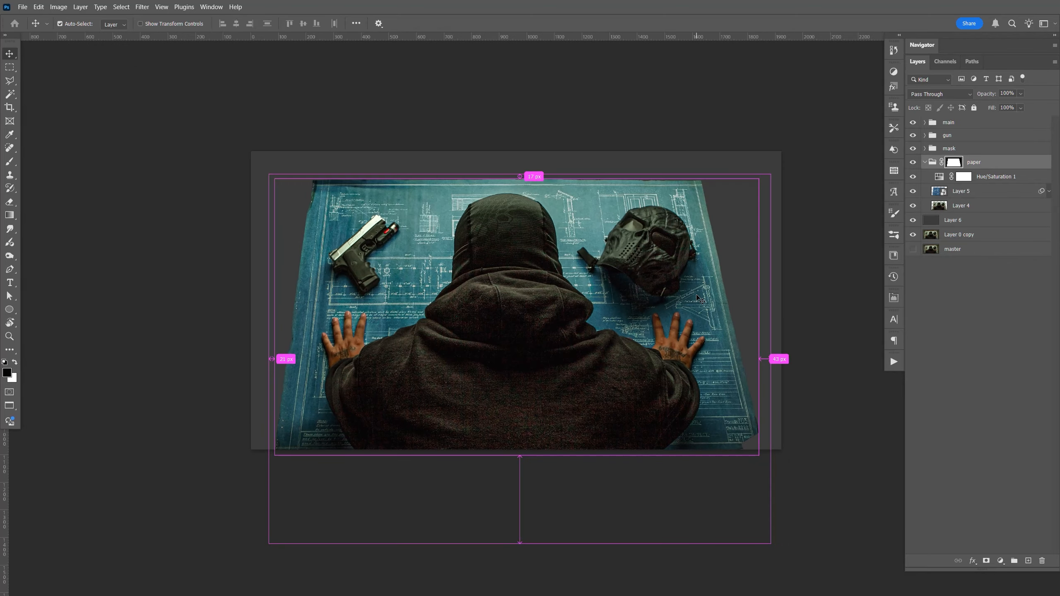
{"action": "key", "text": "ctrl+plus"}
Collapse the paper group and create a new group named adj above the main group.
{"action": "left_click", "coordinate": [924, 163]}
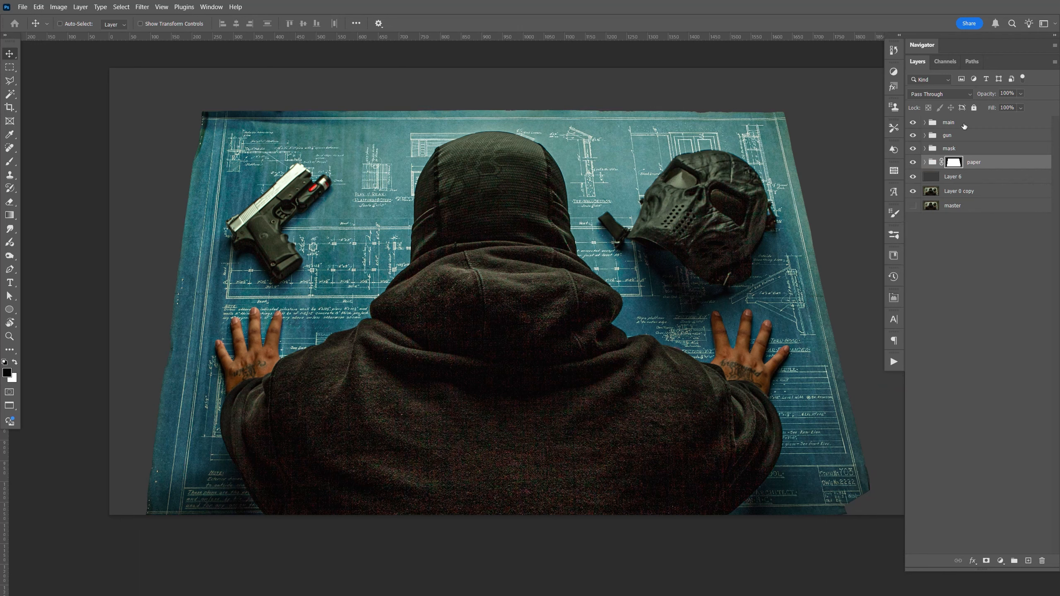
{"action": "left_click", "coordinate": [958, 123]}
{"action": "left_click", "coordinate": [1014, 560]}
{"action": "double_click", "coordinate": [952, 123]}
{"action": "type", "text": "adj"}
{"action": "key", "text": "Return"}
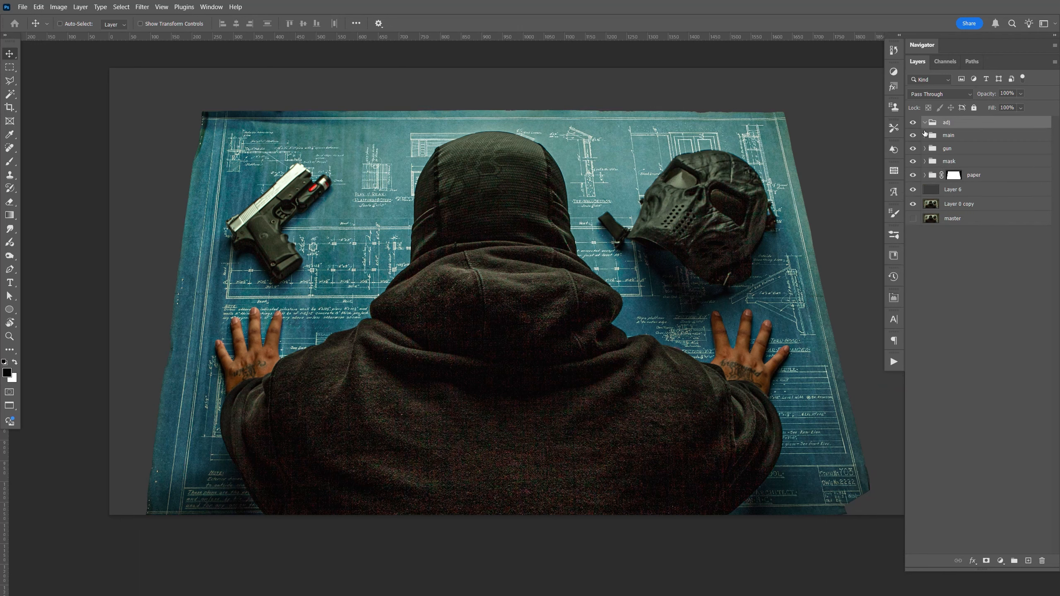
Run the Grey Noise action from Novse PS Actions inside the adj group.
{"action": "left_click", "coordinate": [893, 362]}
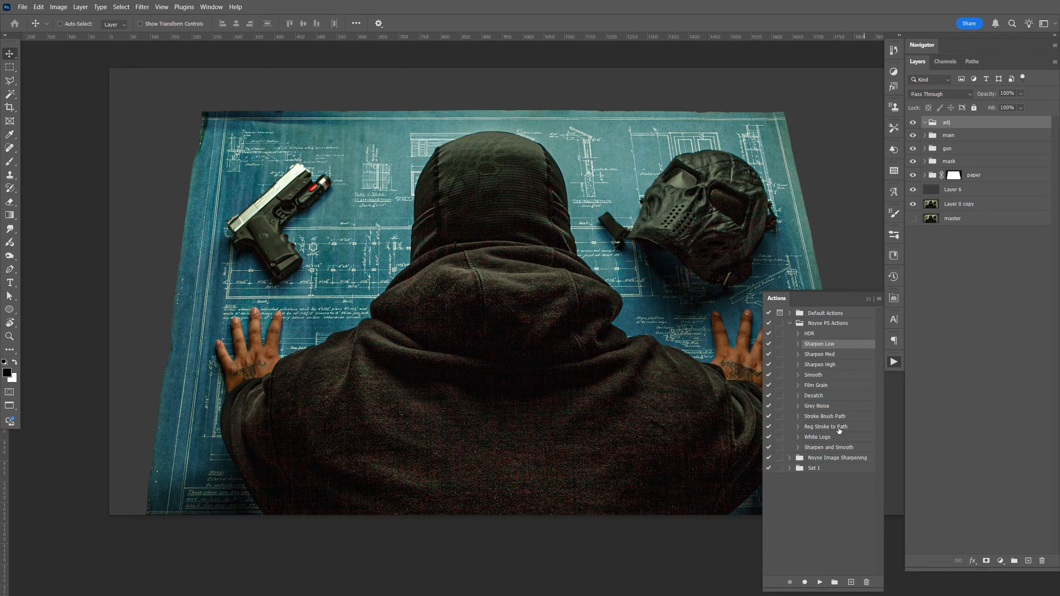
{"action": "left_click", "coordinate": [830, 406]}
{"action": "left_click", "coordinate": [819, 582]}
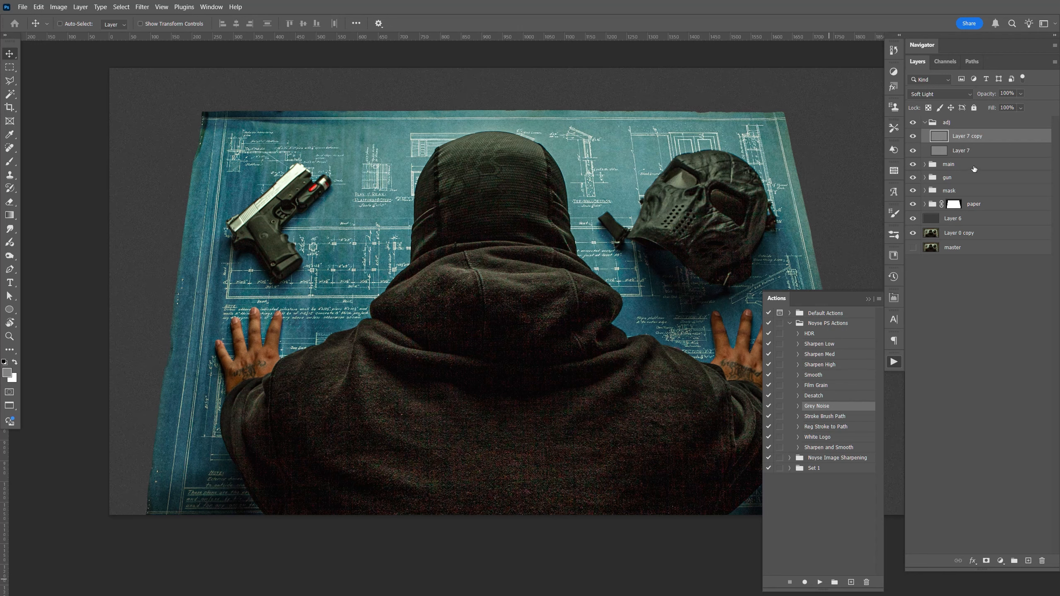
Add a new empty layer and place it in the adj group beneath the two grey noise layers.
{"action": "left_click", "coordinate": [974, 167]}
{"action": "left_click", "coordinate": [1028, 561]}
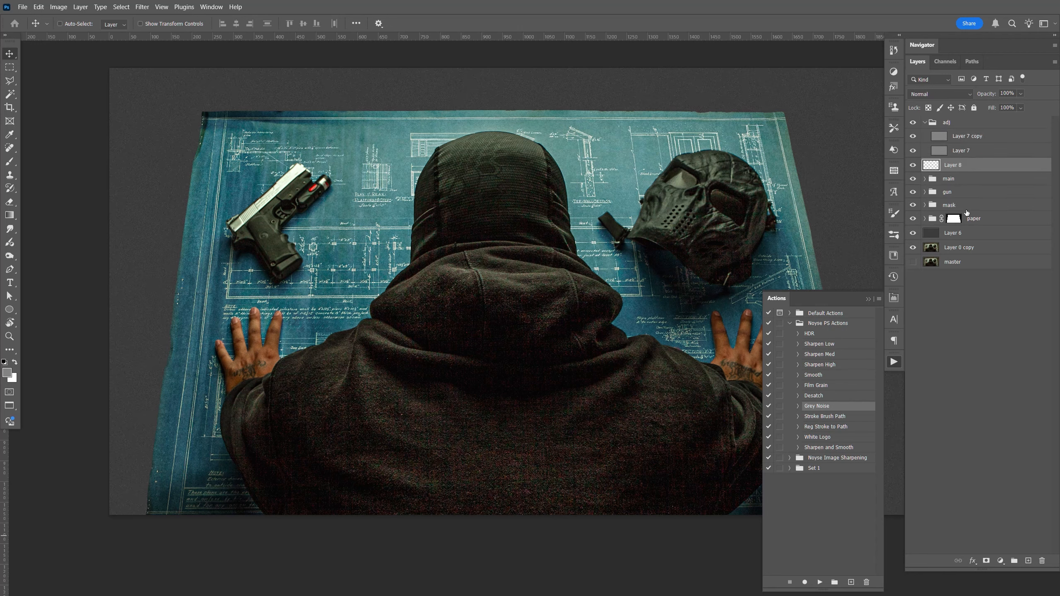
{"action": "left_click_drag", "start_coordinate": [965, 165], "coordinate": [973, 159]}
{"action": "left_click", "coordinate": [894, 361]}
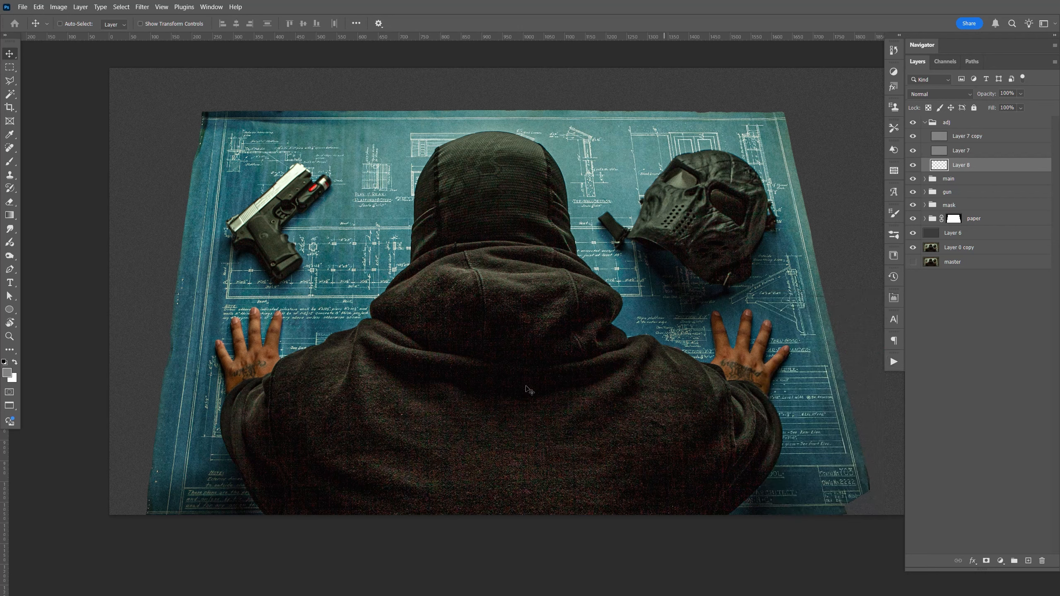
Sample the blueprint's blue as foreground color, lighten it to #517f93, and fill the empty layer in the adj group with it.
{"action": "left_click", "coordinate": [7, 373]}
{"action": "left_click", "coordinate": [214, 333]}
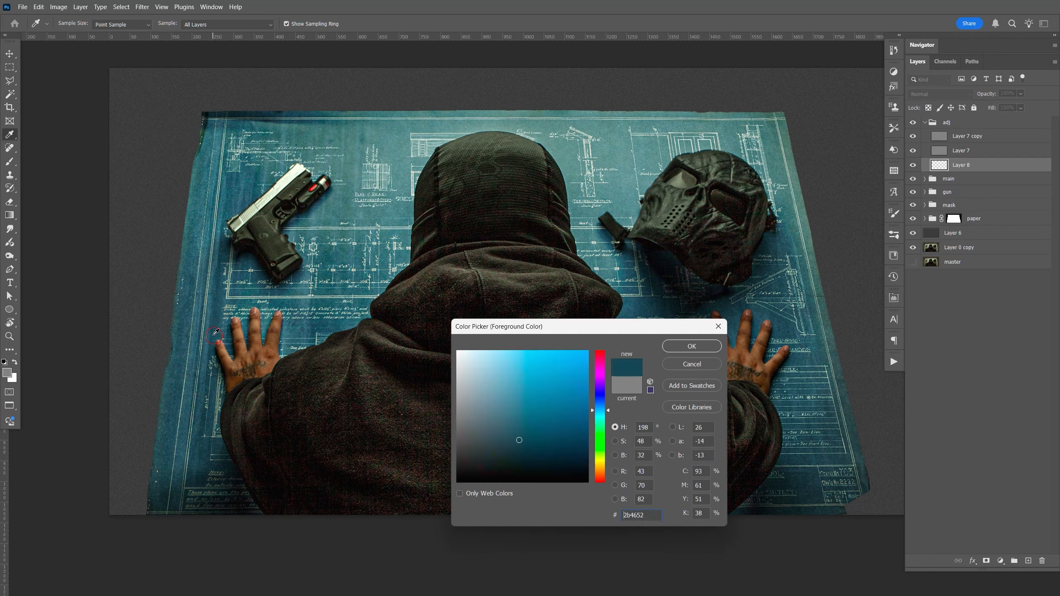
{"action": "left_click", "coordinate": [518, 415]}
{"action": "left_click_drag", "start_coordinate": [518, 415], "coordinate": [517, 406]}
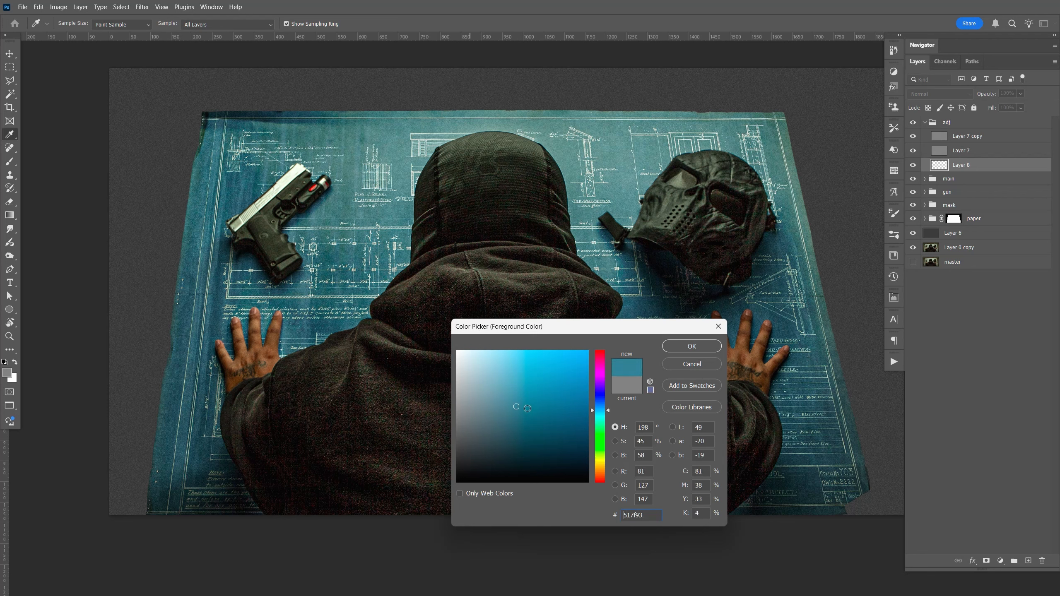
{"action": "left_click_drag", "start_coordinate": [649, 517], "coordinate": [609, 515]}
{"action": "left_click", "coordinate": [691, 346]}
{"action": "key", "text": "v"}
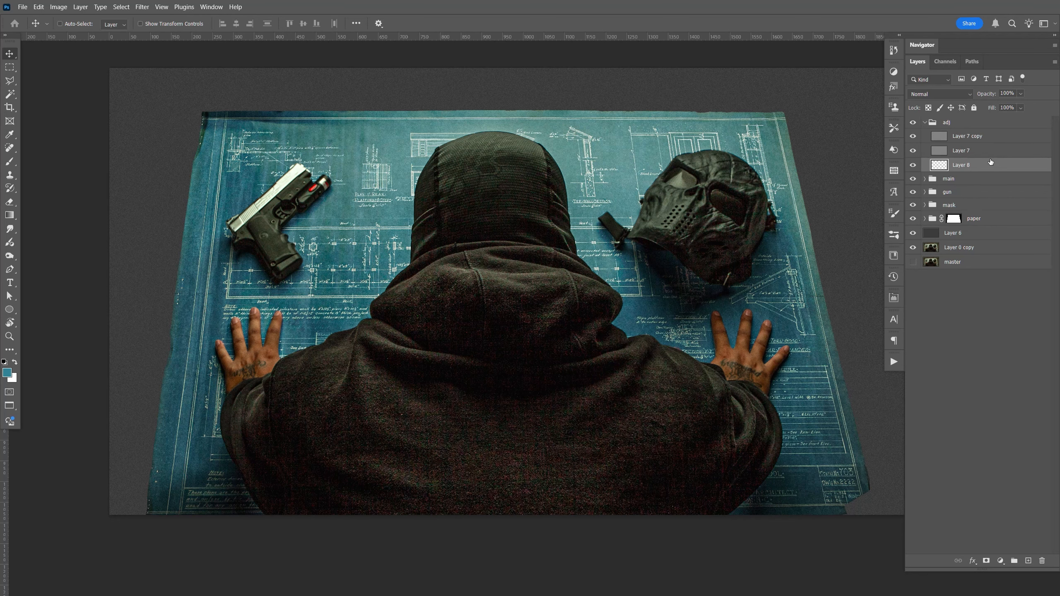
{"action": "key", "text": "alt+BackSpace"}
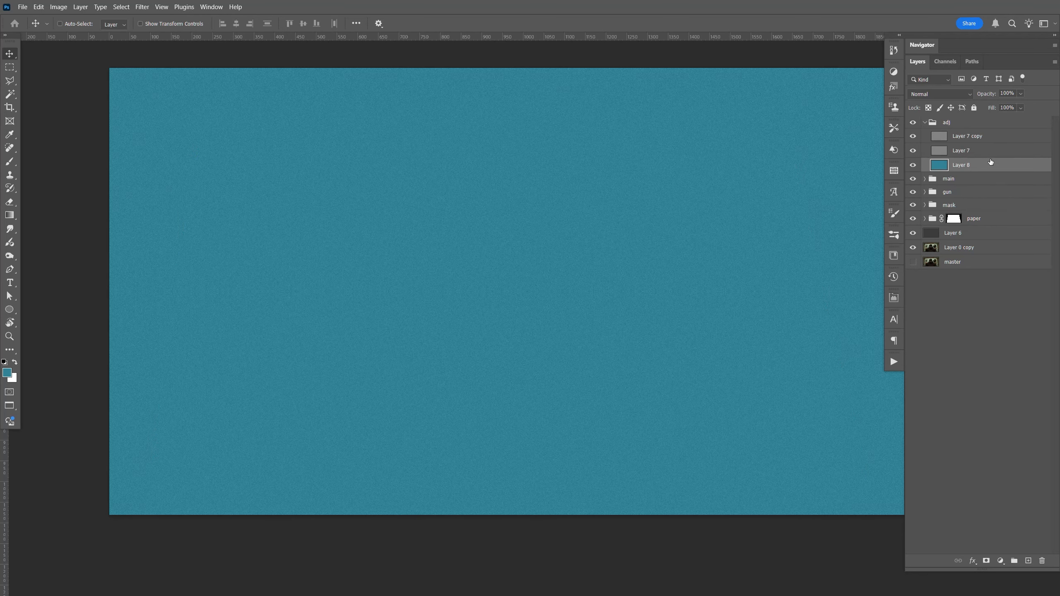
Set the teal fill layer's blend mode to Soft Light and its opacity to 50%.
{"action": "left_click", "coordinate": [926, 97]}
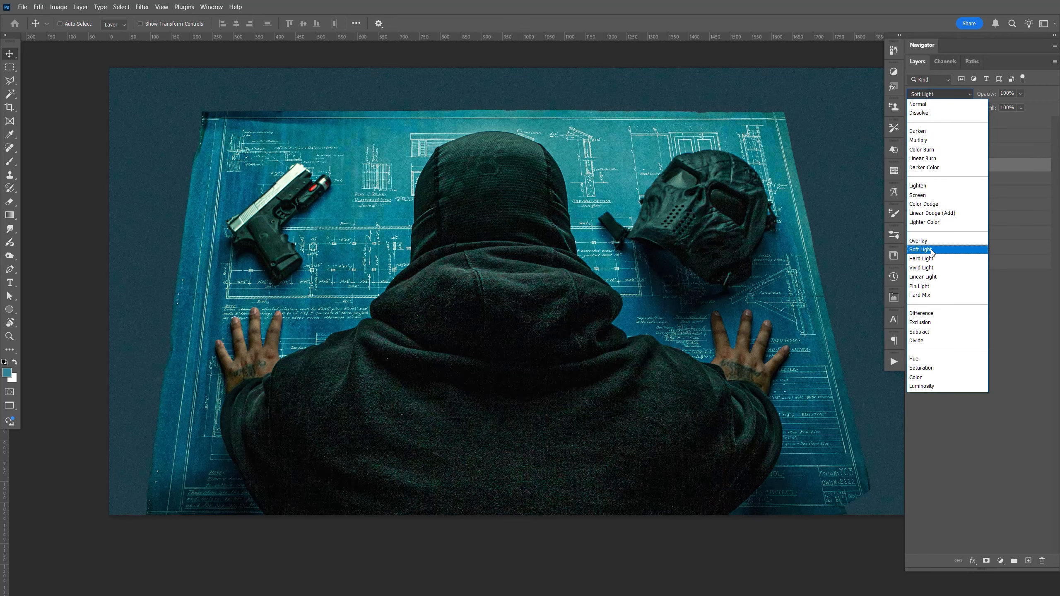
{"action": "left_click", "coordinate": [932, 250]}
{"action": "left_click", "coordinate": [1020, 93]}
{"action": "left_click_drag", "start_coordinate": [1034, 105], "coordinate": [1011, 104]}
{"action": "left_click", "coordinate": [1011, 92]}
{"action": "type", "text": "50"}
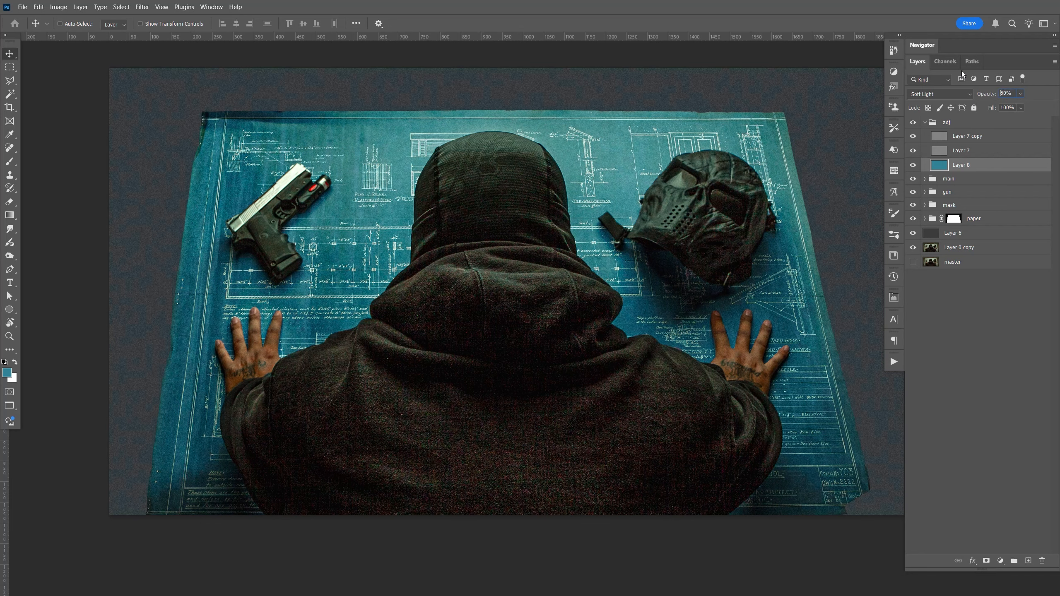
{"action": "key", "text": "ctrl+minus"}
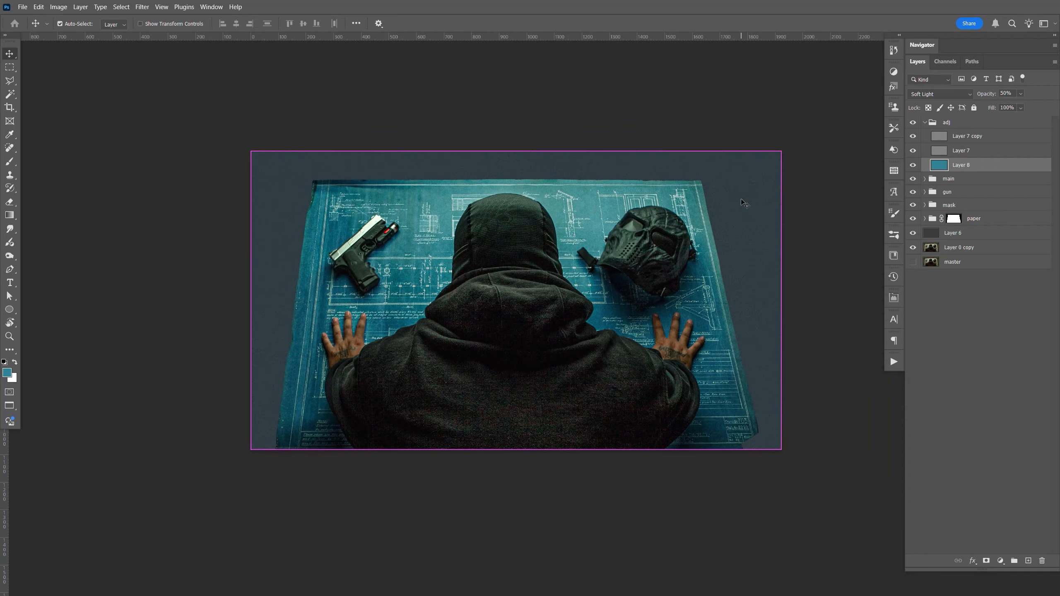
{"action": "left_click_drag", "start_coordinate": [665, 318], "coordinate": [661, 318]}
{"action": "left_click_drag", "start_coordinate": [833, 266], "coordinate": [829, 266]}
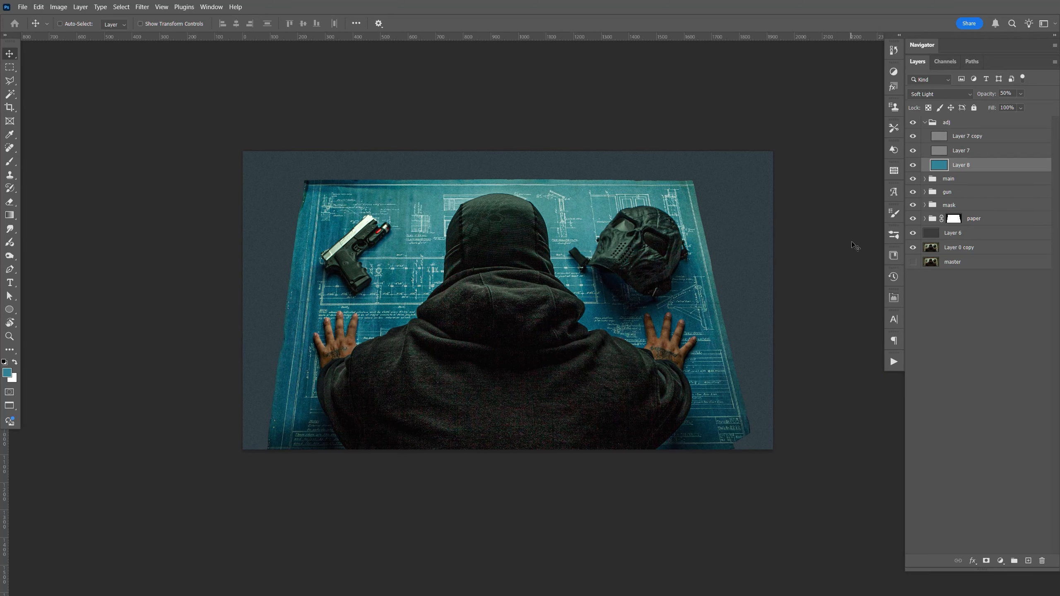
Duplicate Layer 1 in the main group, rename the original to master, and hide it.
{"action": "left_click", "coordinate": [924, 122]}
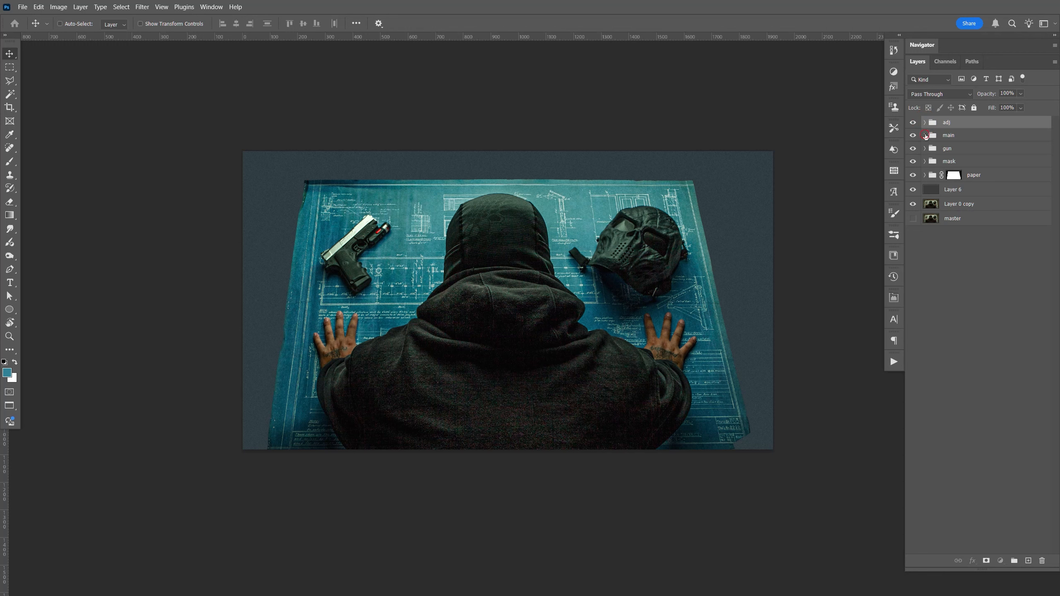
{"action": "left_click", "coordinate": [925, 135]}
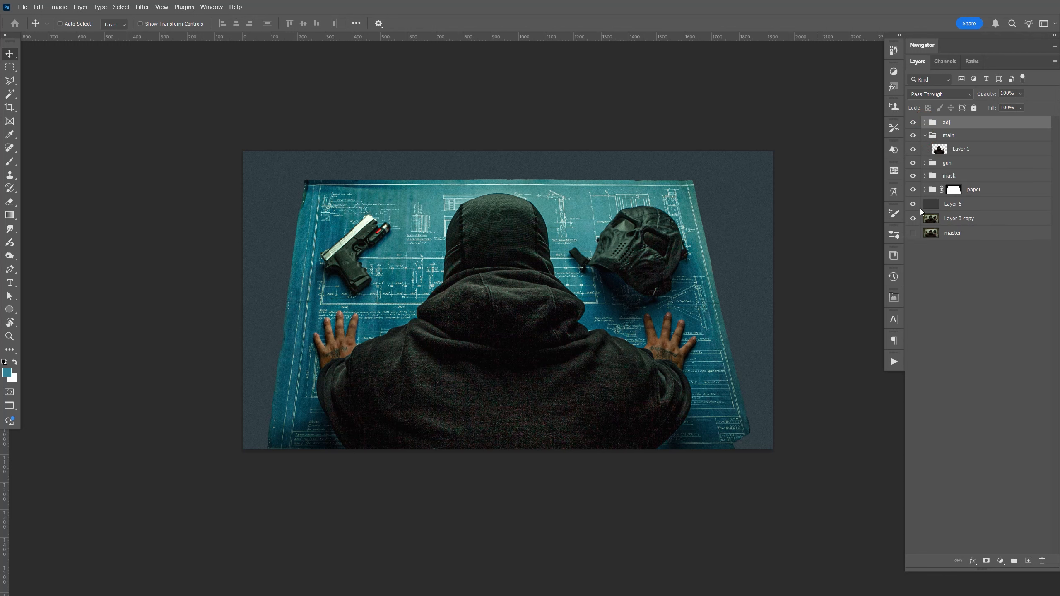
{"action": "left_click", "coordinate": [941, 154]}
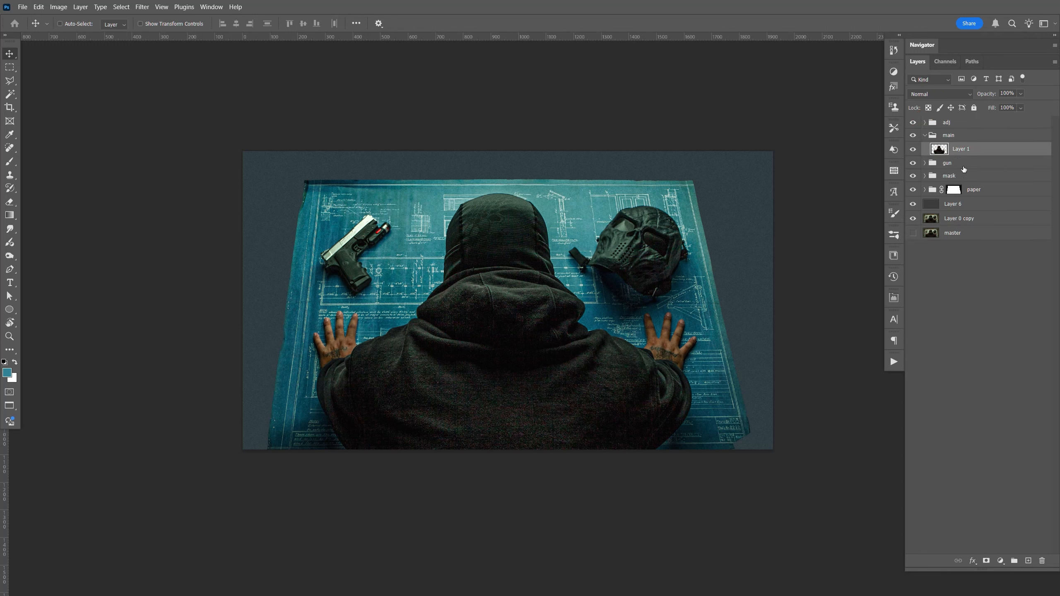
{"action": "key", "text": "ctrl+j"}
{"action": "double_click", "coordinate": [967, 163]}
{"action": "type", "text": "ma"}
{"action": "key", "text": "Return"}
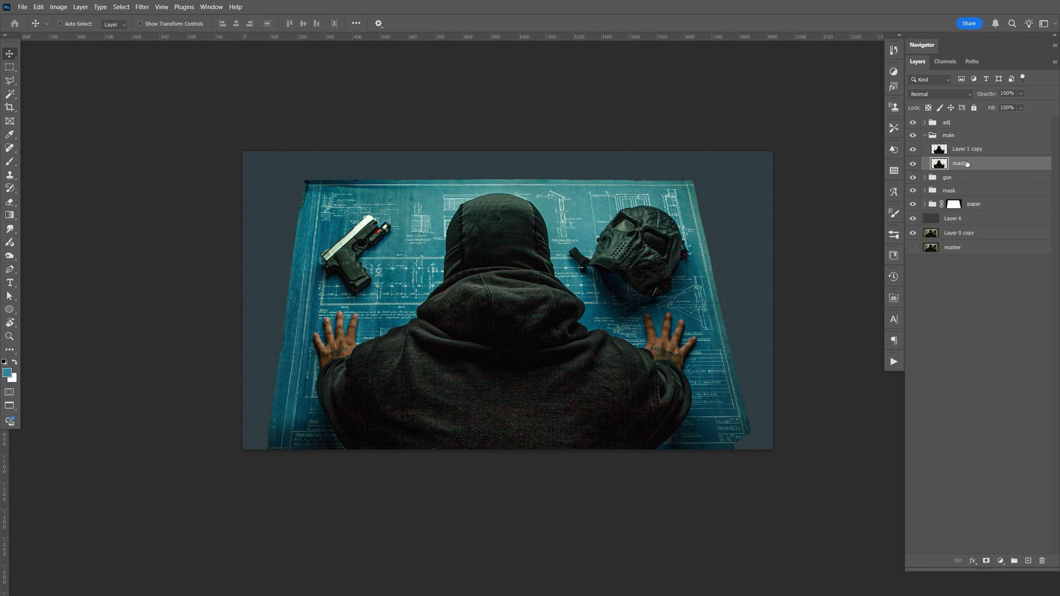
{"action": "left_click", "coordinate": [913, 164]}
Brighten Layer 1 copy with a Levels adjustment, setting the black input to 10 and the midtone to 1.37.
{"action": "left_click", "coordinate": [984, 149]}
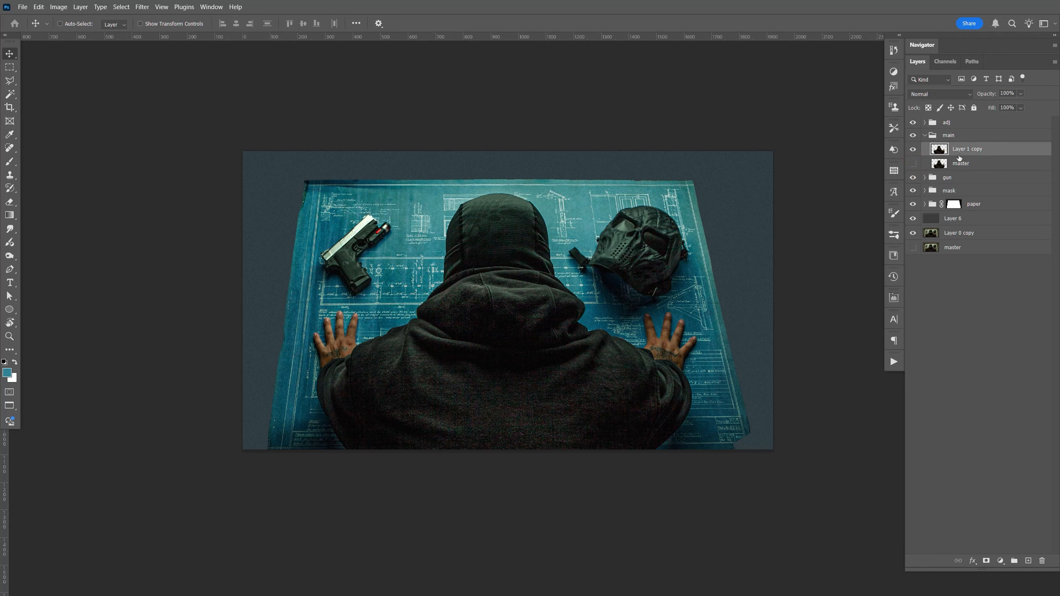
{"action": "key", "text": "ctrl+l"}
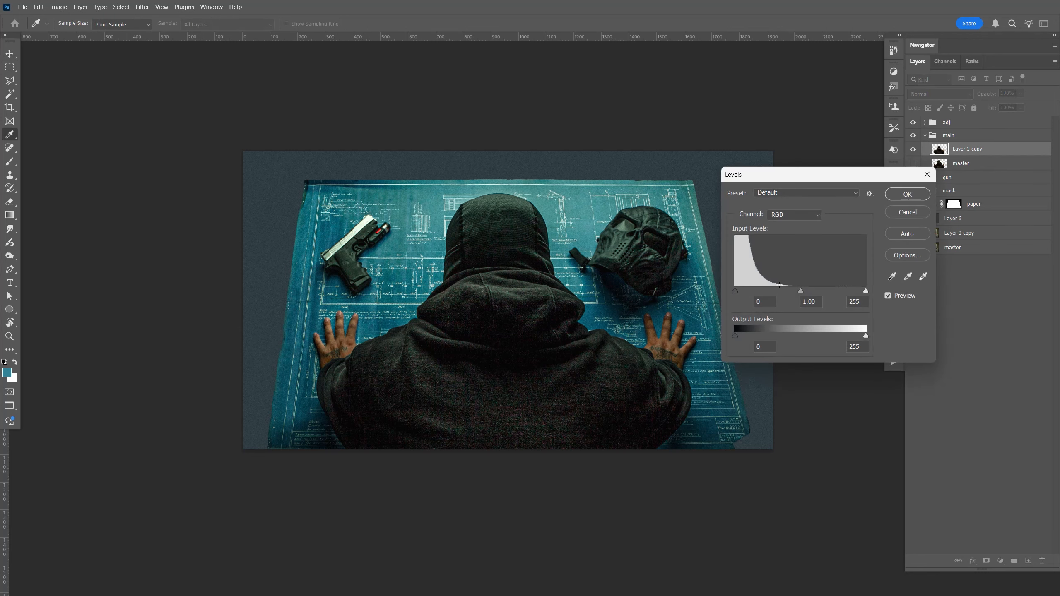
{"action": "left_click_drag", "start_coordinate": [800, 291], "coordinate": [790, 292]}
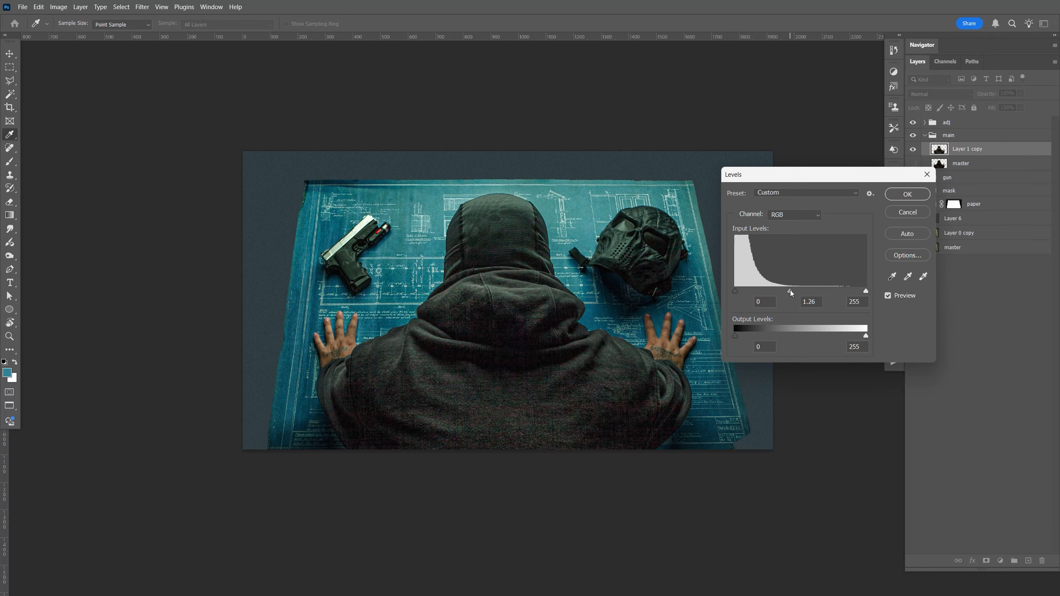
{"action": "left_click_drag", "start_coordinate": [737, 291], "coordinate": [741, 291]}
{"action": "left_click", "coordinate": [790, 291]}
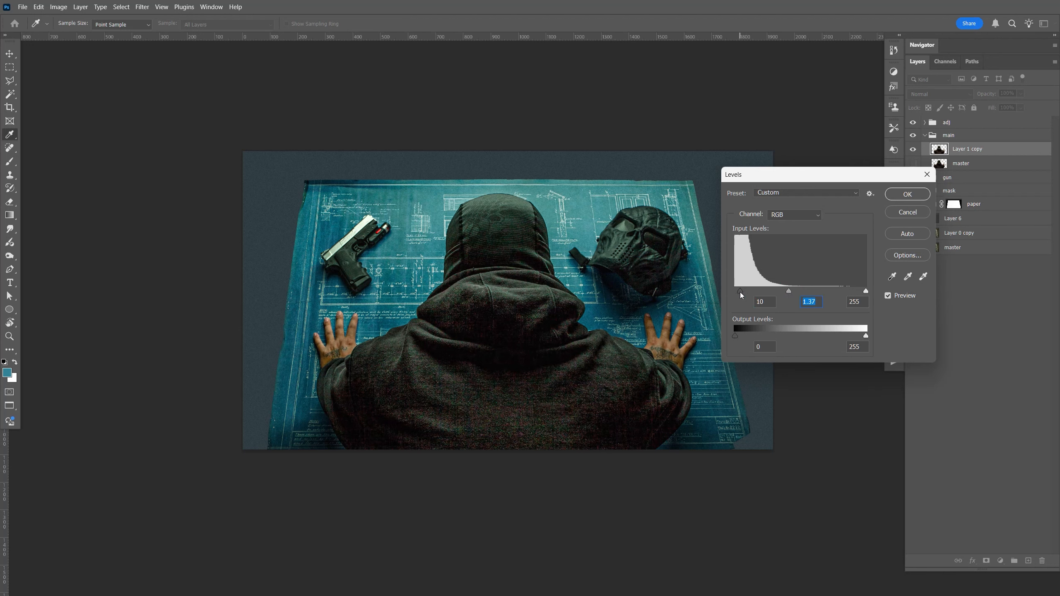
{"action": "left_click", "coordinate": [907, 194]}
{"action": "key", "text": "v"}
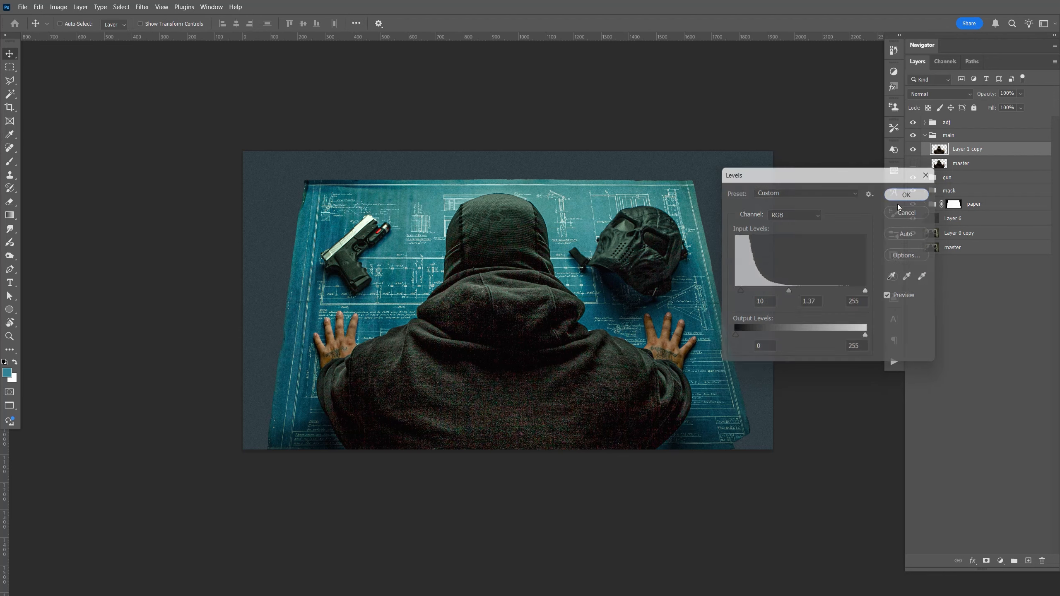
Duplicate the teal fill Layer 8 in the adj group and set the copy to Multiply at 9% opacity.
{"action": "left_click", "coordinate": [925, 124]}
{"action": "left_click", "coordinate": [971, 166]}
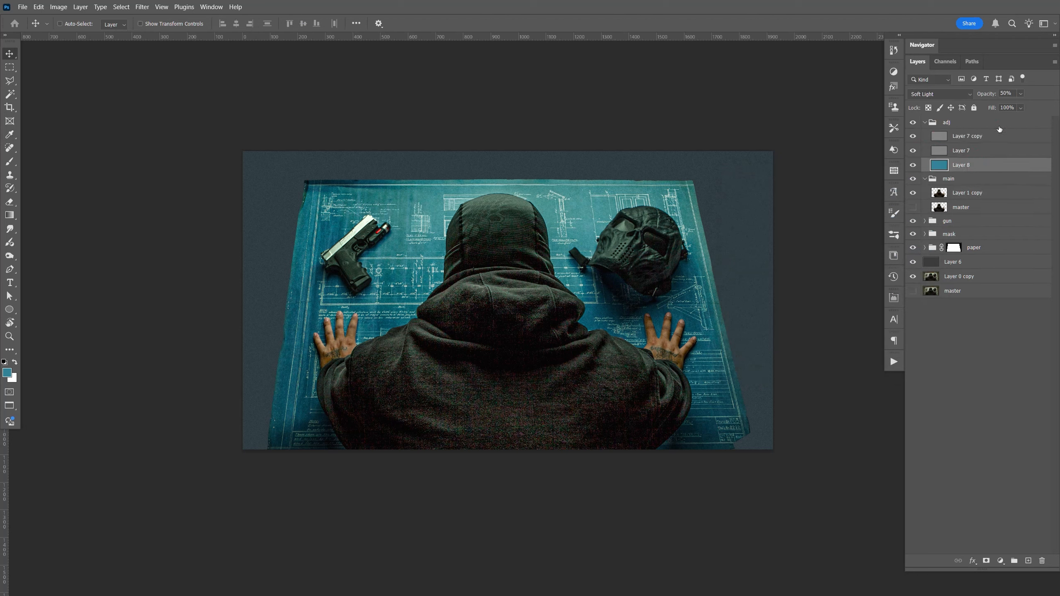
{"action": "key", "text": "ctrl+j"}
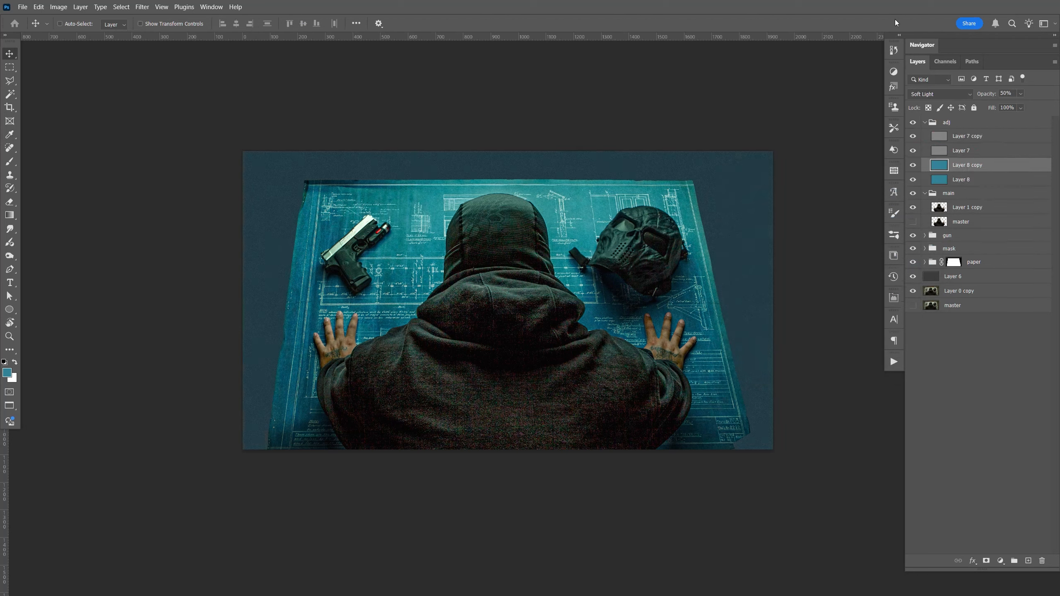
{"action": "left_click", "coordinate": [956, 98]}
{"action": "left_click", "coordinate": [941, 145]}
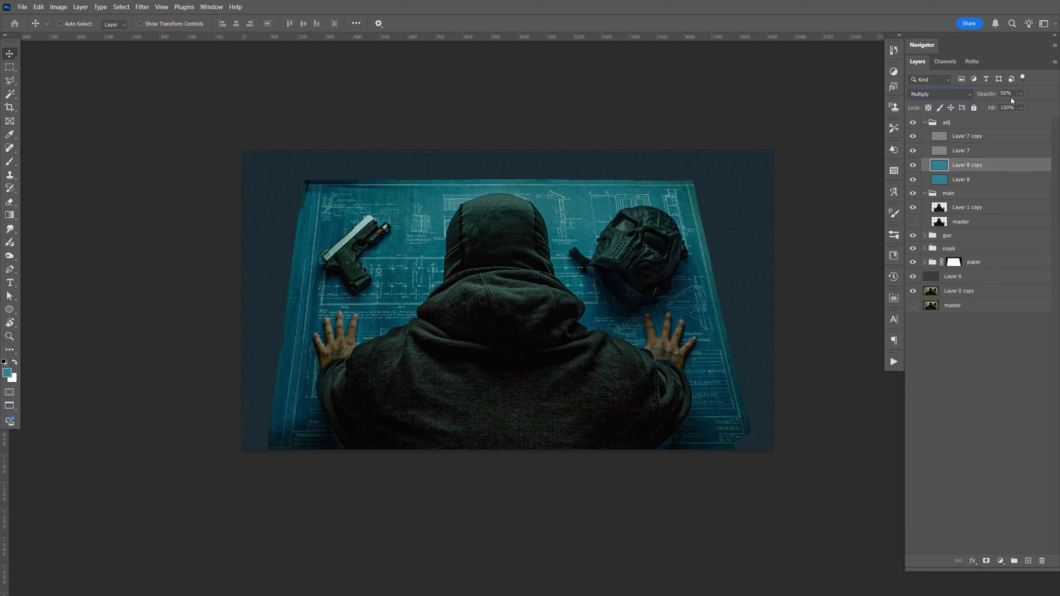
{"action": "left_click_drag", "start_coordinate": [1015, 109], "coordinate": [1006, 106]}
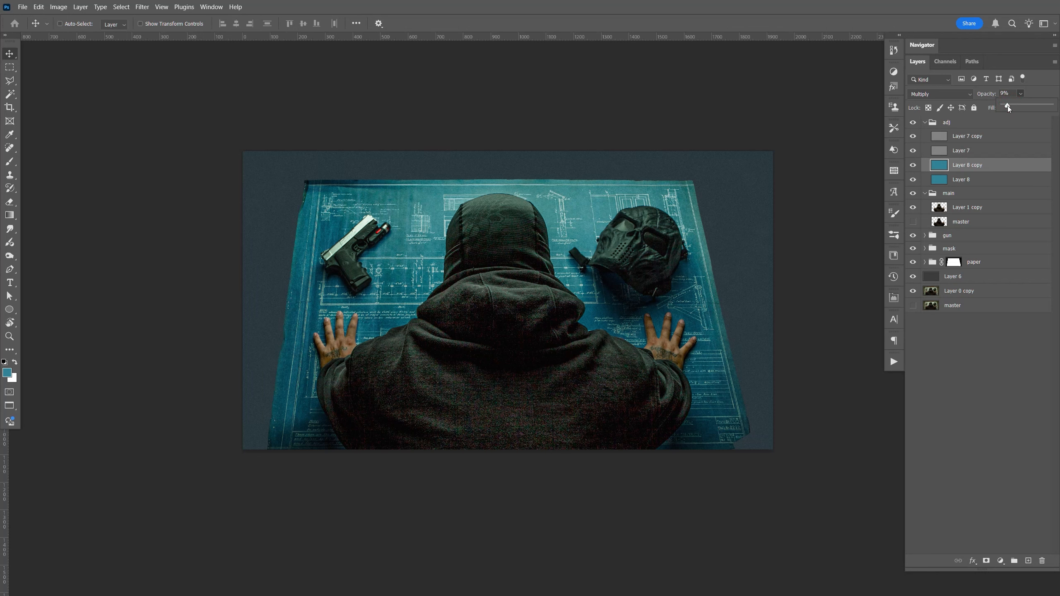
Raise the Underlying Layer shadow threshold in the Blend If options of the Multiply teal copy.
{"action": "double_click", "coordinate": [998, 168]}
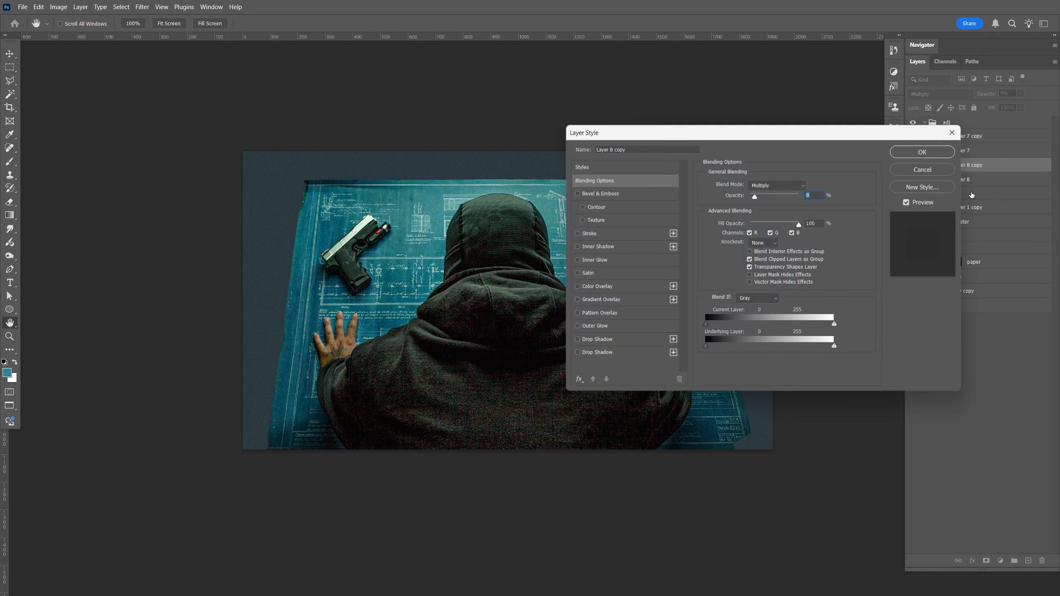
{"action": "left_click_drag", "start_coordinate": [707, 351], "coordinate": [757, 358]}
{"action": "left_click", "coordinate": [926, 151]}
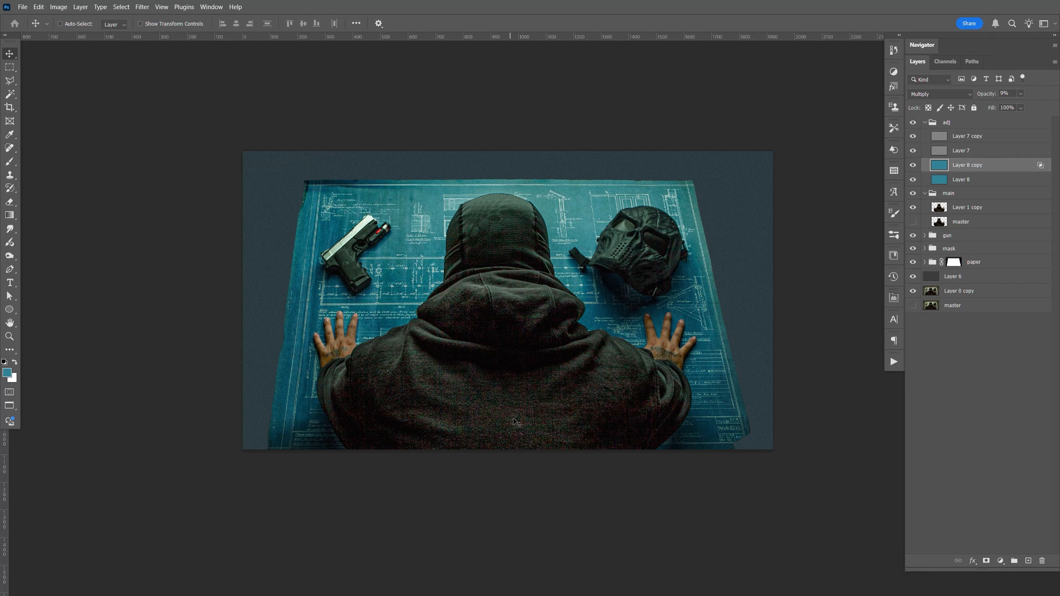
Duplicate Layer 1 copy in the main group, hide the original, and run the Smooth action on the duplicate.
{"action": "left_click", "coordinate": [972, 207]}
{"action": "key", "text": "ctrl+j"}
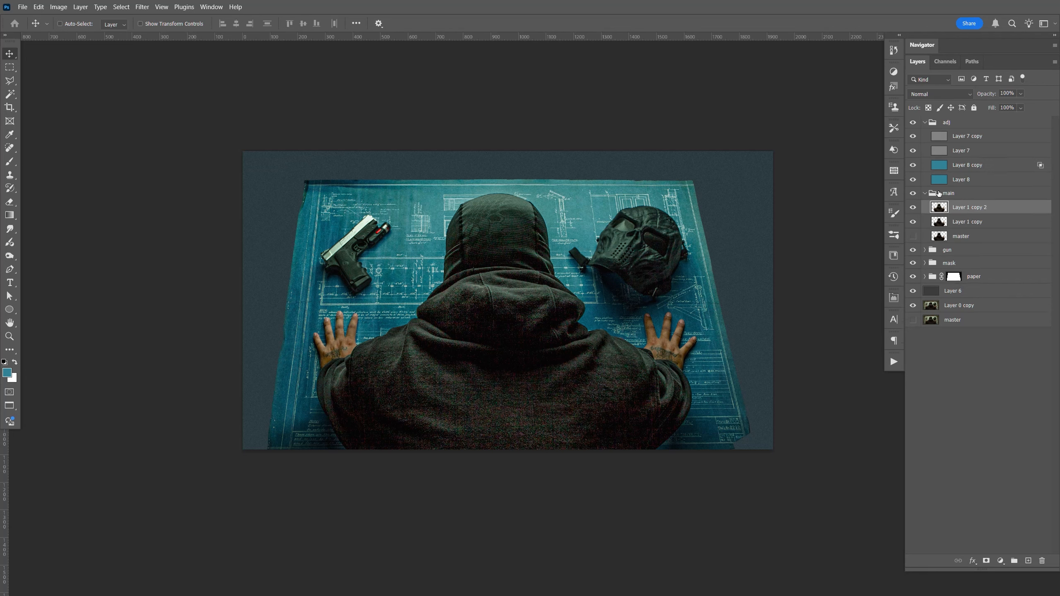
{"action": "left_click", "coordinate": [912, 222]}
{"action": "left_click", "coordinate": [894, 361]}
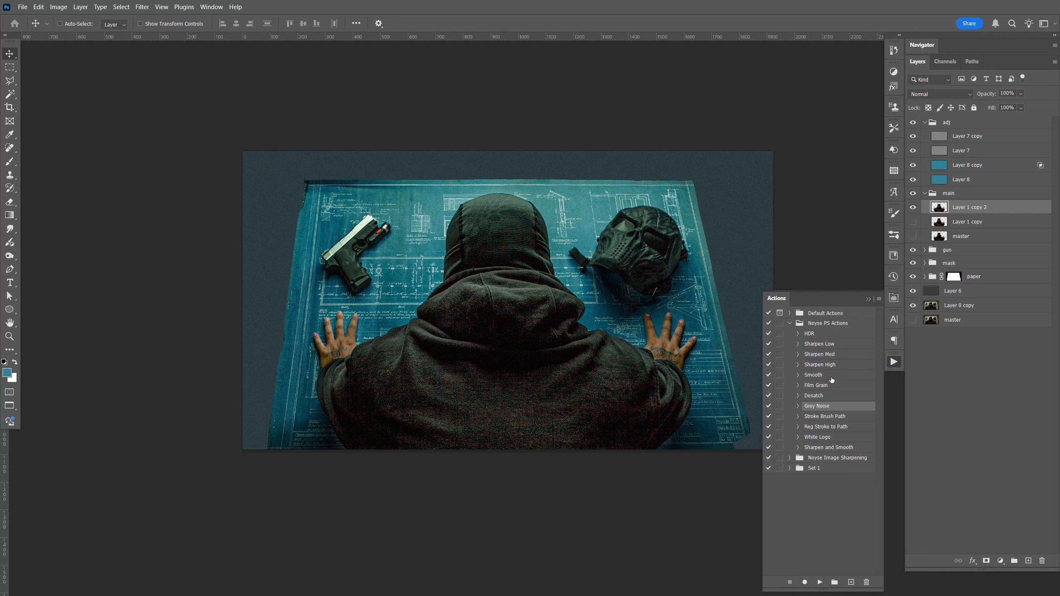
{"action": "left_click", "coordinate": [831, 378]}
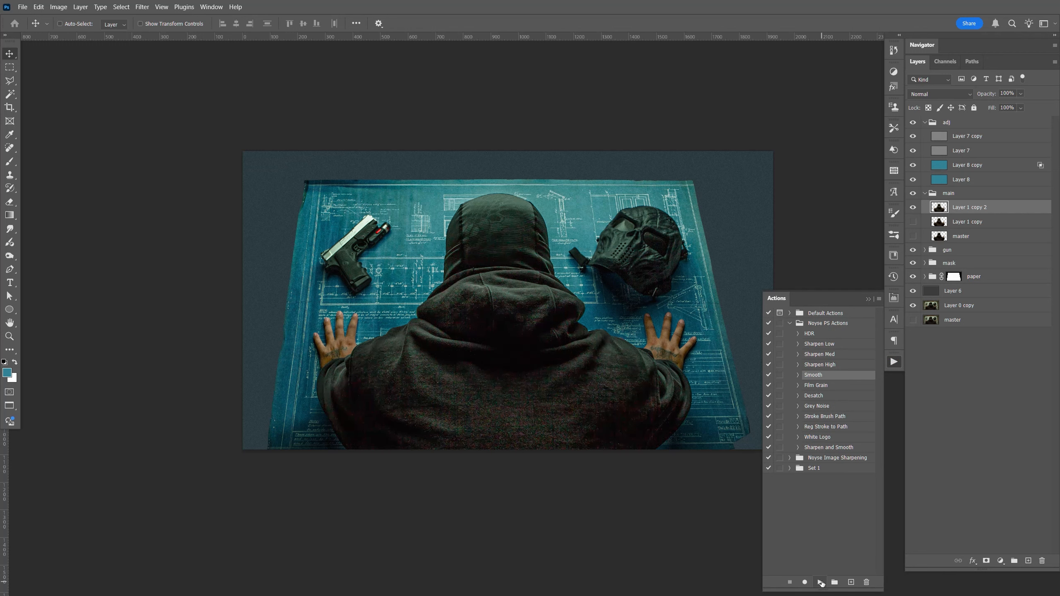
{"action": "left_click", "coordinate": [820, 583]}
{"action": "left_click", "coordinate": [893, 364]}
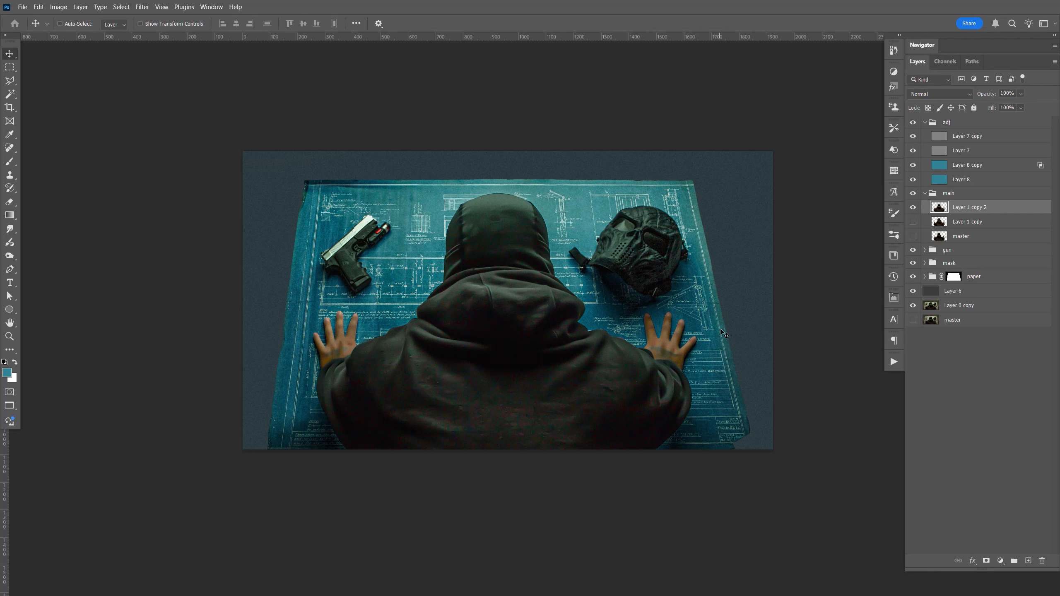
Duplicate the hidden Layer 1 copy and make the new copy visible beneath the smoothed layer.
{"action": "left_click", "coordinate": [975, 223]}
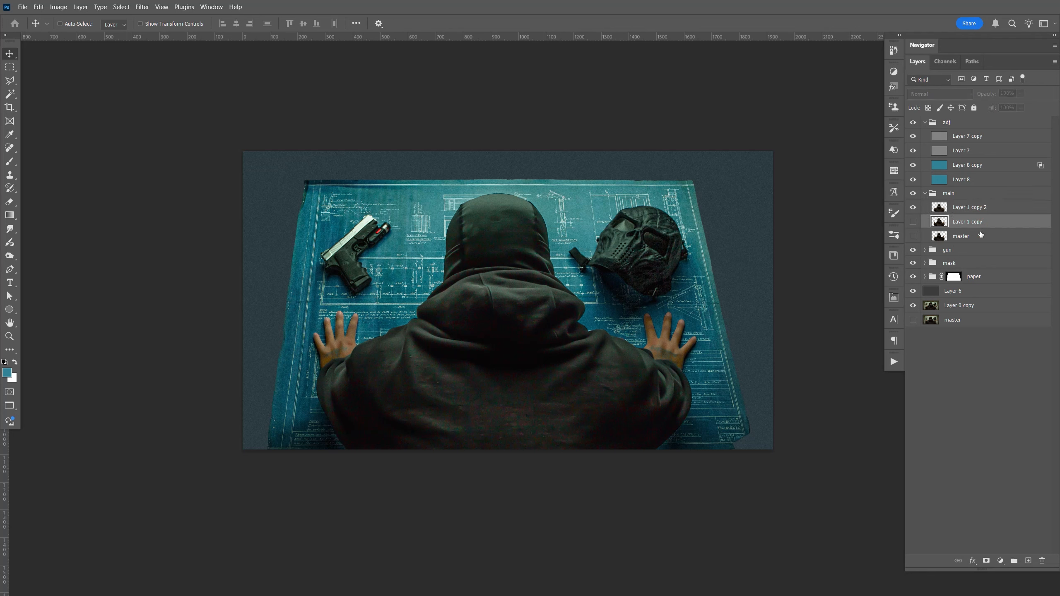
{"action": "key", "text": "ctrl+j"}
{"action": "left_click", "coordinate": [912, 222]}
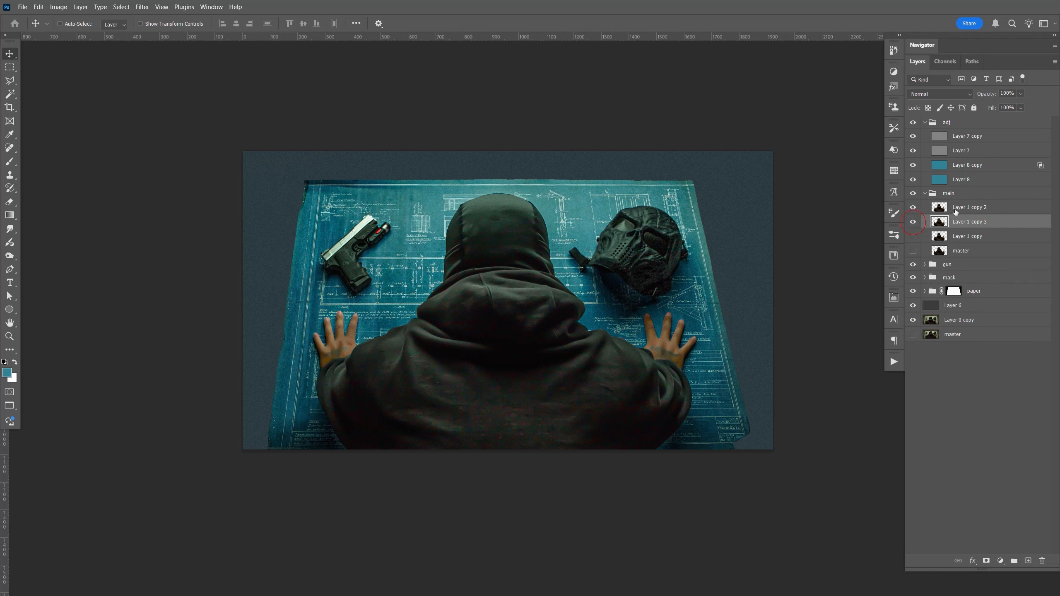
Add a black layer mask to the smoothed Layer 1 copy 2 and ready a white brush for painting on it.
{"action": "left_click", "coordinate": [967, 208]}
{"action": "left_click", "coordinate": [986, 561]}
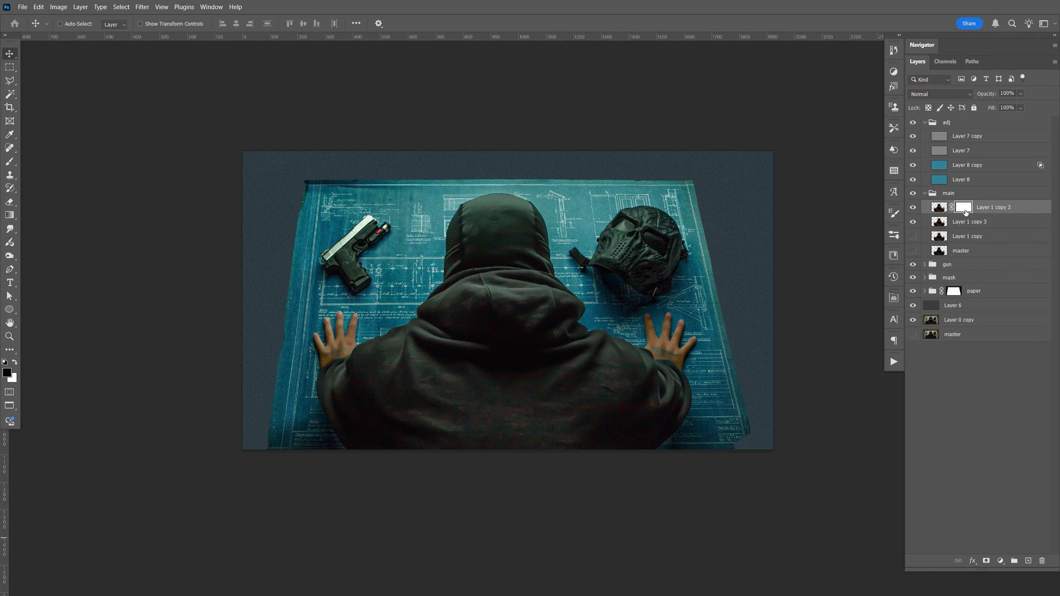
{"action": "key", "text": "ctrl+i"}
{"action": "key", "text": "b"}
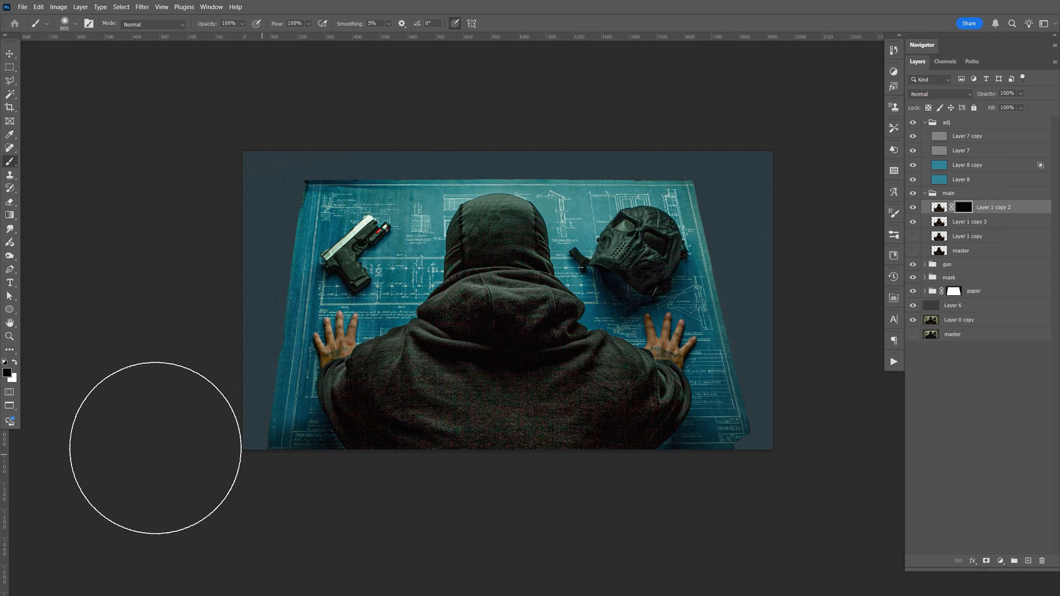
{"action": "key", "text": "x"}
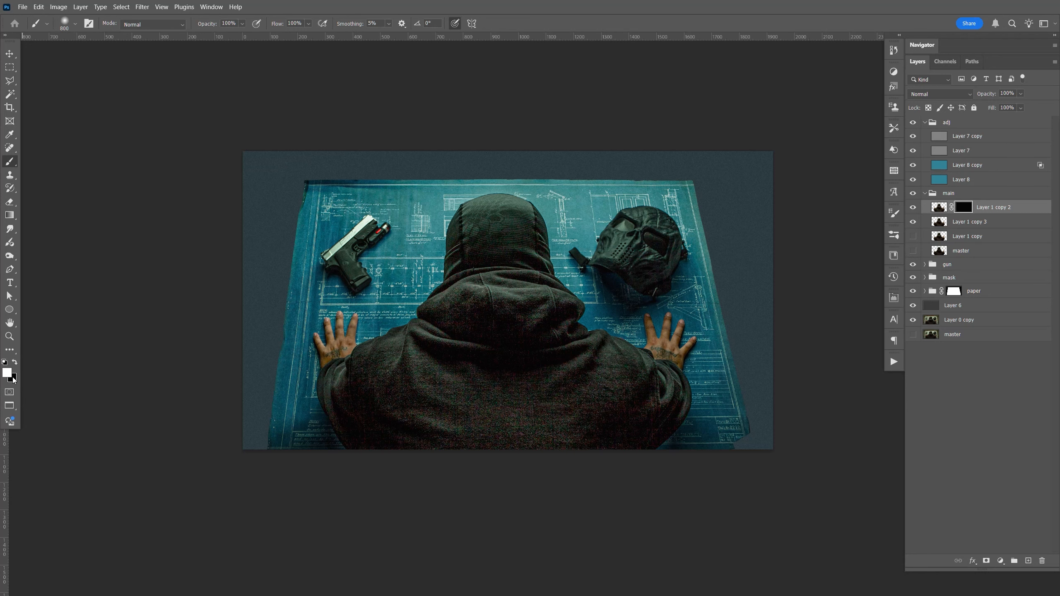
Paint white on the mask over the back, shoulders and lower hood of the hoodie to reveal the smoothing there.
{"action": "key", "text": "bracketleft"}
{"action": "key", "text": "bracketleft"}
{"action": "key", "text": "bracketleft"}
{"action": "key", "text": "bracketleft"}
{"action": "key", "text": "bracketleft"}
{"action": "key", "text": "bracketleft"}
{"action": "key", "text": "bracketleft"}
{"action": "key", "text": "bracketright"}
{"action": "key", "text": "bracketright"}
{"action": "left_click", "coordinate": [500, 421]}
{"action": "left_click_drag", "start_coordinate": [501, 421], "coordinate": [511, 428]}
{"action": "key", "text": "bracketleft"}
{"action": "key", "text": "bracketleft"}
{"action": "key", "text": "bracketleft"}
{"action": "left_click_drag", "start_coordinate": [476, 393], "coordinate": [436, 385]}
{"action": "key", "text": "bracketleft"}
{"action": "key", "text": "bracketright"}
{"action": "key", "text": "bracketright"}
{"action": "key", "text": "bracketleft"}
{"action": "key", "text": "bracketleft"}
{"action": "key", "text": "bracketleft"}
{"action": "key", "text": "bracketleft"}
{"action": "mouse_move", "coordinate": [466, 326]}
{"action": "left_mouse_down"}
{"action": "mouse_move", "coordinate": [504, 333]}
{"action": "mouse_move", "coordinate": [552, 317]}
{"action": "left_mouse_up"}
{"action": "mouse_move", "coordinate": [455, 310]}
{"action": "left_mouse_down"}
{"action": "mouse_move", "coordinate": [409, 367]}
{"action": "mouse_move", "coordinate": [375, 376]}
{"action": "mouse_move", "coordinate": [359, 420]}
{"action": "mouse_move", "coordinate": [385, 436]}
{"action": "left_mouse_up"}
{"action": "mouse_move", "coordinate": [605, 408]}
{"action": "left_mouse_down"}
{"action": "mouse_move", "coordinate": [610, 382]}
{"action": "mouse_move", "coordinate": [659, 409]}
{"action": "mouse_move", "coordinate": [553, 372]}
{"action": "mouse_move", "coordinate": [513, 313]}
{"action": "mouse_move", "coordinate": [378, 362]}
{"action": "mouse_move", "coordinate": [517, 434]}
{"action": "mouse_move", "coordinate": [601, 358]}
{"action": "left_mouse_up"}
Lower the smoothed layer's opacity to 70% and merge it with Layer 1 copy 3 beneath it.
{"action": "left_click", "coordinate": [1020, 94]}
{"action": "mouse_move", "coordinate": [1034, 105]}
{"action": "left_mouse_down"}
{"action": "mouse_move", "coordinate": [985, 108]}
{"action": "mouse_move", "coordinate": [1008, 105]}
{"action": "left_mouse_up"}
{"action": "left_click_drag", "start_coordinate": [1017, 102], "coordinate": [1020, 102]}
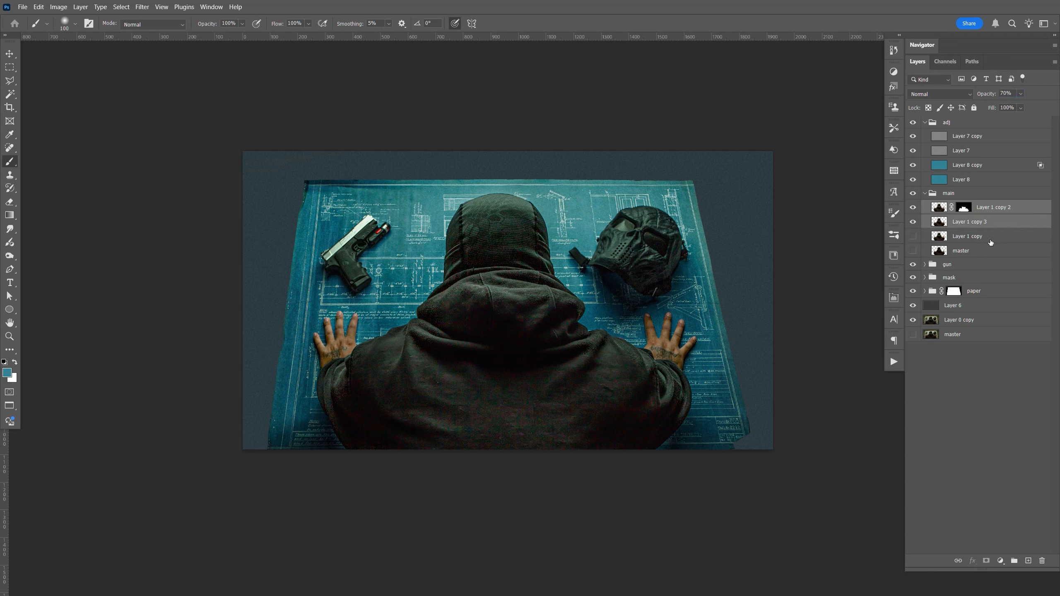
{"action": "key", "text": "v"}
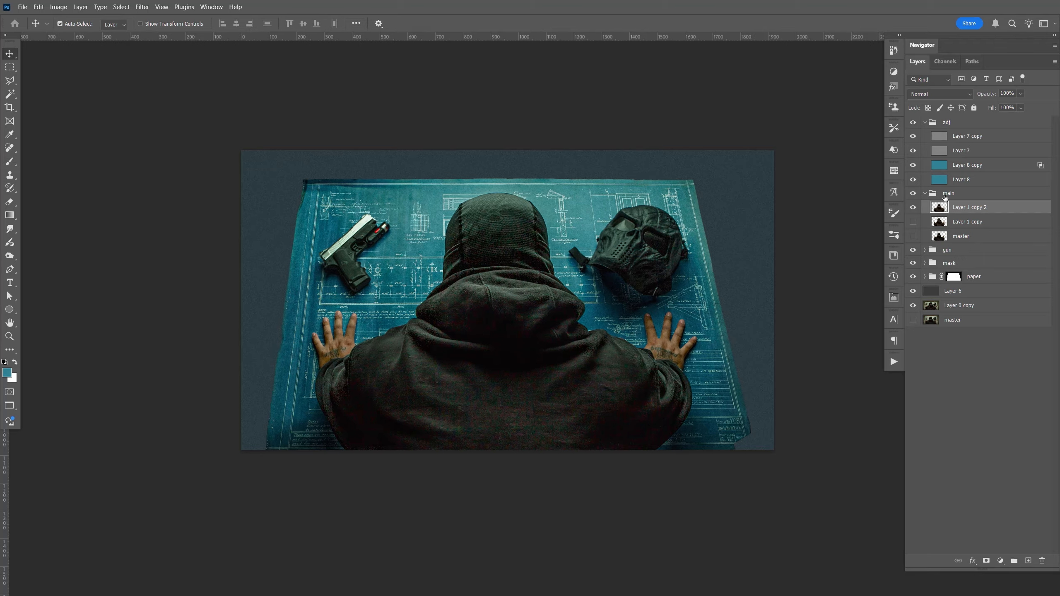
Start a Hue/Saturation adjustment on the merged figure layer and set the saturation of Magentas and Blues to -100.
{"action": "key", "text": "ctrl+plus"}
{"action": "key", "text": "ctrl+plus"}
{"action": "left_click_drag", "start_coordinate": [620, 355], "coordinate": [641, 288]}
{"action": "key", "text": "ctrl+minus"}
{"action": "key", "text": "ctrl+minus"}
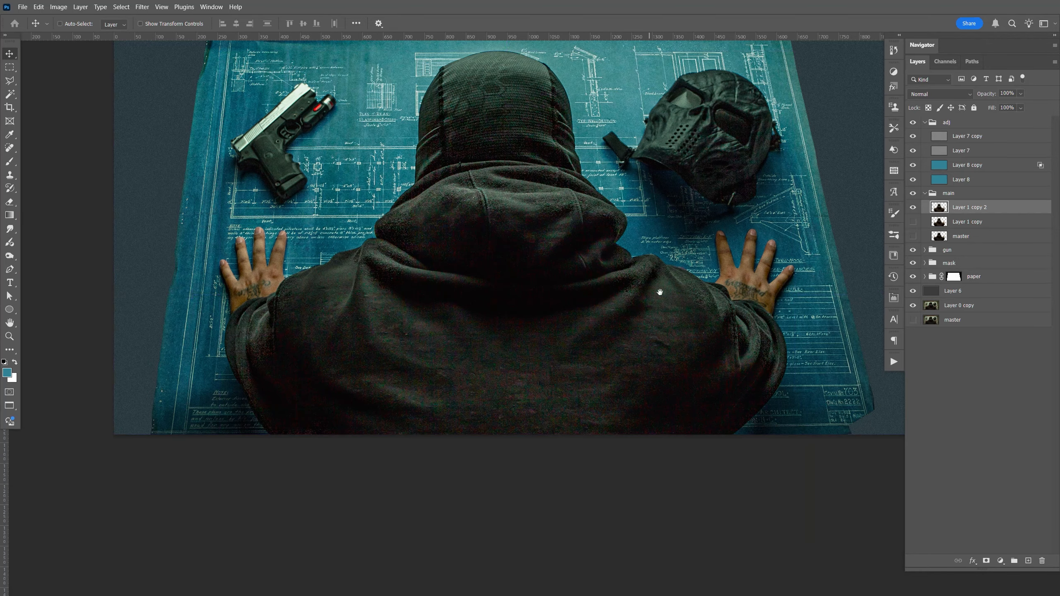
{"action": "left_click_drag", "start_coordinate": [659, 292], "coordinate": [670, 311]}
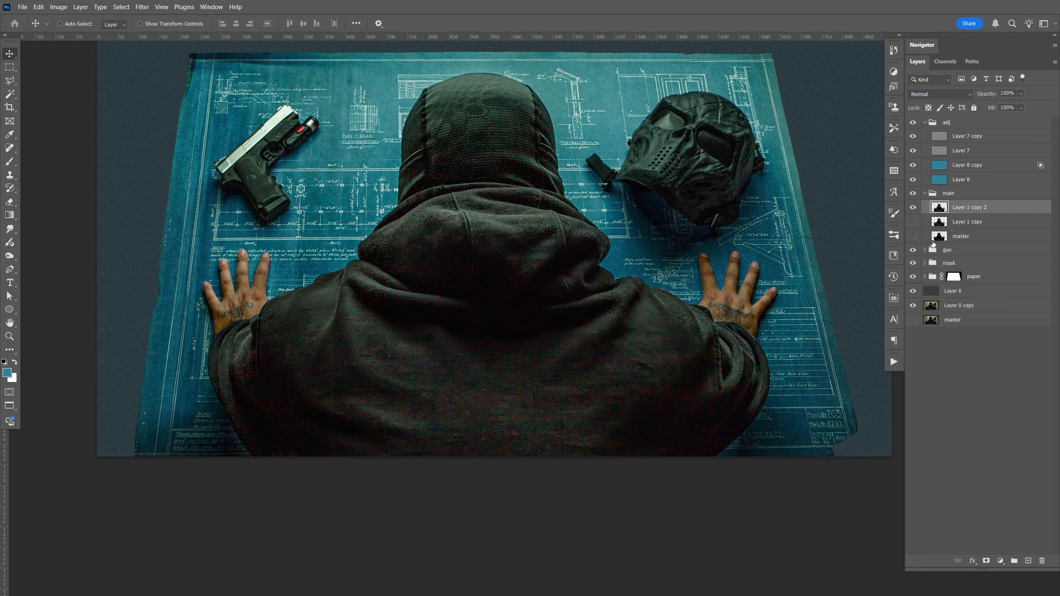
{"action": "left_click", "coordinate": [59, 7]}
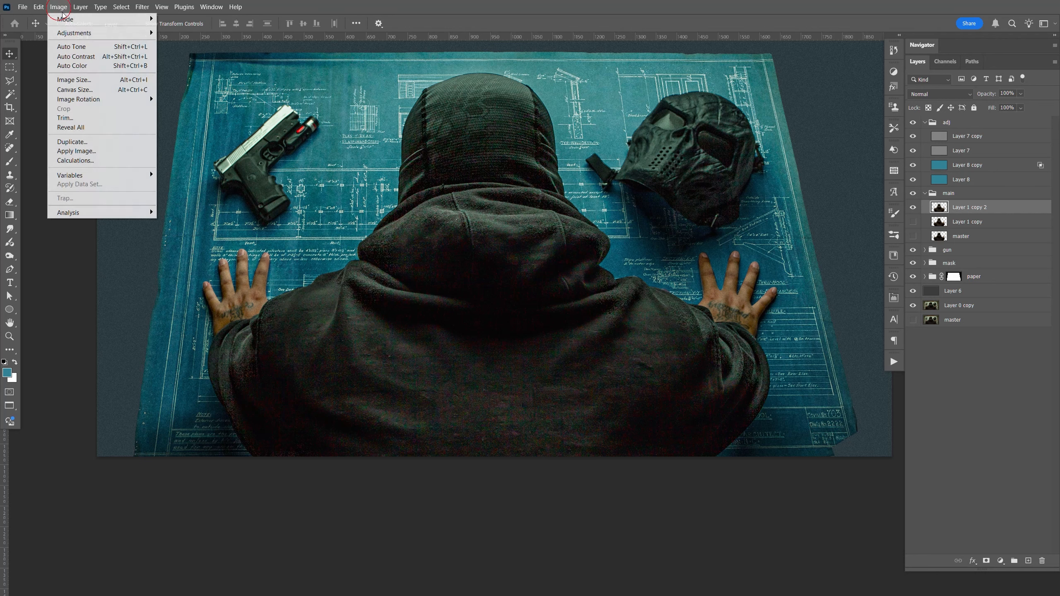
{"action": "mouse_move", "coordinate": [73, 33]}
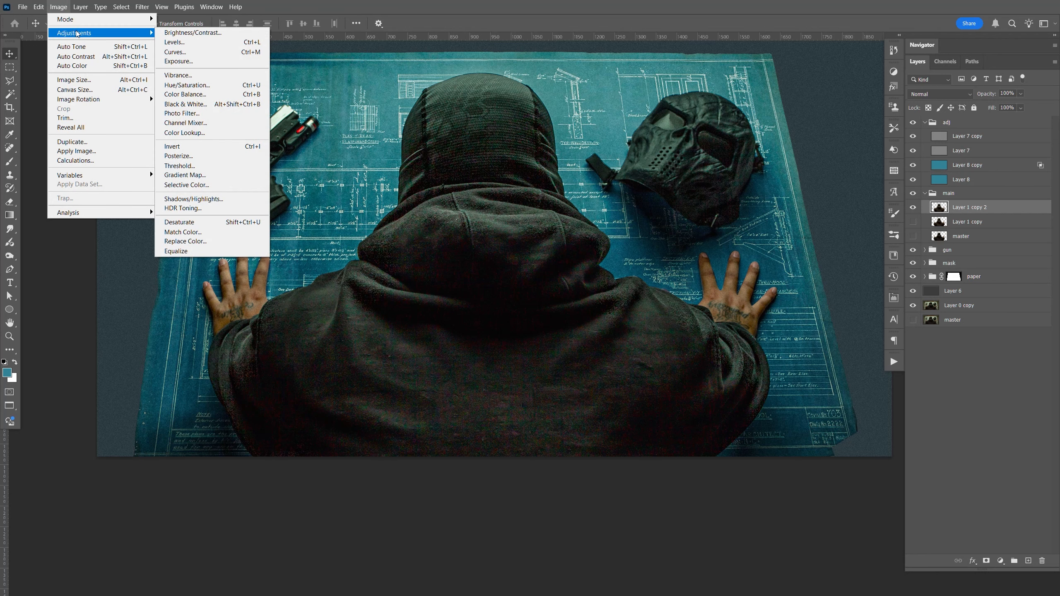
{"action": "left_click", "coordinate": [205, 86]}
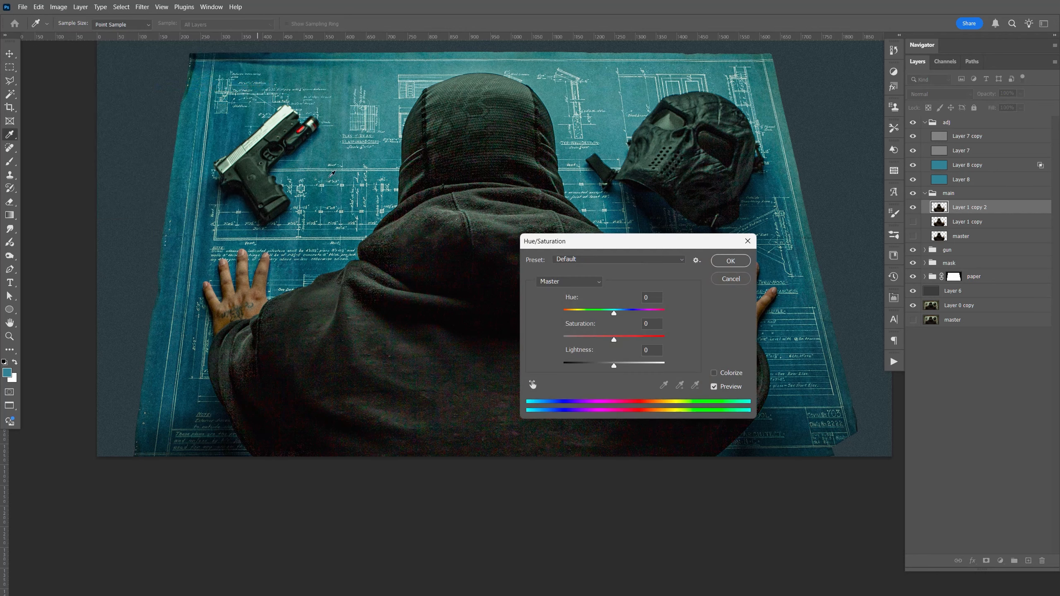
{"action": "left_click_drag", "start_coordinate": [643, 250], "coordinate": [794, 131]}
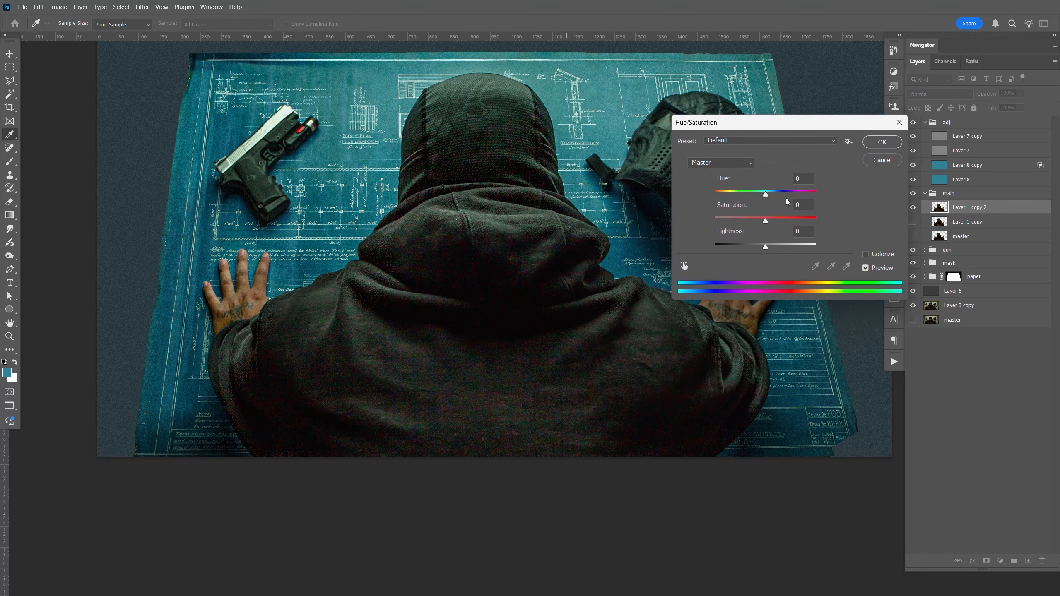
{"action": "left_click", "coordinate": [735, 164]}
{"action": "left_click", "coordinate": [726, 230]}
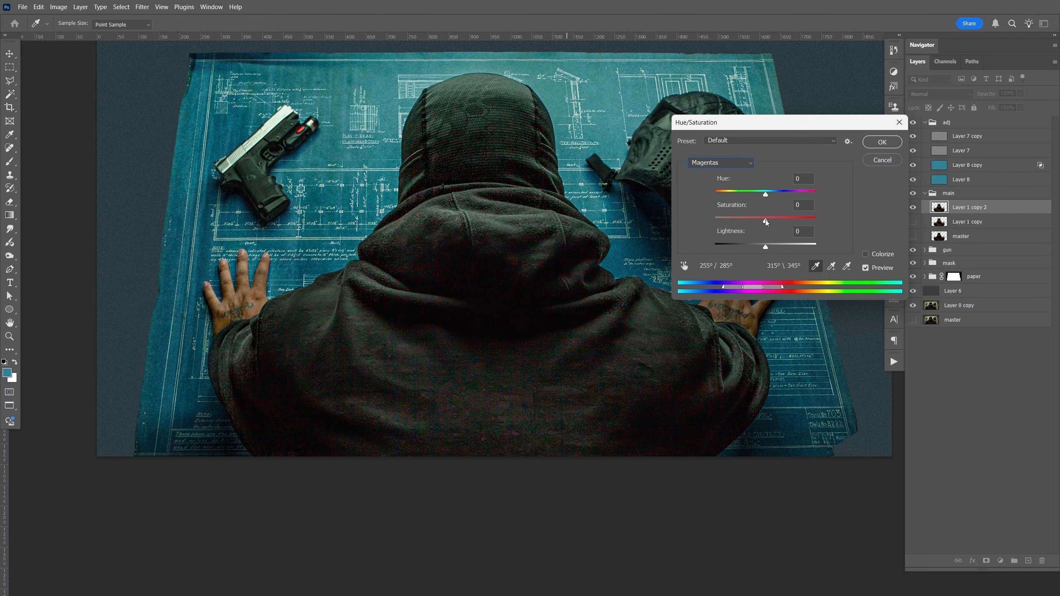
{"action": "left_click", "coordinate": [714, 219]}
{"action": "left_click", "coordinate": [733, 162]}
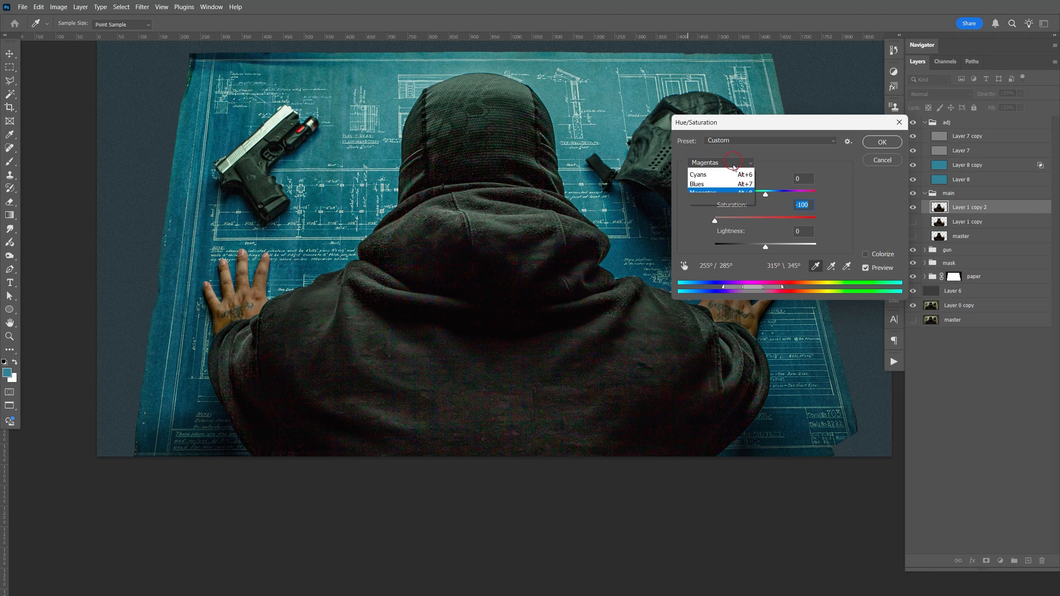
{"action": "left_click", "coordinate": [716, 218]}
{"action": "left_click_drag", "start_coordinate": [766, 221], "coordinate": [688, 231]}
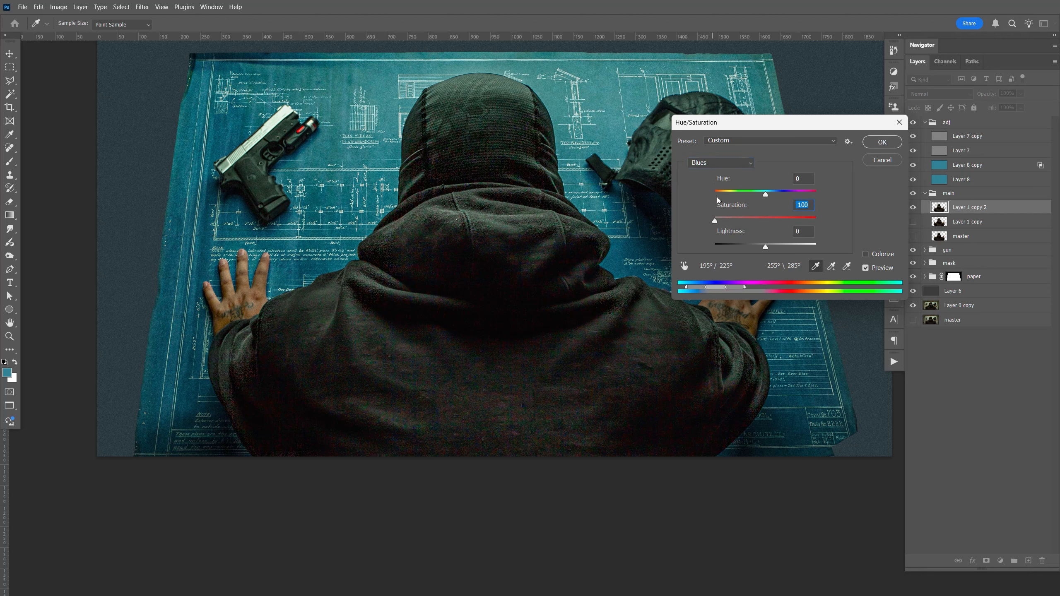
Set the saturation of Cyans and Greens to -100 for the figure layer.
{"action": "left_click", "coordinate": [726, 165]}
{"action": "left_click", "coordinate": [724, 209]}
{"action": "left_click_drag", "start_coordinate": [826, 218], "coordinate": [681, 237]}
{"action": "left_click", "coordinate": [726, 163]}
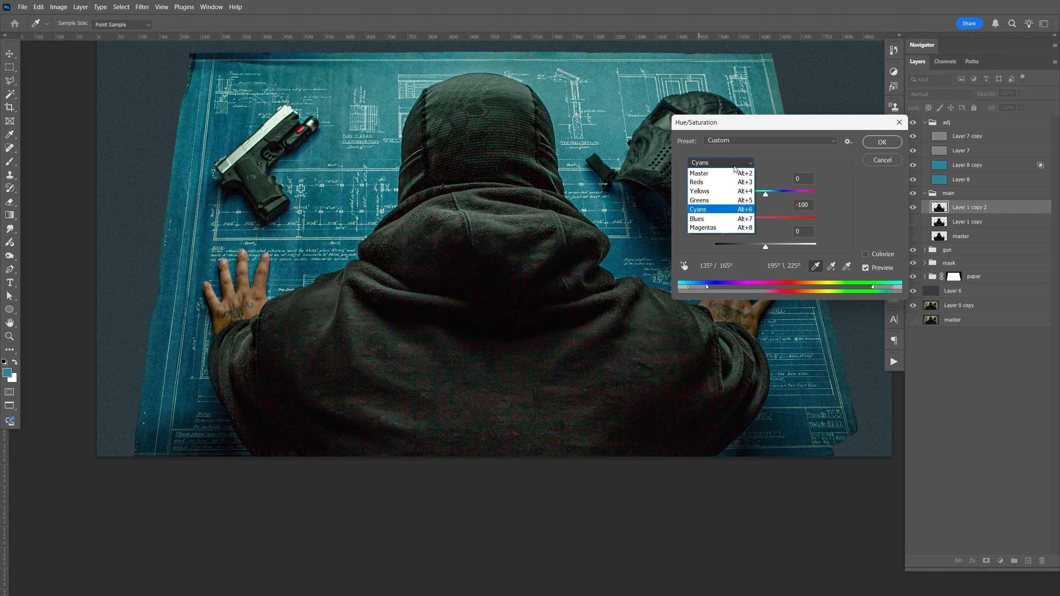
{"action": "left_click", "coordinate": [731, 200]}
{"action": "left_click_drag", "start_coordinate": [768, 221], "coordinate": [700, 229]}
Set the Yellows saturation to -40 and apply the Hue/Saturation adjustment to the figure layer.
{"action": "left_click", "coordinate": [728, 163]}
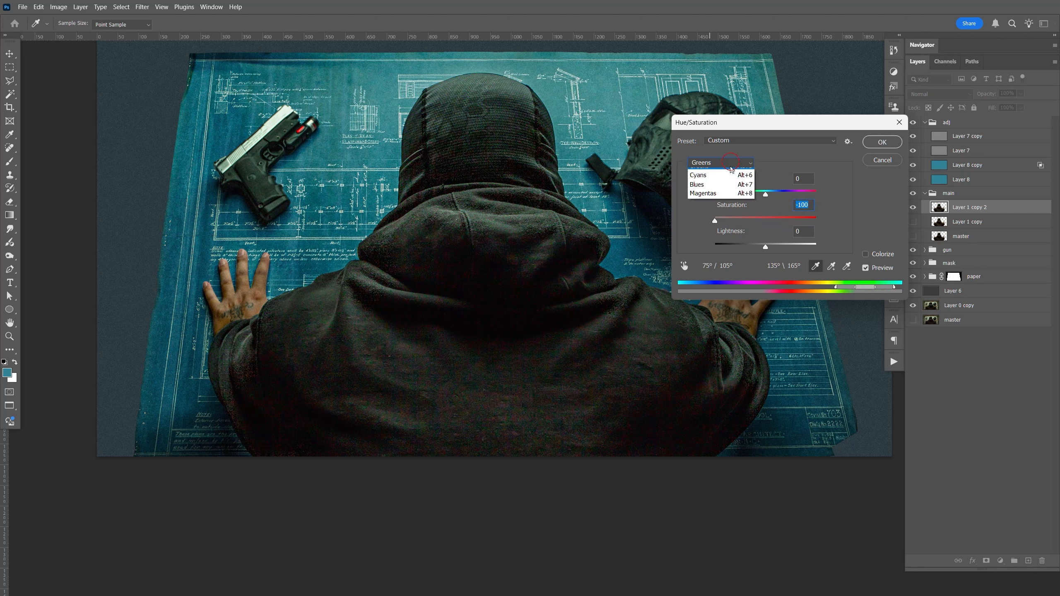
{"action": "left_click", "coordinate": [728, 192]}
{"action": "left_click_drag", "start_coordinate": [804, 222], "coordinate": [751, 232]}
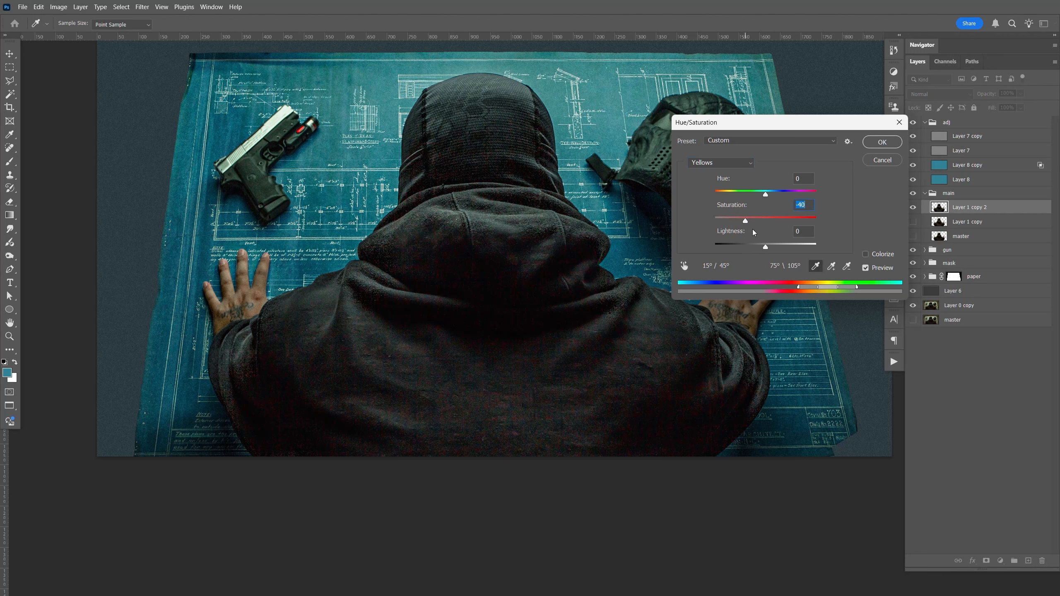
{"action": "left_click", "coordinate": [881, 143]}
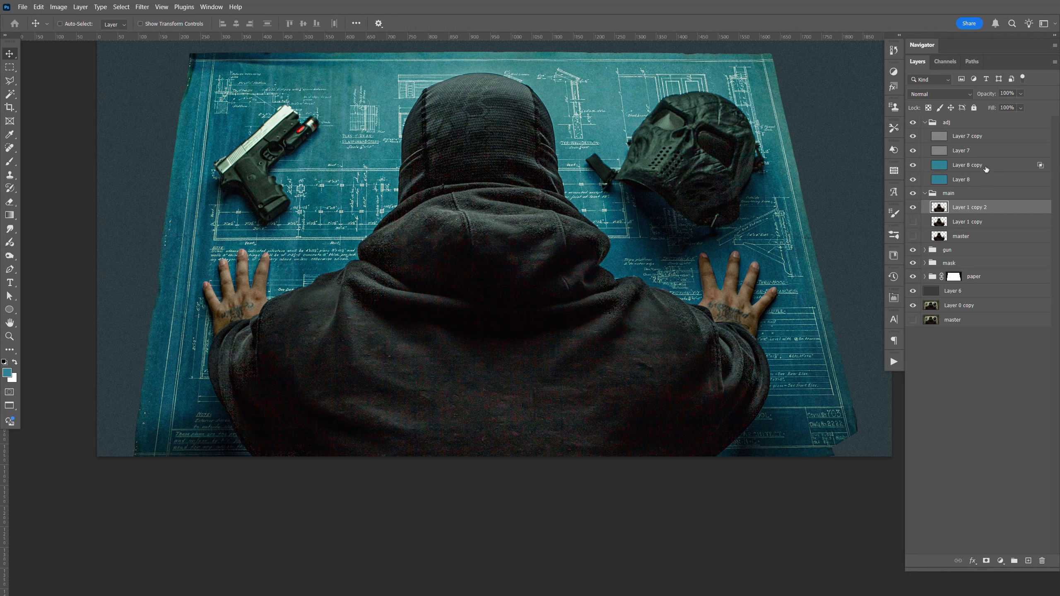
Add a Levels adjustment layer above Layer 8 copy, raising the black input level to about 23 and the black output level to 14.
{"action": "left_click", "coordinate": [985, 168]}
{"action": "left_click", "coordinate": [1000, 561]}
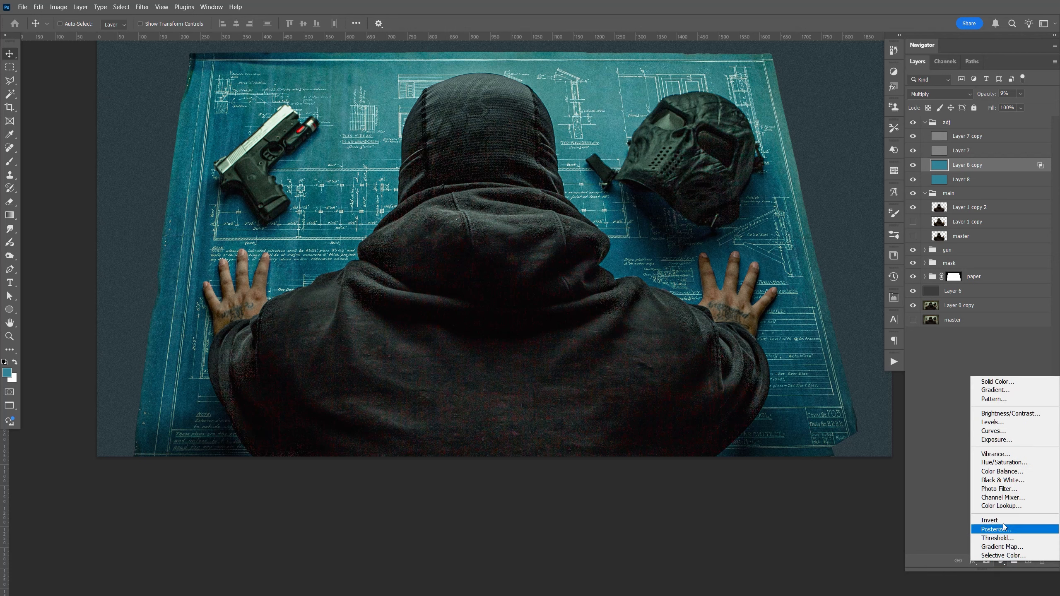
{"action": "left_click", "coordinate": [1002, 422]}
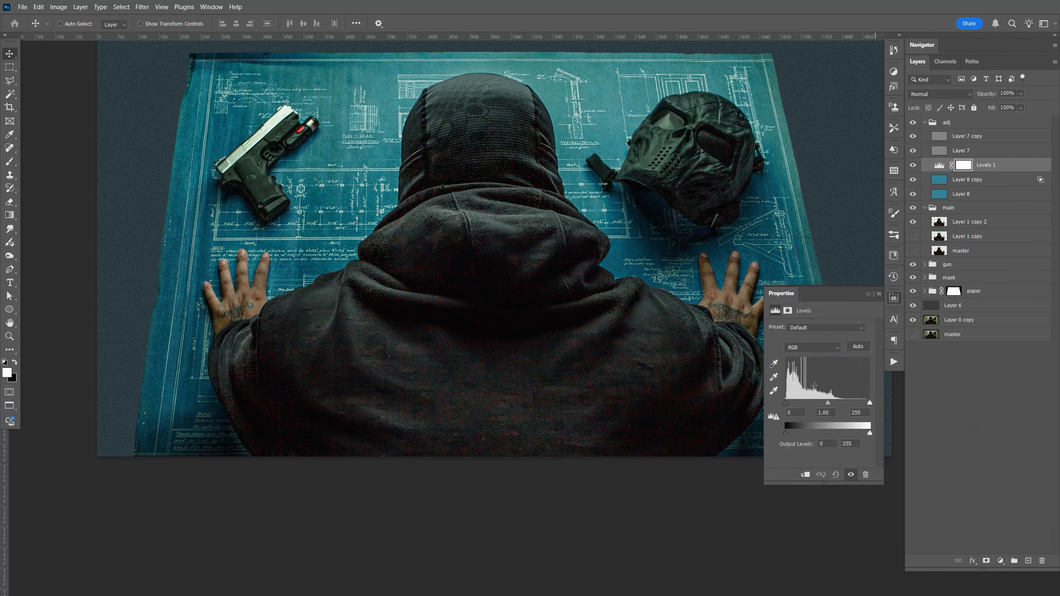
{"action": "left_click_drag", "start_coordinate": [786, 403], "coordinate": [792, 404]}
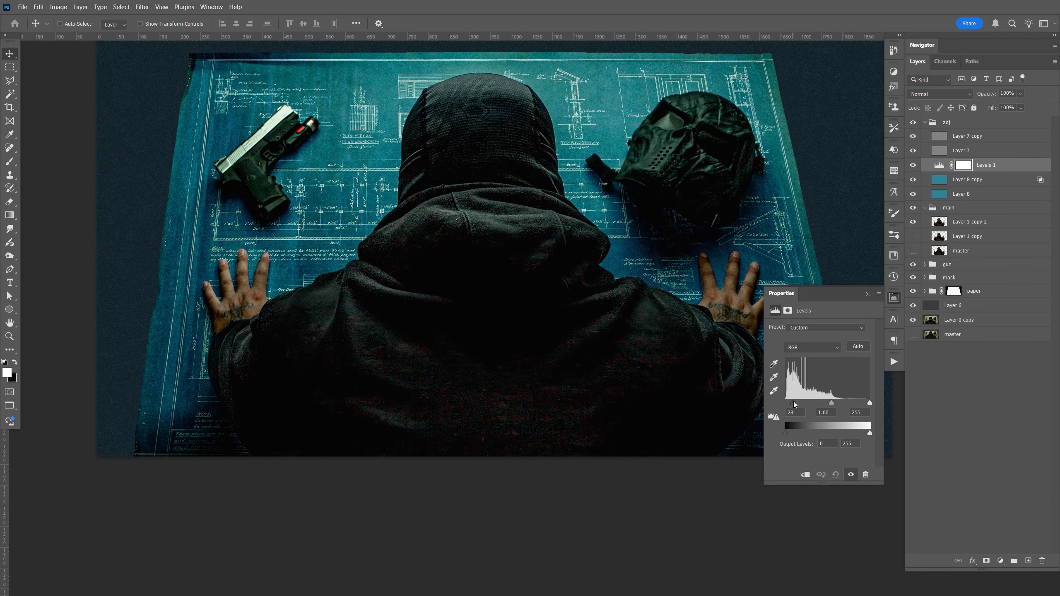
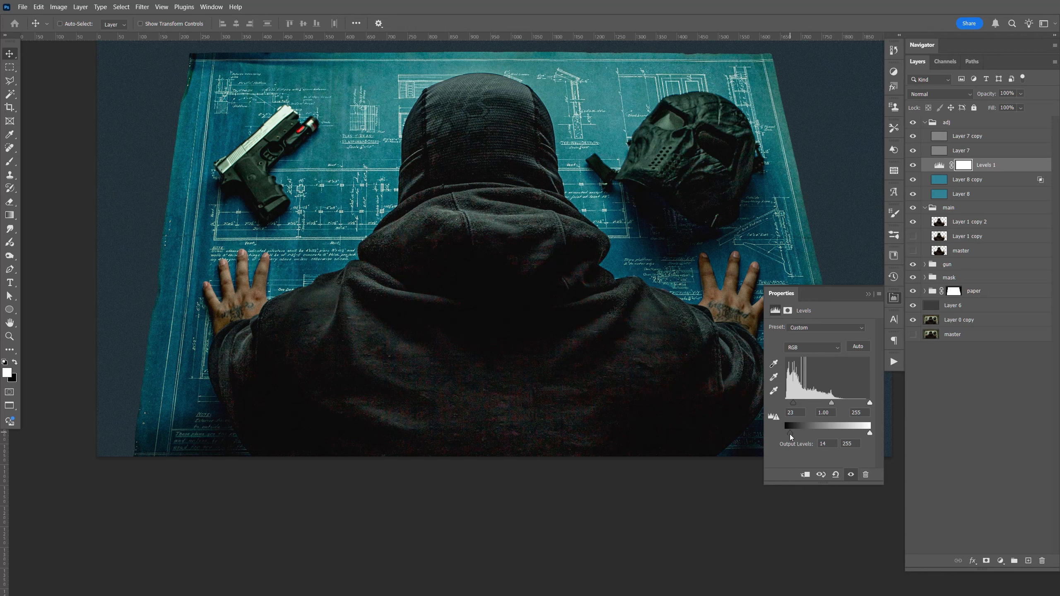
{"action": "left_click_drag", "start_coordinate": [793, 403], "coordinate": [795, 404]}
{"action": "left_click", "coordinate": [894, 297]}
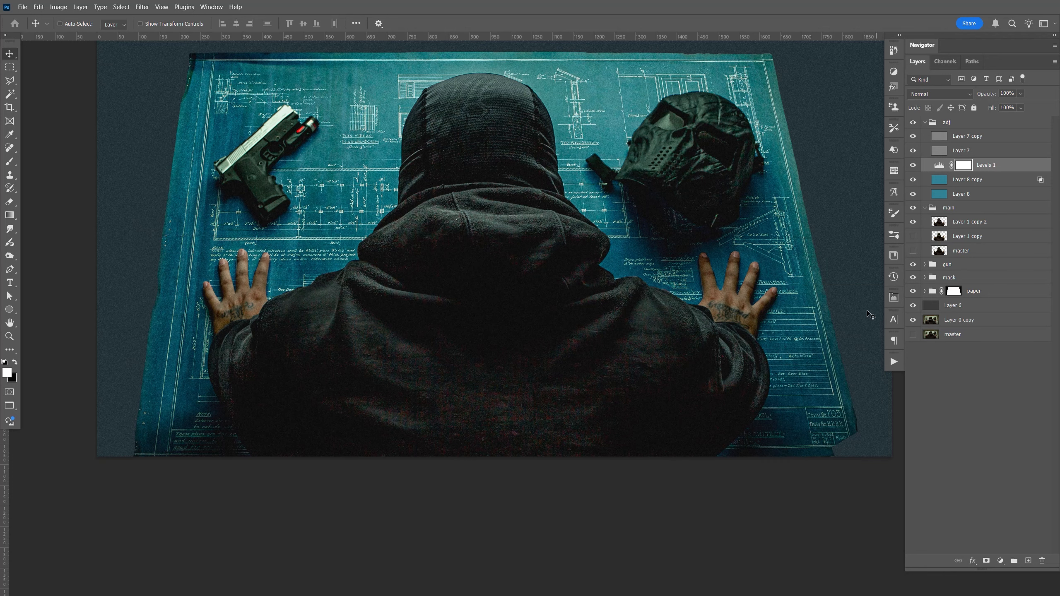
Compare the image with and without the Layer 8 tint, and set Layer 8's opacity to 70%.
{"action": "scroll", "coordinate": [719, 311], "scroll_direction": "up", "scroll_amount": 3}
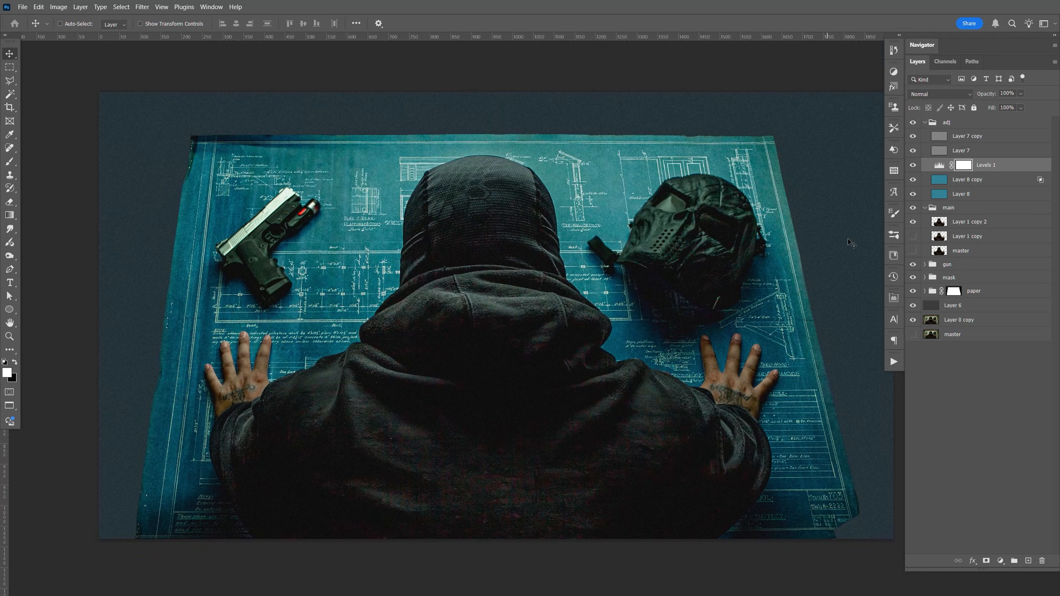
{"action": "left_click", "coordinate": [913, 194]}
{"action": "left_click", "coordinate": [912, 194]}
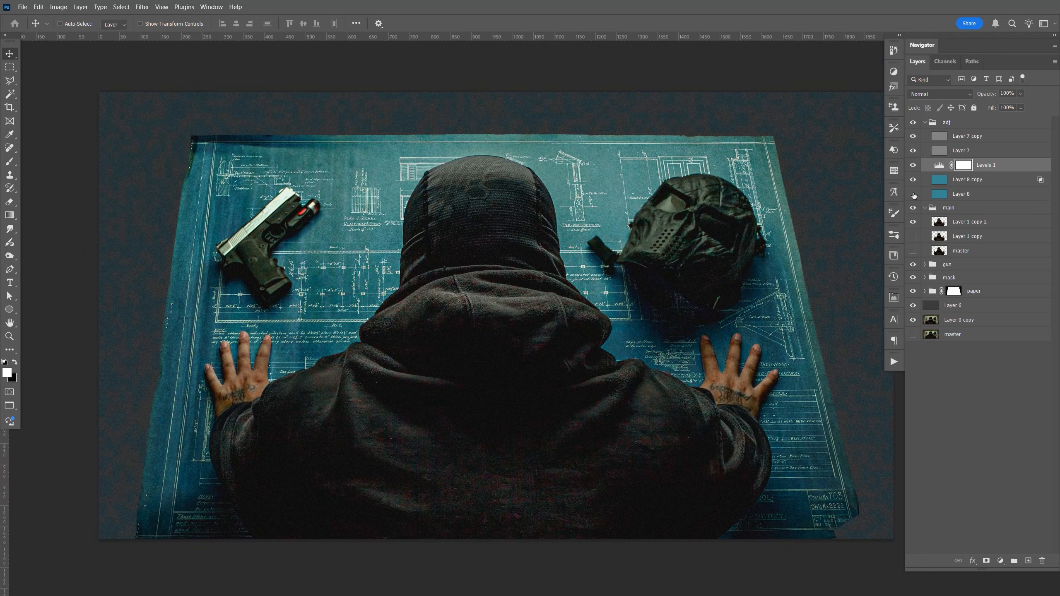
{"action": "left_click", "coordinate": [960, 194]}
{"action": "left_click_drag", "start_coordinate": [1023, 105], "coordinate": [1036, 107]}
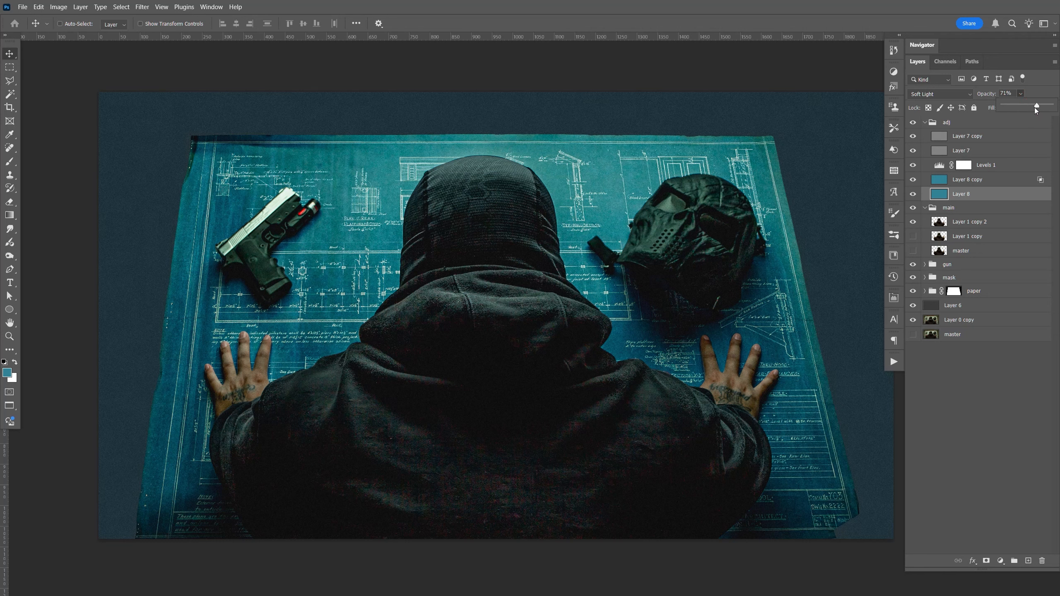
{"action": "left_click", "coordinate": [1014, 94]}
{"action": "type", "text": "70"}
{"action": "left_click_drag", "start_coordinate": [771, 327], "coordinate": [749, 343]}
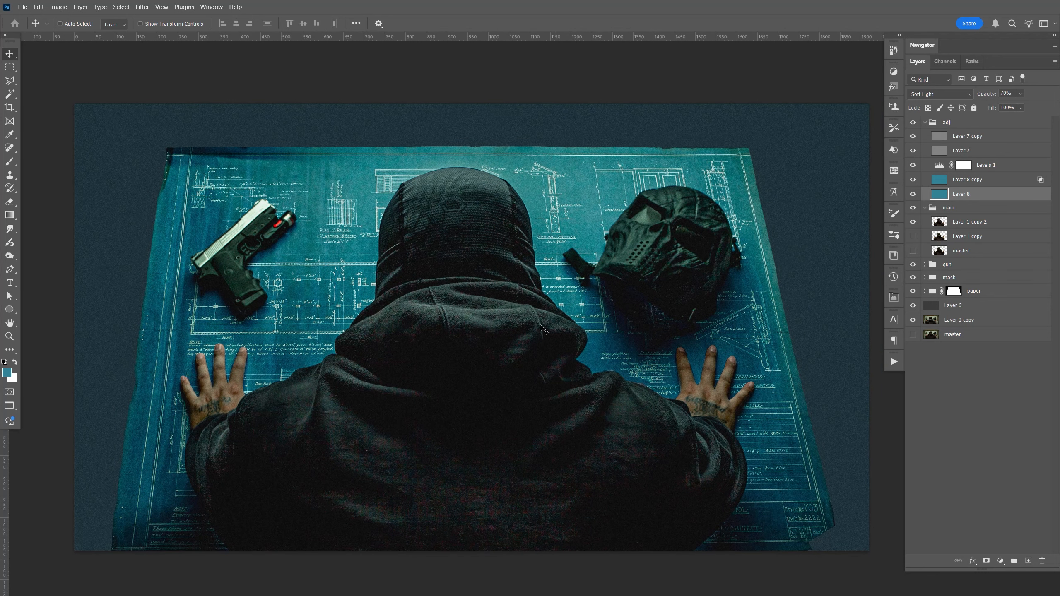
Collapse the adj and main groups, duplicate Layer 3 in the mask group, and rename the original as master.
{"action": "left_click", "coordinate": [924, 123]}
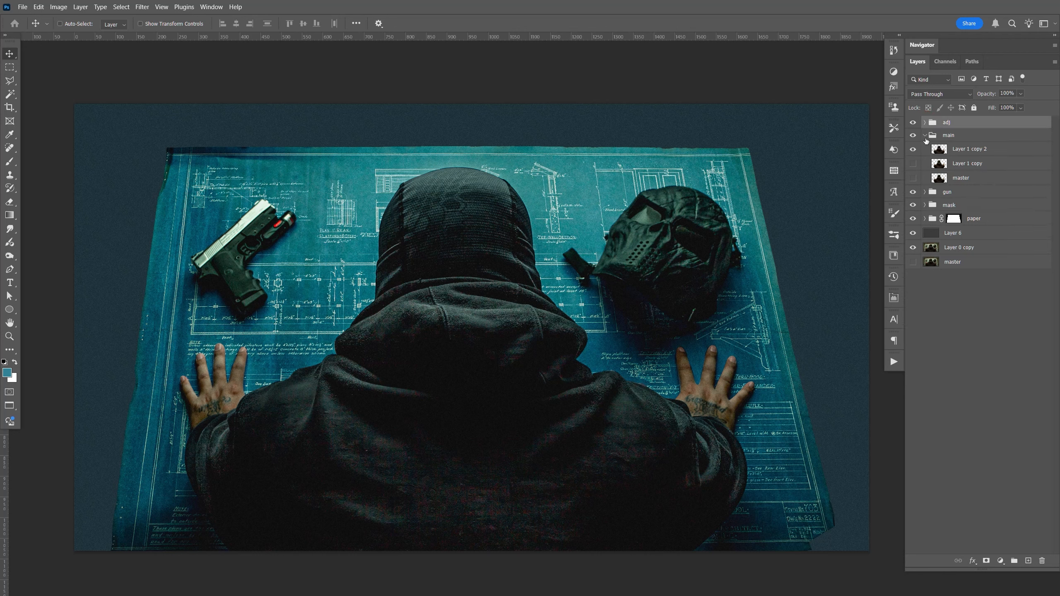
{"action": "left_click", "coordinate": [925, 135]}
{"action": "left_click", "coordinate": [924, 161]}
{"action": "left_click", "coordinate": [968, 176]}
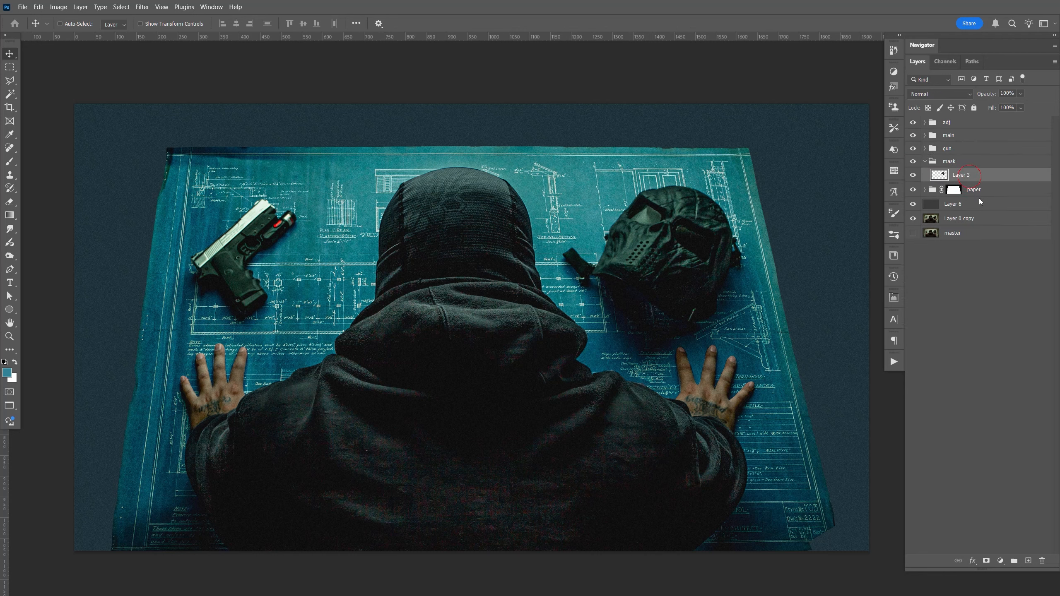
{"action": "key", "text": "ctrl+j"}
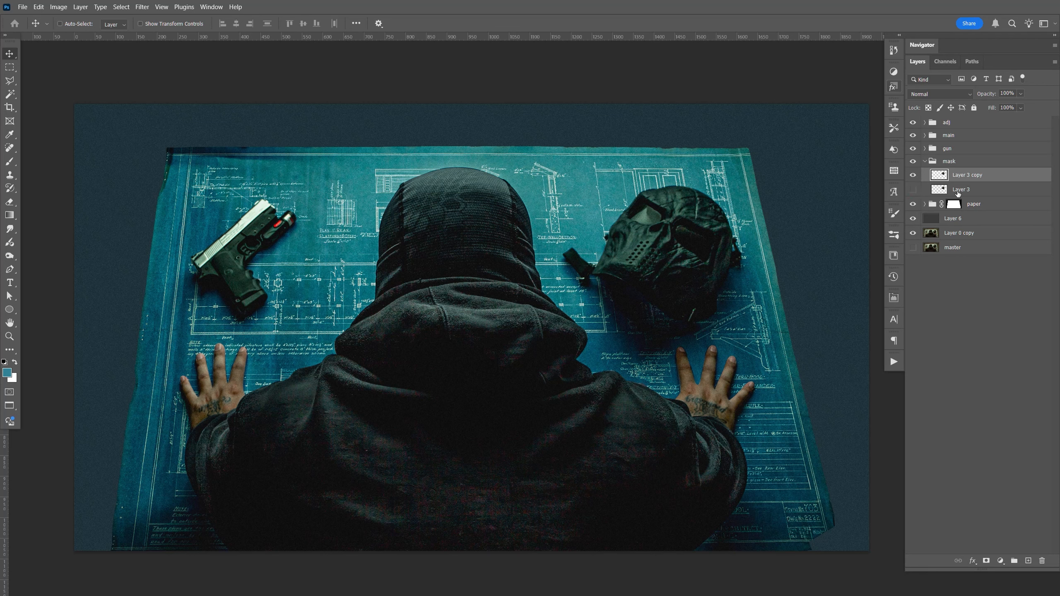
{"action": "double_click", "coordinate": [961, 190]}
{"action": "type", "text": "master"}
{"action": "key", "text": "Return"}
Run the HDR and Sharpen Low actions on Layer 3 copy.
{"action": "left_click", "coordinate": [971, 175]}
{"action": "left_click", "coordinate": [894, 361]}
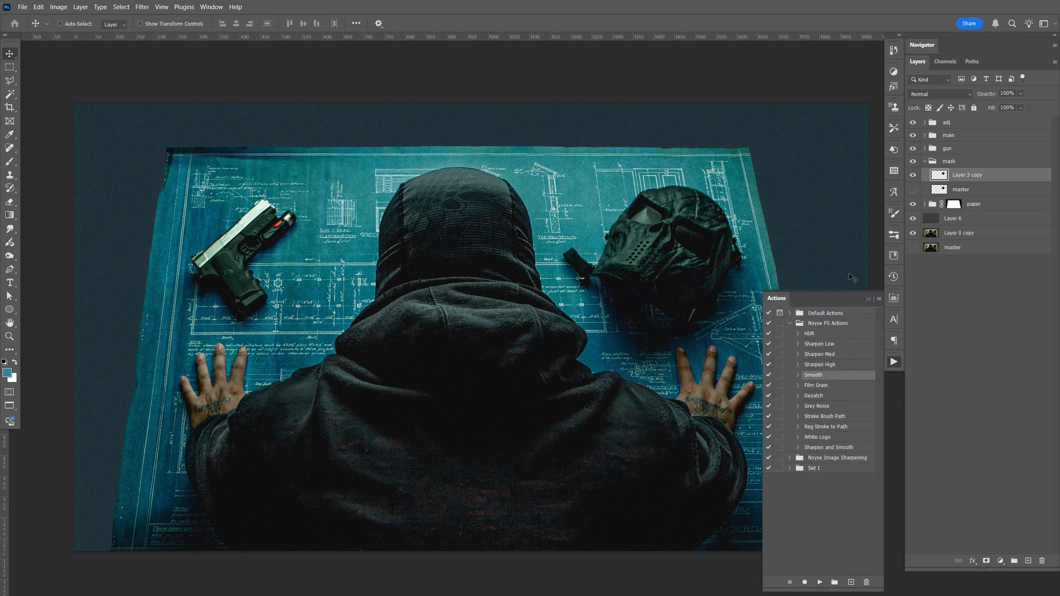
{"action": "left_click", "coordinate": [828, 334]}
{"action": "left_click", "coordinate": [819, 582]}
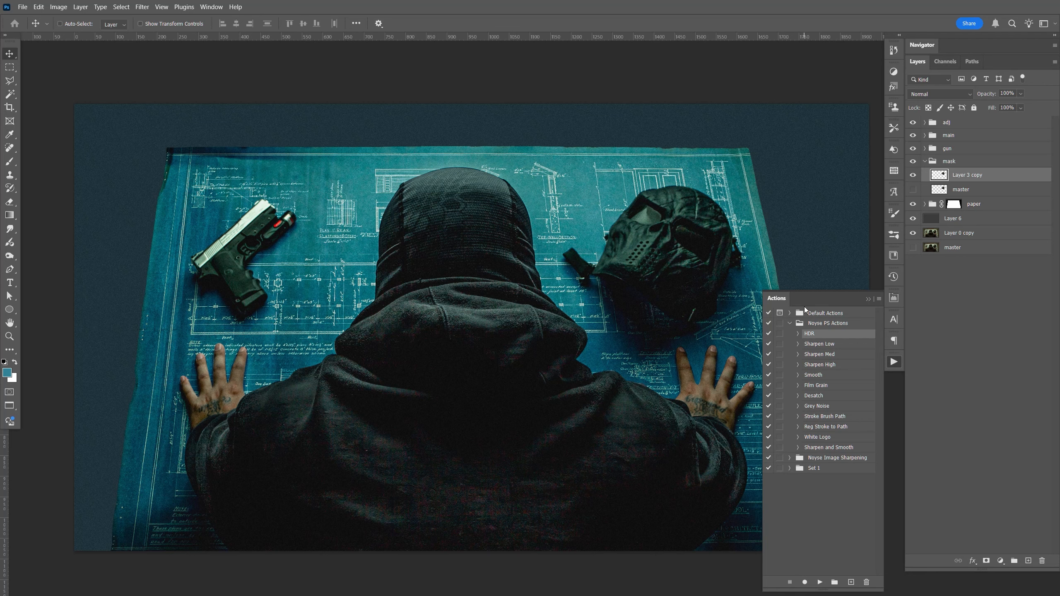
{"action": "left_click", "coordinate": [824, 343]}
{"action": "left_click", "coordinate": [820, 583]}
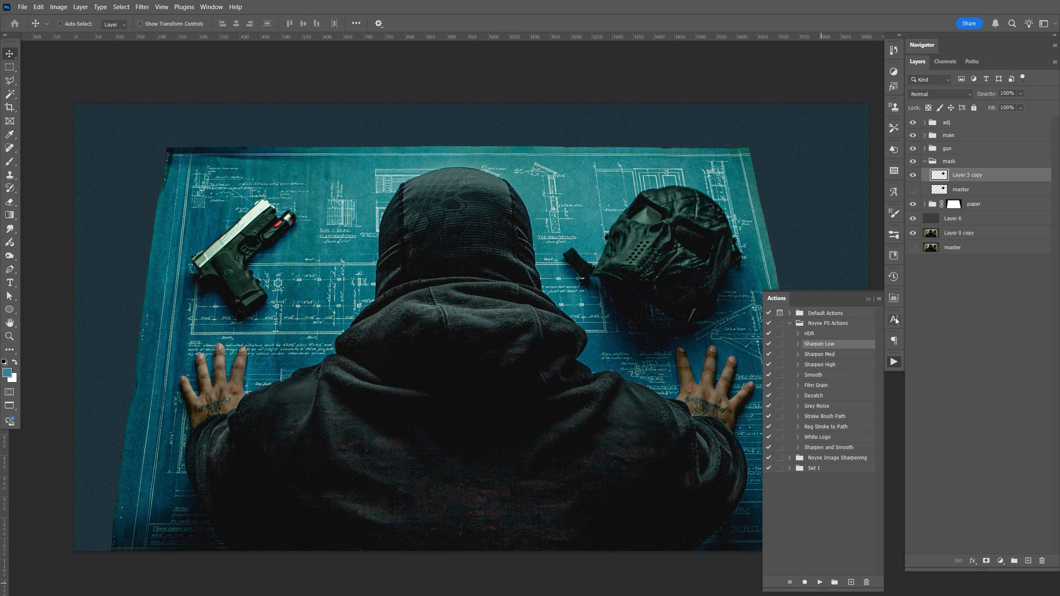
{"action": "left_click", "coordinate": [894, 362]}
Apply Levels to Layer 3 copy with the black input at about 22 and the midtones at 1.45.
{"action": "key", "text": "ctrl+l"}
{"action": "left_click_drag", "start_coordinate": [799, 291], "coordinate": [744, 291]}
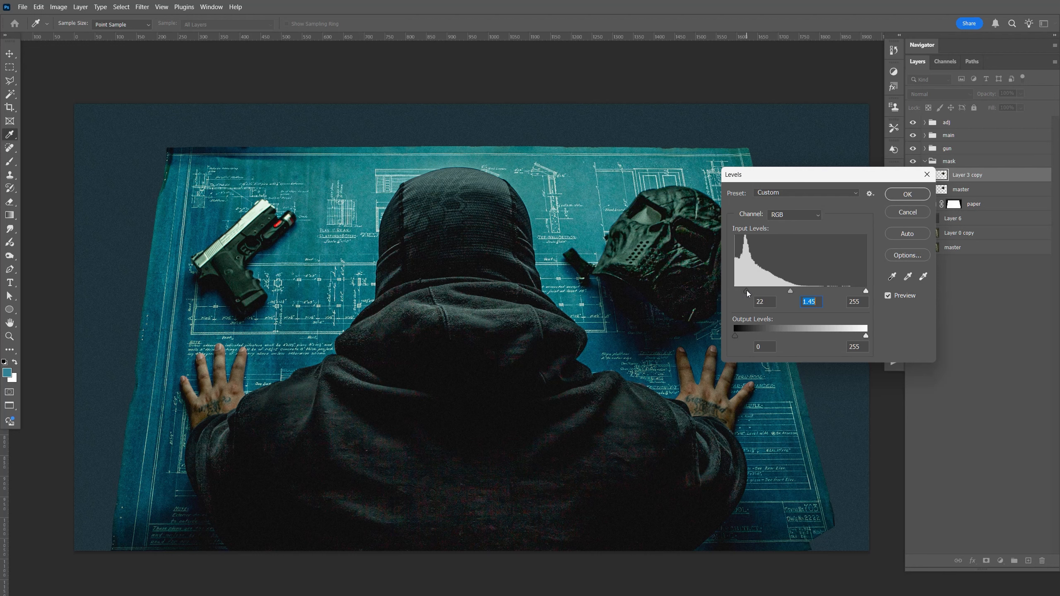
{"action": "left_click_drag", "start_coordinate": [748, 291], "coordinate": [747, 291]}
{"action": "left_click", "coordinate": [901, 198]}
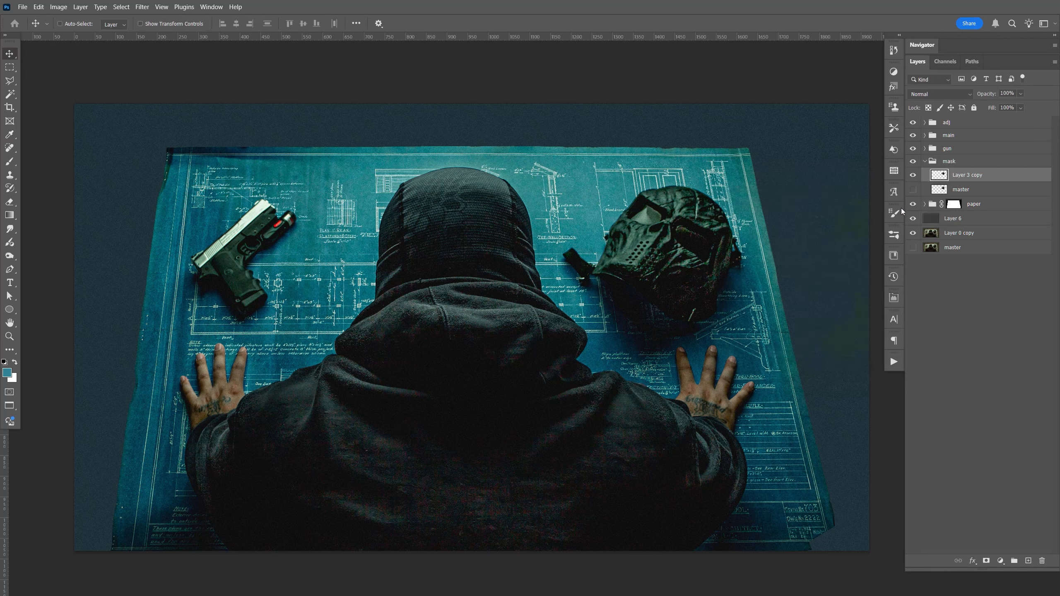
Run the Desatch action on Layer 3 copy.
{"action": "left_click", "coordinate": [893, 360]}
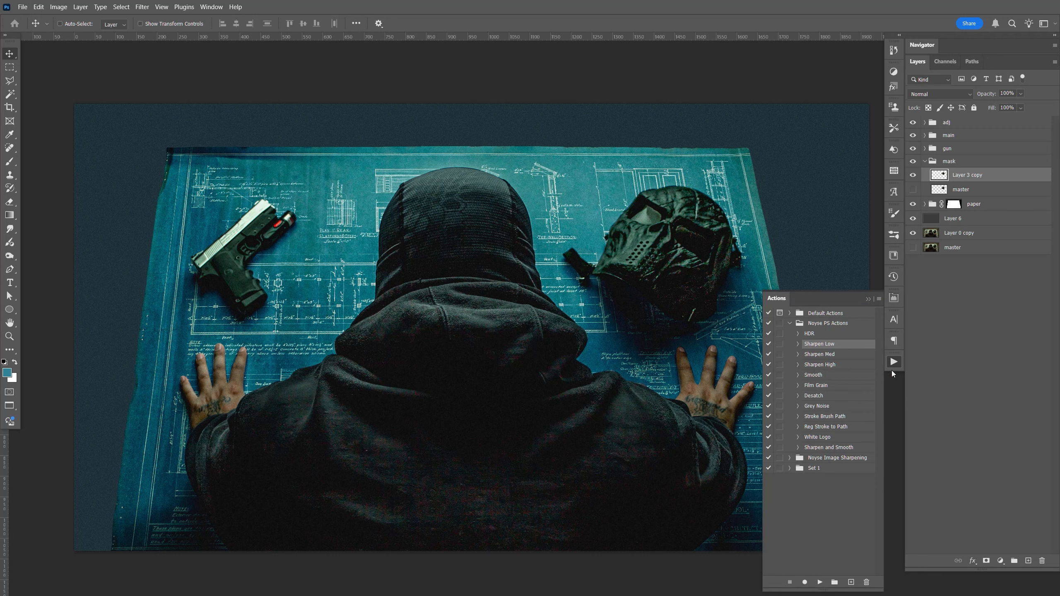
{"action": "left_click", "coordinate": [831, 395]}
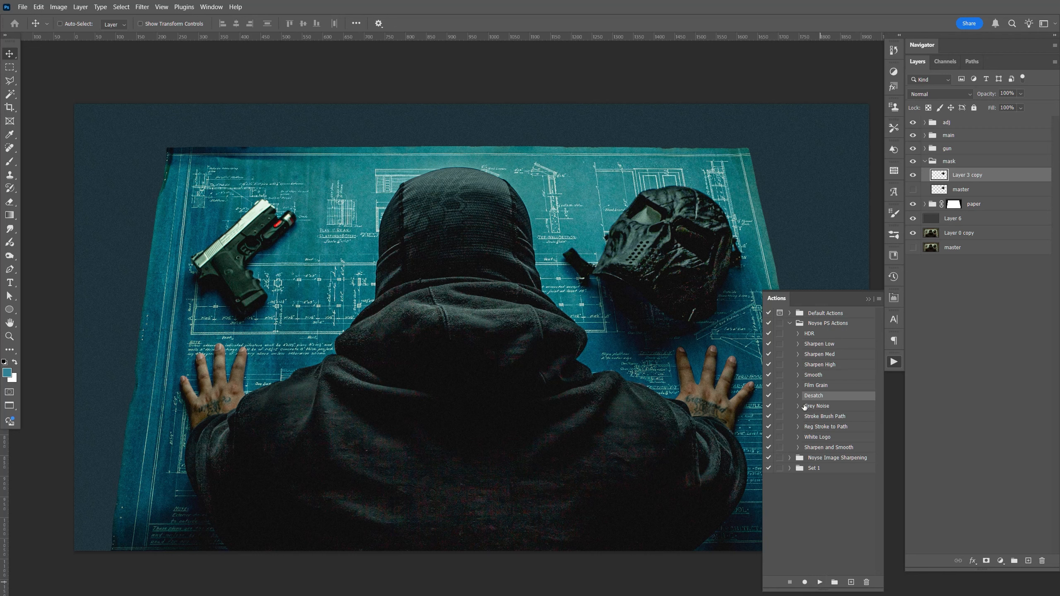
{"action": "left_click", "coordinate": [894, 361]}
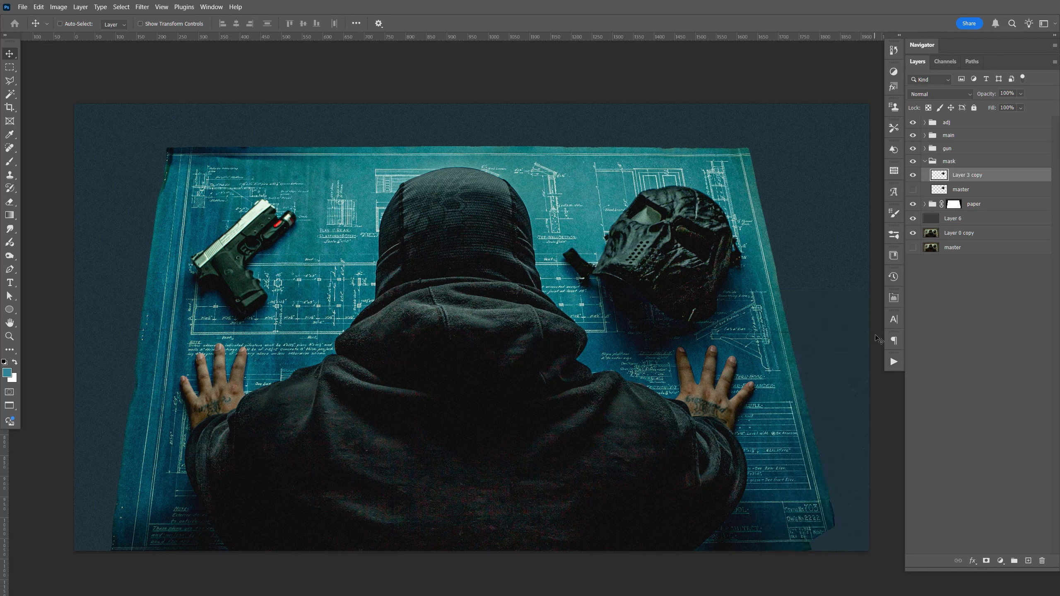
{"action": "key", "text": "ctrl"}
{"action": "left_click", "coordinate": [893, 361]}
{"action": "left_click", "coordinate": [819, 582]}
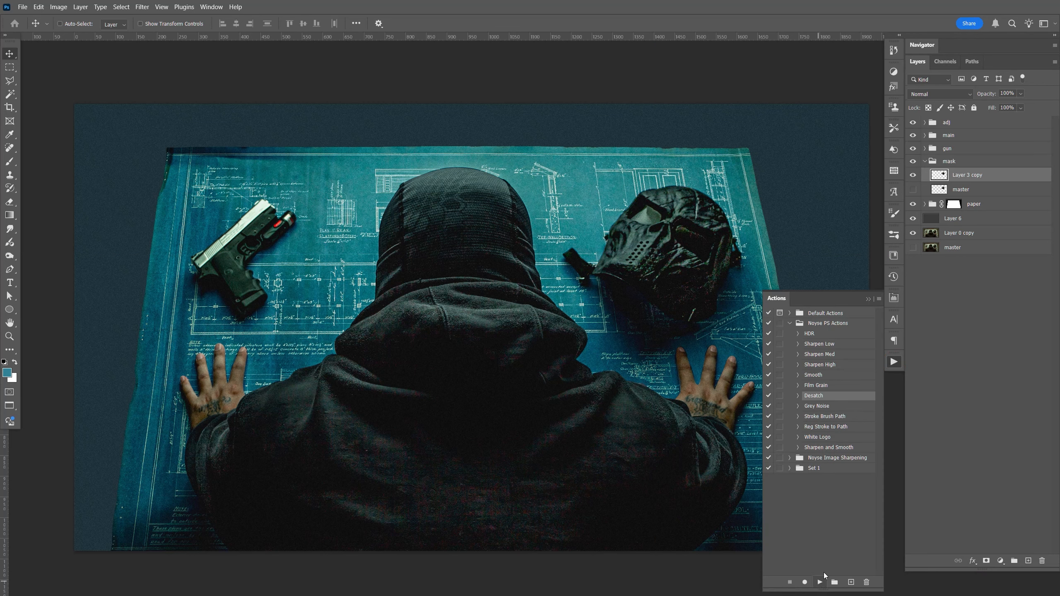
{"action": "left_click", "coordinate": [896, 365]}
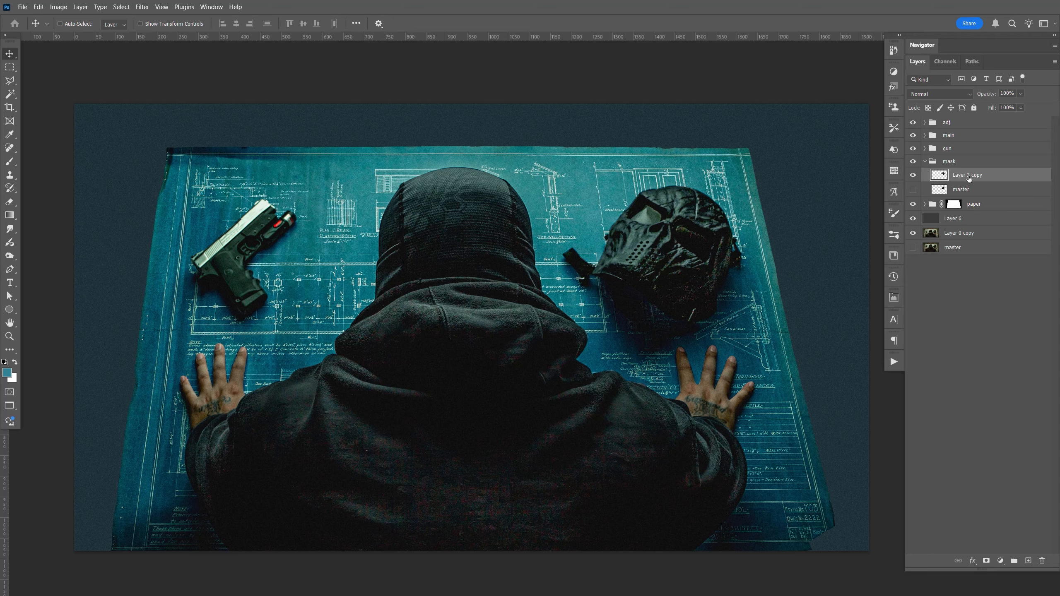
Duplicate Layer 3 copy and run the Smooth action on the new duplicate of the mask.
{"action": "key", "text": "ctrl+plus"}
{"action": "key", "text": "ctrl+plus"}
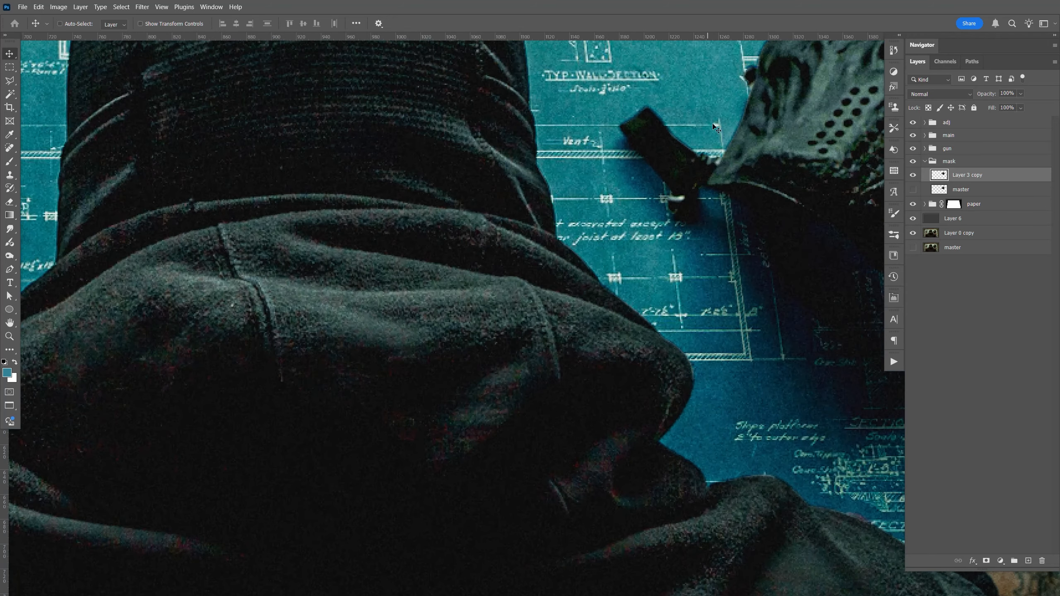
{"action": "left_click_drag", "start_coordinate": [734, 319], "coordinate": [486, 344]}
{"action": "left_click_drag", "start_coordinate": [691, 346], "coordinate": [452, 383]}
{"action": "left_click_drag", "start_coordinate": [753, 342], "coordinate": [770, 466]}
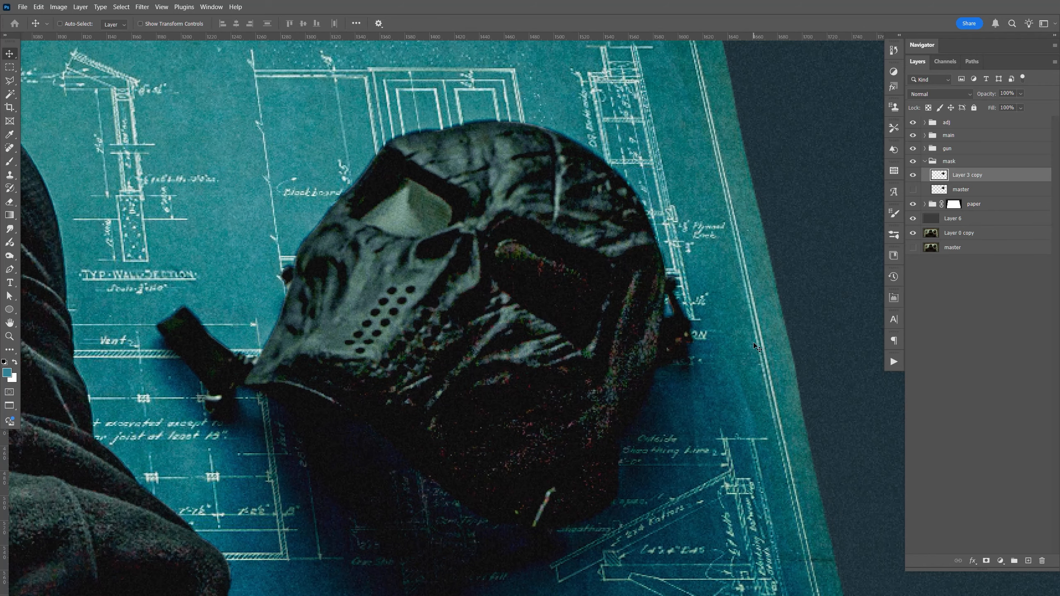
{"action": "key", "text": "ctrl+j"}
{"action": "left_click", "coordinate": [894, 361]}
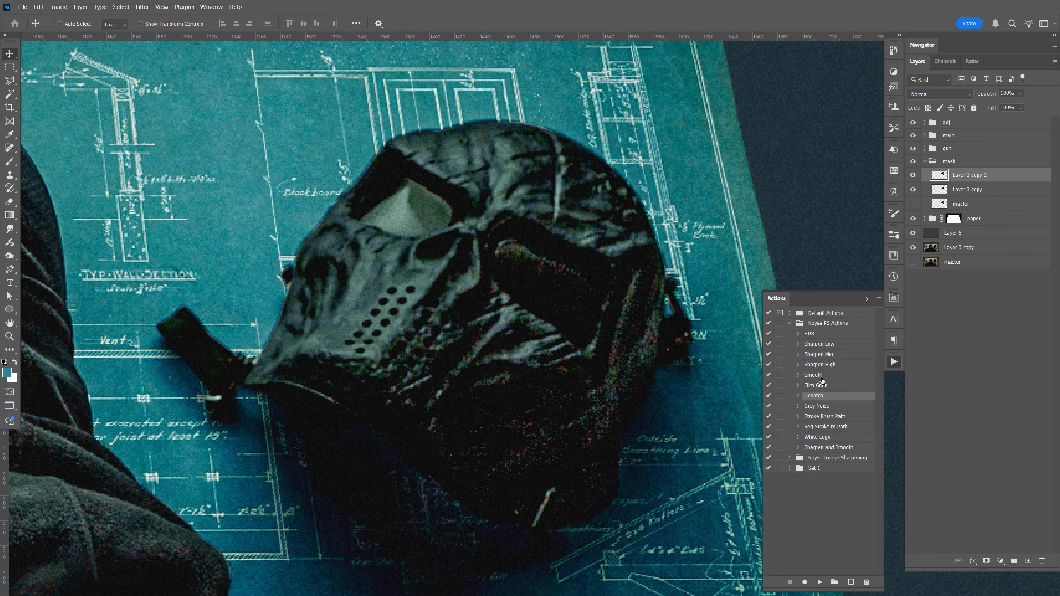
{"action": "left_click", "coordinate": [825, 379]}
{"action": "left_click", "coordinate": [820, 582]}
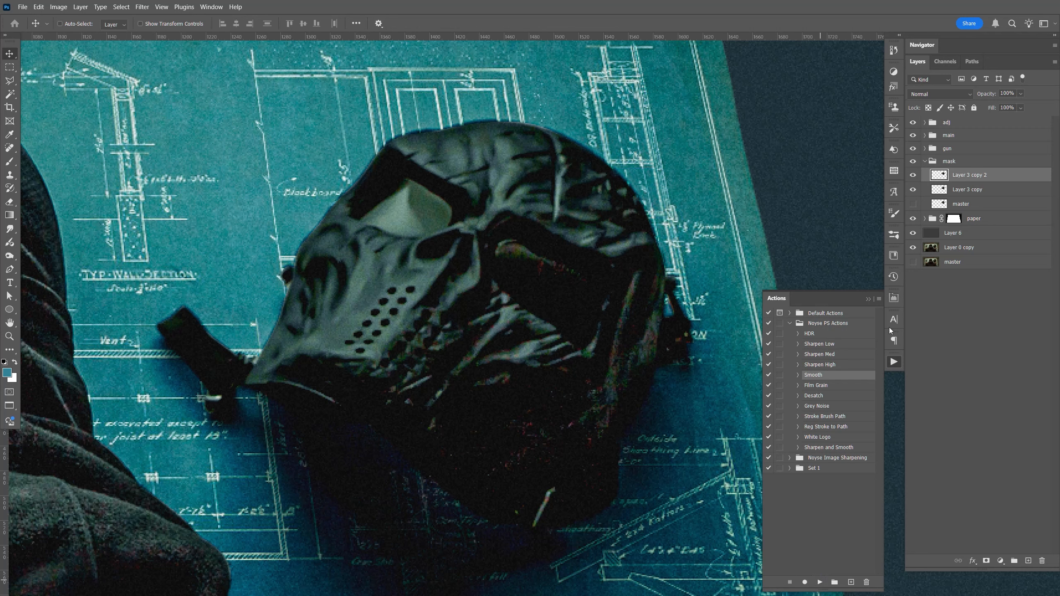
{"action": "left_click", "coordinate": [893, 361]}
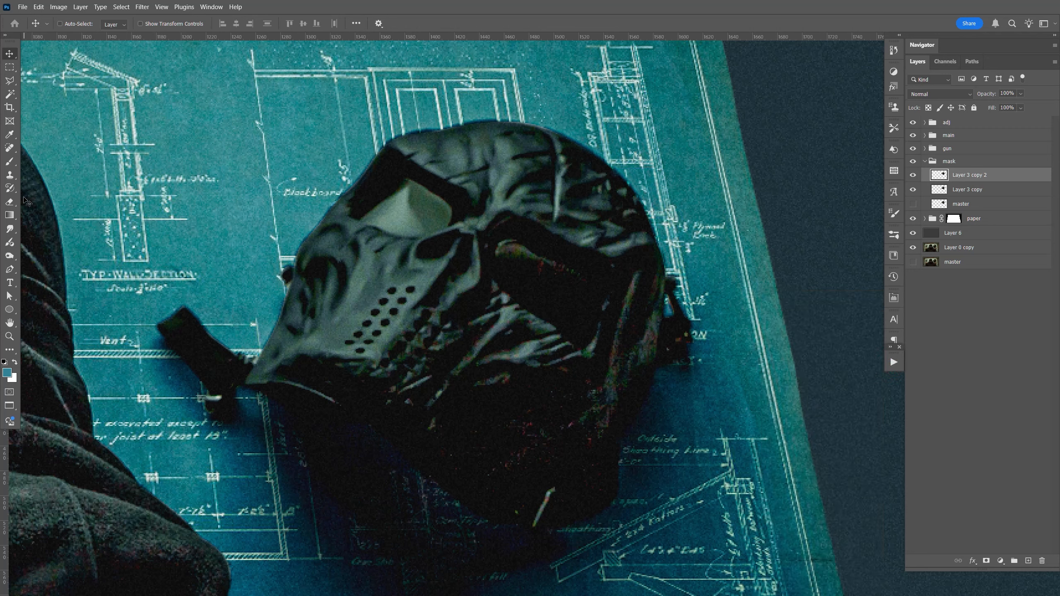
Remove the coloured specks from the mask's dark lower area and dark eye socket with the Spot Healing Brush.
{"action": "left_click", "coordinate": [9, 147]}
{"action": "left_click", "coordinate": [46, 172]}
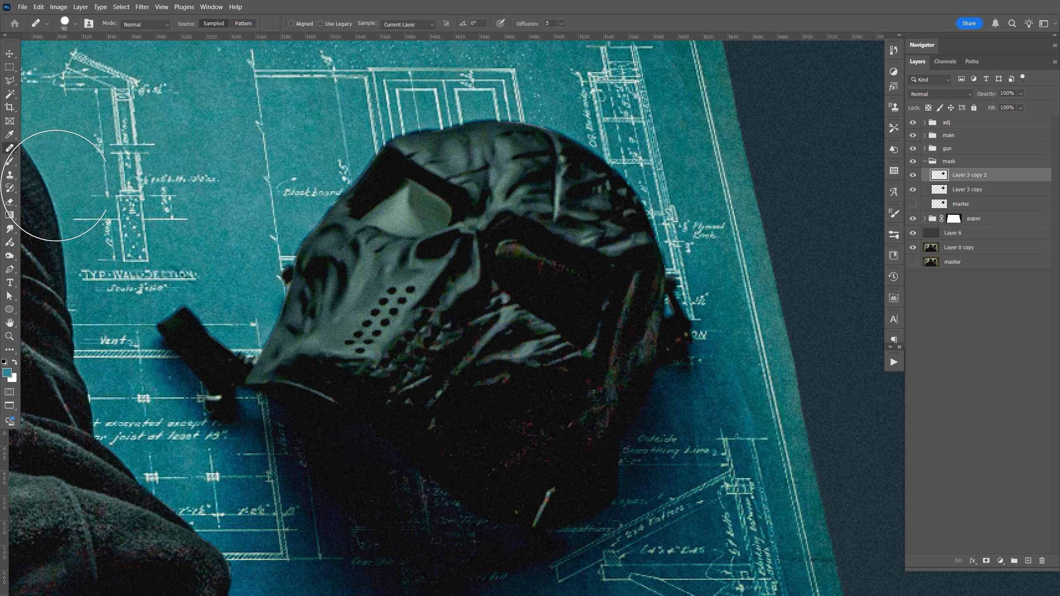
{"action": "left_click", "coordinate": [10, 148]}
{"action": "left_click", "coordinate": [31, 149]}
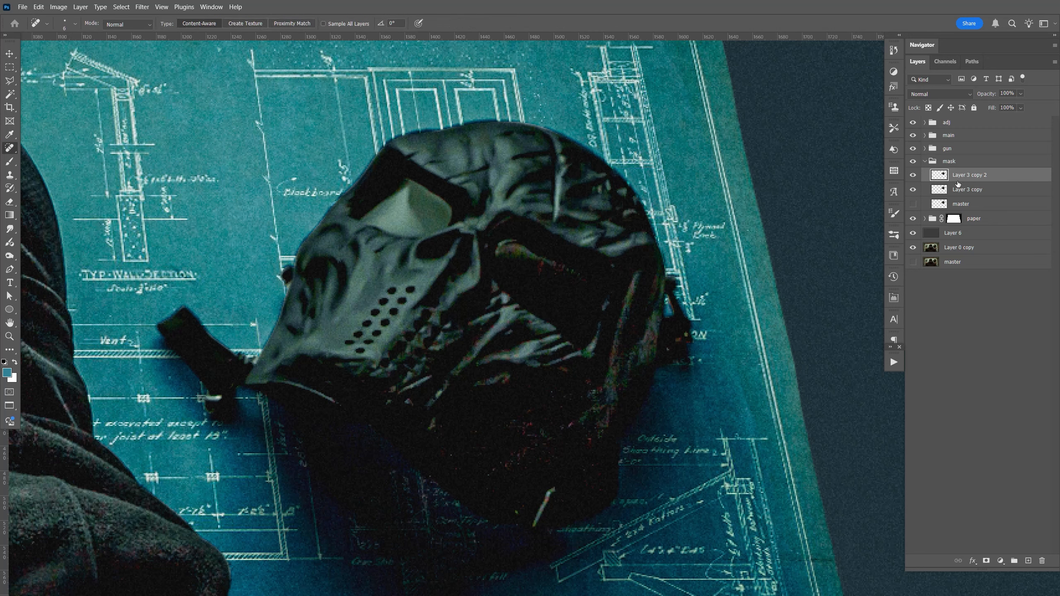
{"action": "key", "text": "bracketright"}
{"action": "key", "text": "bracketright"}
{"action": "key", "text": "bracketright"}
{"action": "key", "text": "bracketright"}
{"action": "key", "text": "bracketright"}
{"action": "key", "text": "bracketright"}
{"action": "left_click_drag", "start_coordinate": [521, 431], "coordinate": [529, 429]}
{"action": "left_click_drag", "start_coordinate": [504, 468], "coordinate": [564, 436]}
{"action": "left_click", "coordinate": [486, 438]}
{"action": "left_click_drag", "start_coordinate": [542, 271], "coordinate": [578, 279]}
{"action": "key", "text": "bracketleft"}
{"action": "key", "text": "bracketleft"}
{"action": "key", "text": "bracketleft"}
{"action": "left_click", "coordinate": [9, 255]}
{"action": "left_click", "coordinate": [10, 269]}
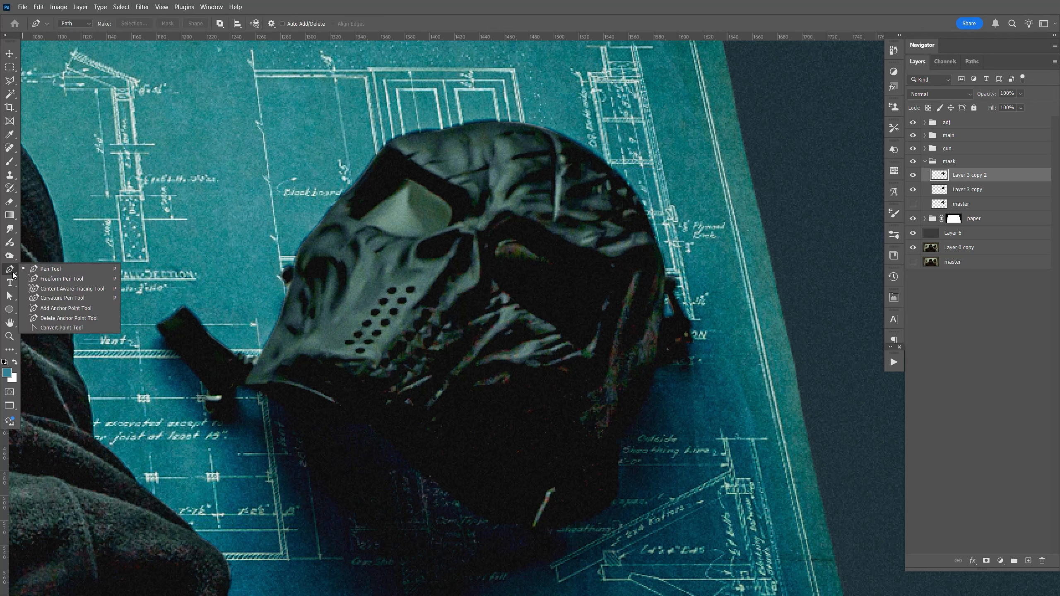
{"action": "left_click", "coordinate": [9, 256]}
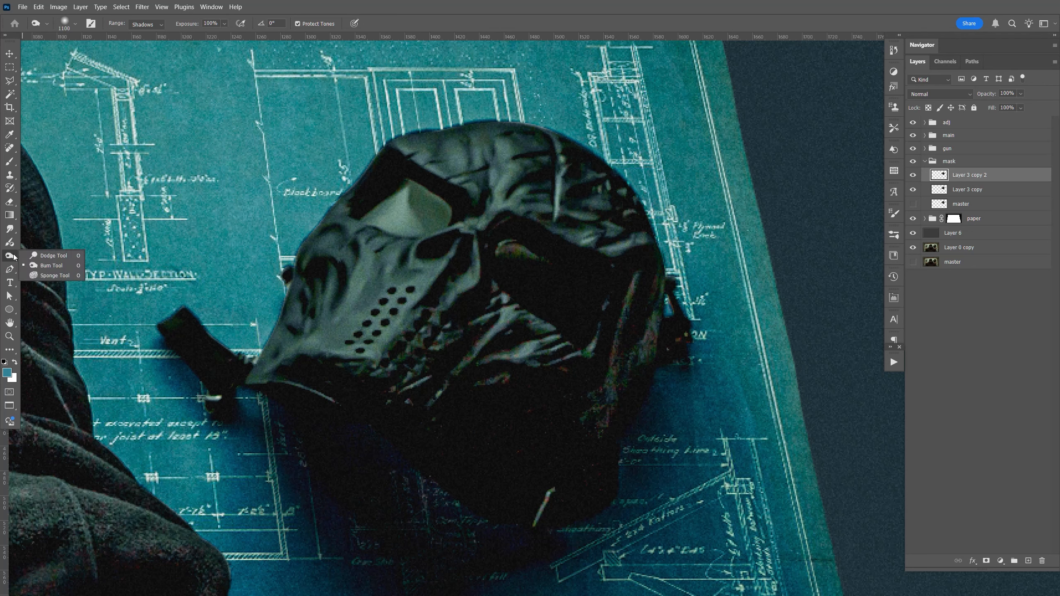
{"action": "left_click", "coordinate": [54, 275]}
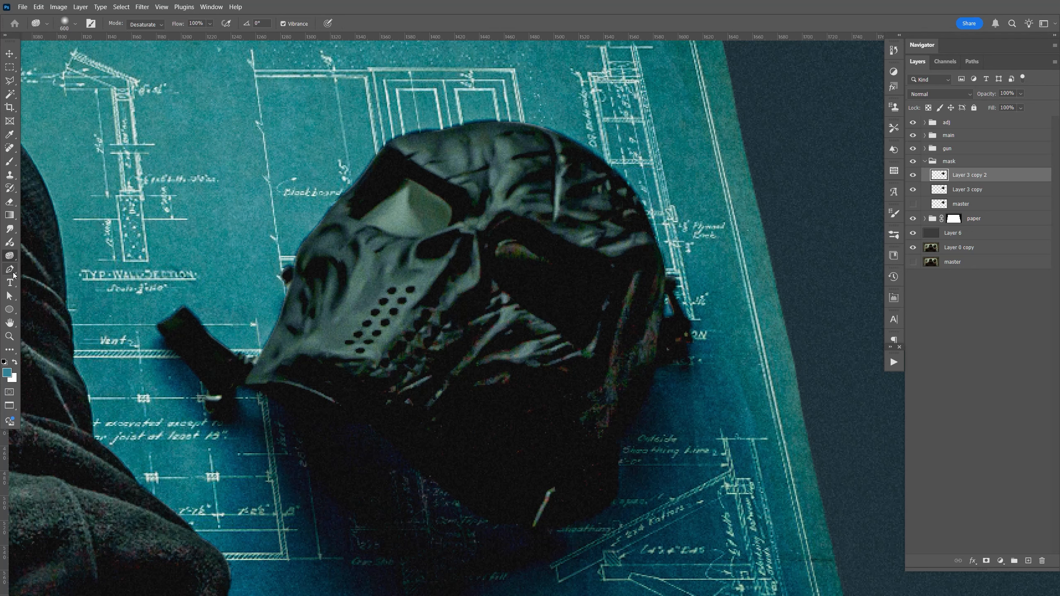
{"action": "left_click", "coordinate": [10, 269]}
{"action": "left_click", "coordinate": [13, 283]}
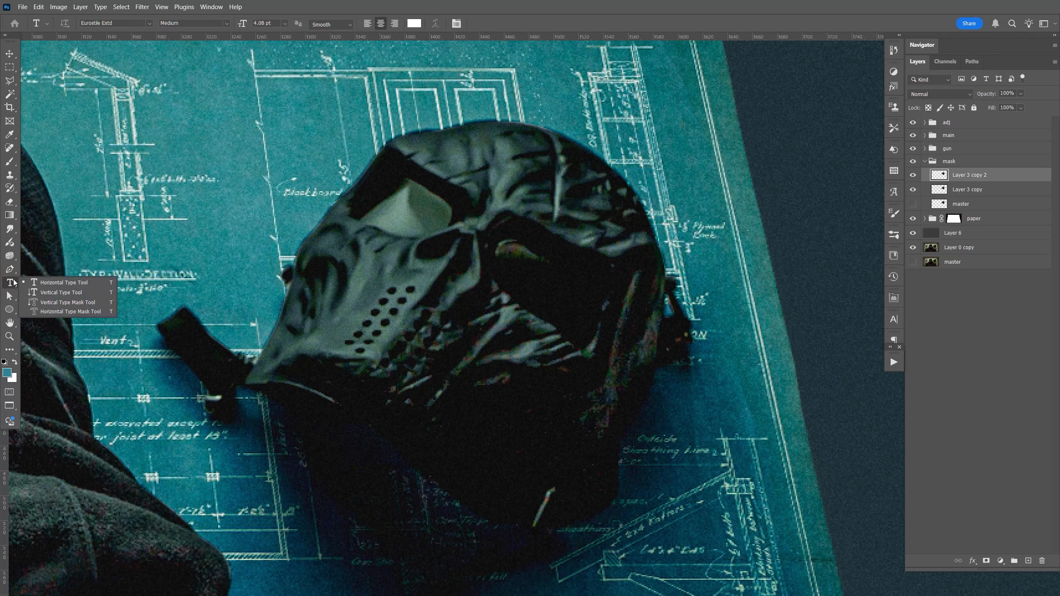
{"action": "left_click", "coordinate": [13, 258]}
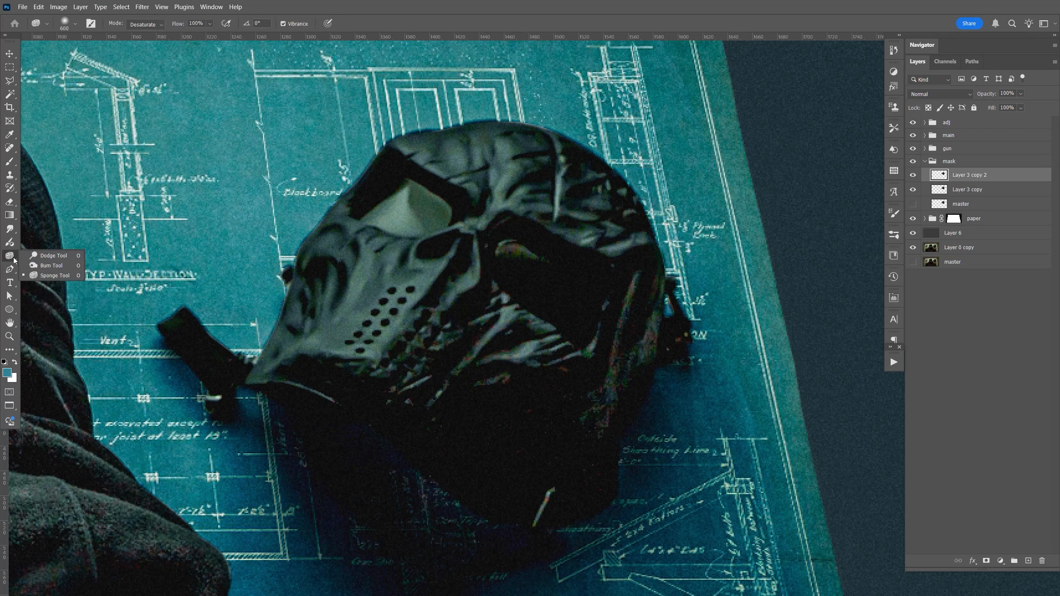
{"action": "left_click", "coordinate": [12, 232]}
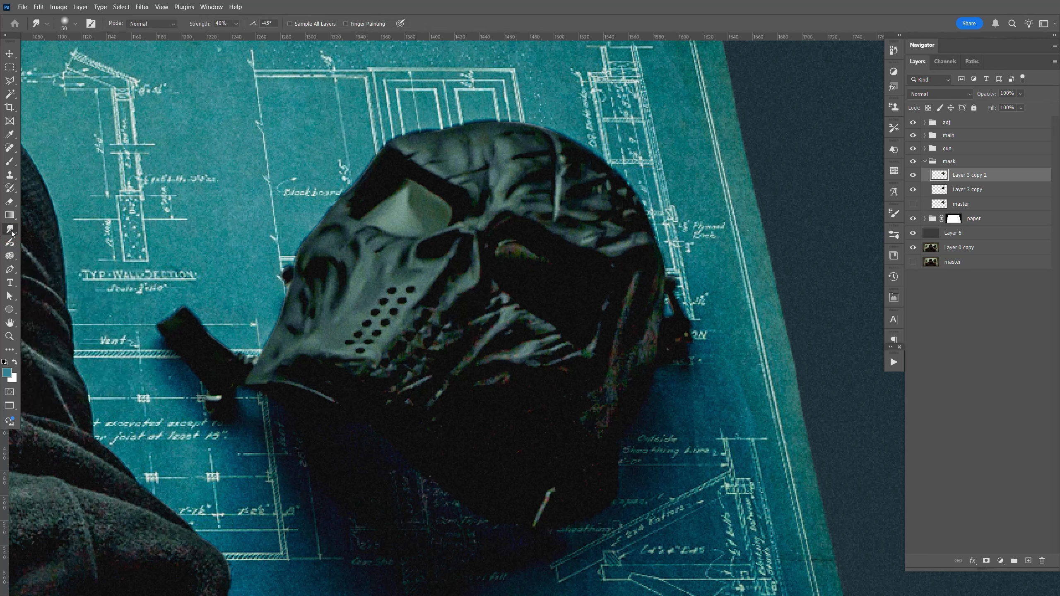
Smudge the rough details in the mask's dark eye socket, jaw and lower area with a small brush at 40% strength.
{"action": "key", "text": "bracketleft"}
{"action": "key", "text": "bracketleft"}
{"action": "key", "text": "bracketleft"}
{"action": "key", "text": "bracketleft"}
{"action": "key", "text": "bracketleft"}
{"action": "key", "text": "bracketleft"}
{"action": "key", "text": "bracketright"}
{"action": "mouse_move", "coordinate": [527, 424]}
{"action": "left_mouse_down"}
{"action": "mouse_move", "coordinate": [544, 410]}
{"action": "mouse_move", "coordinate": [529, 417]}
{"action": "mouse_move", "coordinate": [578, 405]}
{"action": "mouse_move", "coordinate": [595, 473]}
{"action": "left_mouse_up"}
{"action": "key", "text": "bracketleft"}
{"action": "key", "text": "bracketleft"}
{"action": "key", "text": "bracketleft"}
{"action": "key", "text": "bracketleft"}
{"action": "key", "text": "bracketright"}
{"action": "key", "text": "bracketright"}
{"action": "key", "text": "bracketright"}
{"action": "left_click_drag", "start_coordinate": [512, 254], "coordinate": [533, 267]}
{"action": "left_click_drag", "start_coordinate": [482, 388], "coordinate": [506, 383]}
{"action": "scroll", "coordinate": [490, 391], "scroll_direction": "down", "scroll_amount": 4}
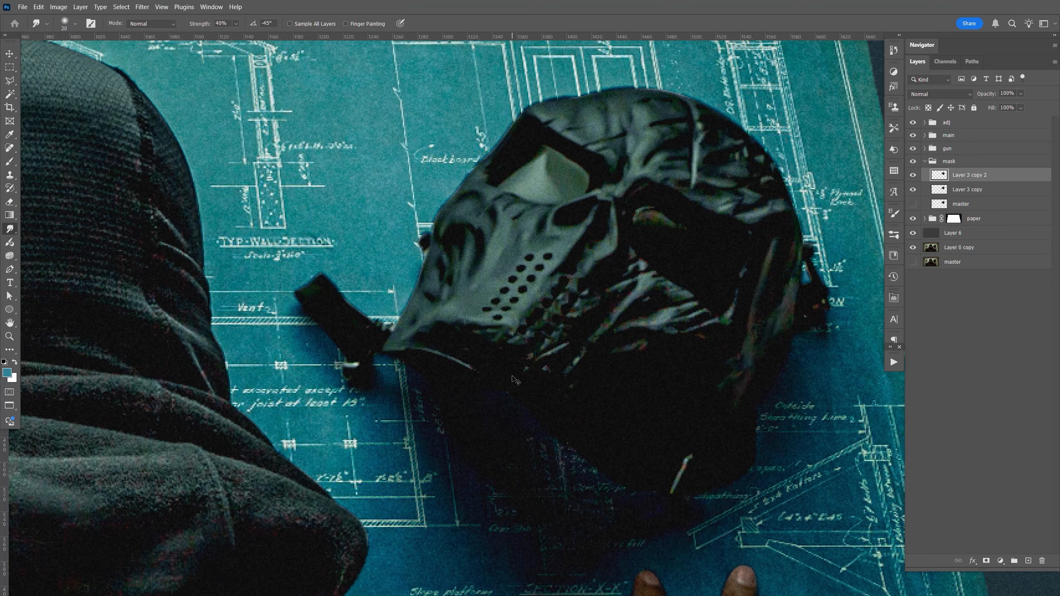
{"action": "scroll", "coordinate": [538, 407], "scroll_direction": "down", "scroll_amount": 3}
{"action": "left_click_drag", "start_coordinate": [499, 392], "coordinate": [511, 391]}
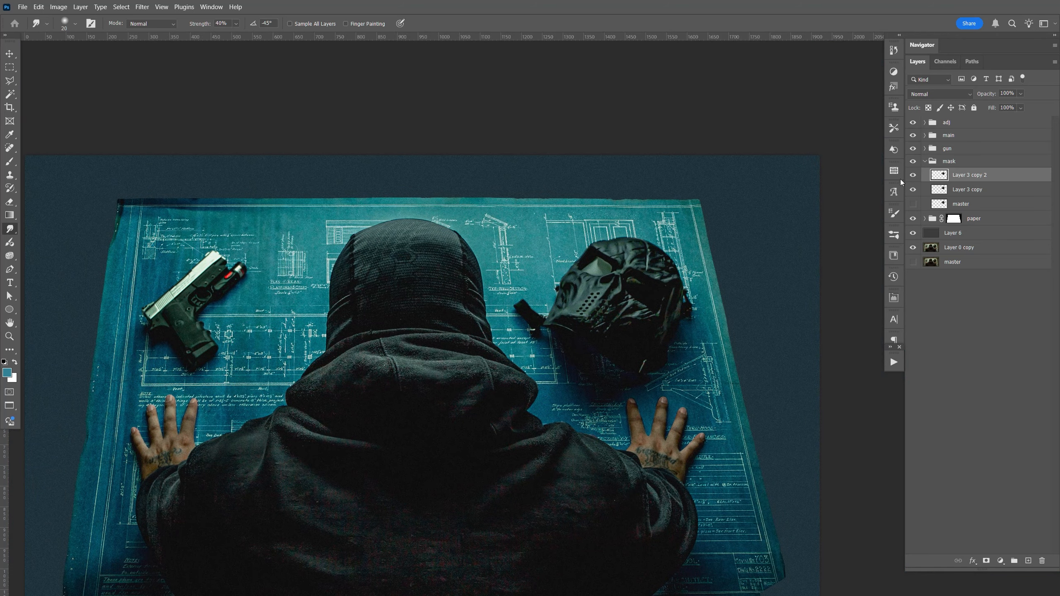
Add a layer mask to Layer 3 copy 2 and paint black over the mask's lit cheek and brow with a 100 px brush.
{"action": "left_click", "coordinate": [912, 178]}
{"action": "left_click", "coordinate": [913, 177]}
{"action": "left_click", "coordinate": [987, 562]}
{"action": "key", "text": "b"}
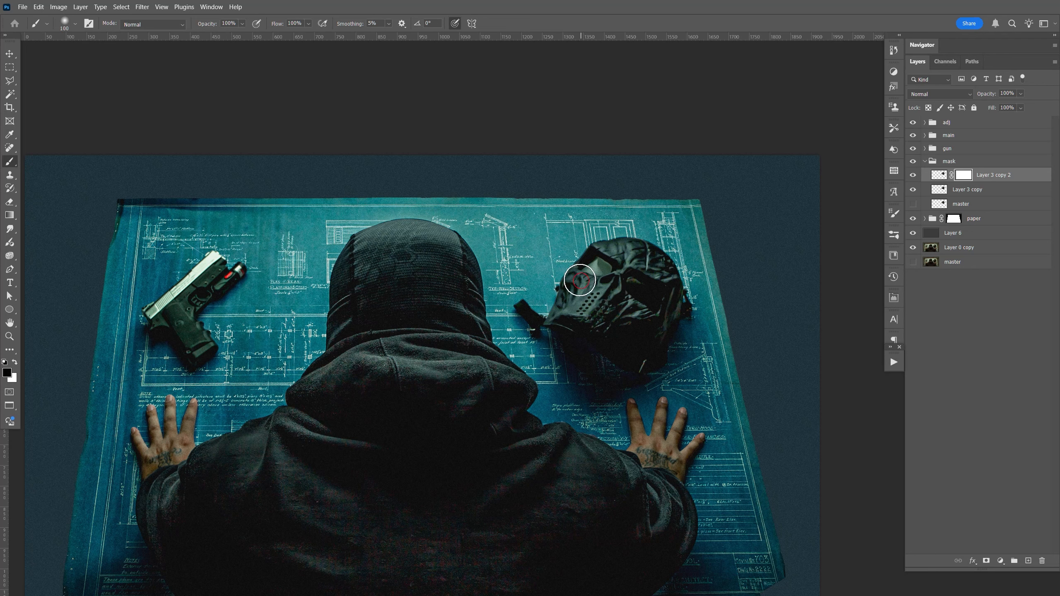
{"action": "left_click_drag", "start_coordinate": [566, 292], "coordinate": [558, 301]}
{"action": "mouse_move", "coordinate": [581, 263]}
{"action": "left_mouse_down"}
{"action": "mouse_move", "coordinate": [638, 243]}
{"action": "mouse_move", "coordinate": [668, 261]}
{"action": "mouse_move", "coordinate": [621, 256]}
{"action": "mouse_move", "coordinate": [586, 298]}
{"action": "left_mouse_up"}
{"action": "left_click_drag", "start_coordinate": [542, 408], "coordinate": [639, 304]}
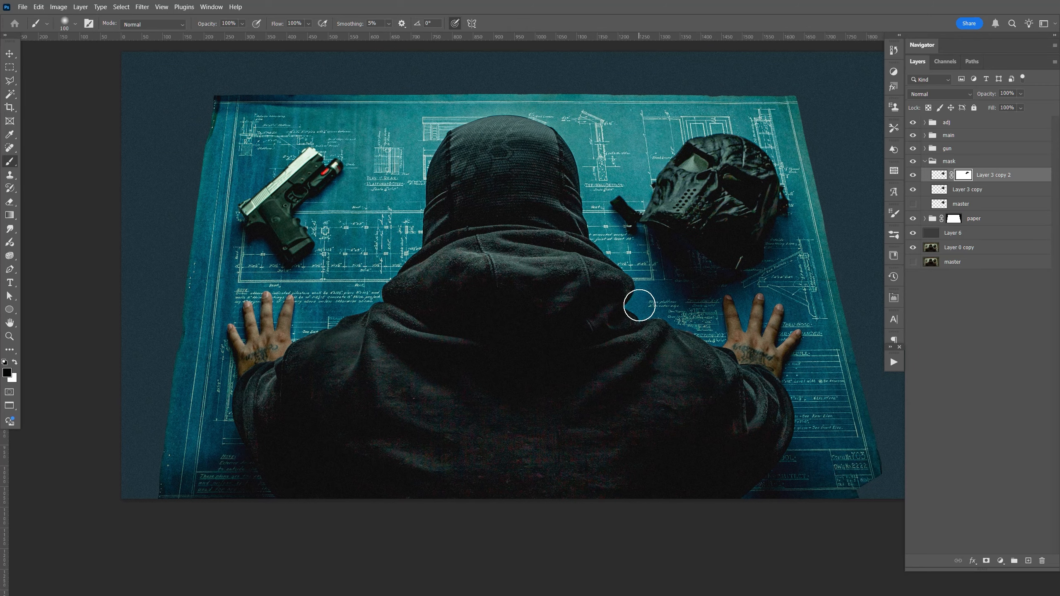
{"action": "key", "text": "v"}
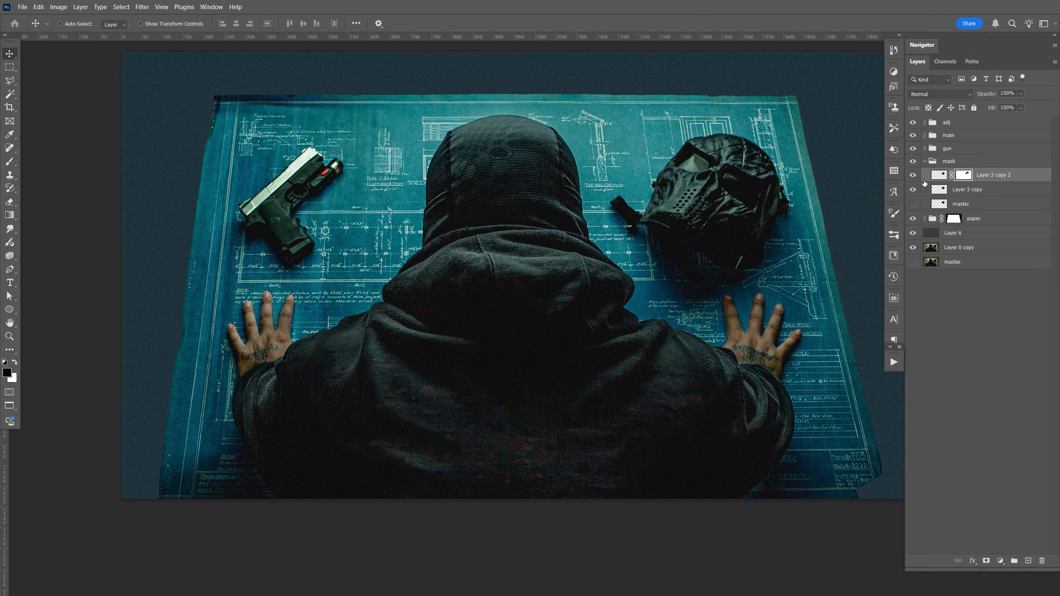
Duplicate Layer 2 in the gun group, then rename the original as master and hide it.
{"action": "left_click", "coordinate": [925, 162]}
{"action": "left_click", "coordinate": [924, 148]}
{"action": "left_click", "coordinate": [976, 162]}
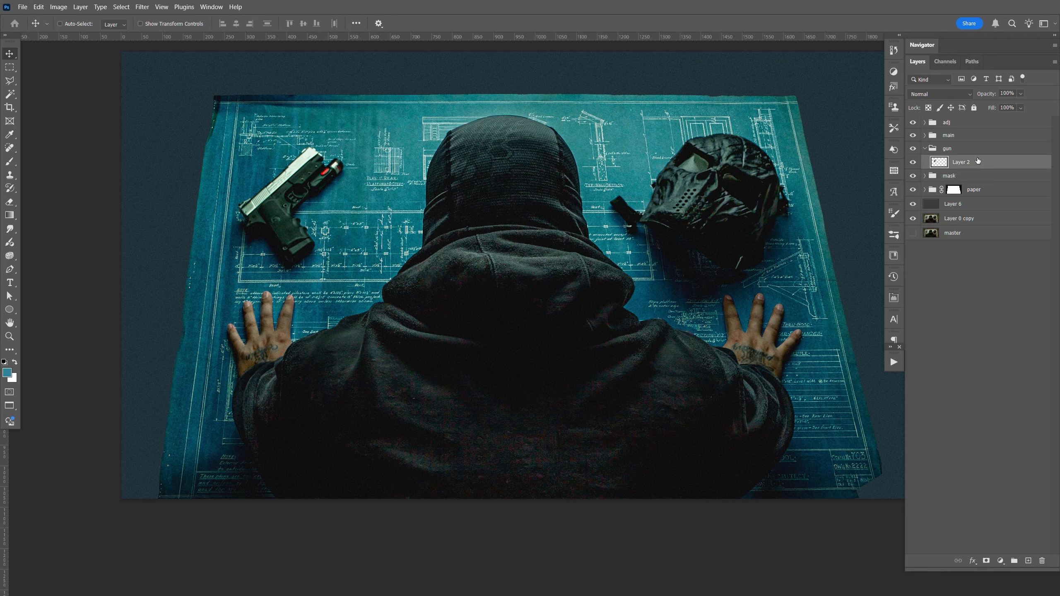
{"action": "double_click", "coordinate": [962, 177]}
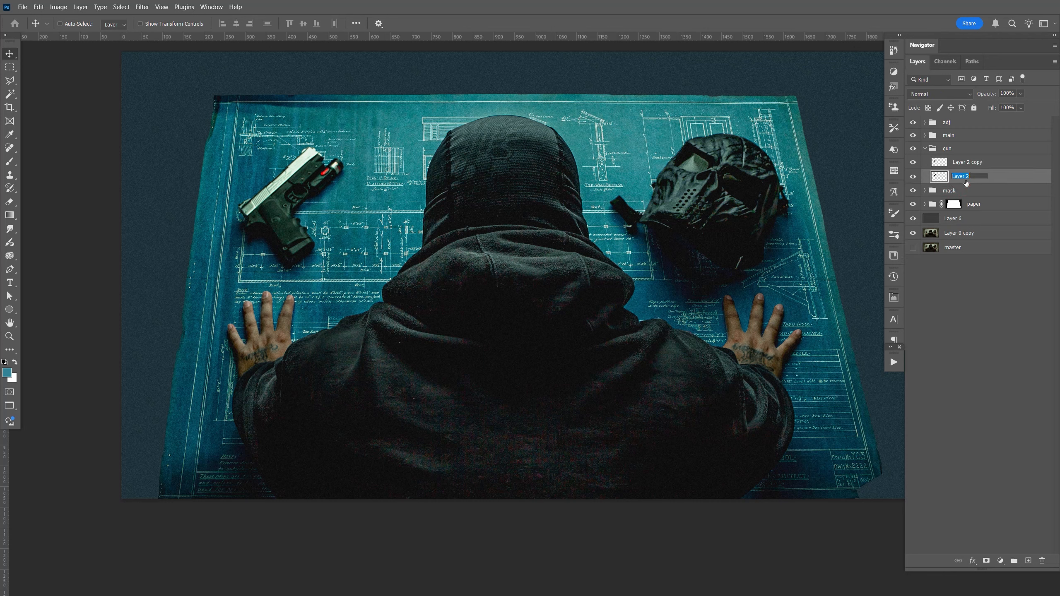
{"action": "key", "text": "Return"}
{"action": "left_click", "coordinate": [913, 177]}
{"action": "left_click", "coordinate": [940, 162]}
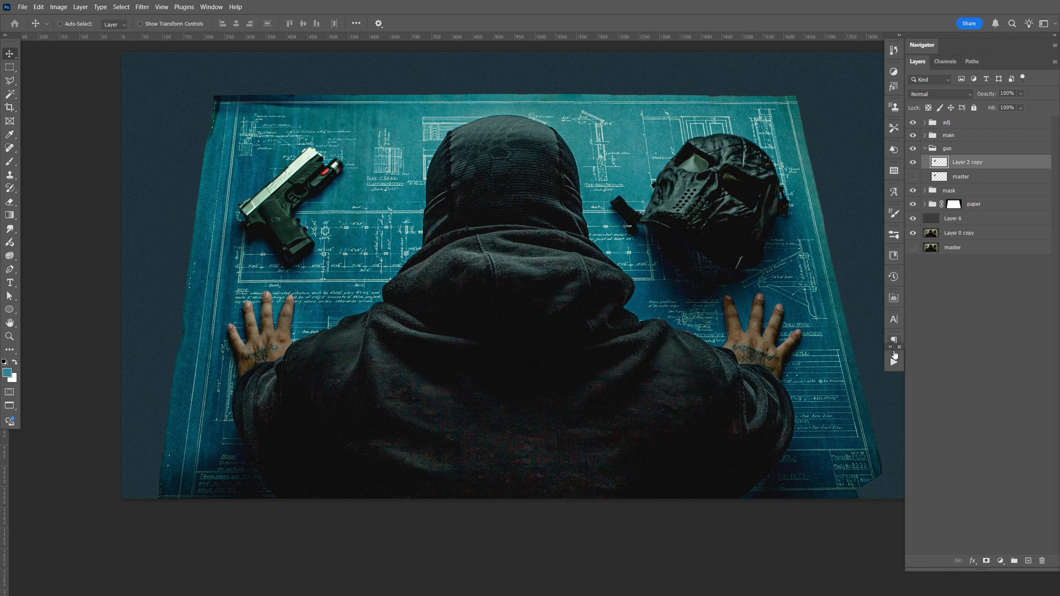
Run the Sharpen Low action on Layer 2 copy.
{"action": "left_click", "coordinate": [894, 361]}
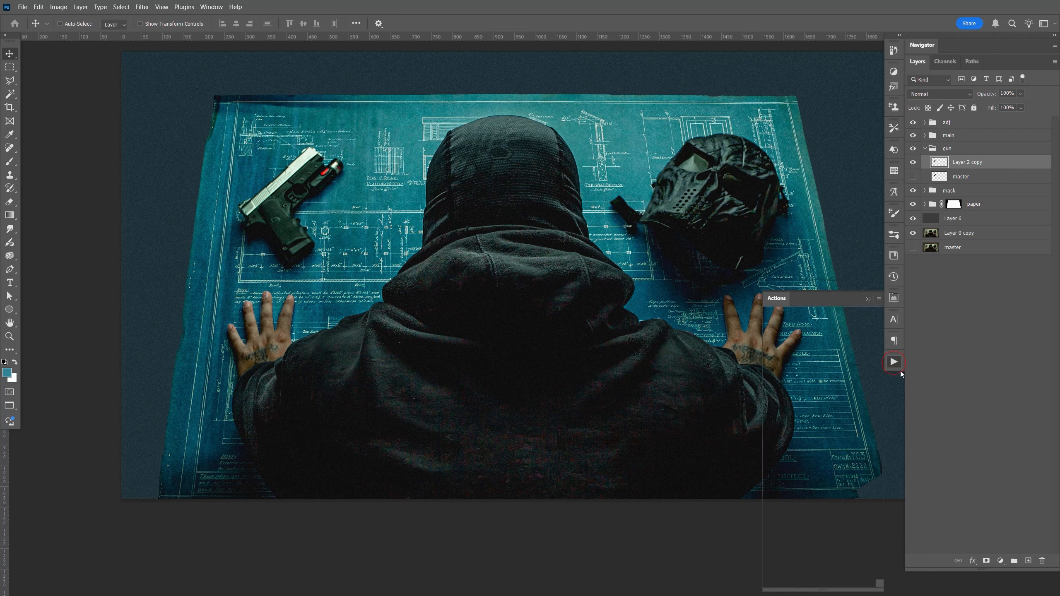
{"action": "left_click", "coordinate": [831, 343]}
{"action": "left_click", "coordinate": [820, 582]}
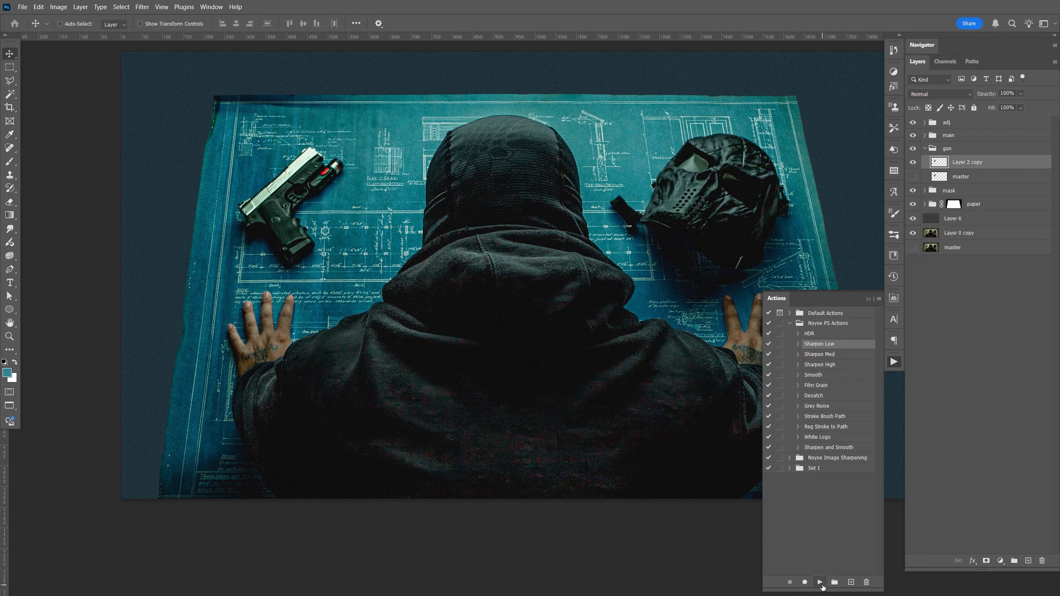
{"action": "left_click", "coordinate": [894, 362]}
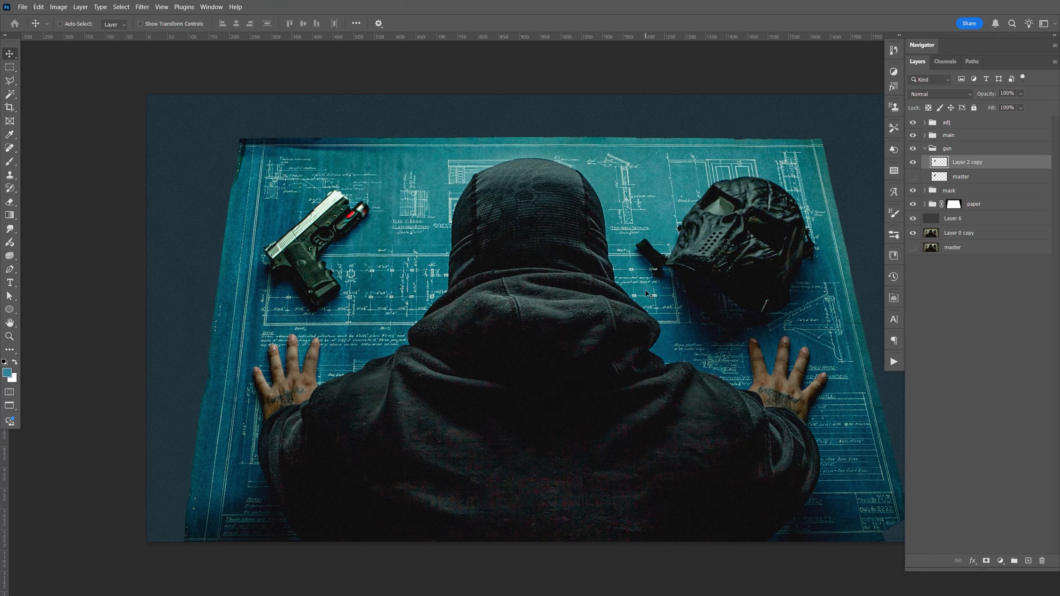
Place the 016 concrete texture from Adobe Bridge at 37.59% scale, directly beneath the paper group.
{"action": "key", "text": "alt+Tab"}
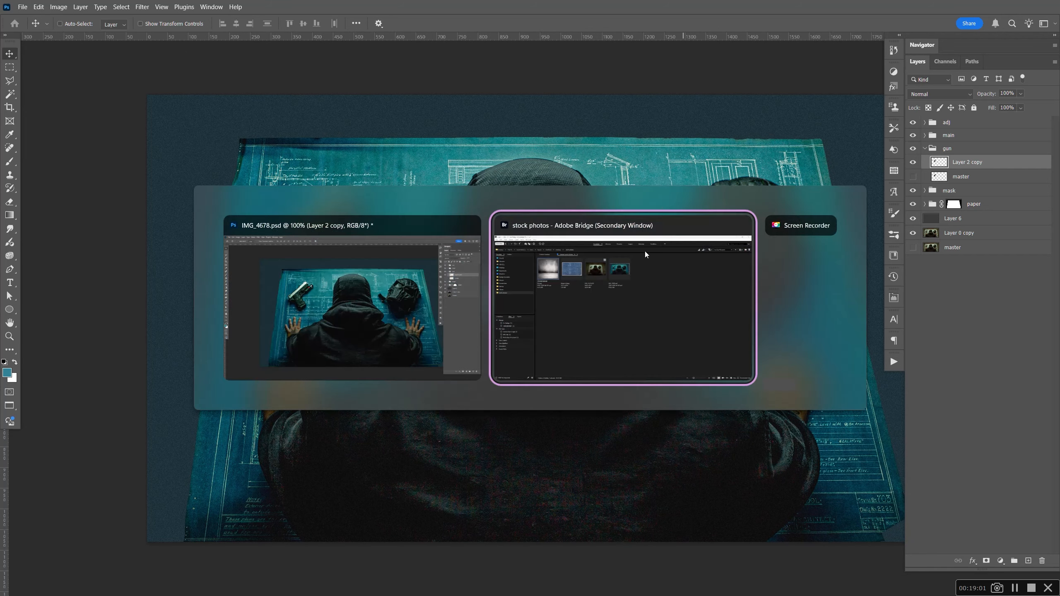
{"action": "left_click", "coordinate": [622, 355]}
{"action": "left_click_drag", "start_coordinate": [219, 133], "coordinate": [538, 358]}
{"action": "key", "text": "alt+Tab"}
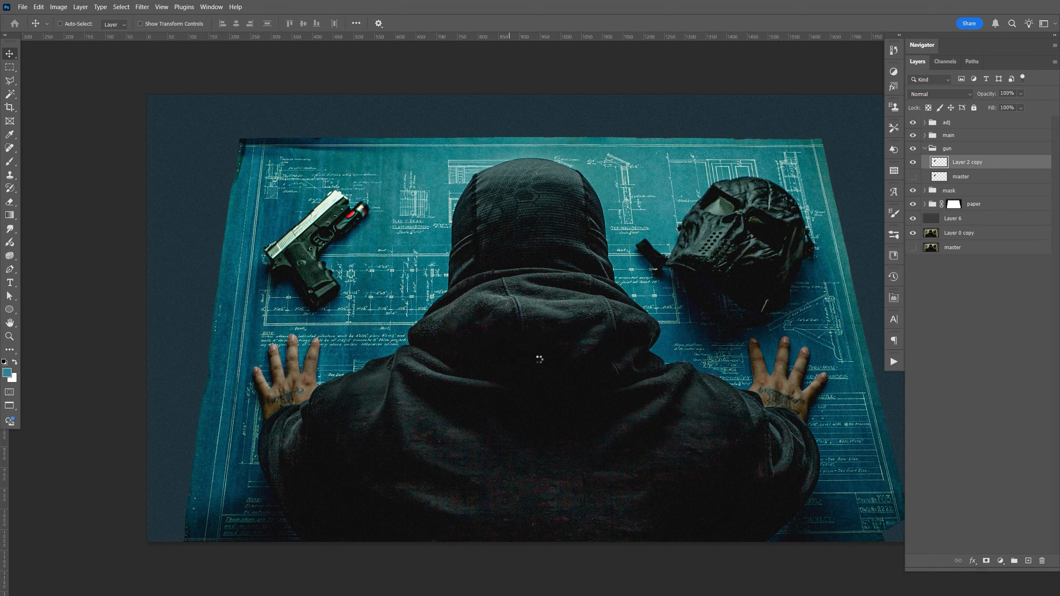
{"action": "key", "text": "ctrl+minus"}
{"action": "key", "text": "ctrl+minus"}
{"action": "key", "text": "ctrl+minus"}
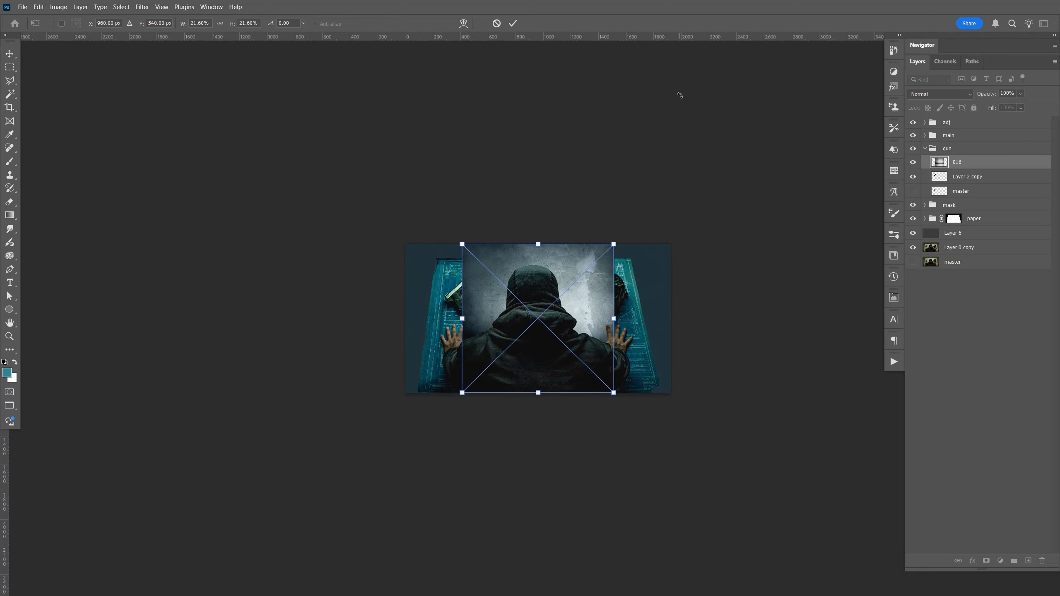
{"action": "left_click_drag", "start_coordinate": [614, 318], "coordinate": [679, 323]}
{"action": "key", "text": "Return"}
{"action": "left_click_drag", "start_coordinate": [978, 167], "coordinate": [983, 227]}
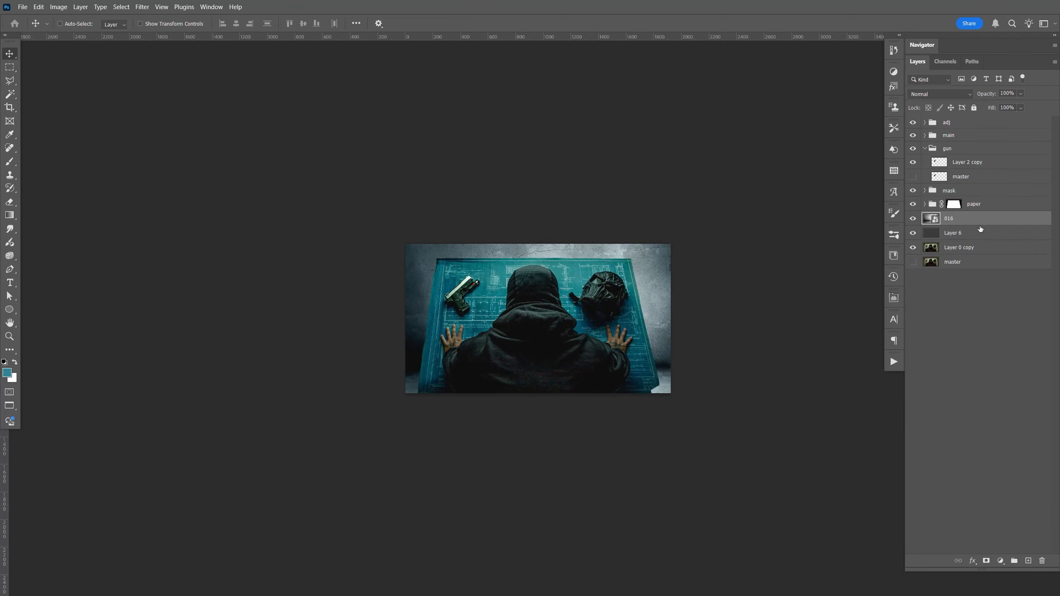
Shift the 016 texture down to the canvas's upper edge and widen its base with a Perspective transform to 51.78% width.
{"action": "left_click_drag", "start_coordinate": [666, 287], "coordinate": [669, 346]}
{"action": "key", "text": "ctrl+t"}
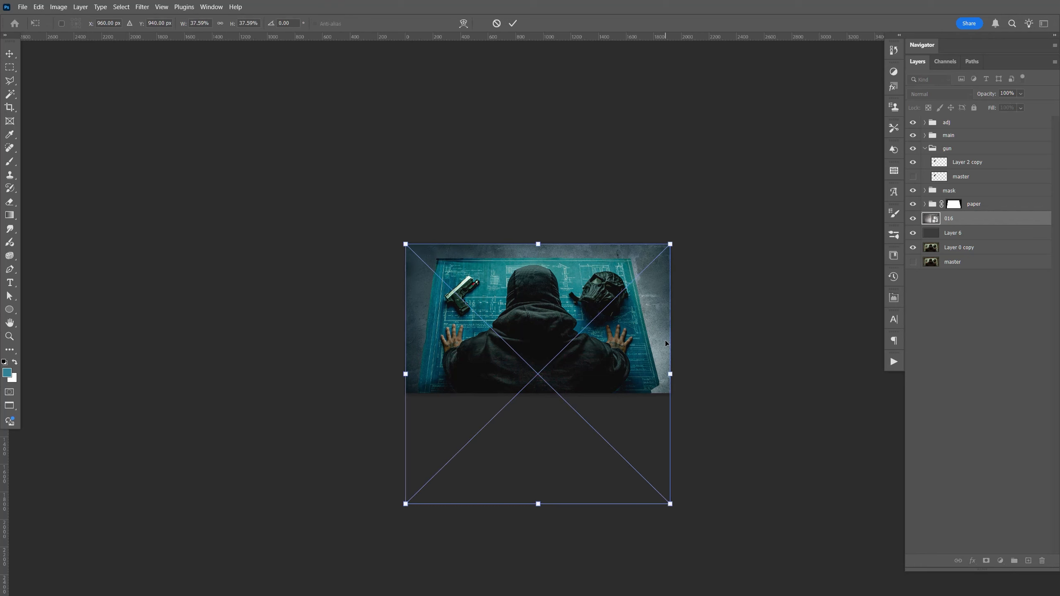
{"action": "right_click", "coordinate": [665, 342]}
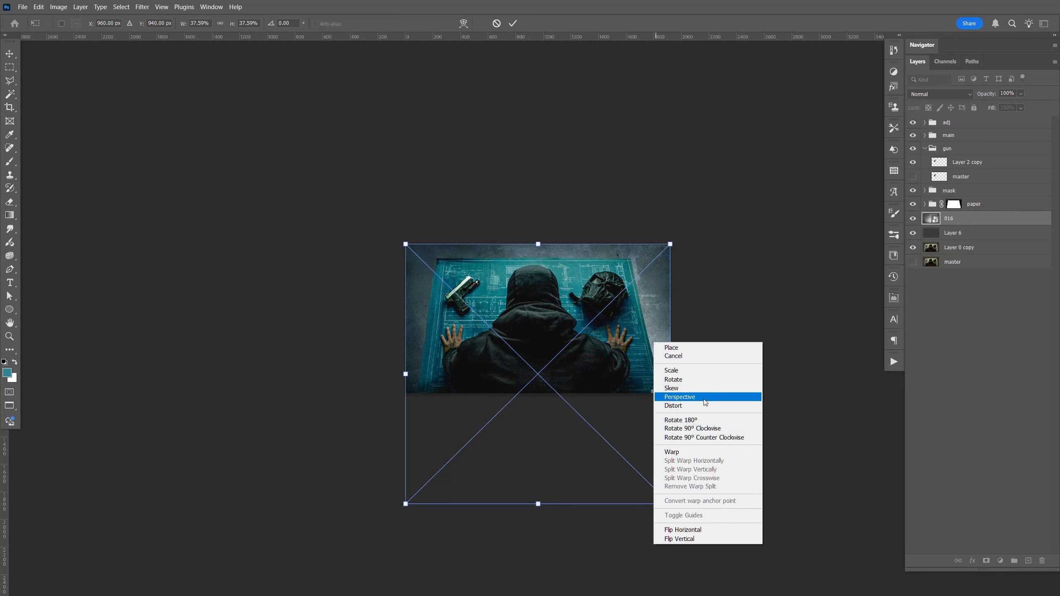
{"action": "left_click", "coordinate": [685, 396]}
{"action": "left_click_drag", "start_coordinate": [670, 504], "coordinate": [720, 516]}
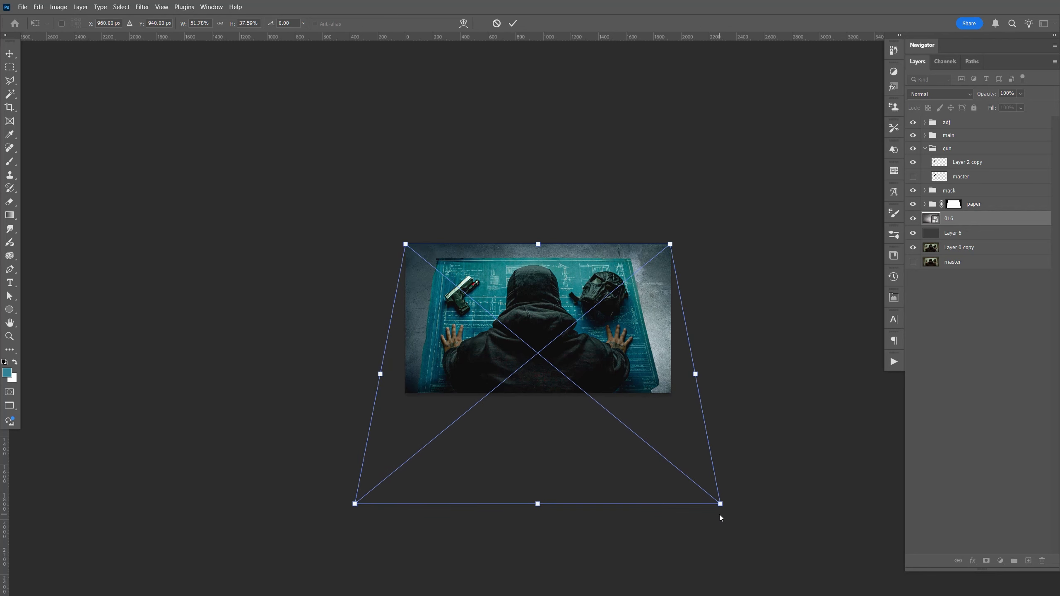
{"action": "key", "text": "Escape"}
{"action": "key", "text": "ctrl+plus"}
{"action": "key", "text": "ctrl+plus"}
{"action": "key", "text": "ctrl+plus"}
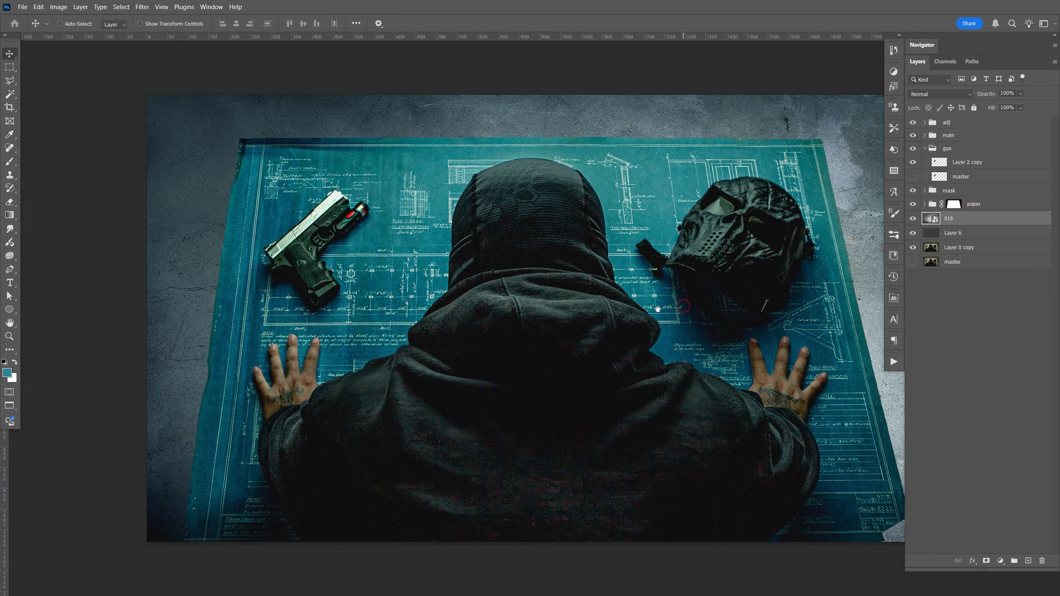
{"action": "scroll", "coordinate": [669, 309], "scroll_direction": "right", "scroll_amount": 3}
{"action": "key", "text": "ctrl+minus"}
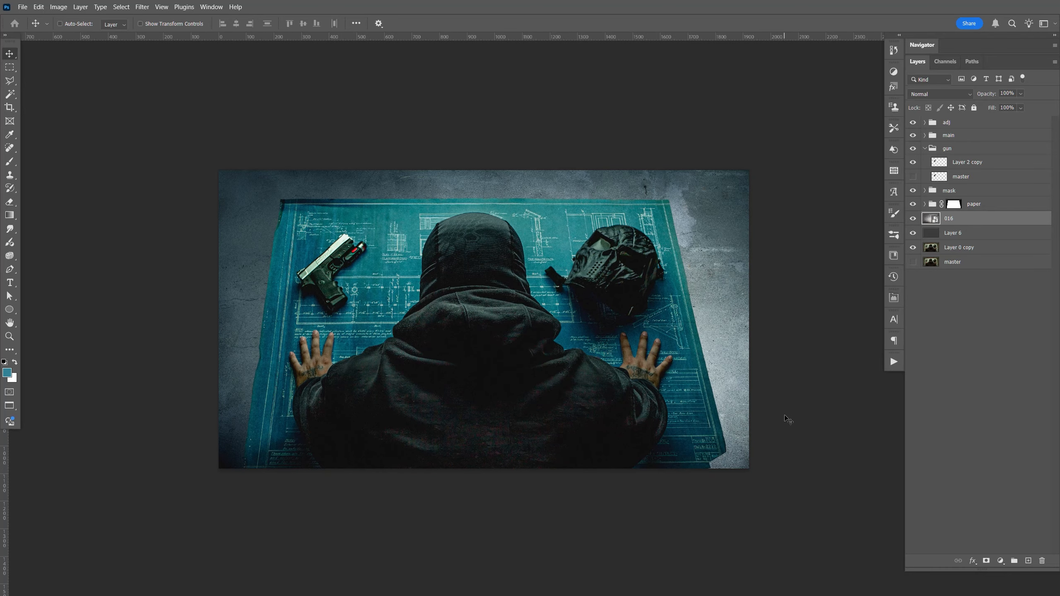
Try to flip the 016 texture layer horizontally.
{"action": "key", "text": "ctrl+t"}
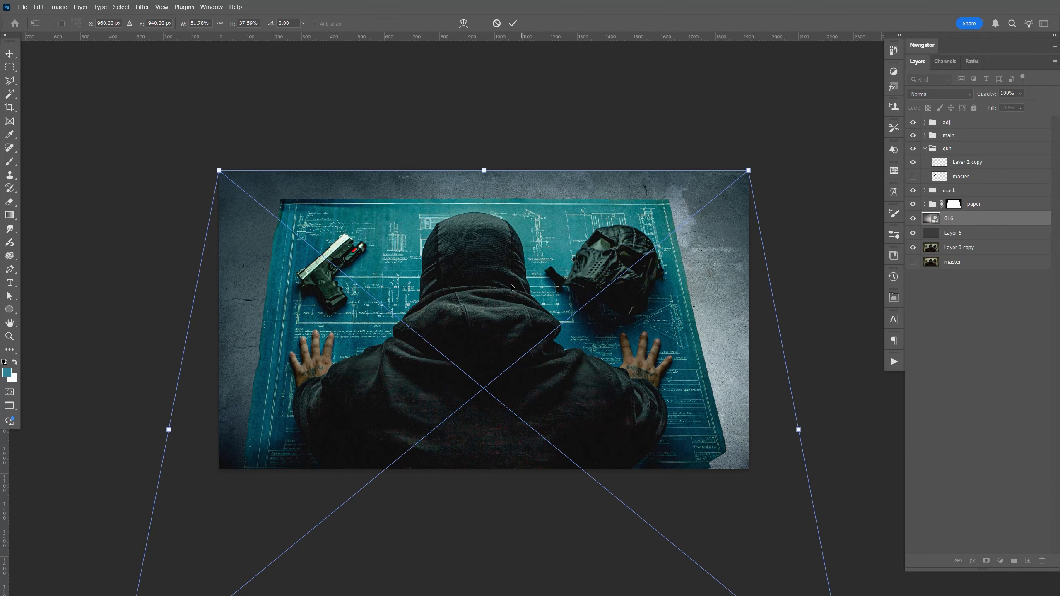
{"action": "right_click", "coordinate": [515, 288]}
{"action": "left_click", "coordinate": [563, 468]}
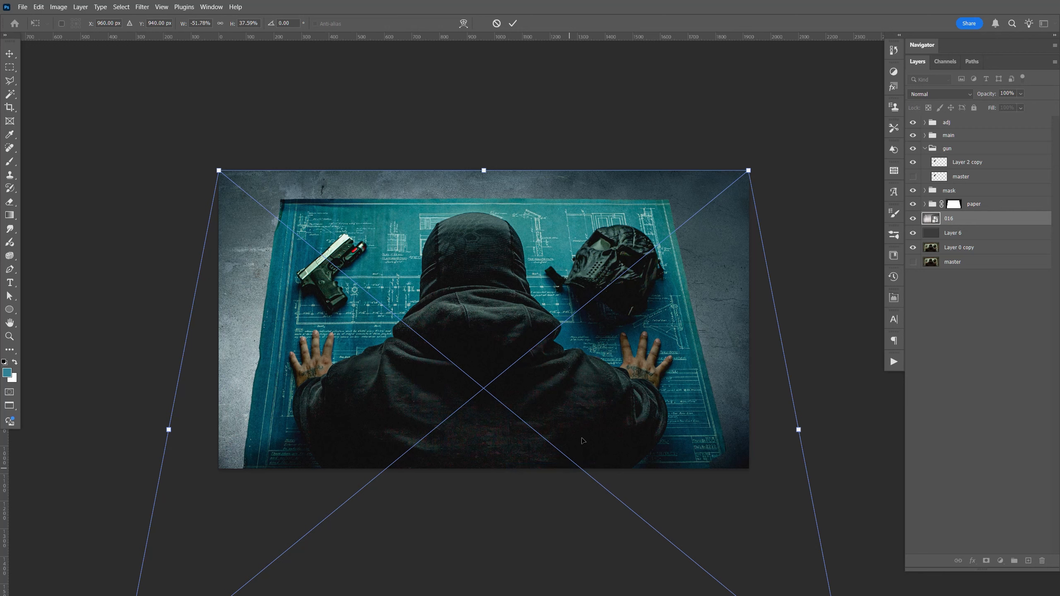
{"action": "key", "text": "Return"}
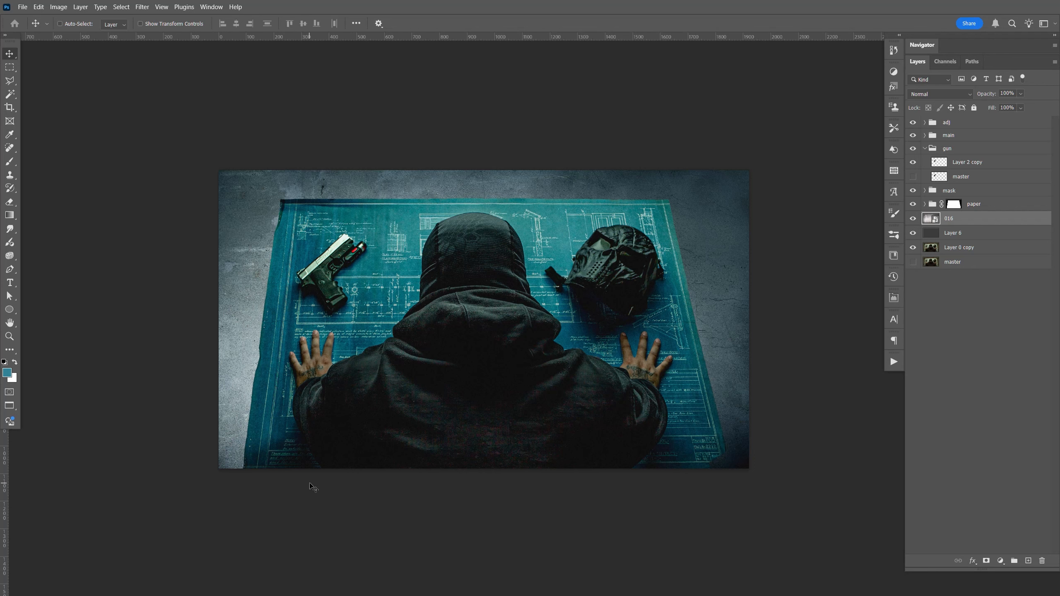
{"action": "key", "text": "ctrl+z"}
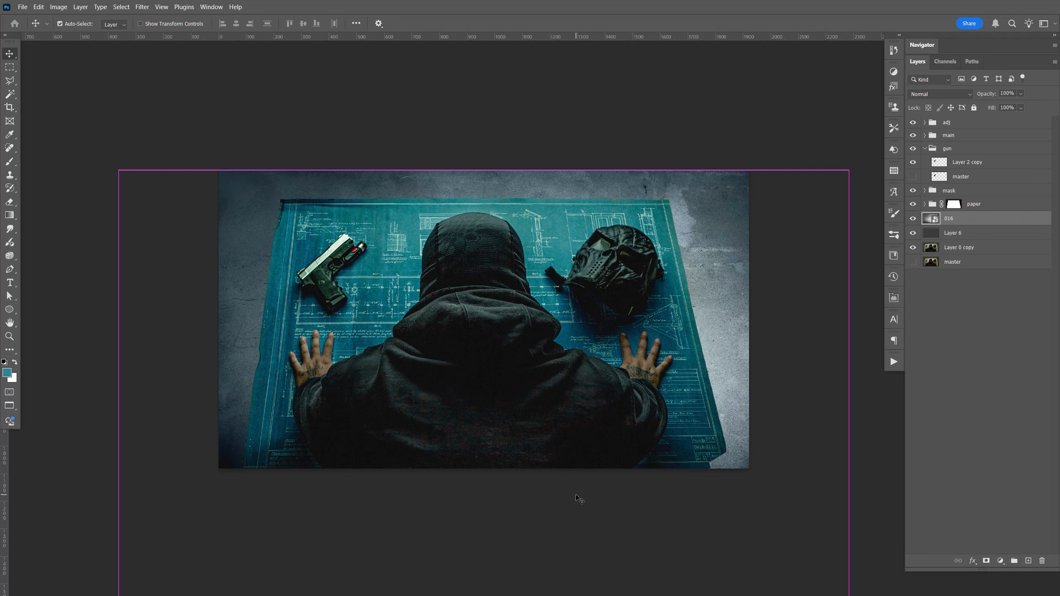
Duplicate the 016 texture layer and flip the copy horizontally.
{"action": "key", "text": "ctrl+j"}
{"action": "key", "text": "ctrl+t"}
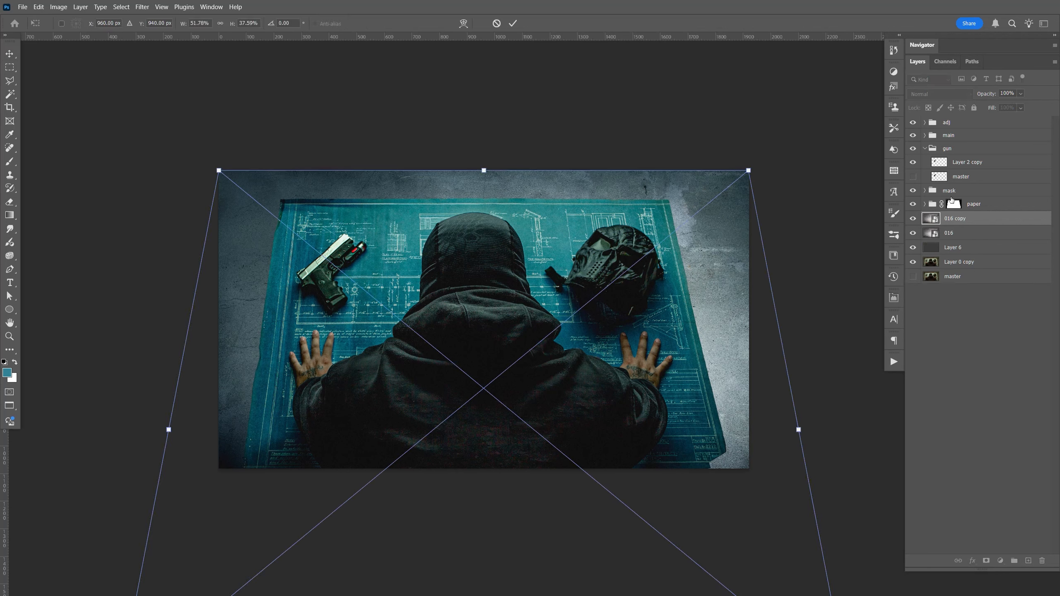
{"action": "right_click", "coordinate": [538, 246]}
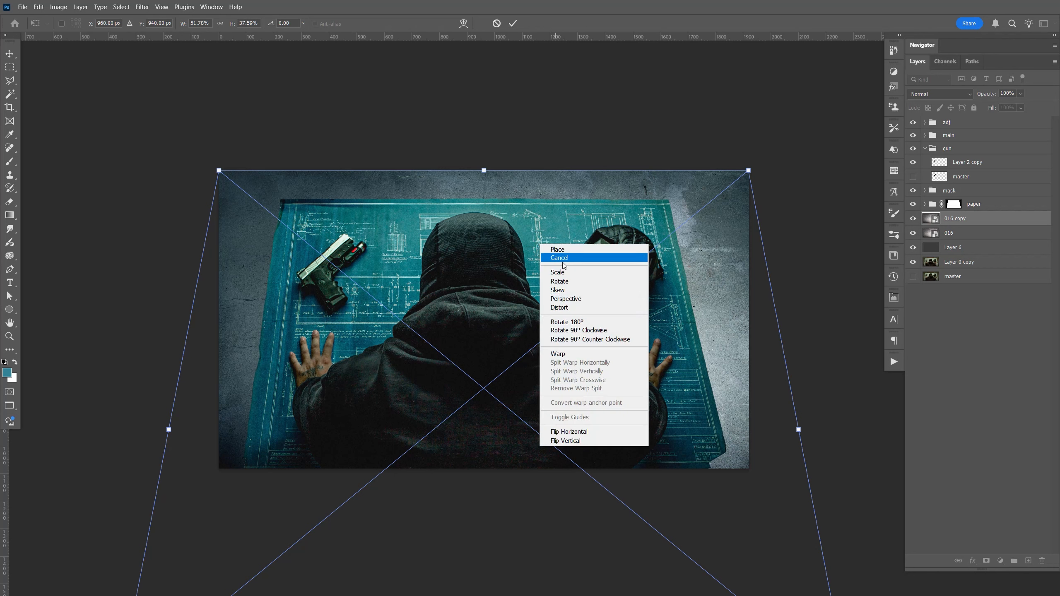
{"action": "left_click", "coordinate": [597, 432]}
{"action": "key", "text": "Return"}
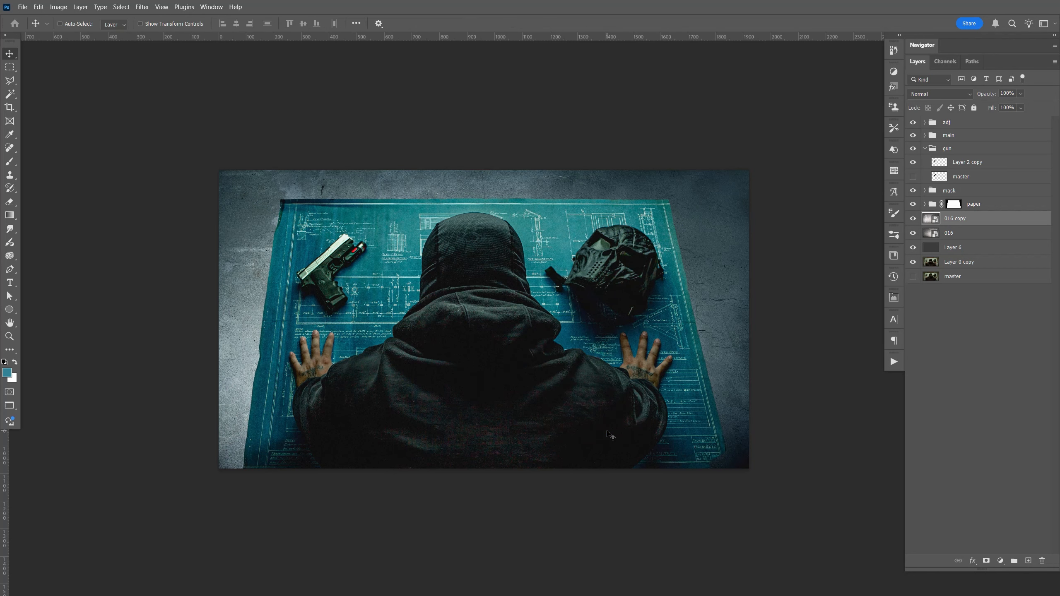
Add a layer mask to 016 copy and invert it to black.
{"action": "left_click", "coordinate": [986, 561]}
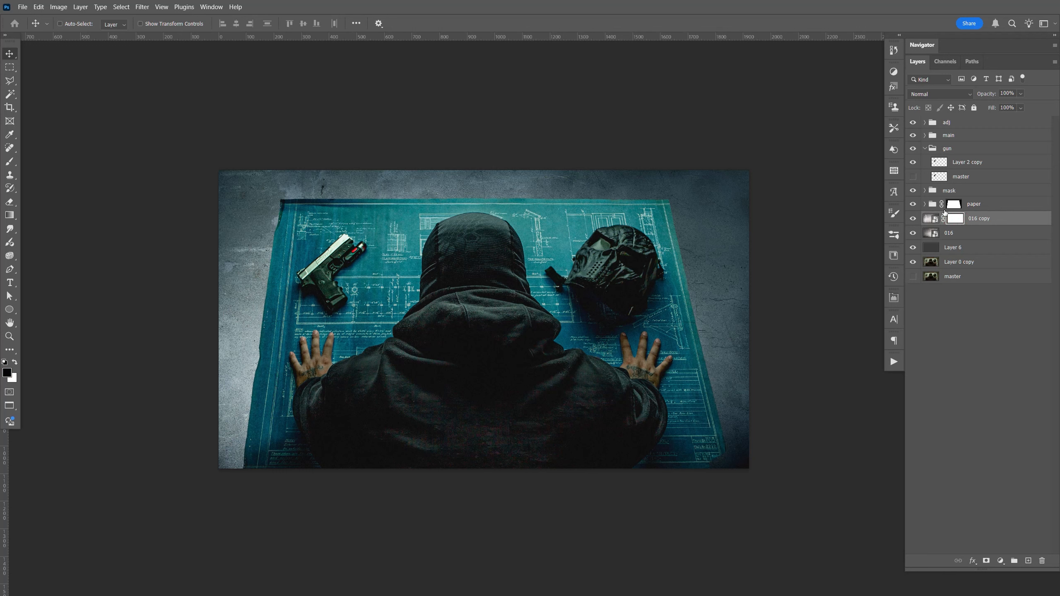
{"action": "key", "text": "ctrl+i"}
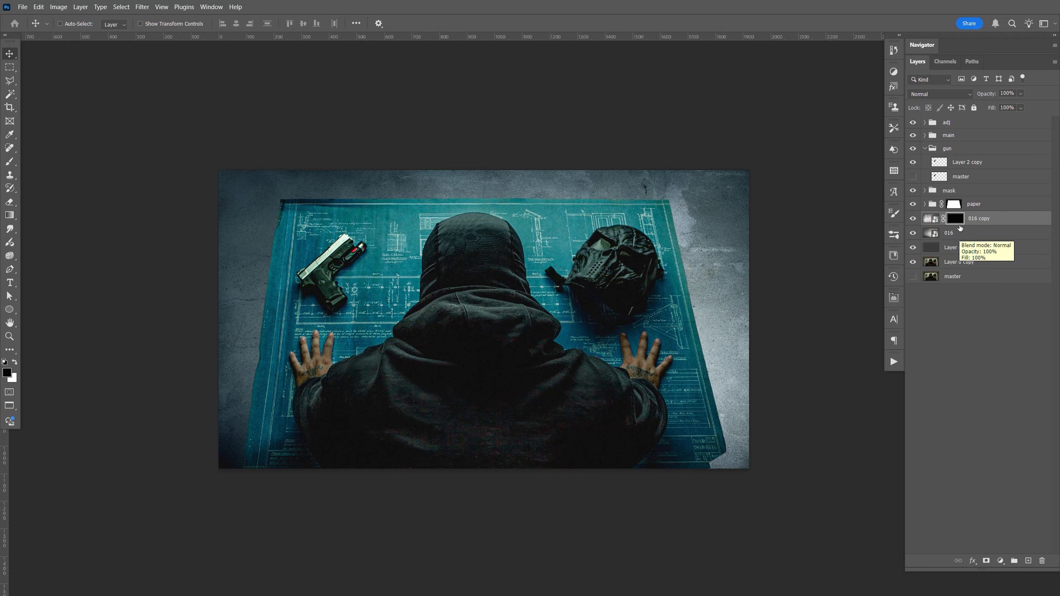
{"action": "left_click", "coordinate": [958, 221]}
{"action": "left_click_drag", "start_coordinate": [810, 337], "coordinate": [802, 335]}
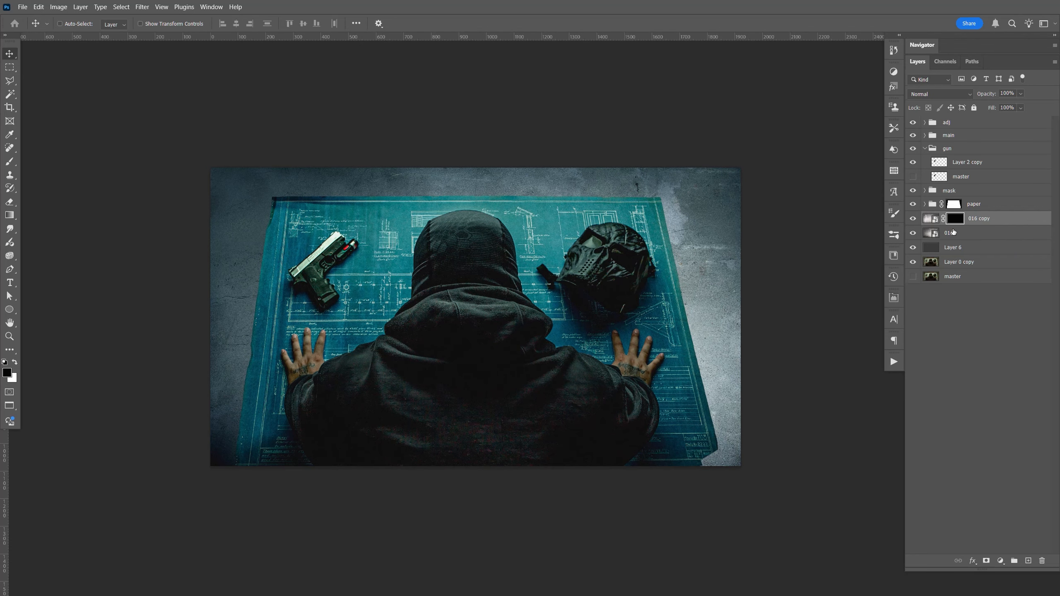
Paint white on the 016 copy mask along the canvas's right side with a soft 1200 px brush at 0% hardness.
{"action": "key", "text": "b"}
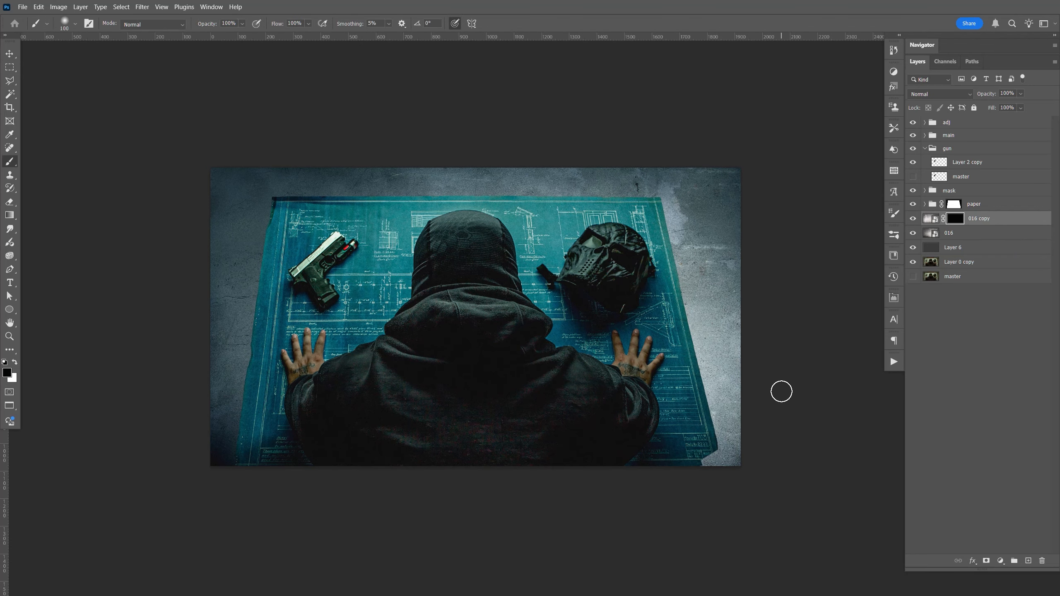
{"action": "key", "text": "x"}
{"action": "key", "text": "bracketright"}
{"action": "key", "text": "bracketright"}
{"action": "key", "text": "bracketright"}
{"action": "key", "text": "bracketright"}
{"action": "key", "text": "bracketright"}
{"action": "key", "text": "bracketright"}
{"action": "key", "text": "bracketright"}
{"action": "key", "text": "bracketright"}
{"action": "key", "text": "bracketright"}
{"action": "key", "text": "bracketright"}
{"action": "key", "text": "bracketright"}
{"action": "key", "text": "bracketright"}
{"action": "key", "text": "bracketright"}
{"action": "key", "text": "bracketright"}
{"action": "key", "text": "bracketright"}
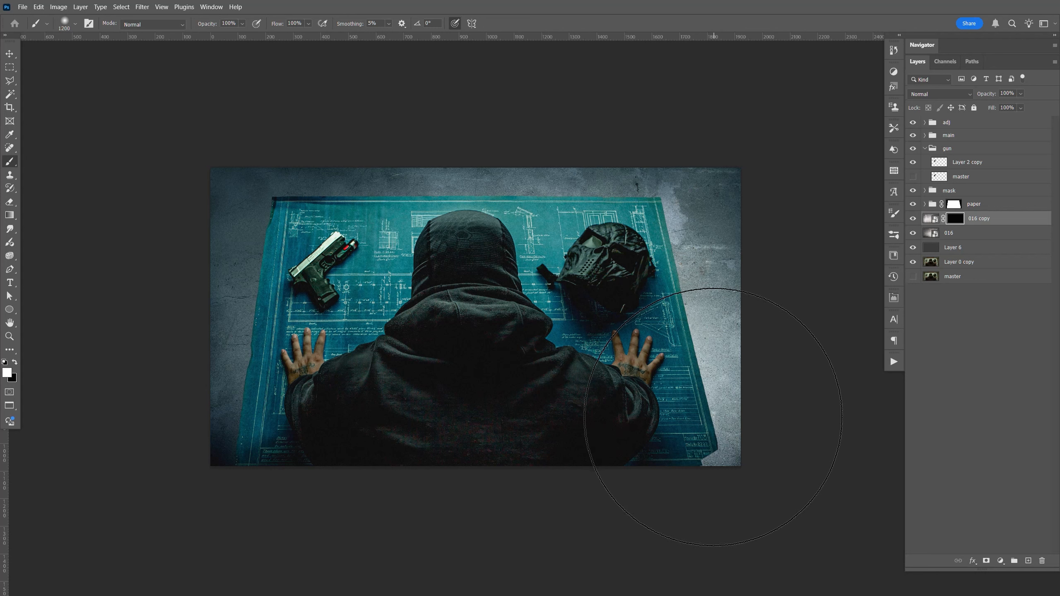
{"action": "left_click", "coordinate": [74, 24]}
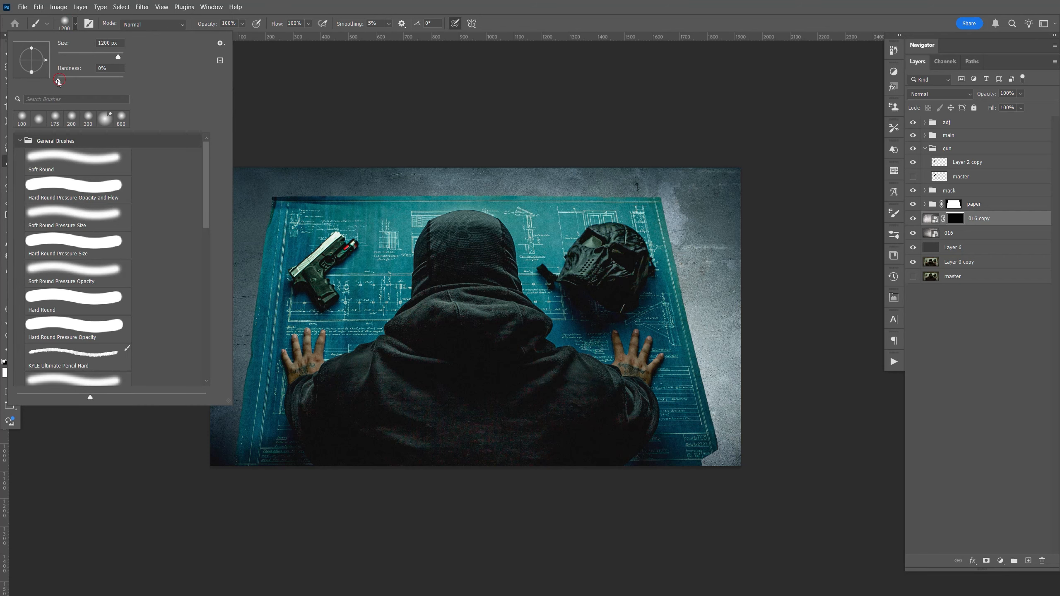
{"action": "left_click", "coordinate": [76, 23]}
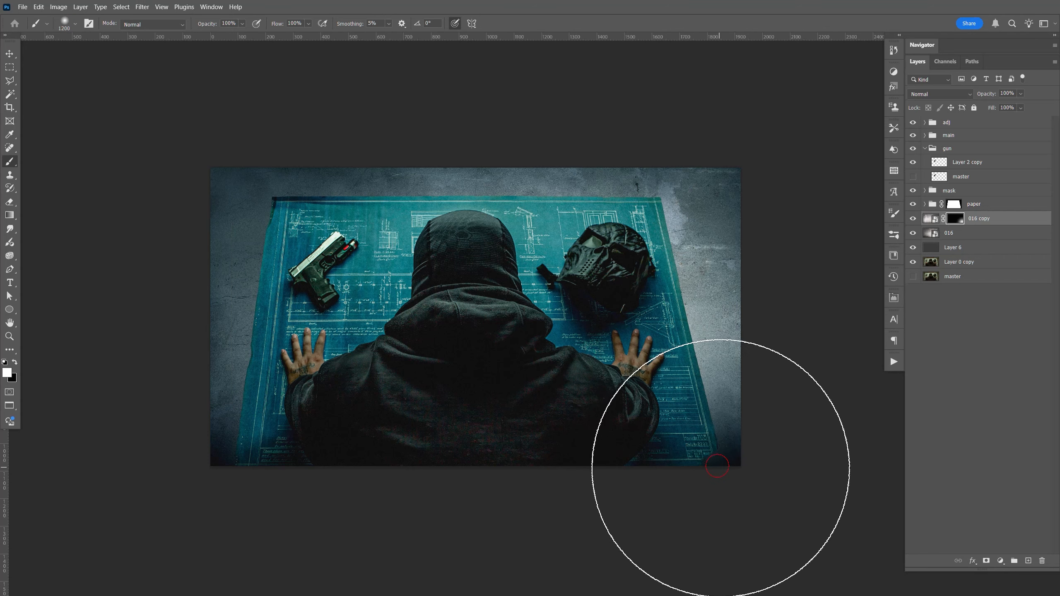
{"action": "left_click_drag", "start_coordinate": [759, 415], "coordinate": [760, 388]}
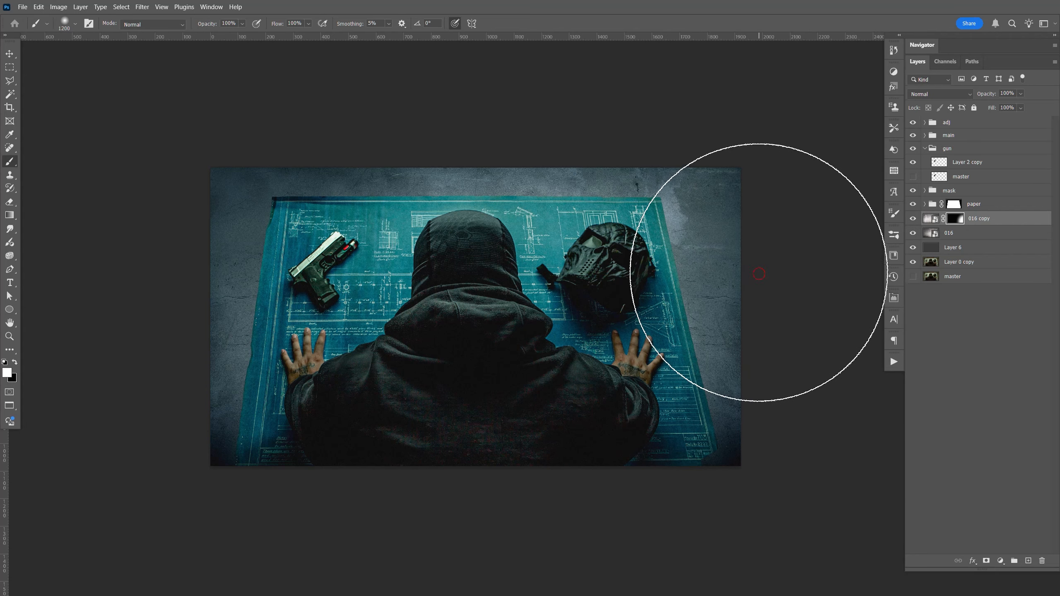
Refine the 016 copy mask with soft 1200 px white and black strokes beside the blueprint on the canvas's right side.
{"action": "left_click_drag", "start_coordinate": [759, 268], "coordinate": [769, 255]}
{"action": "key", "text": "x"}
{"action": "left_click", "coordinate": [709, 216]}
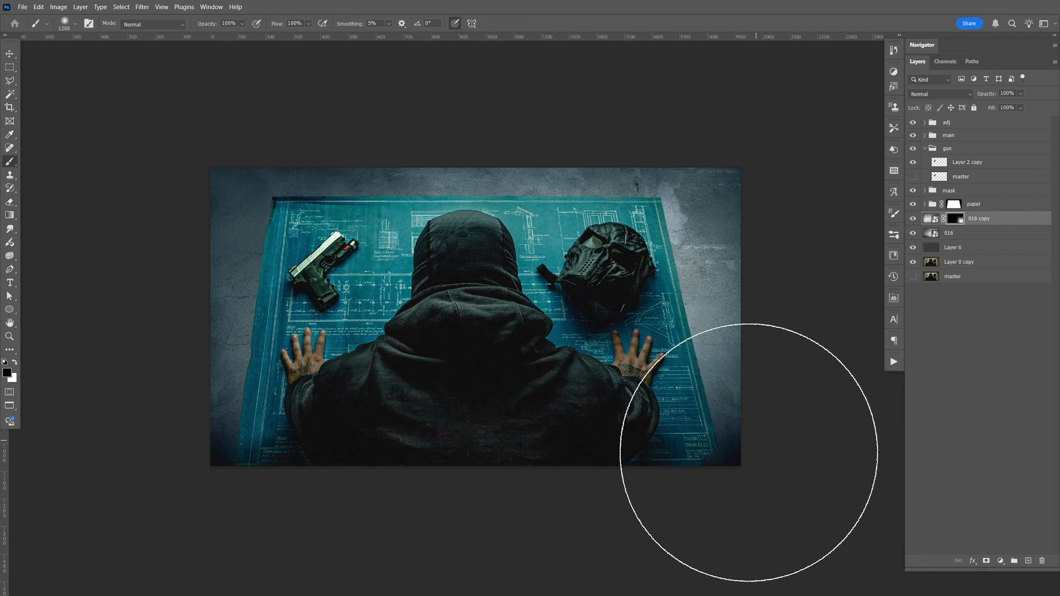
Lower the 016 copy layer's opacity to 48%.
{"action": "left_click_drag", "start_coordinate": [1023, 107], "coordinate": [1000, 106]}
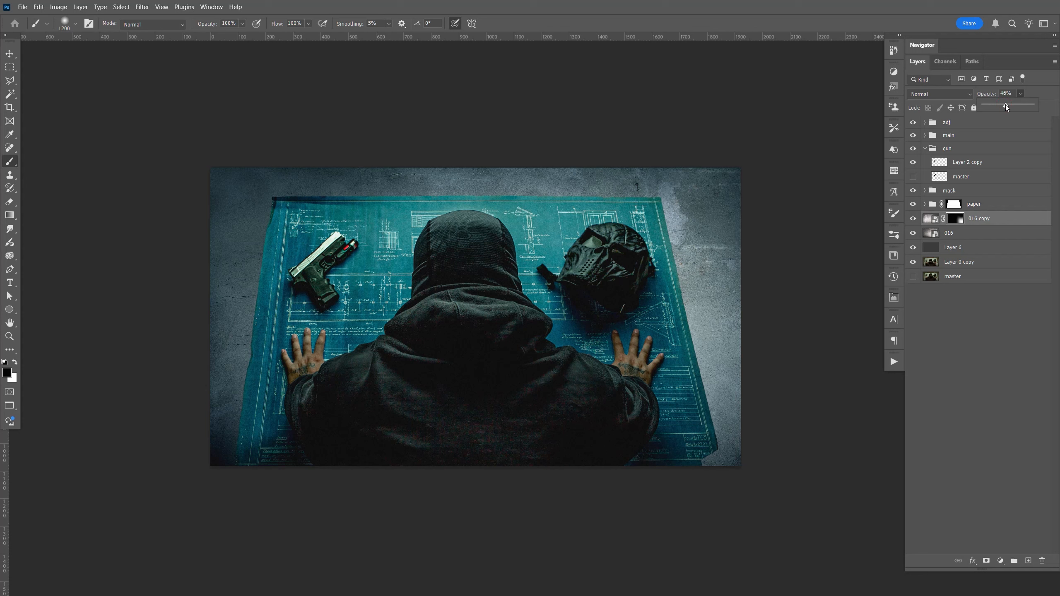
{"action": "left_click_drag", "start_coordinate": [1007, 107], "coordinate": [1006, 106]}
{"action": "key", "text": "v"}
{"action": "left_click_drag", "start_coordinate": [790, 365], "coordinate": [786, 355]}
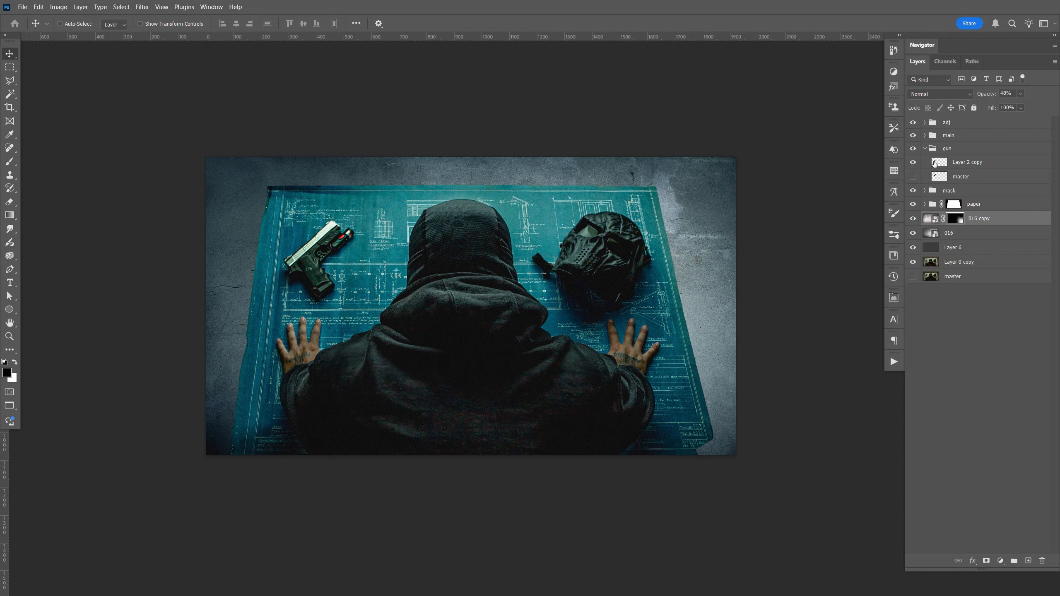
Collapse the gun group, wrap the masked paper group in a new group and name it paper.
{"action": "left_click", "coordinate": [924, 148]}
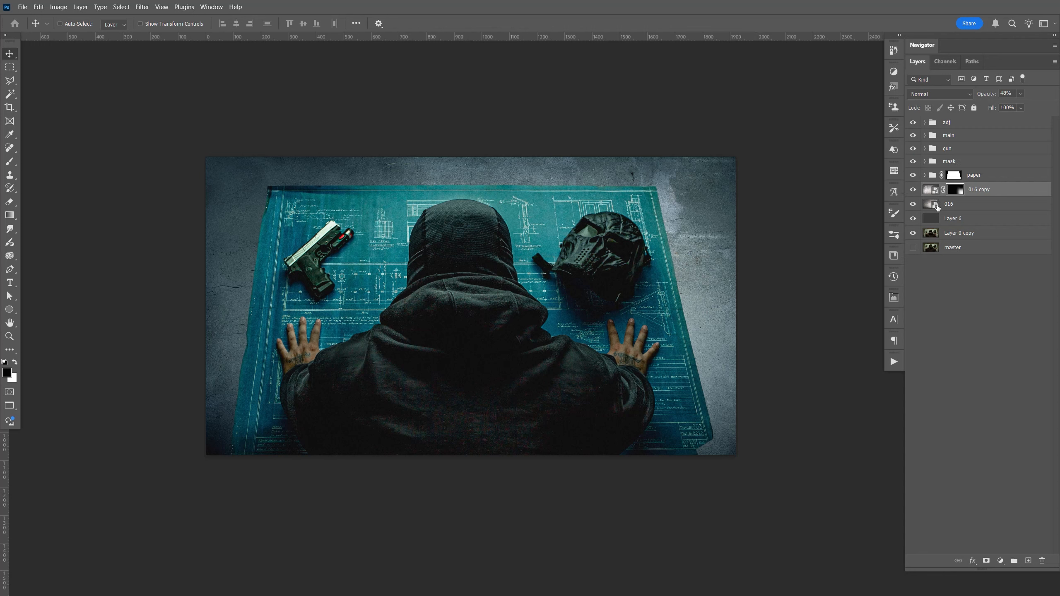
{"action": "left_click", "coordinate": [990, 179]}
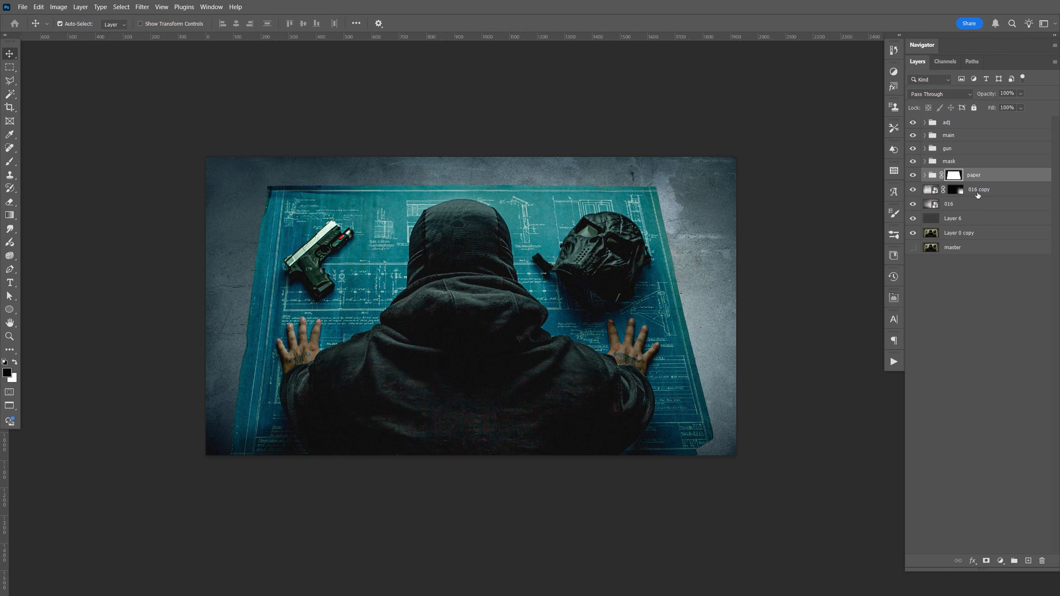
{"action": "key", "text": "ctrl+g"}
{"action": "double_click", "coordinate": [951, 173]}
{"action": "type", "text": "p"}
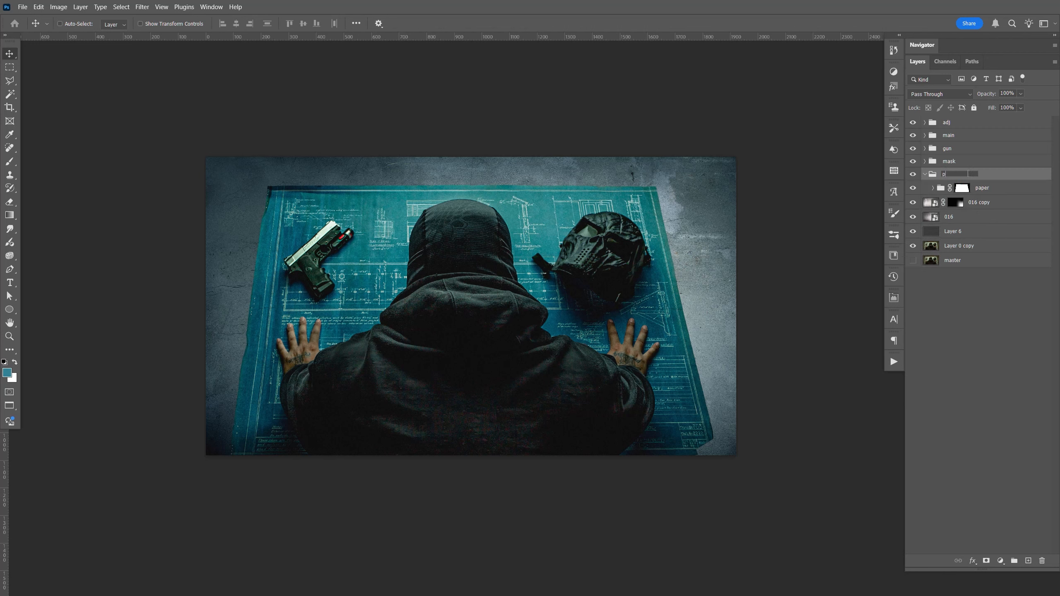
{"action": "type", "text": "aper"}
{"action": "key", "text": "Return"}
Add a layer beneath the masked paper group and fill the blueprint's outline on it with black.
{"action": "left_click", "coordinate": [1028, 561]}
{"action": "left_click_drag", "start_coordinate": [986, 191], "coordinate": [991, 209]}
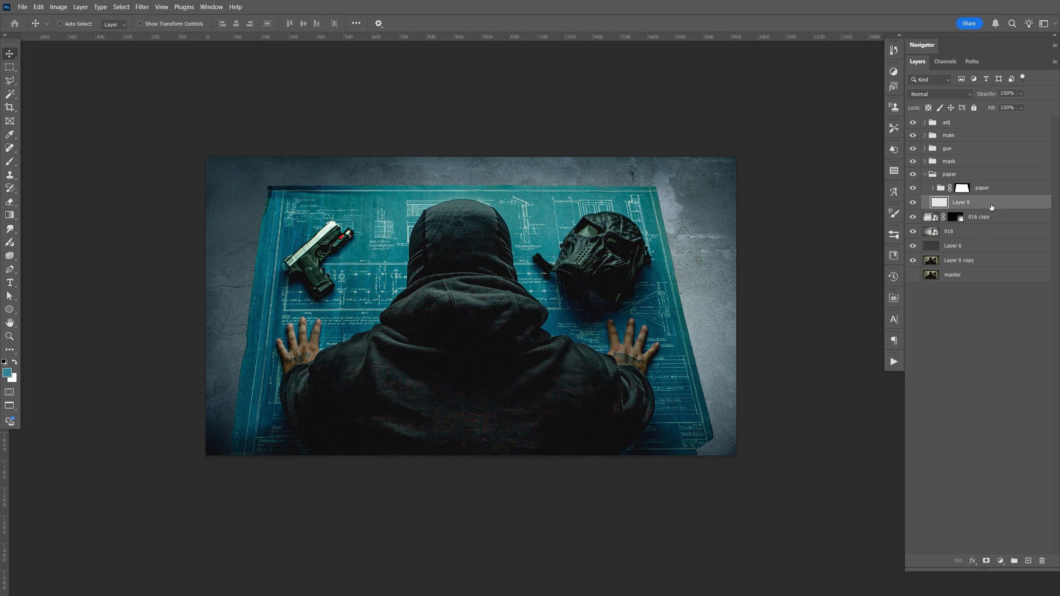
{"action": "left_click", "coordinate": [961, 190], "text": "ctrl"}
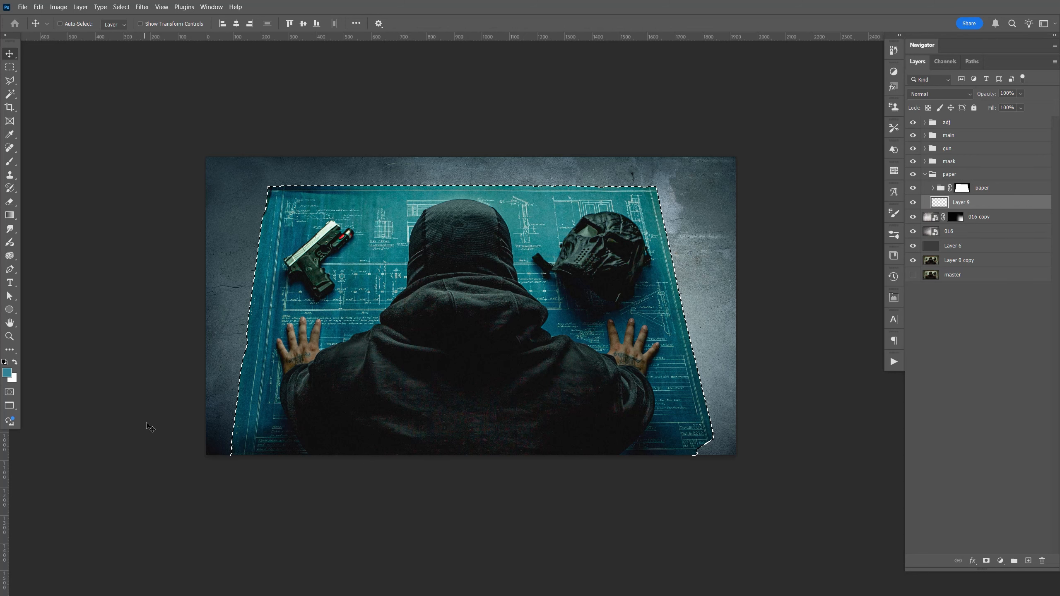
{"action": "key", "text": "d"}
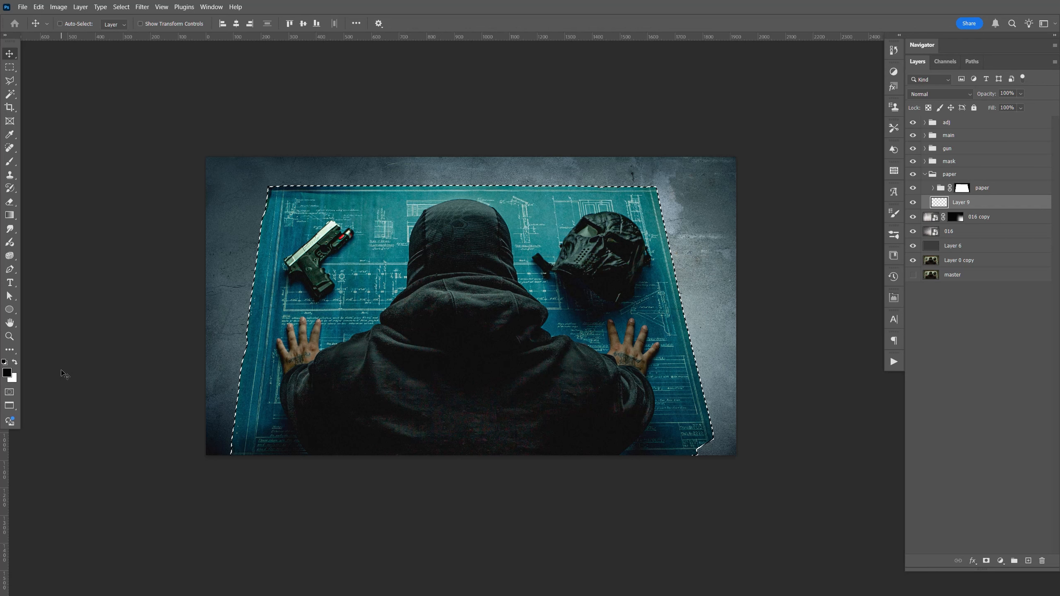
{"action": "key", "text": "alt+BackSpace"}
{"action": "key", "text": "ctrl+d"}
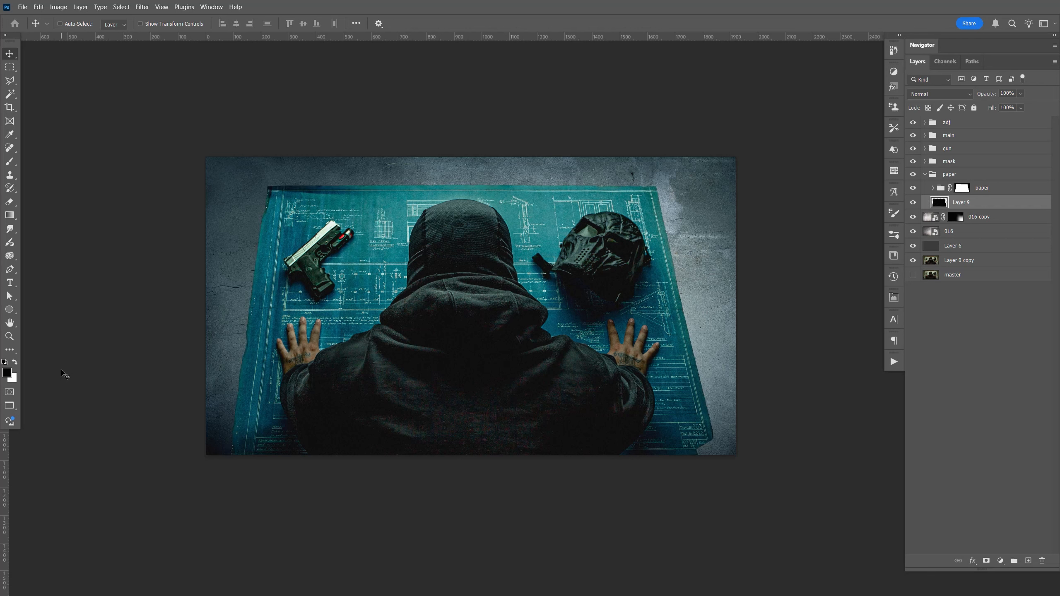
Scale the black Layer 9 up slightly so it extends just past the blueprint's edges.
{"action": "key", "text": "ctrl+t"}
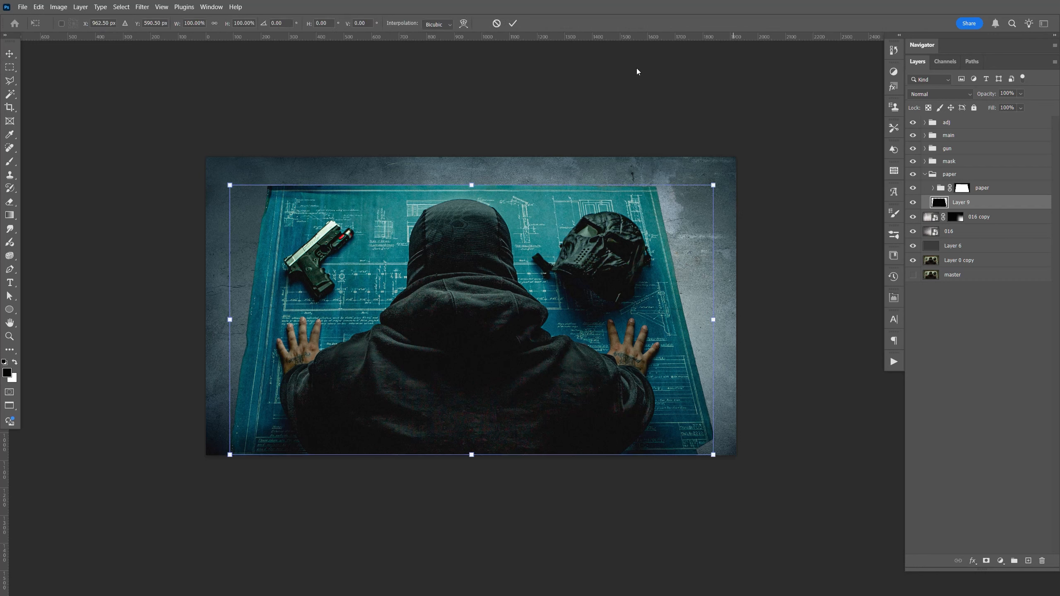
{"action": "left_click_drag", "start_coordinate": [714, 185], "coordinate": [717, 187]}
{"action": "key", "text": "Return"}
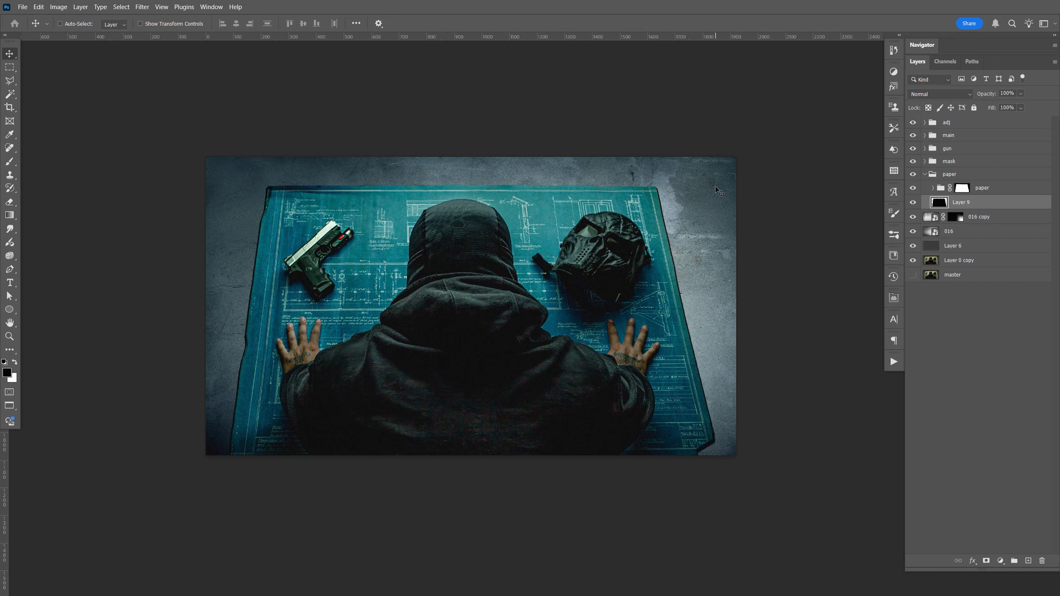
Soften Layer 9 with a Gaussian Blur of 2 pixels radius and lower its opacity to 70%.
{"action": "left_click", "coordinate": [142, 7]}
{"action": "mouse_move", "coordinate": [171, 133]}
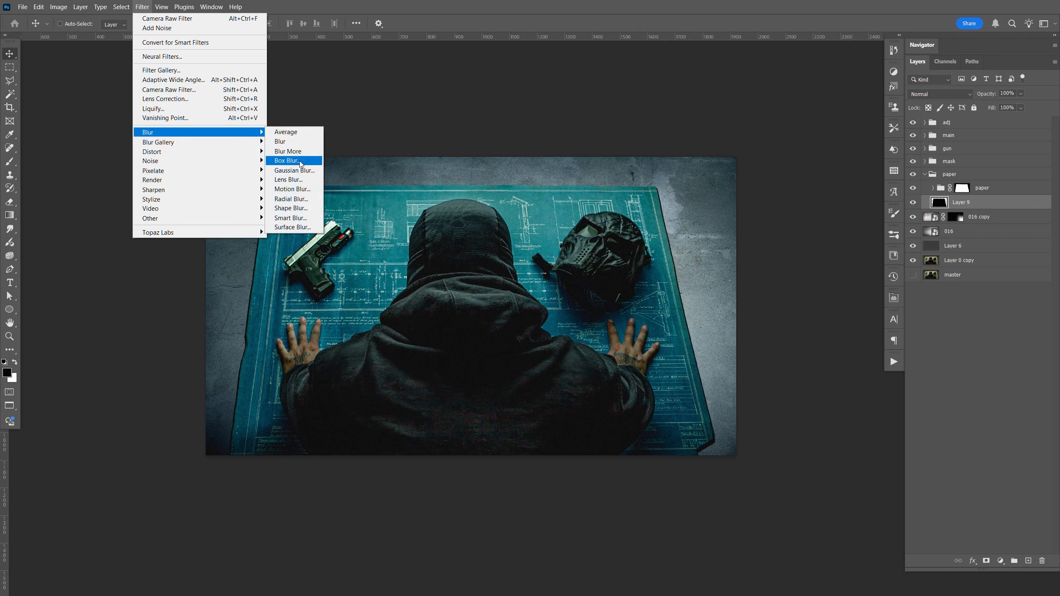
{"action": "left_click", "coordinate": [295, 170]}
{"action": "left_click_drag", "start_coordinate": [779, 383], "coordinate": [758, 382]}
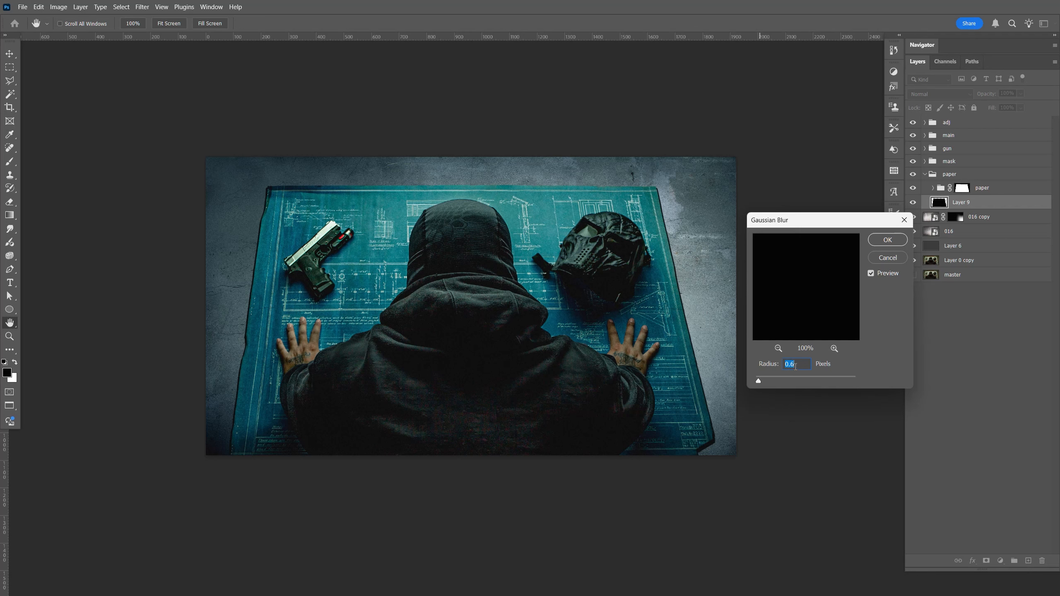
{"action": "type", "text": "2"}
{"action": "left_click", "coordinate": [887, 240]}
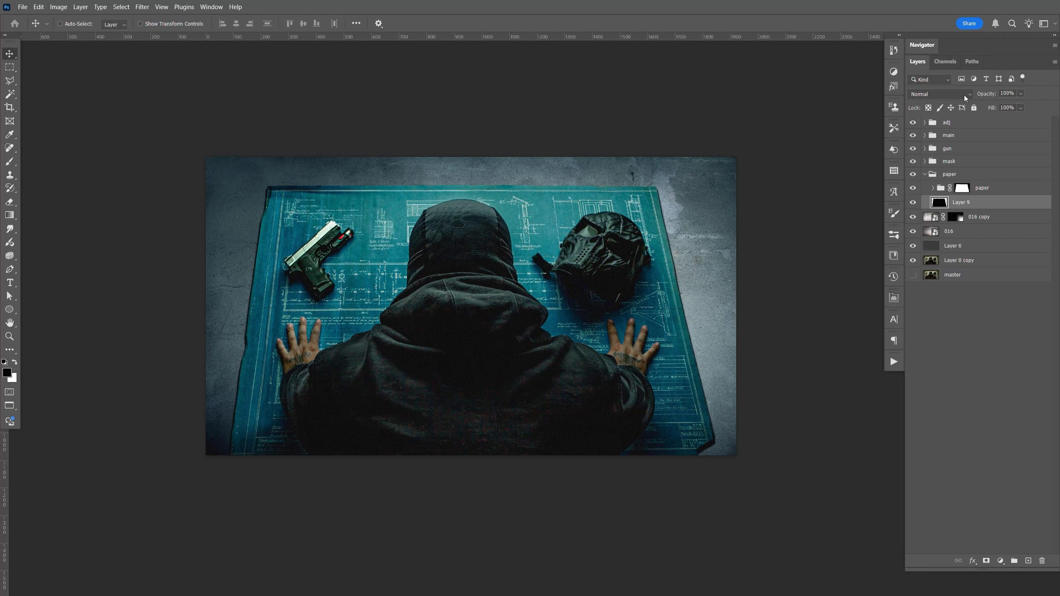
{"action": "left_click_drag", "start_coordinate": [1018, 95], "coordinate": [1016, 107]}
{"action": "left_click_drag", "start_coordinate": [1018, 105], "coordinate": [1017, 105]}
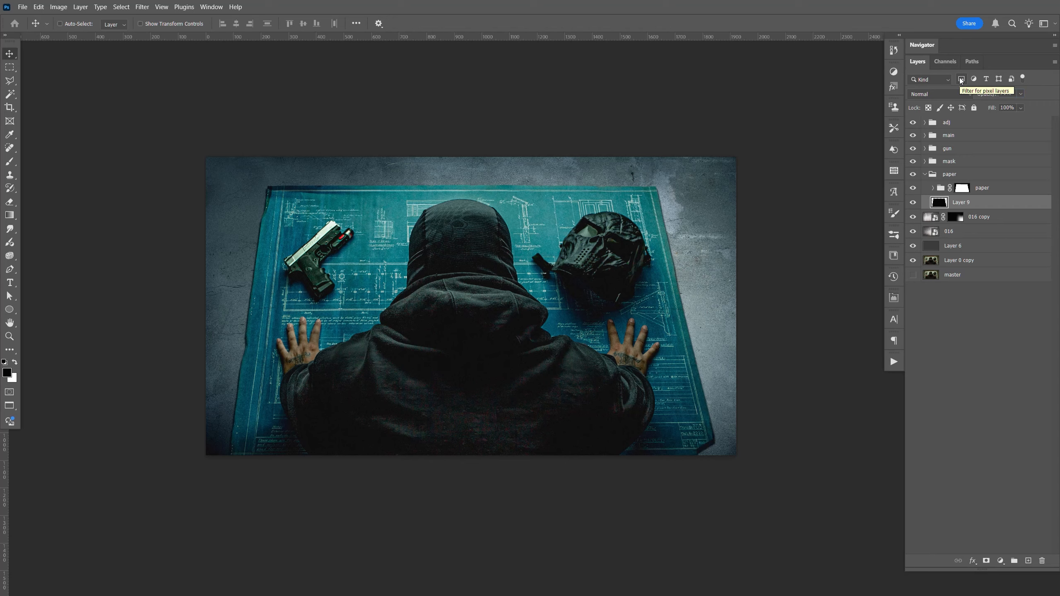
Smudge the Layer 9 shadow along the blueprint's left edge beside the hand, using a 100 px brush at 80% strength.
{"action": "key", "text": "ctrl+plus"}
{"action": "key", "text": "ctrl+plus"}
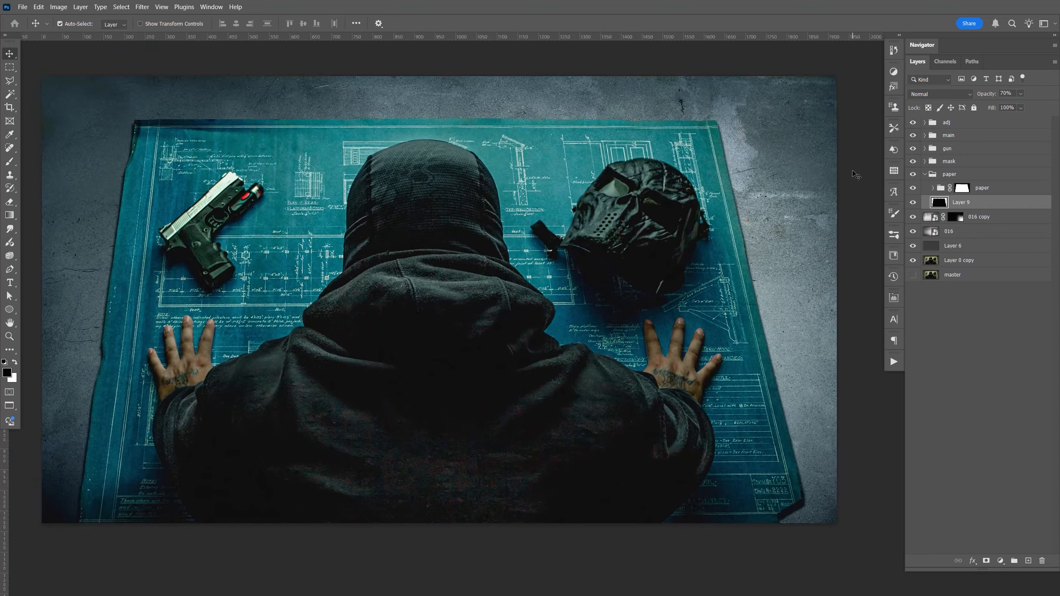
{"action": "left_click_drag", "start_coordinate": [494, 272], "coordinate": [591, 277]}
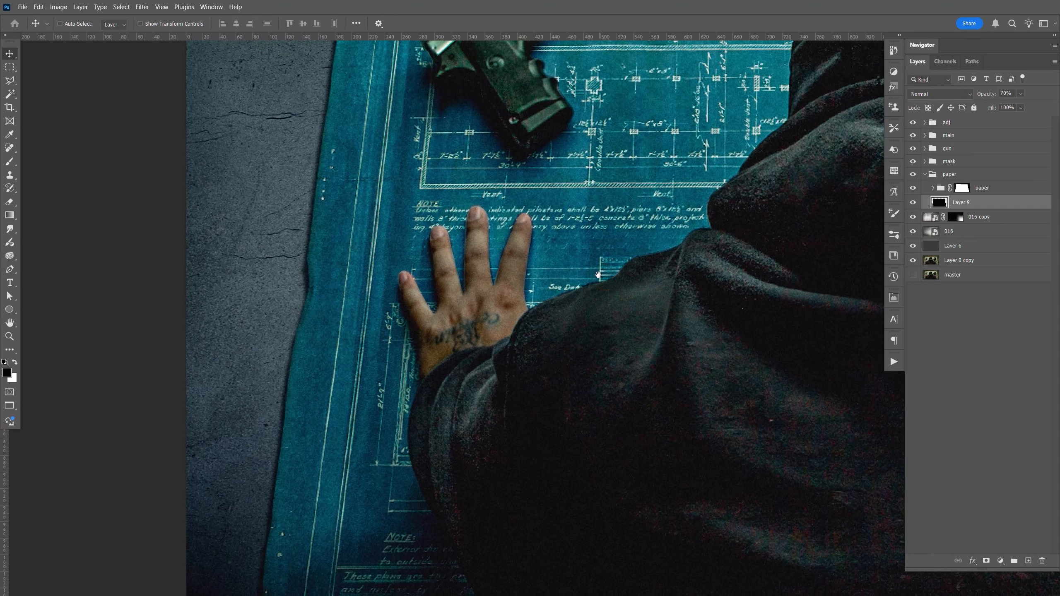
{"action": "left_click_drag", "start_coordinate": [10, 228], "coordinate": [40, 250]}
{"action": "left_click", "coordinate": [229, 22]}
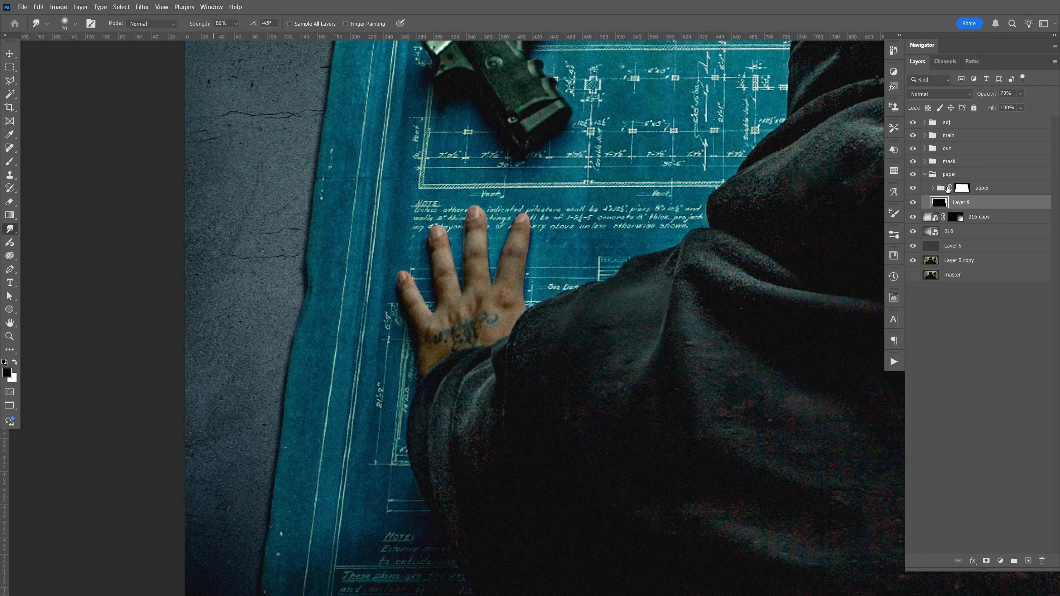
{"action": "key", "text": "bracketright"}
{"action": "key", "text": "bracketright"}
{"action": "key", "text": "bracketright"}
{"action": "key", "text": "bracketright"}
{"action": "key", "text": "bracketright"}
{"action": "key", "text": "bracketright"}
{"action": "key", "text": "bracketright"}
{"action": "key", "text": "bracketright"}
{"action": "key", "text": "bracketright"}
{"action": "key", "text": "bracketright"}
{"action": "key", "text": "bracketright"}
{"action": "key", "text": "bracketright"}
{"action": "key", "text": "bracketright"}
{"action": "key", "text": "bracketright"}
{"action": "key", "text": "bracketright"}
{"action": "key", "text": "bracketright"}
{"action": "left_click_drag", "start_coordinate": [314, 311], "coordinate": [309, 304]}
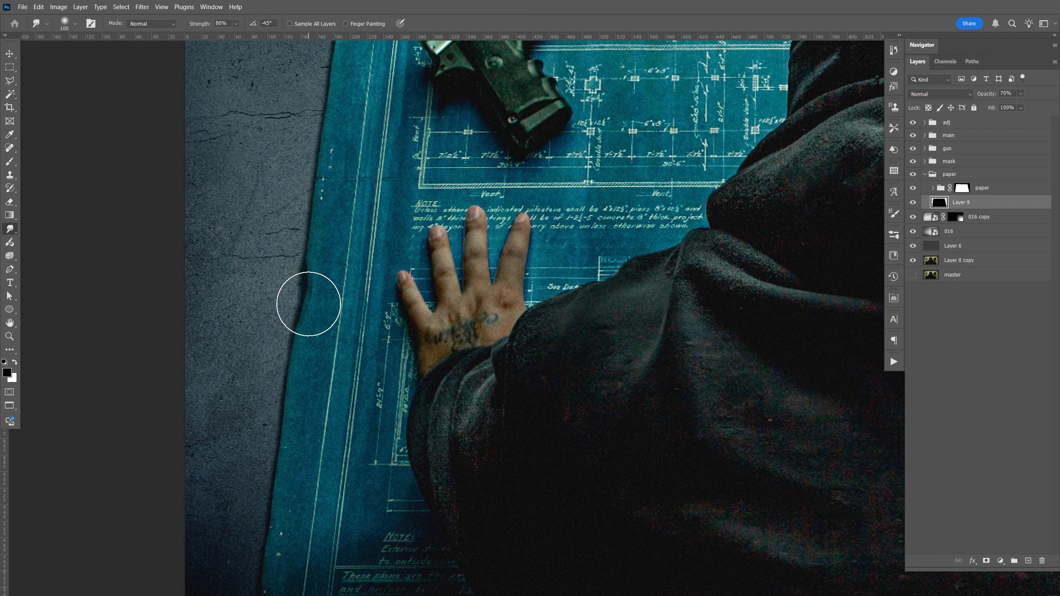
Smudge the rest of the shadow along the blueprint's left edge, from top corner to bottom, with a 250 px brush at 80% strength.
{"action": "key", "text": "bracketright"}
{"action": "key", "text": "bracketright"}
{"action": "key", "text": "bracketright"}
{"action": "key", "text": "bracketright"}
{"action": "key", "text": "bracketright"}
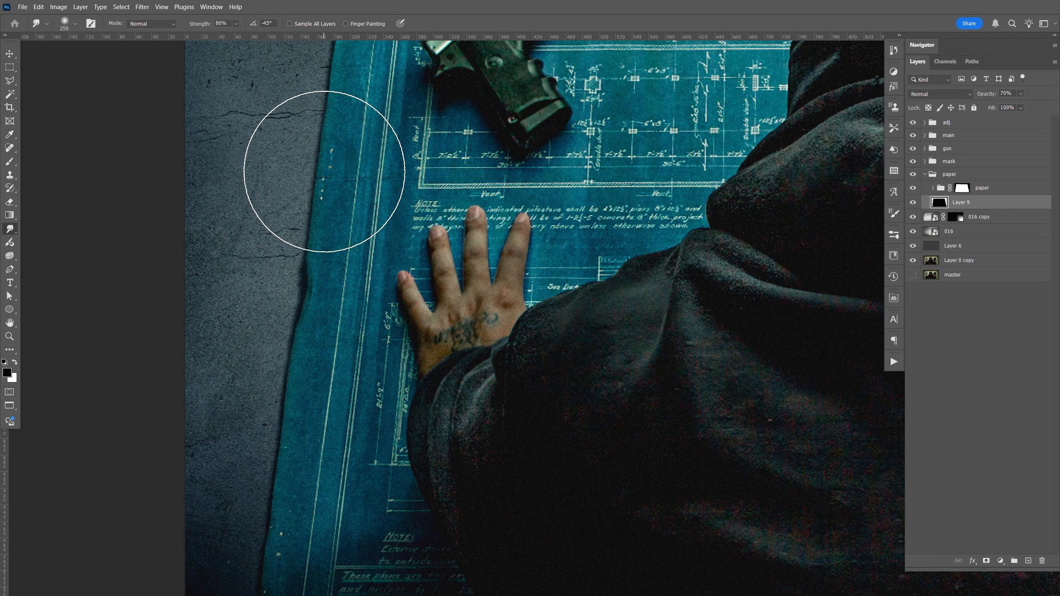
{"action": "left_click_drag", "start_coordinate": [436, 167], "coordinate": [440, 241]}
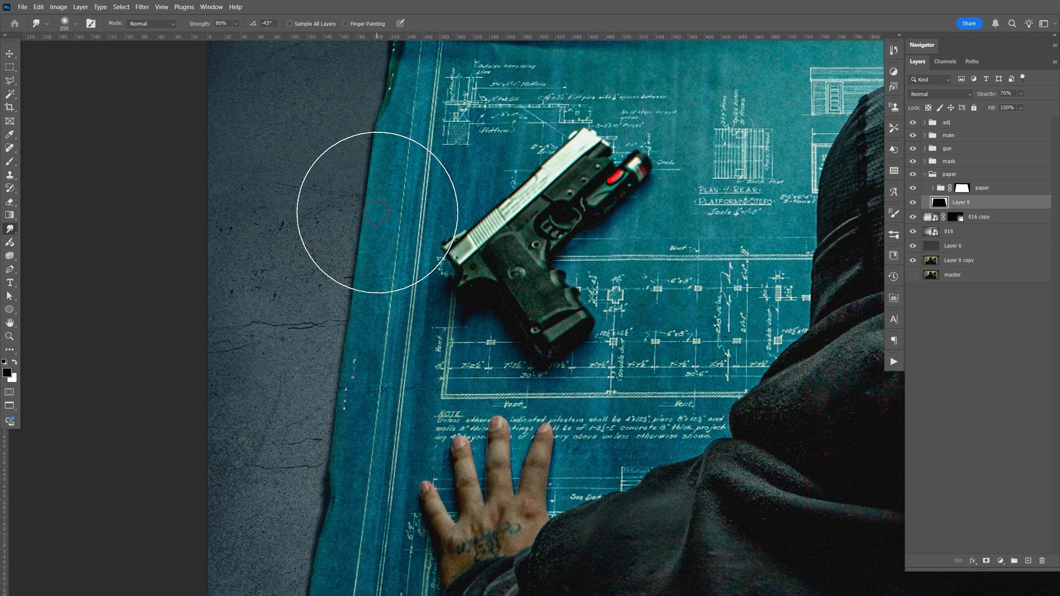
{"action": "left_click_drag", "start_coordinate": [433, 134], "coordinate": [420, 239]}
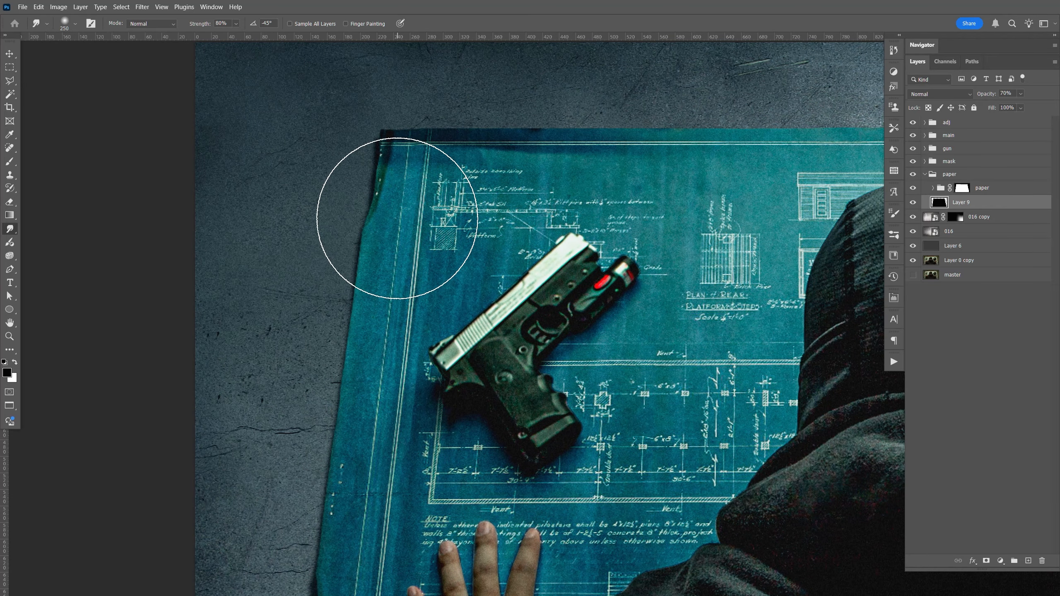
{"action": "scroll", "coordinate": [397, 402], "scroll_direction": "down", "scroll_amount": 10}
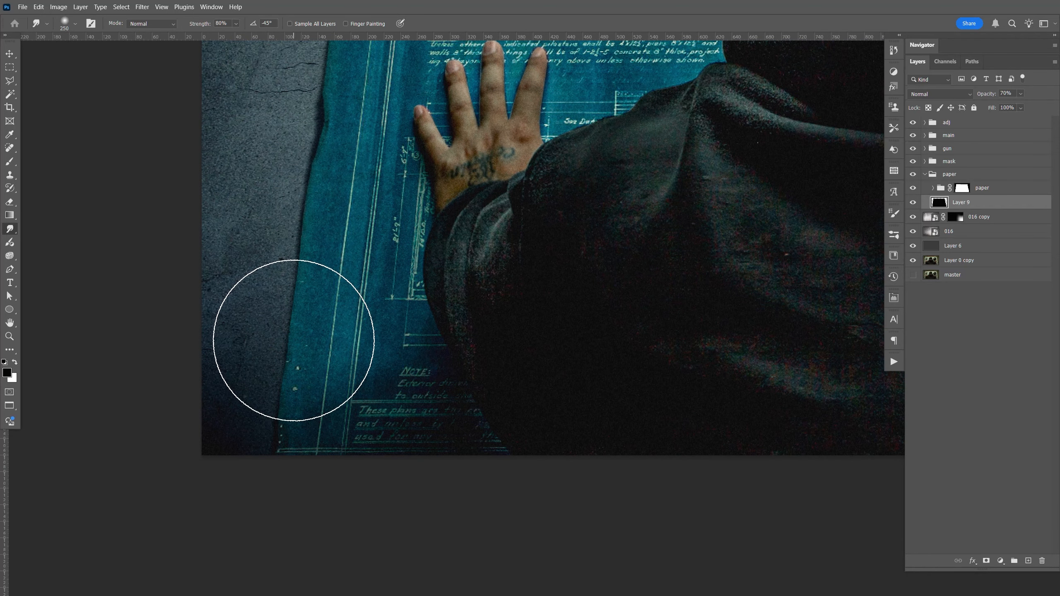
Smudge the Layer 9 shadow along the blueprint's right edge with the 250 px brush at 80% strength.
{"action": "left_click_drag", "start_coordinate": [703, 311], "coordinate": [250, 351]}
{"action": "mouse_move", "coordinate": [818, 307]}
{"action": "left_mouse_down"}
{"action": "mouse_move", "coordinate": [643, 265]}
{"action": "mouse_move", "coordinate": [708, 408]}
{"action": "left_mouse_up"}
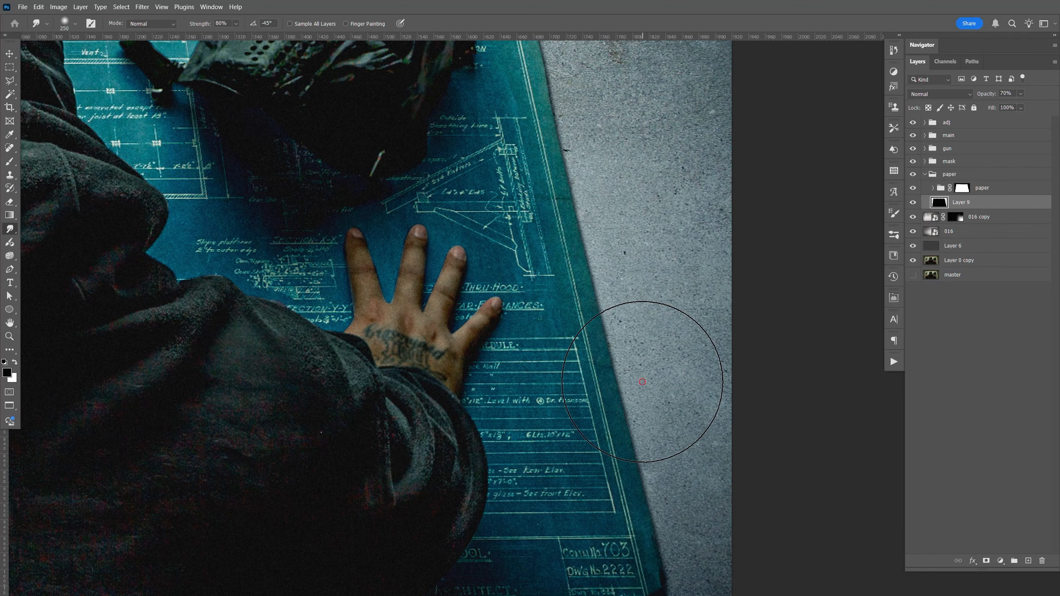
{"action": "left_click_drag", "start_coordinate": [652, 296], "coordinate": [717, 540]}
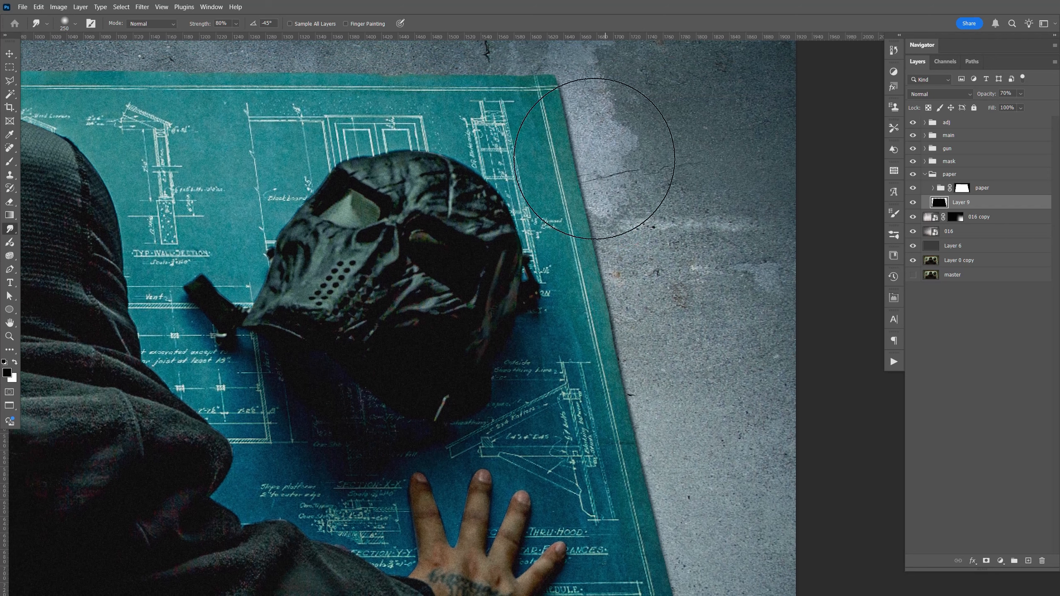
{"action": "left_click_drag", "start_coordinate": [573, 142], "coordinate": [582, 143]}
{"action": "left_click_drag", "start_coordinate": [620, 379], "coordinate": [622, 367]}
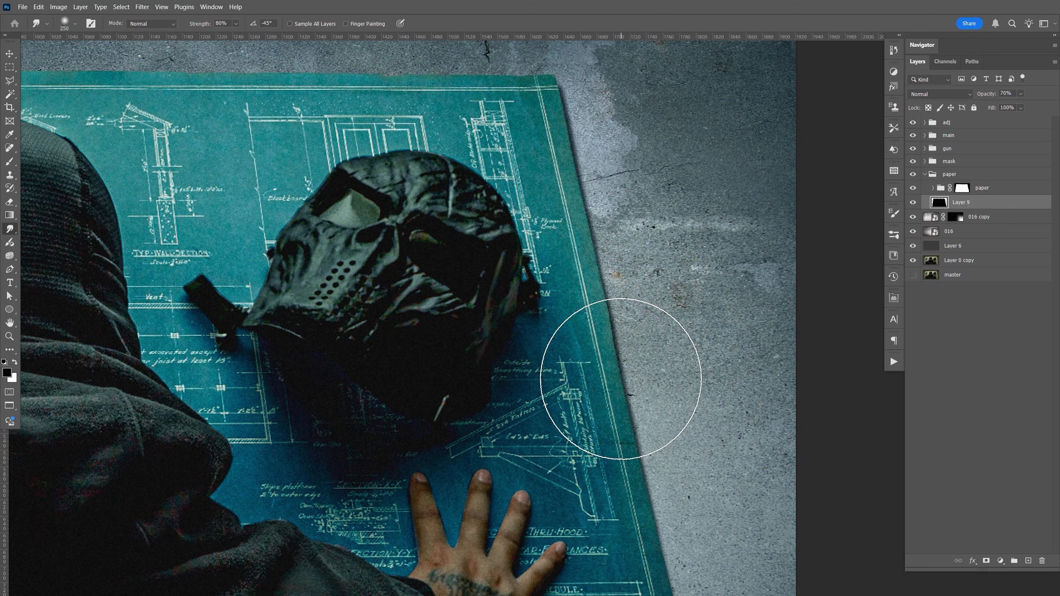
{"action": "key", "text": "v"}
{"action": "key", "text": "ctrl+minus"}
{"action": "key", "text": "ctrl+minus"}
{"action": "key", "text": "ctrl+minus"}
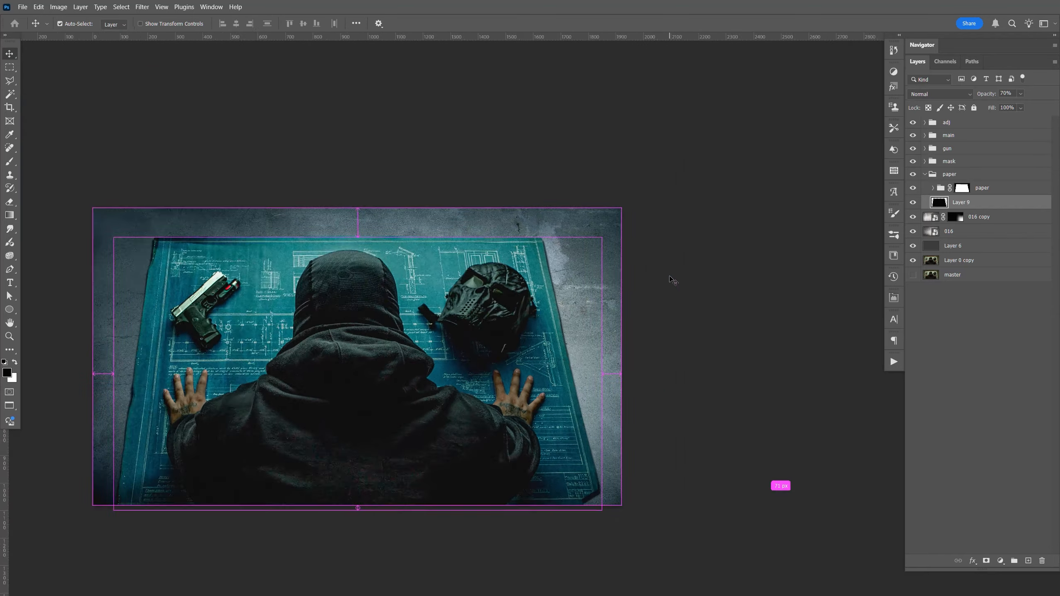
{"action": "key", "text": "ctrl+plus"}
{"action": "left_click_drag", "start_coordinate": [557, 357], "coordinate": [688, 258]}
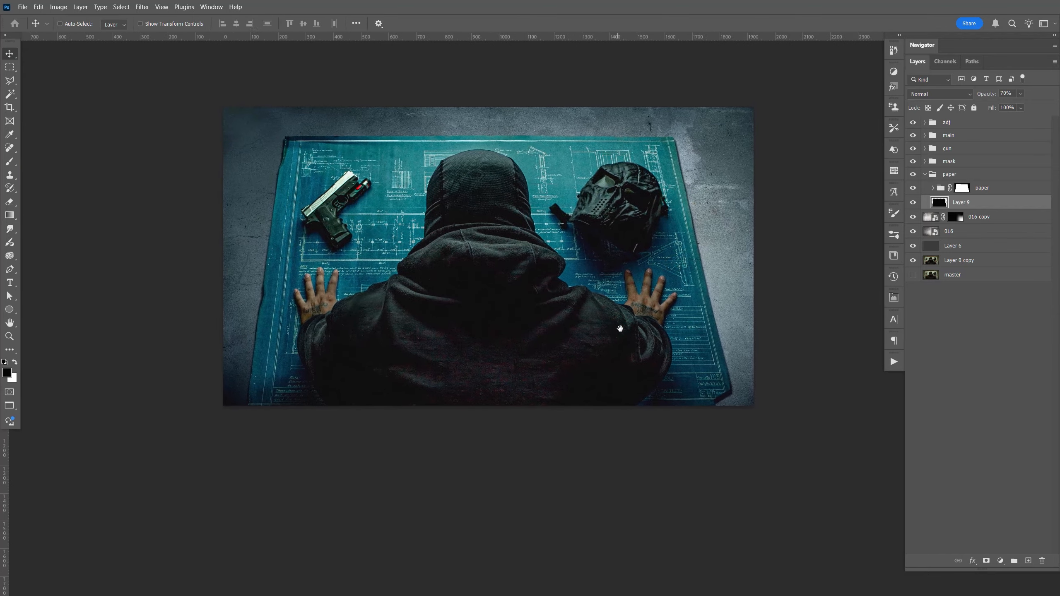
{"action": "left_click_drag", "start_coordinate": [577, 225], "coordinate": [625, 300]}
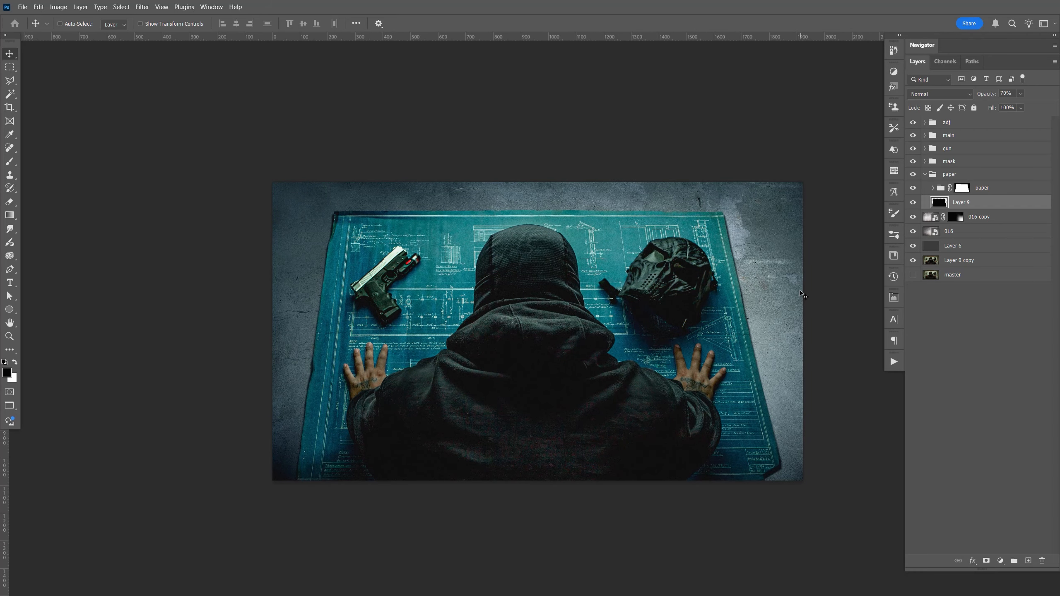
Create a group named glow above the main group and add an empty layer inside it.
{"action": "left_click", "coordinate": [970, 136]}
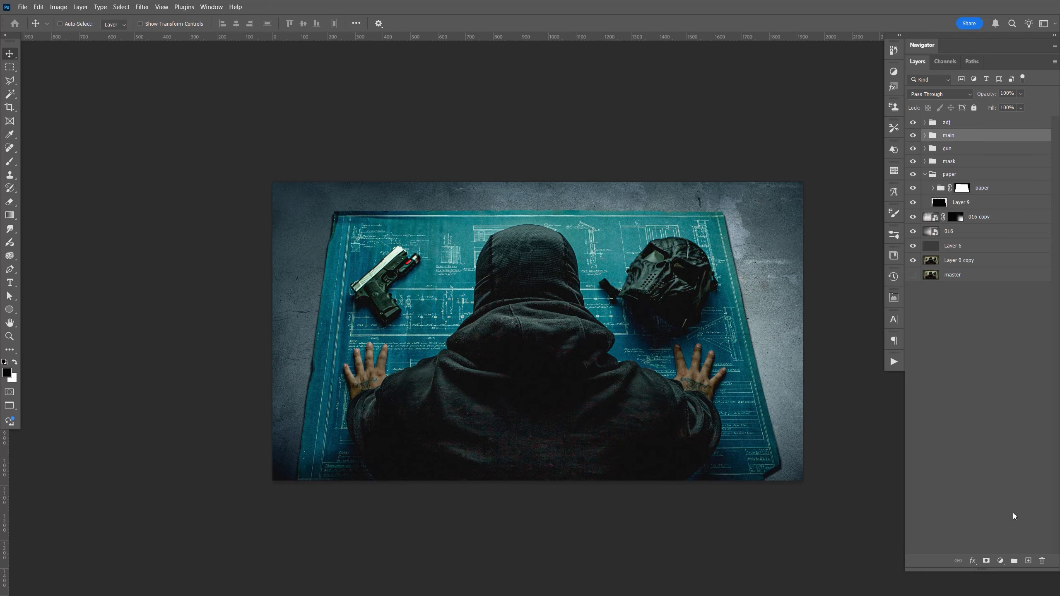
{"action": "left_click", "coordinate": [1014, 560]}
{"action": "double_click", "coordinate": [953, 135]}
{"action": "type", "text": "glow"}
{"action": "key", "text": "Return"}
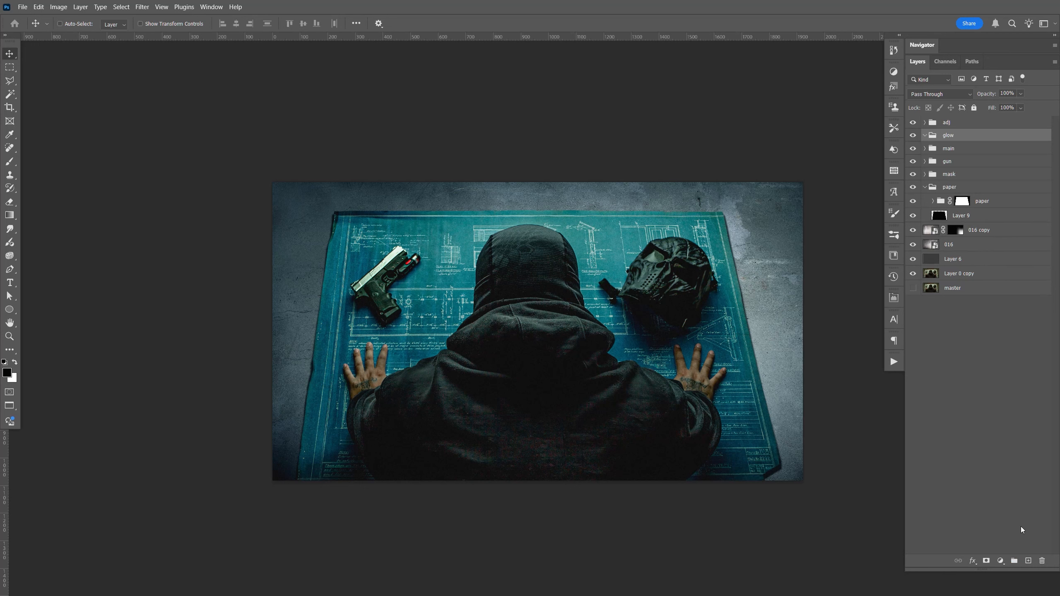
{"action": "left_click", "coordinate": [1027, 561]}
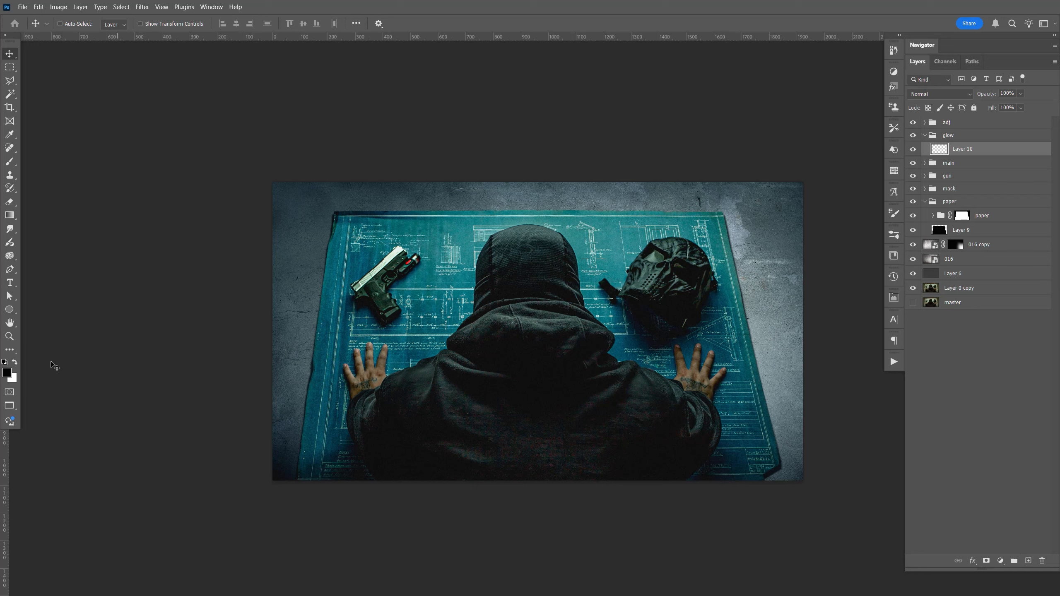
Set the foreground colour to teal #3391a9 and switch to the Brush tool.
{"action": "left_click", "coordinate": [8, 373]}
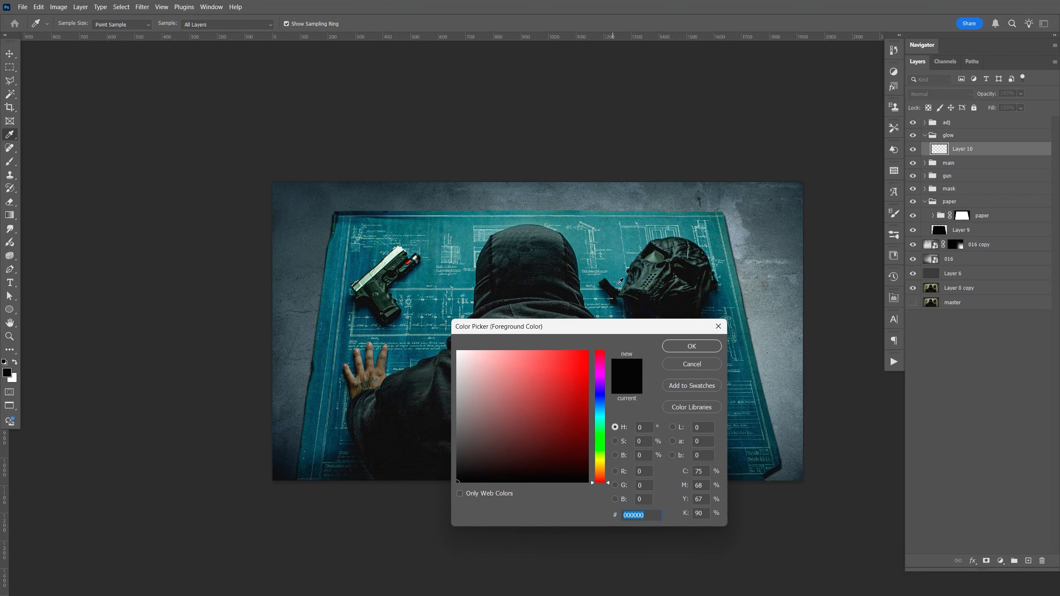
{"action": "left_click_drag", "start_coordinate": [602, 427], "coordinate": [600, 412]}
{"action": "left_click_drag", "start_coordinate": [536, 383], "coordinate": [549, 390]}
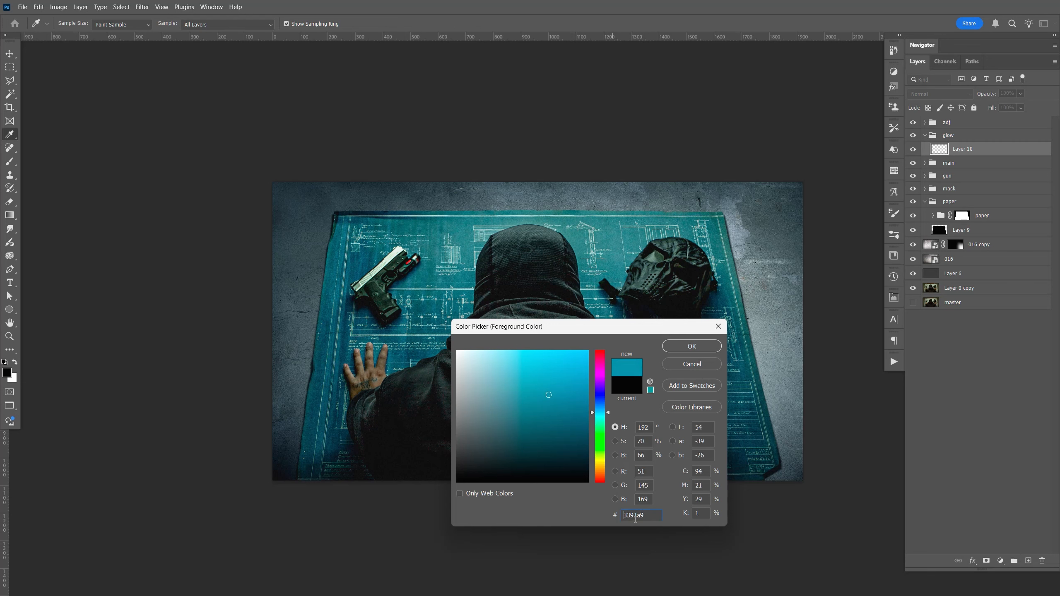
{"action": "left_click", "coordinate": [691, 347]}
{"action": "key", "text": "b"}
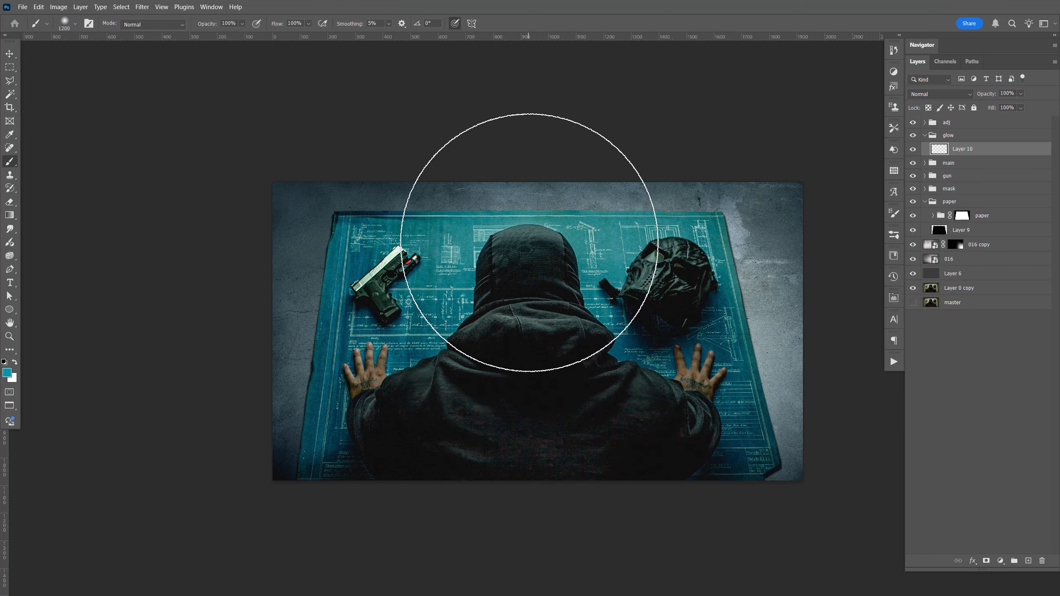
Paint one soft teal dab with a 1900 px brush on Layer 10, centred above the canvas's upper edge.
{"action": "key", "text": "bracketright"}
{"action": "key", "text": "bracketright"}
{"action": "key", "text": "bracketright"}
{"action": "key", "text": "bracketright"}
{"action": "key", "text": "bracketright"}
{"action": "key", "text": "bracketright"}
{"action": "key", "text": "bracketright"}
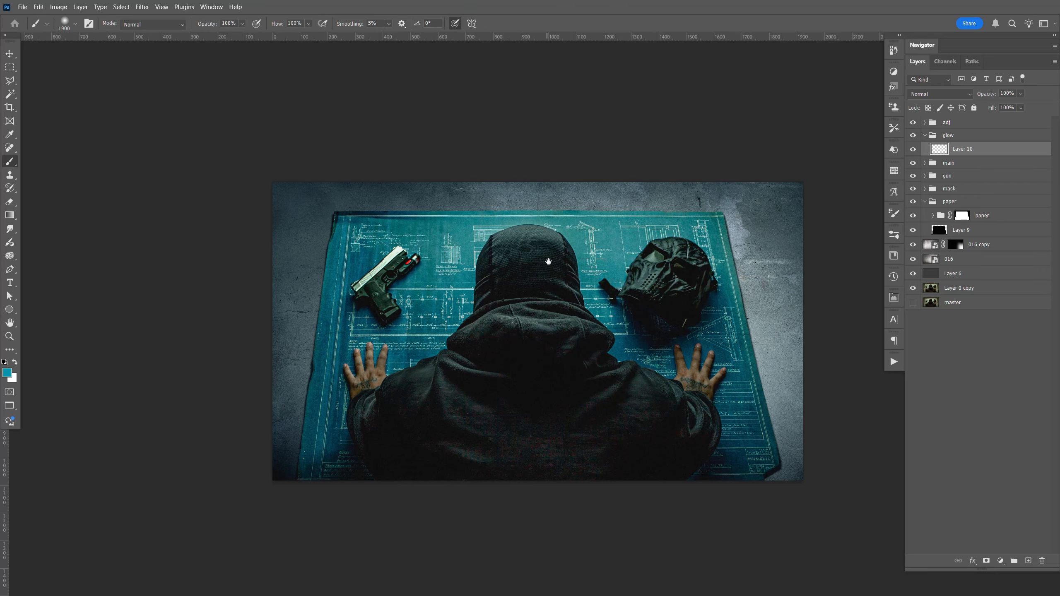
{"action": "left_click_drag", "start_coordinate": [547, 261], "coordinate": [525, 389]}
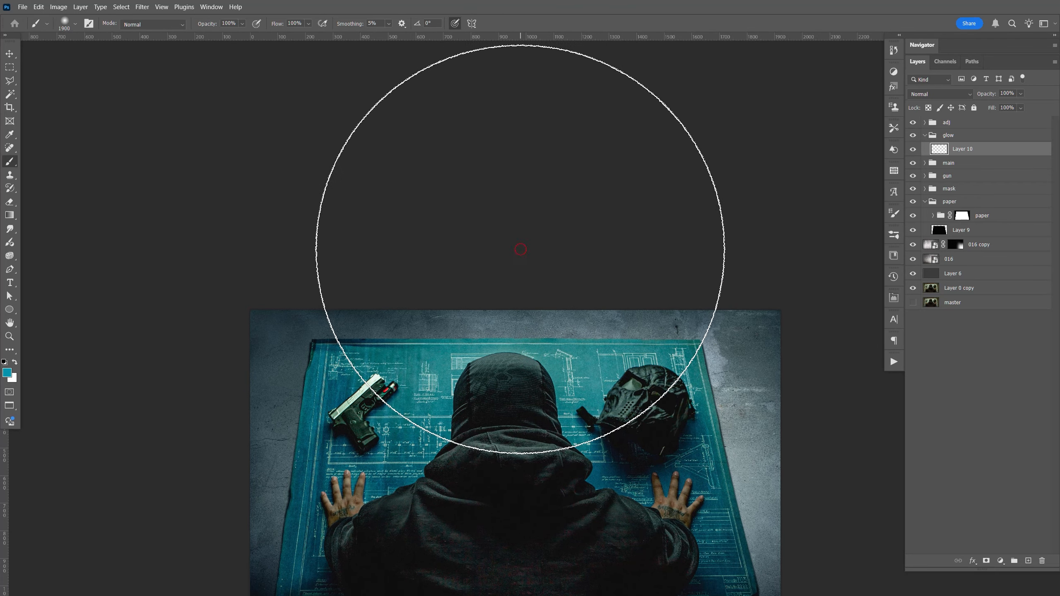
{"action": "left_click", "coordinate": [520, 249]}
Set the glow layer's blend mode to Screen and its opacity to 70%.
{"action": "left_click", "coordinate": [927, 94]}
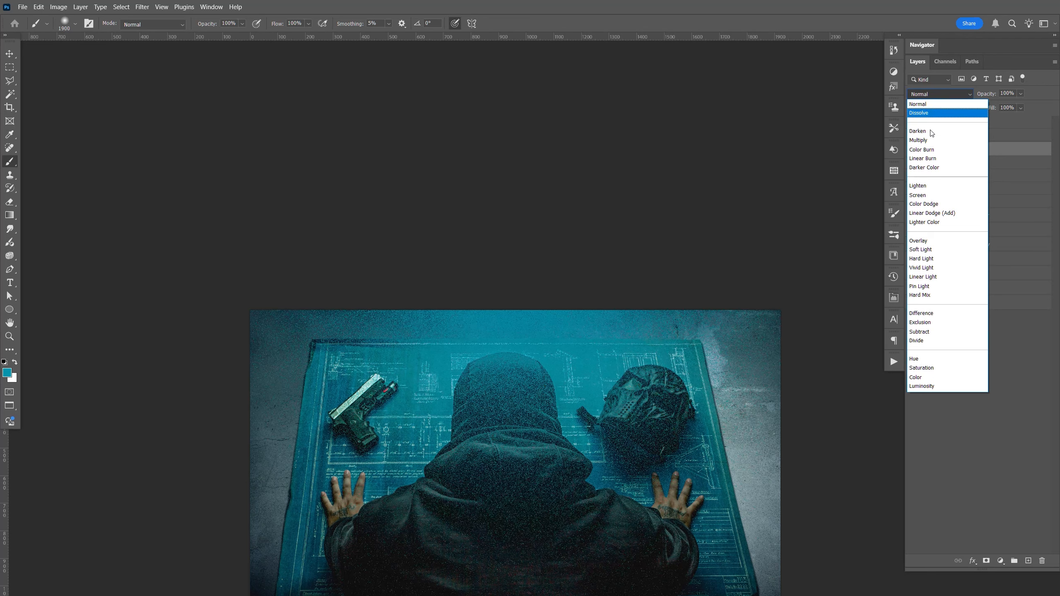
{"action": "left_click", "coordinate": [923, 195]}
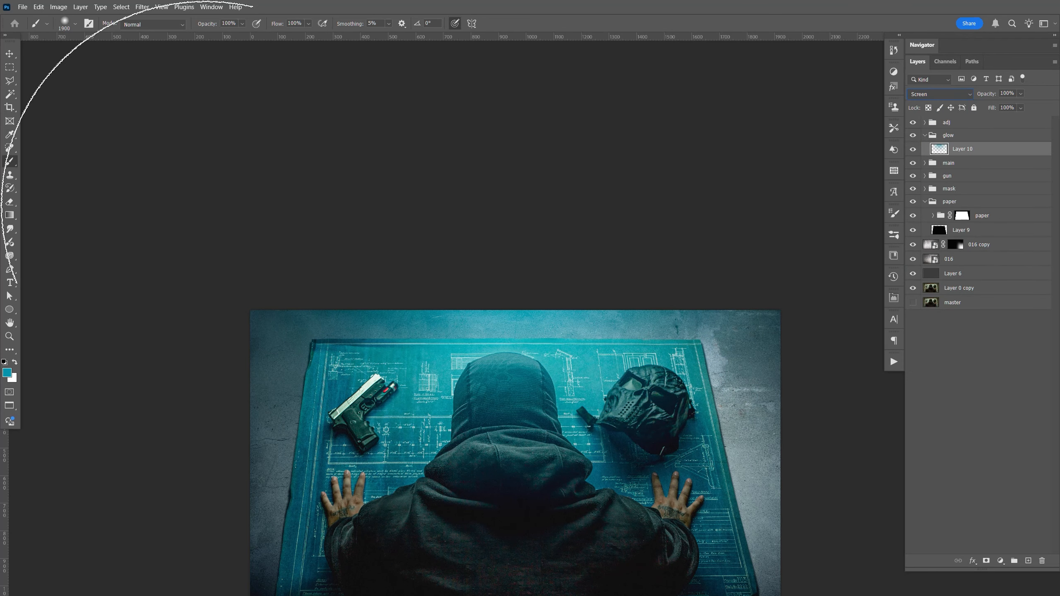
{"action": "left_click", "coordinate": [9, 54]}
{"action": "left_click_drag", "start_coordinate": [543, 327], "coordinate": [519, 143]}
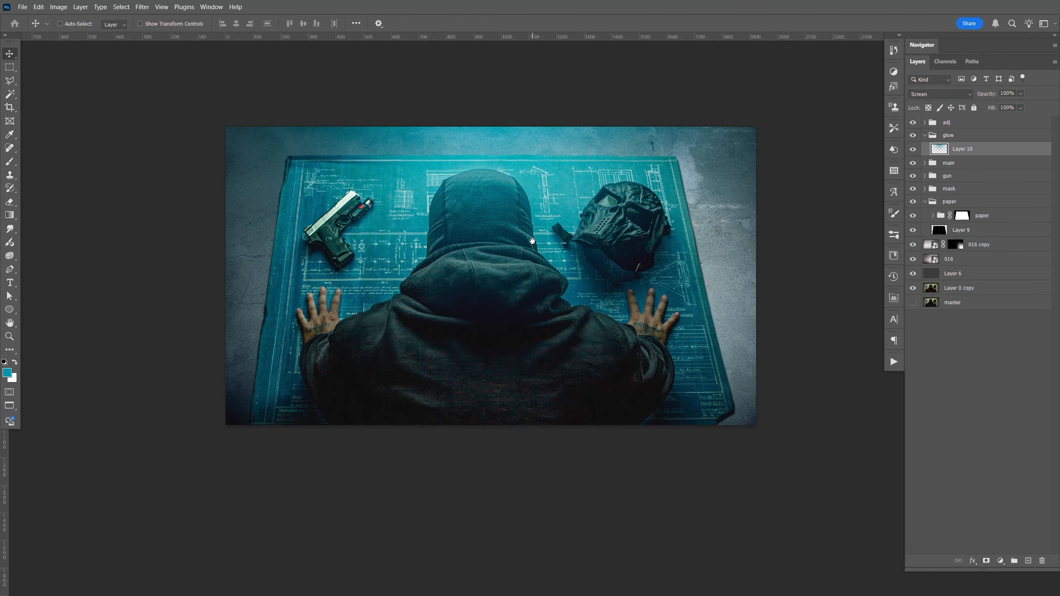
{"action": "left_click_drag", "start_coordinate": [1001, 106], "coordinate": [1008, 108]}
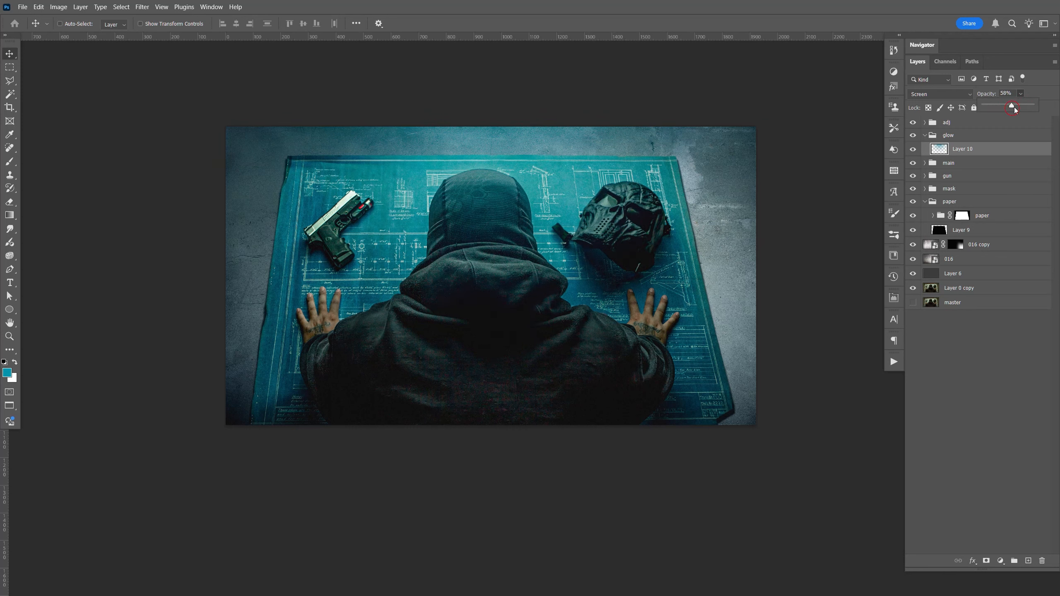
{"action": "left_click", "coordinate": [1005, 93]}
{"action": "type", "text": "70"}
{"action": "left_click_drag", "start_coordinate": [769, 291], "coordinate": [783, 287]}
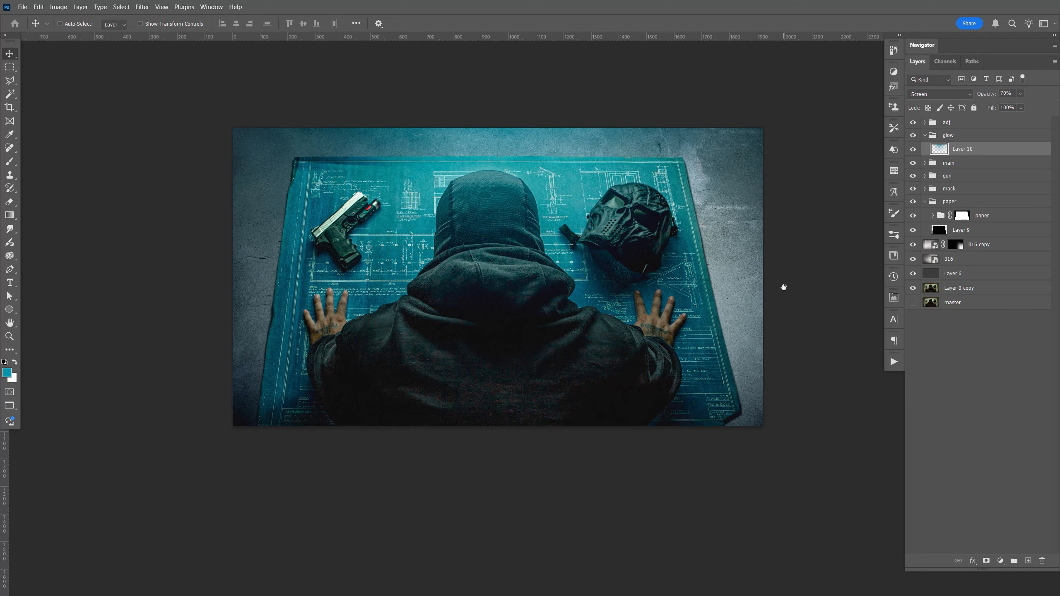
Collapse the paper and glow groups, expand adj, and compare the image with its teal tint layers hidden and shown.
{"action": "left_click", "coordinate": [925, 202]}
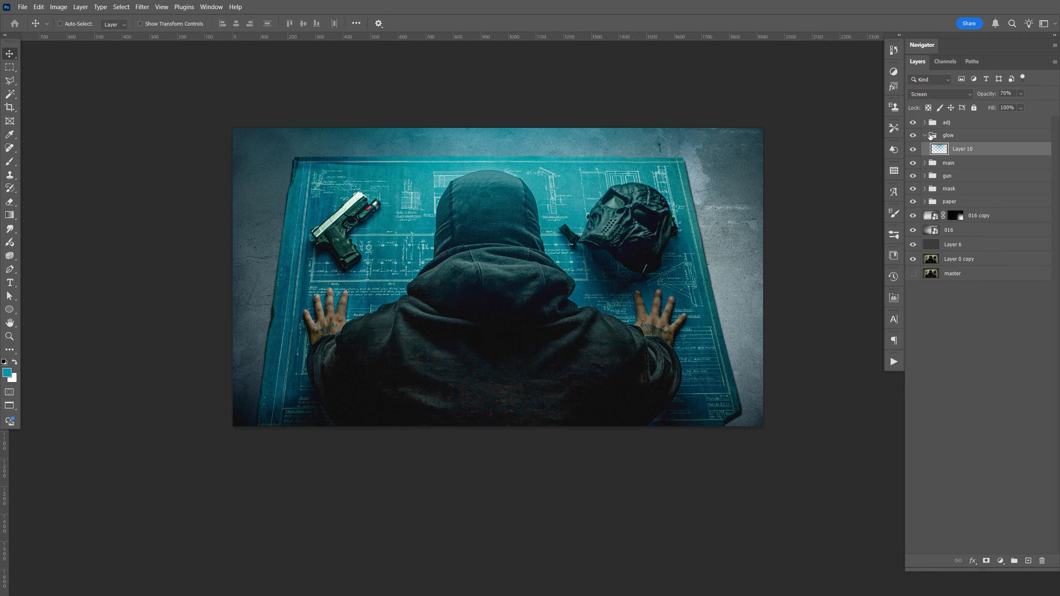
{"action": "left_click", "coordinate": [924, 136]}
{"action": "left_click", "coordinate": [924, 122]}
{"action": "mouse_move", "coordinate": [914, 181]}
{"action": "left_mouse_down"}
{"action": "mouse_move", "coordinate": [915, 195]}
{"action": "mouse_move", "coordinate": [913, 181]}
{"action": "left_mouse_up"}
{"action": "left_click", "coordinate": [952, 197]}
{"action": "left_click", "coordinate": [913, 195]}
{"action": "left_click", "coordinate": [914, 196]}
{"action": "left_click", "coordinate": [968, 197]}
{"action": "left_click_drag", "start_coordinate": [1021, 95], "coordinate": [1056, 116]}
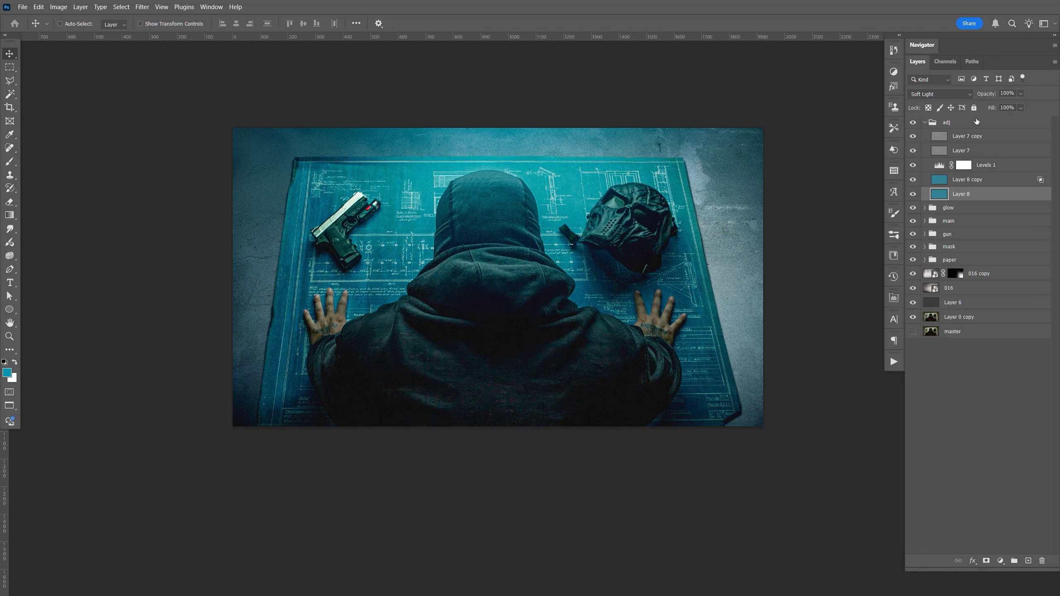
{"action": "left_click", "coordinate": [912, 182]}
{"action": "left_click", "coordinate": [912, 182]}
{"action": "left_click", "coordinate": [912, 182]}
{"action": "left_click", "coordinate": [912, 182]}
Try a duplicate of Layer 8 with Blend If excluding dark underlying tones, and delete that copy.
{"action": "key", "text": "ctrl+j"}
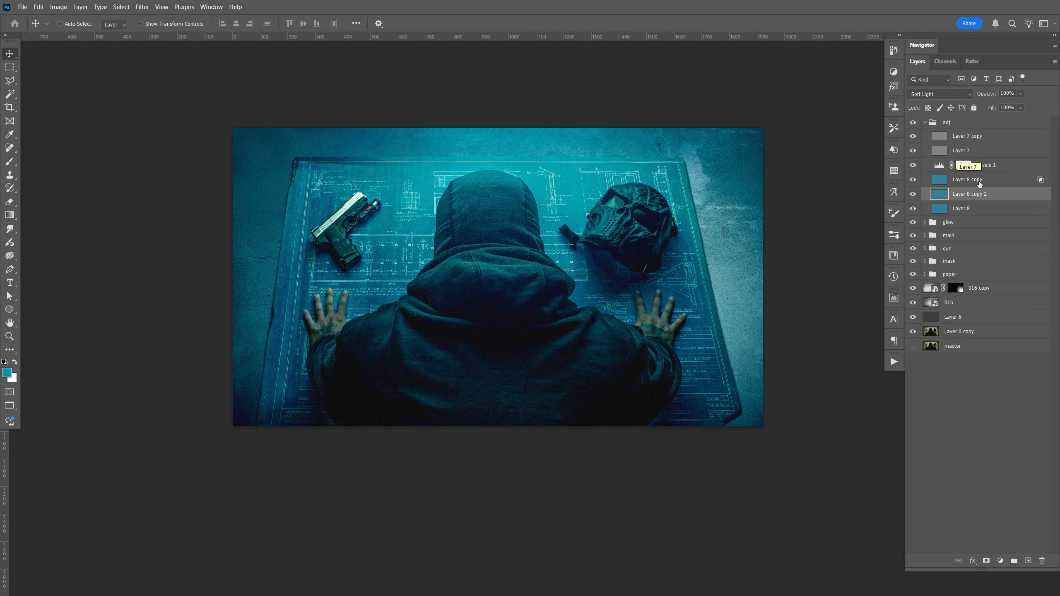
{"action": "double_click", "coordinate": [1009, 197]}
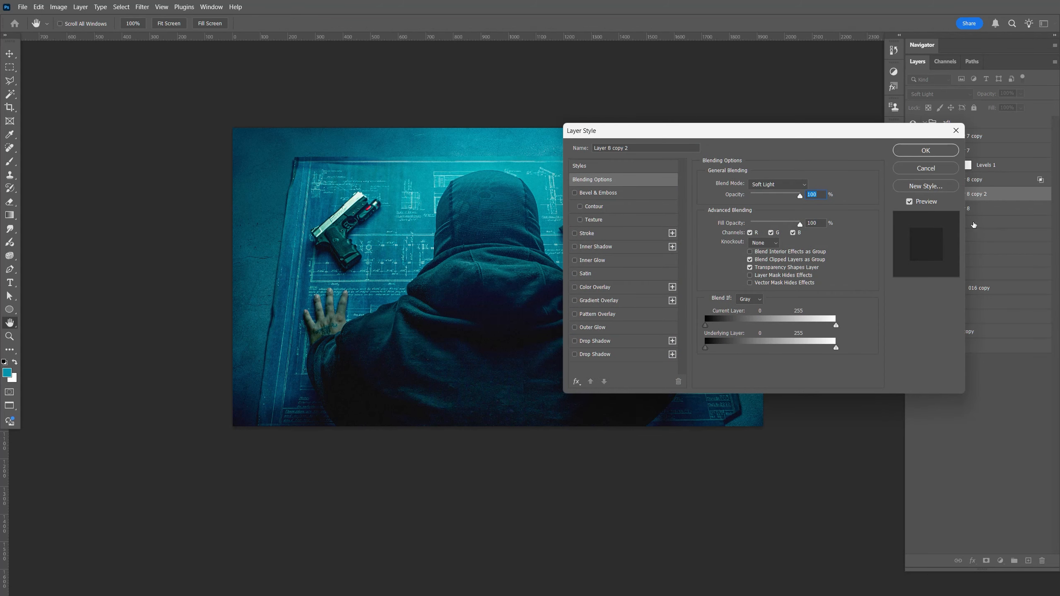
{"action": "left_click_drag", "start_coordinate": [493, 323], "coordinate": [407, 326]}
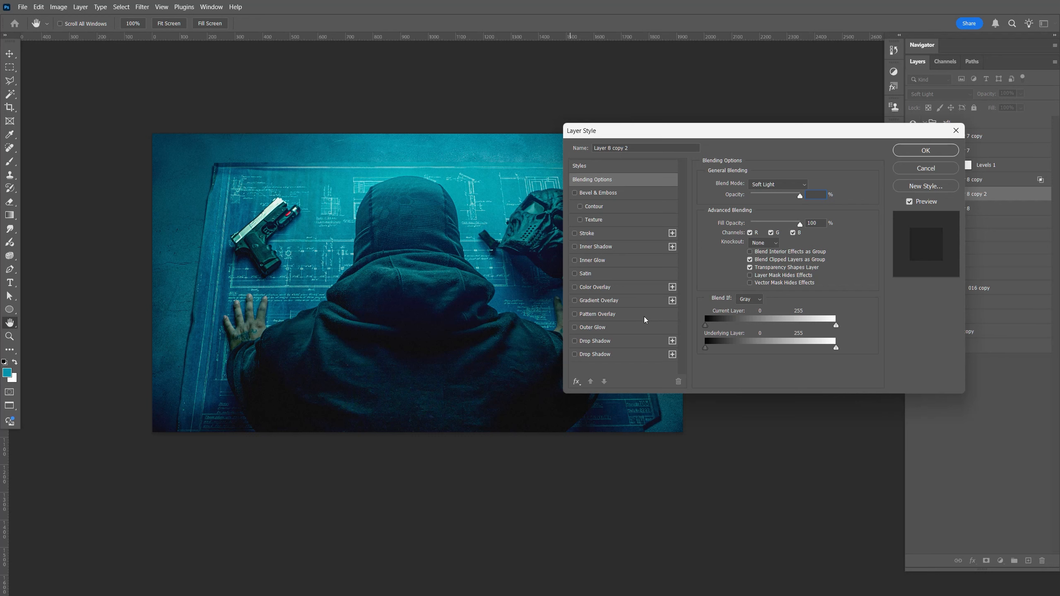
{"action": "left_click", "coordinate": [708, 349]}
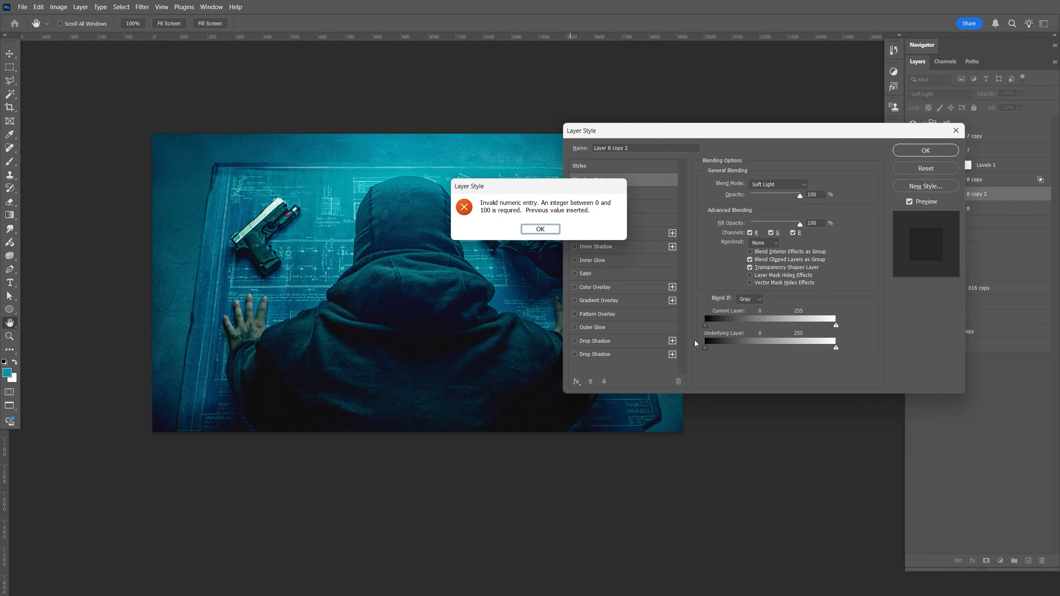
{"action": "left_click", "coordinate": [539, 228]}
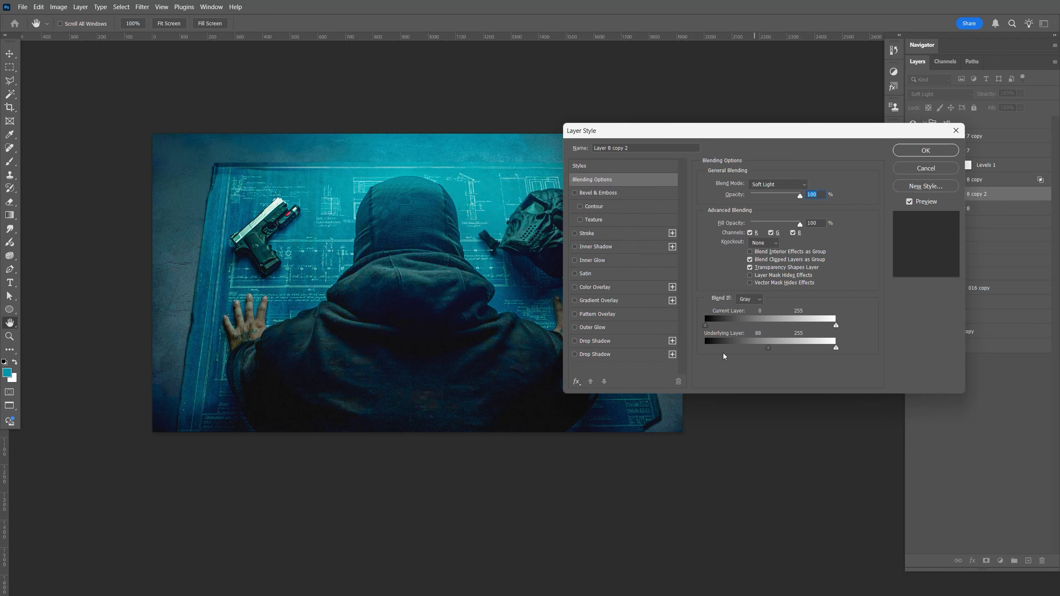
{"action": "left_click_drag", "start_coordinate": [707, 352], "coordinate": [887, 344]}
{"action": "left_click", "coordinate": [905, 153]}
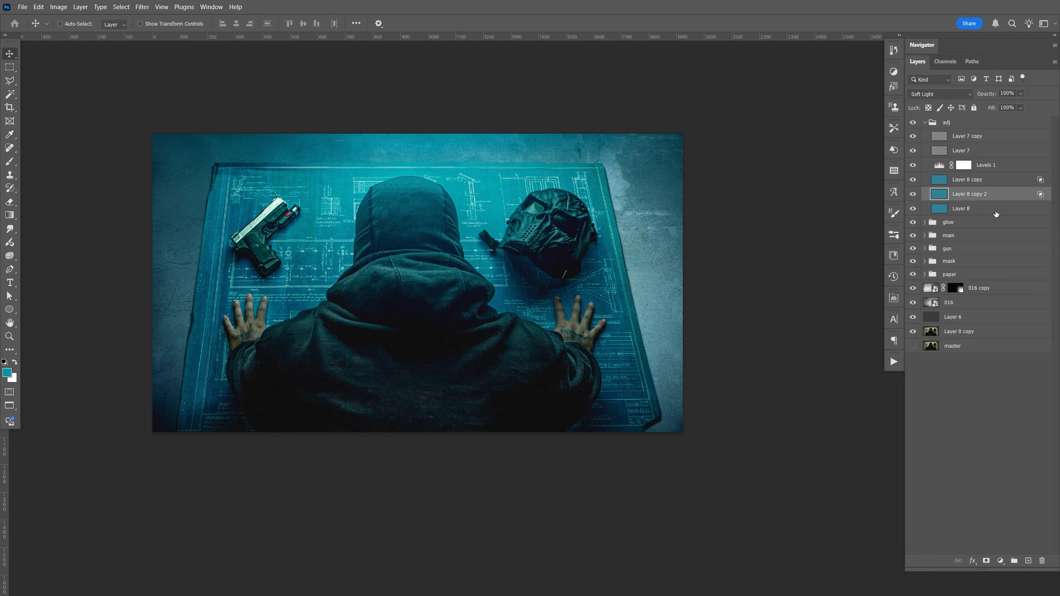
{"action": "key", "text": "Delete"}
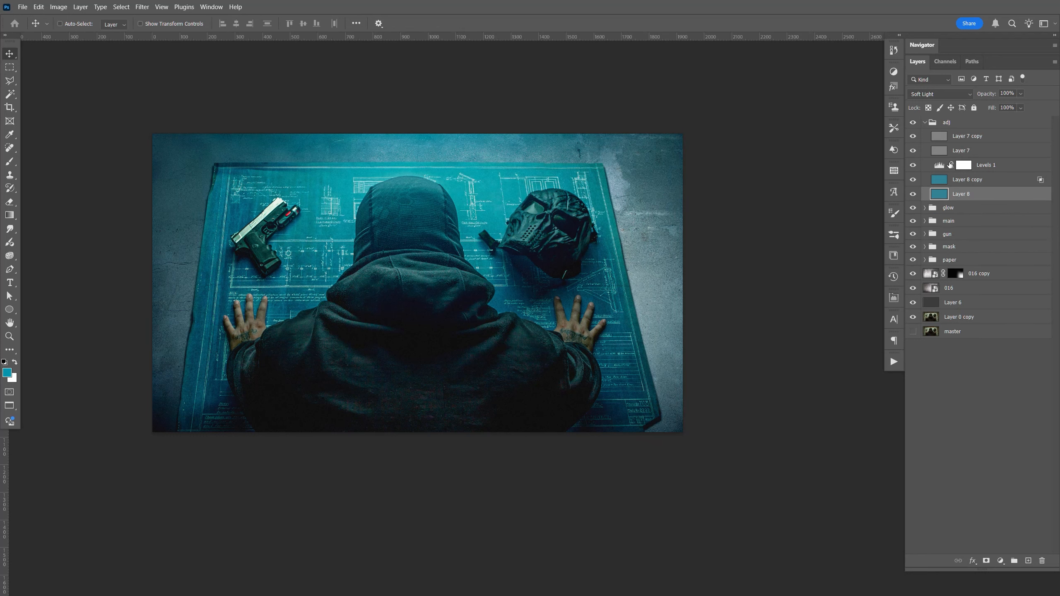
Duplicate the Layer 8 teal tint and set the copy's opacity to 40%.
{"action": "left_click", "coordinate": [913, 194]}
{"action": "left_click", "coordinate": [913, 194]}
{"action": "key", "text": "ctrl+j"}
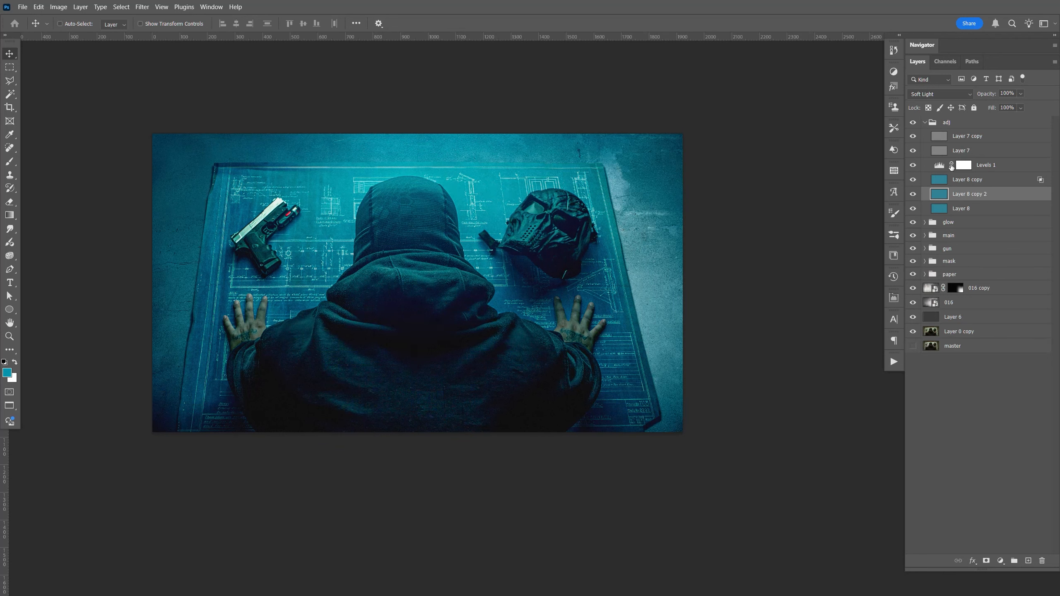
{"action": "left_click_drag", "start_coordinate": [1025, 102], "coordinate": [1002, 106]}
{"action": "type", "text": "40"}
{"action": "key", "text": "ctrl"}
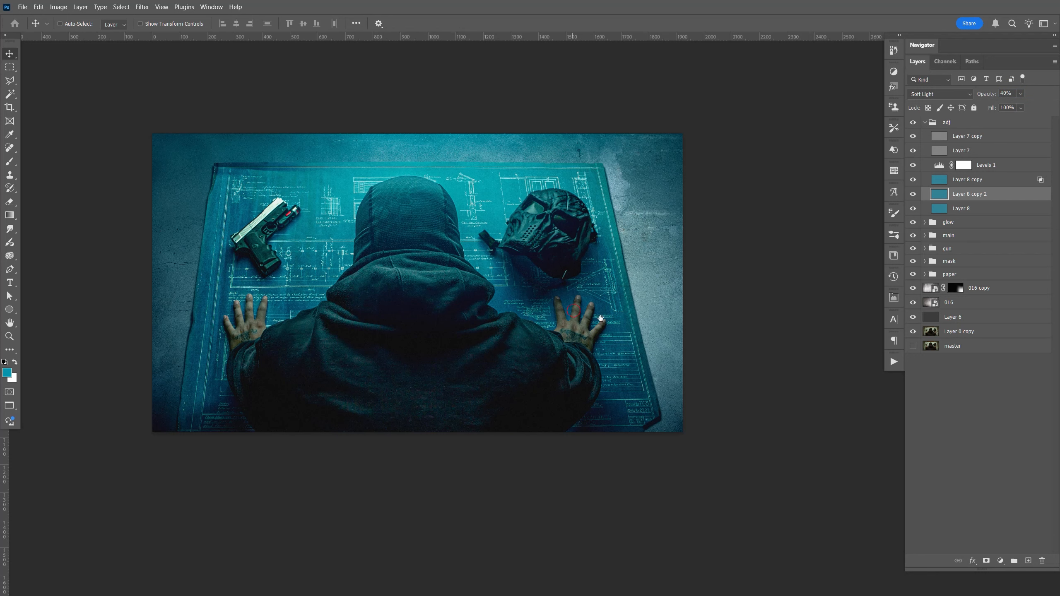
{"action": "left_click_drag", "start_coordinate": [577, 311], "coordinate": [650, 329]}
{"action": "key", "text": "ctrl"}
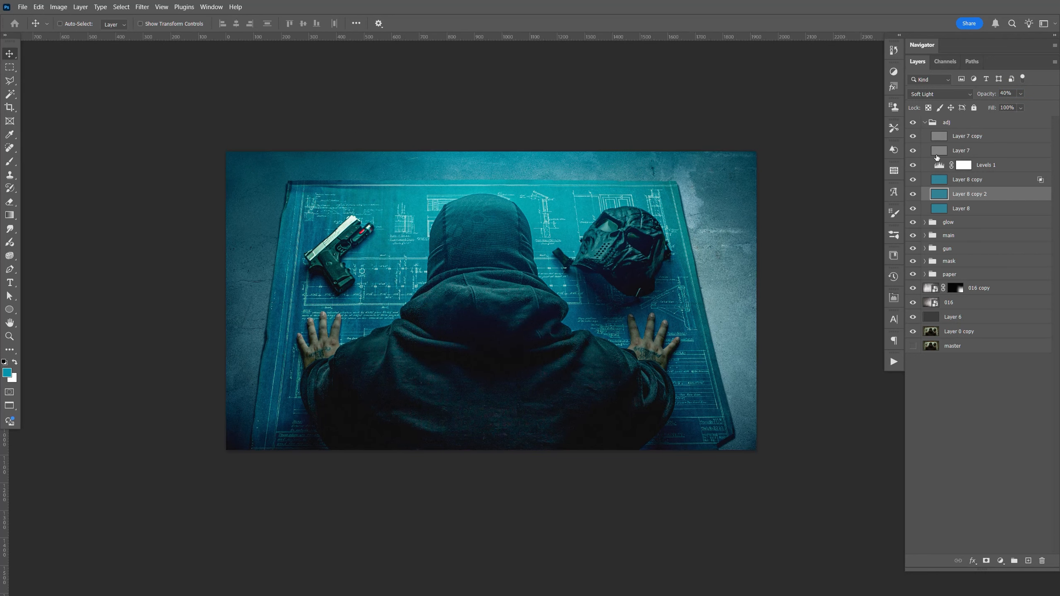
Collapse the adj group and put the three figure layers inside main into a group of their own.
{"action": "left_click", "coordinate": [924, 122]}
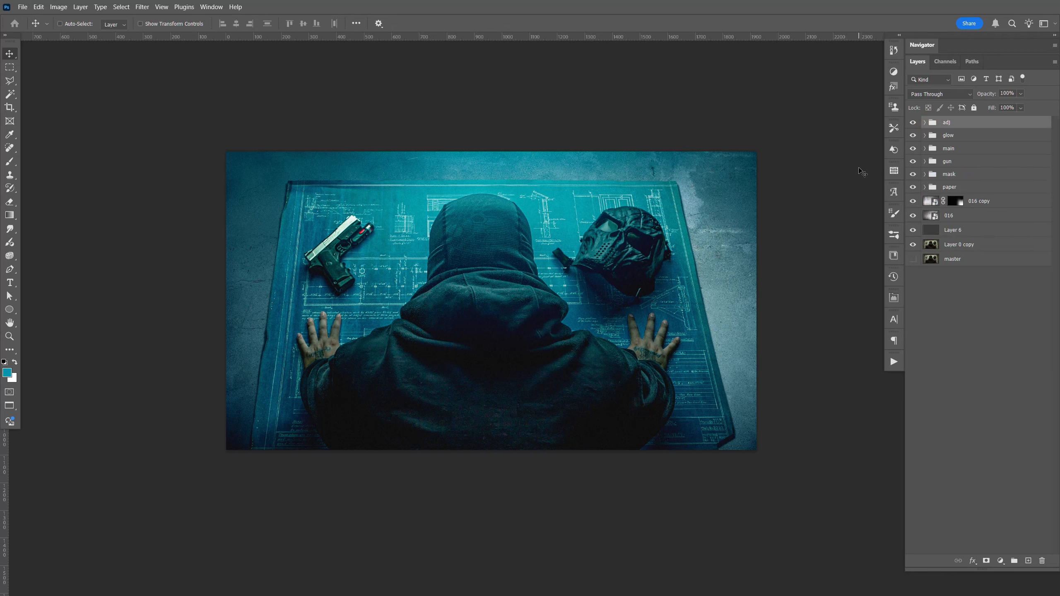
{"action": "left_click", "coordinate": [925, 149]}
{"action": "left_click", "coordinate": [967, 163]}
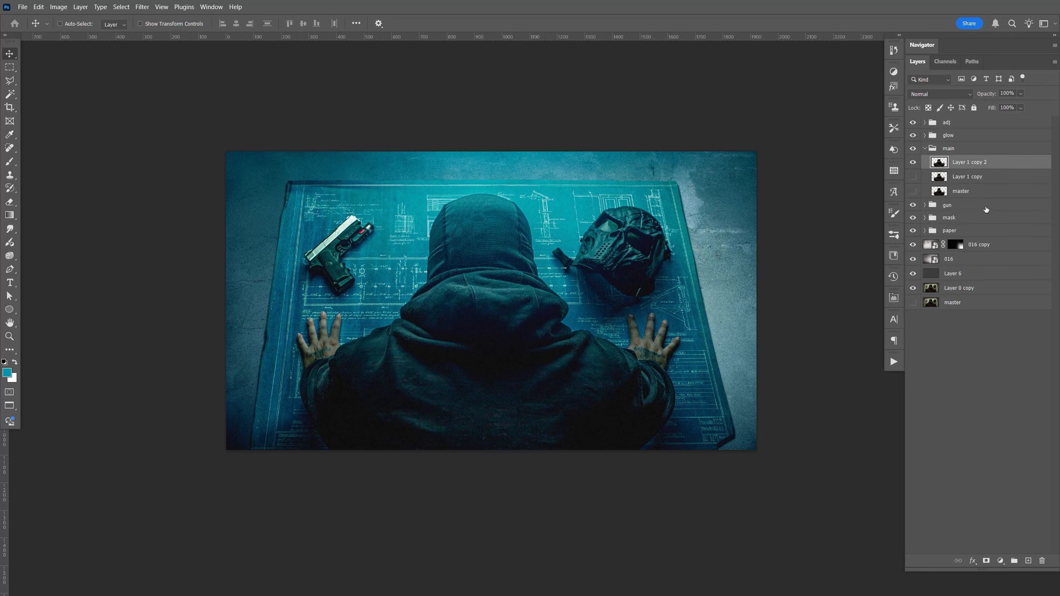
{"action": "left_click", "coordinate": [960, 190], "text": "shift"}
{"action": "key", "text": "ctrl+g"}
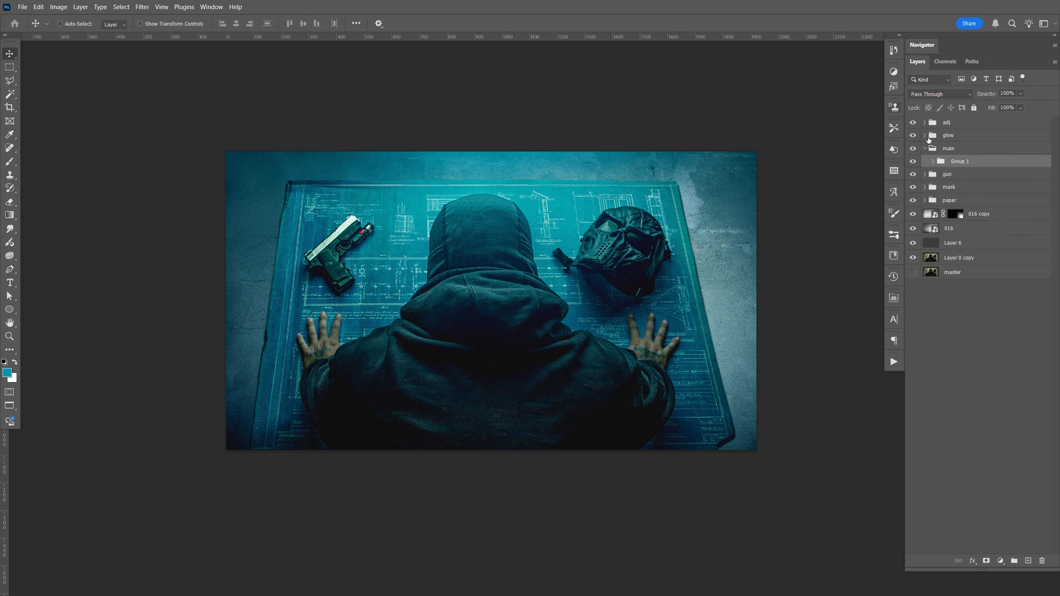
Add a layer above the grouped figure layers, fill it with the teal foreground colour and clip it to that group.
{"action": "left_click", "coordinate": [1028, 561]}
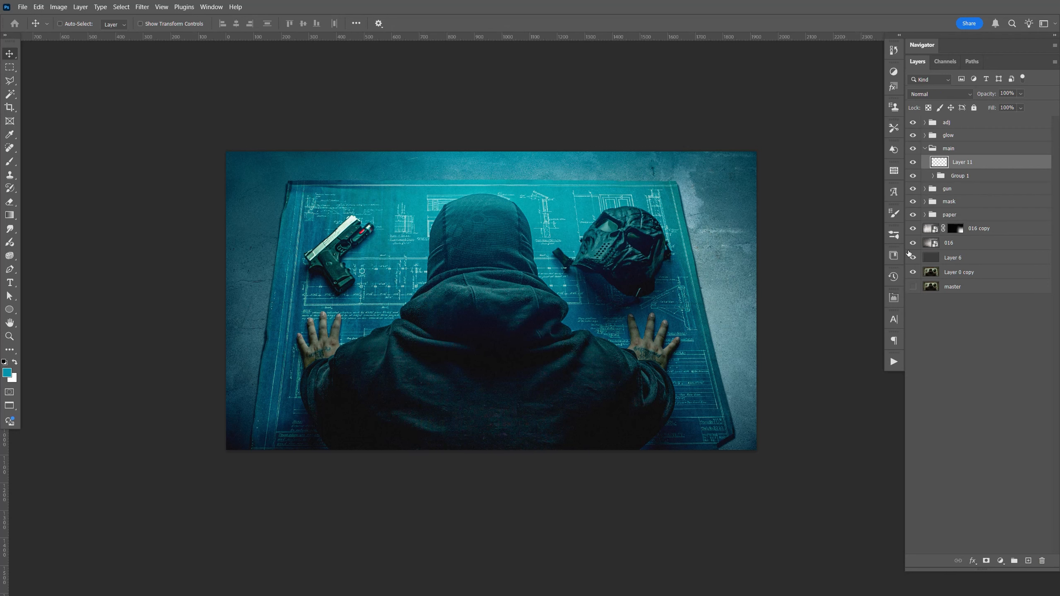
{"action": "key", "text": "alt+BackSpace"}
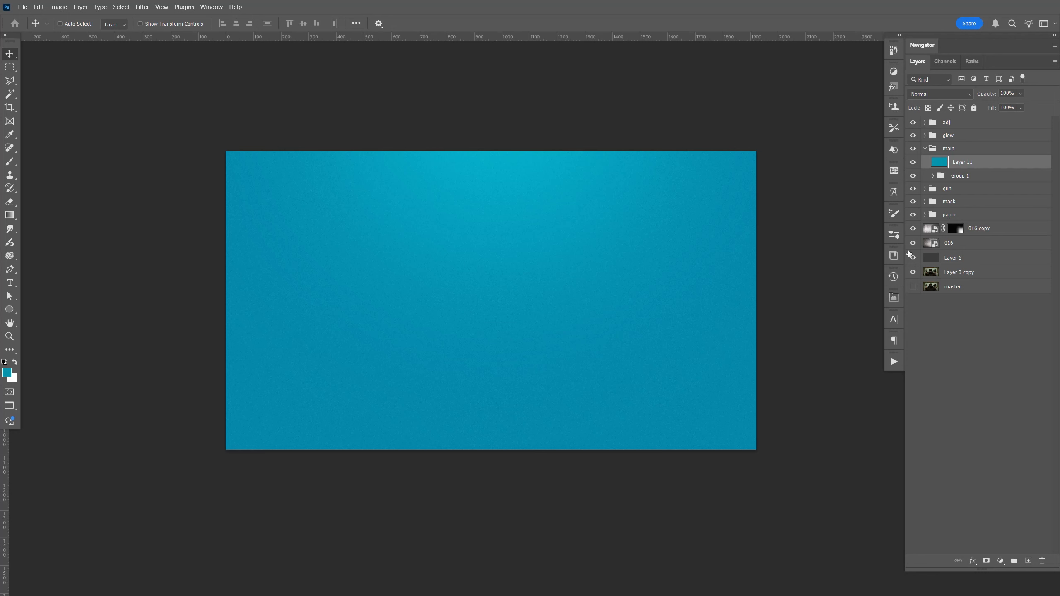
{"action": "key", "text": "ctrl+alt+g"}
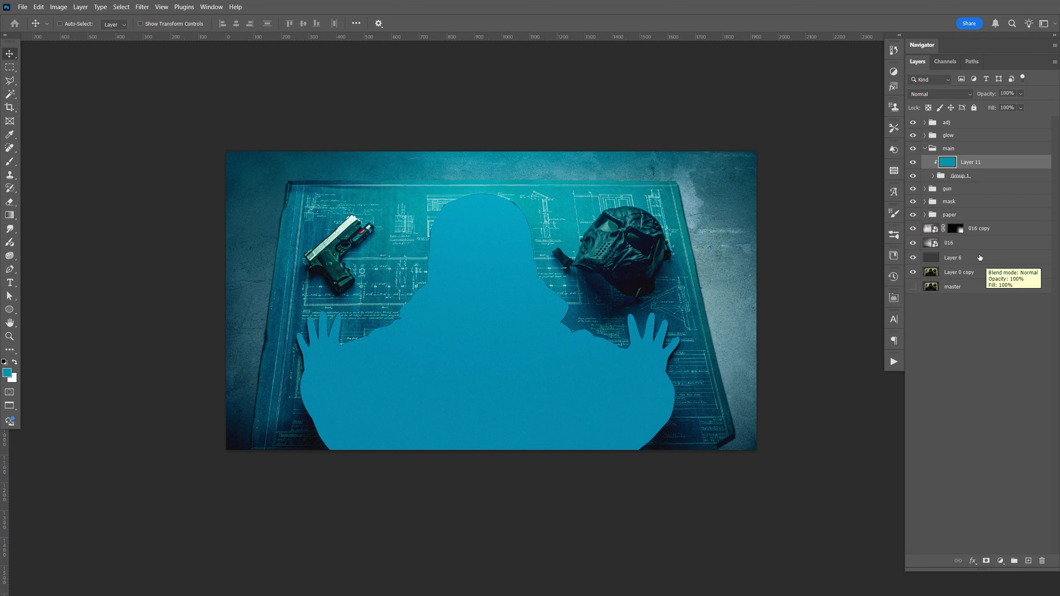
Expand the paper group and its nested paper group, check Layer 4 by toggling its visibility, and select that layer.
{"action": "key", "text": "ctrl+plus"}
{"action": "key", "text": "ctrl+plus"}
{"action": "key", "text": "ctrl+plus"}
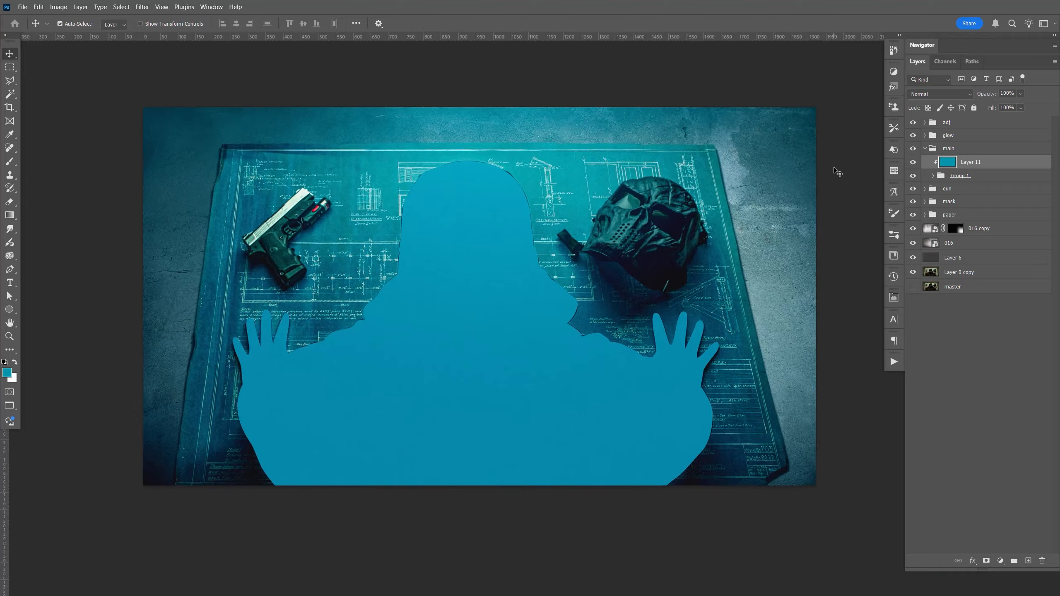
{"action": "left_click_drag", "start_coordinate": [537, 249], "coordinate": [591, 312]}
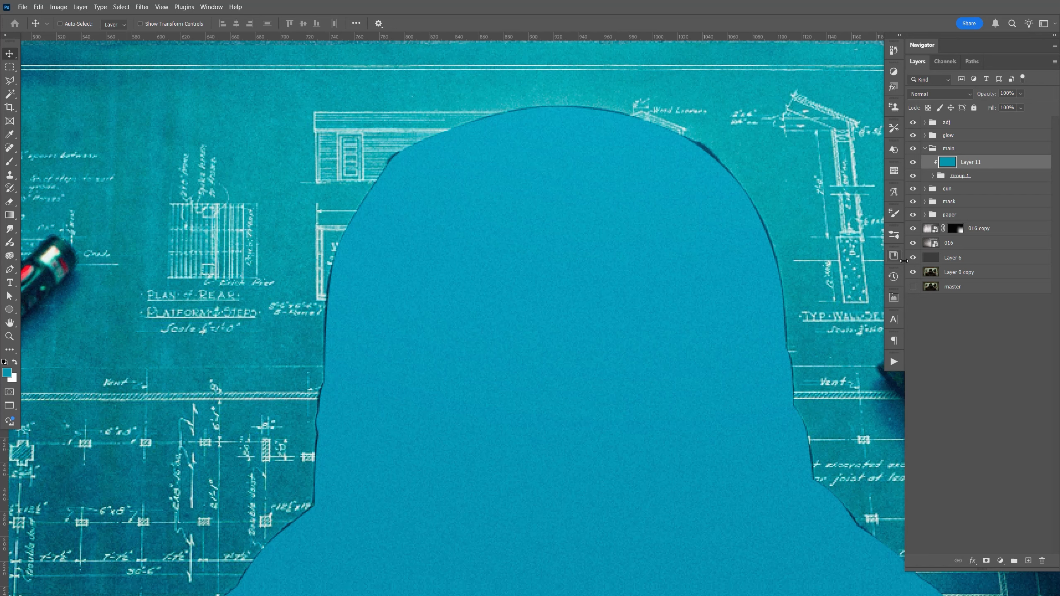
{"action": "left_click", "coordinate": [925, 215]}
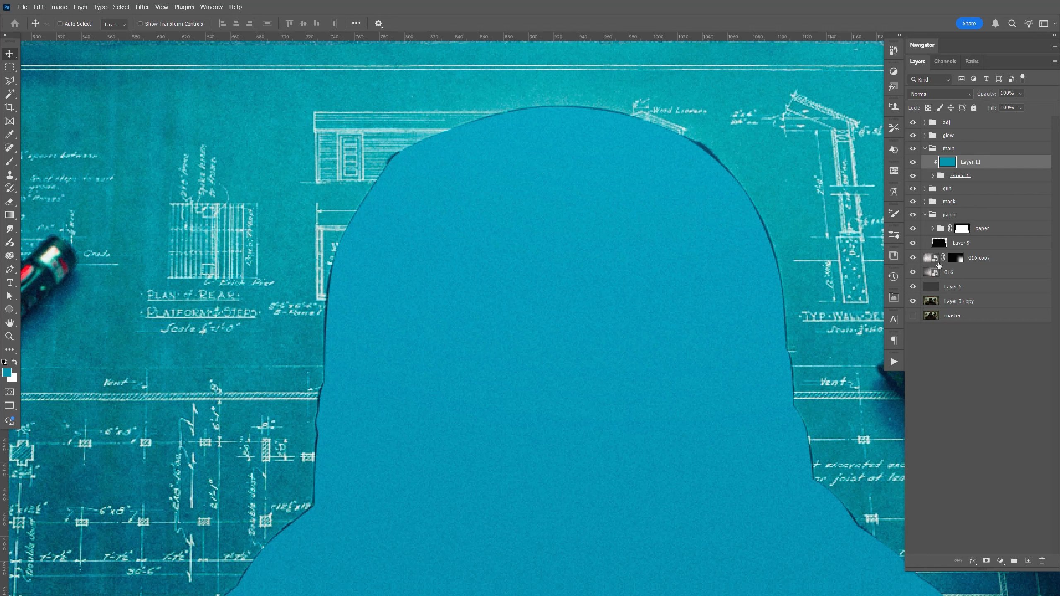
{"action": "left_click", "coordinate": [933, 229]}
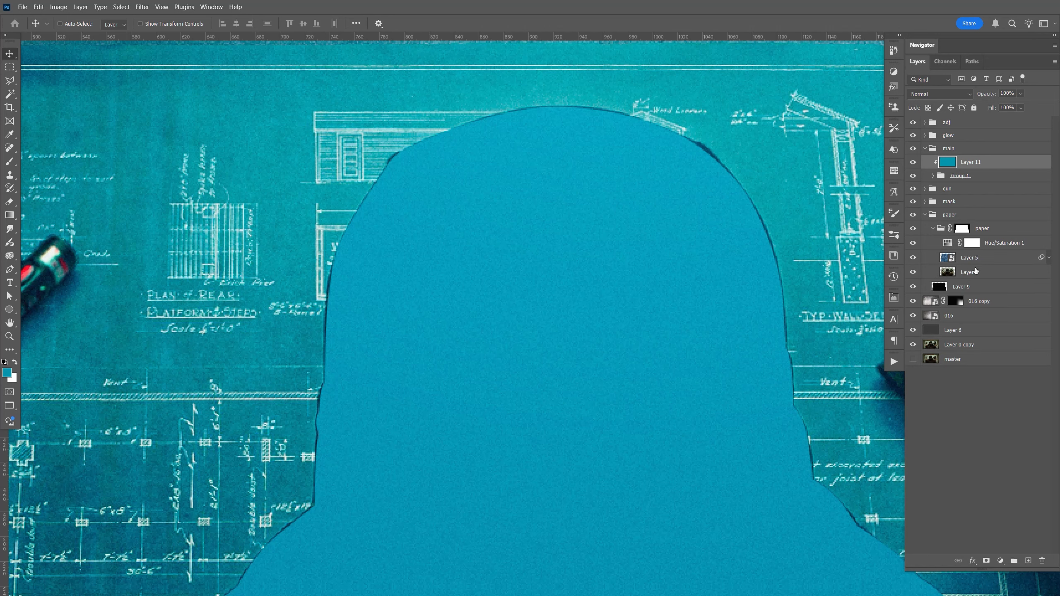
{"action": "left_click", "coordinate": [913, 272]}
{"action": "left_click", "coordinate": [913, 272]}
{"action": "left_click", "coordinate": [969, 275]}
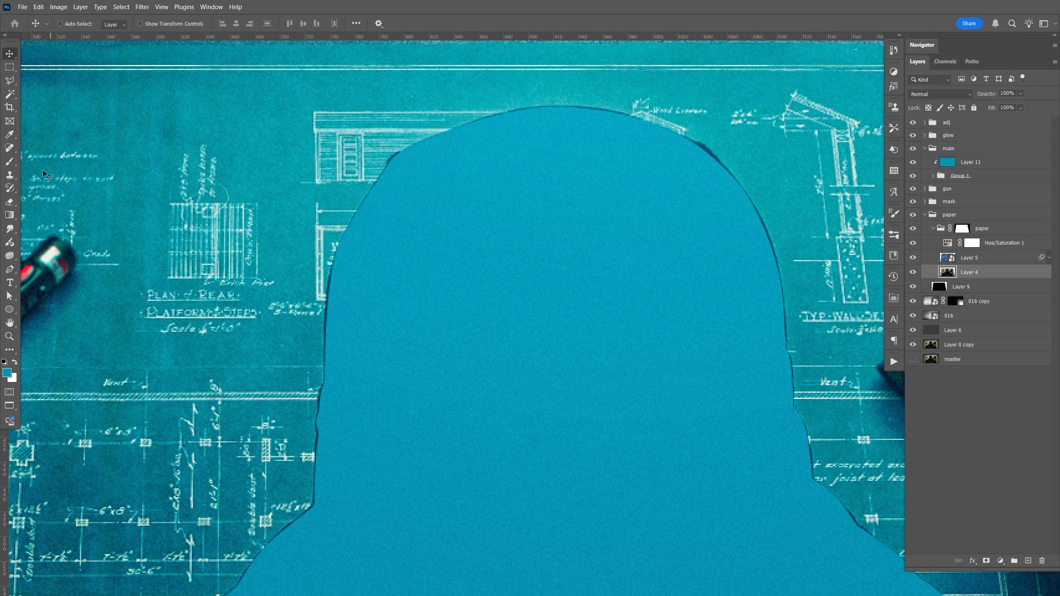
{"action": "left_click", "coordinate": [15, 179]}
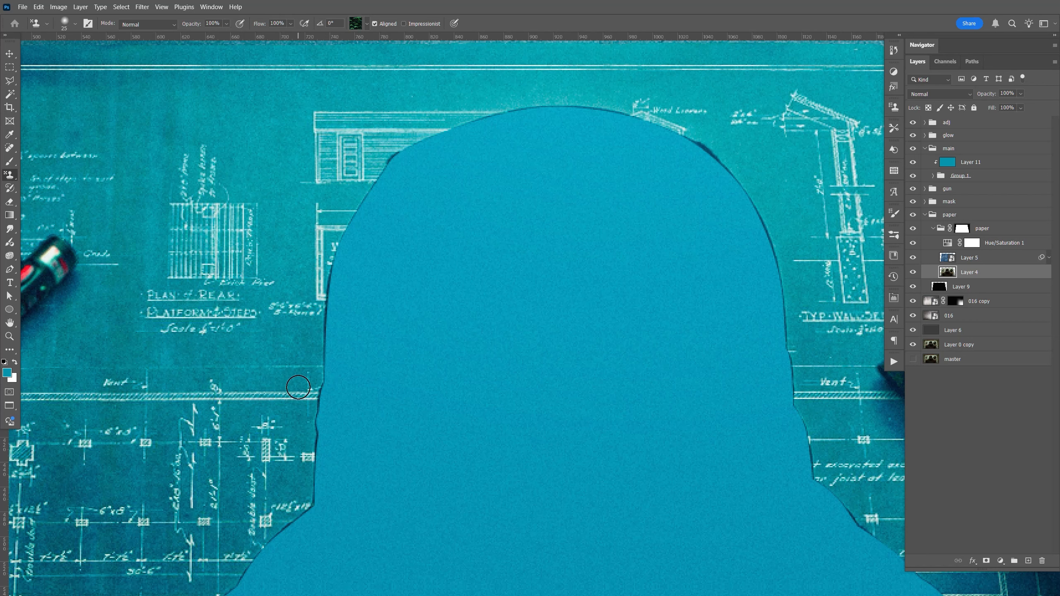
{"action": "key", "text": "bracketright"}
{"action": "left_click", "coordinate": [291, 488]}
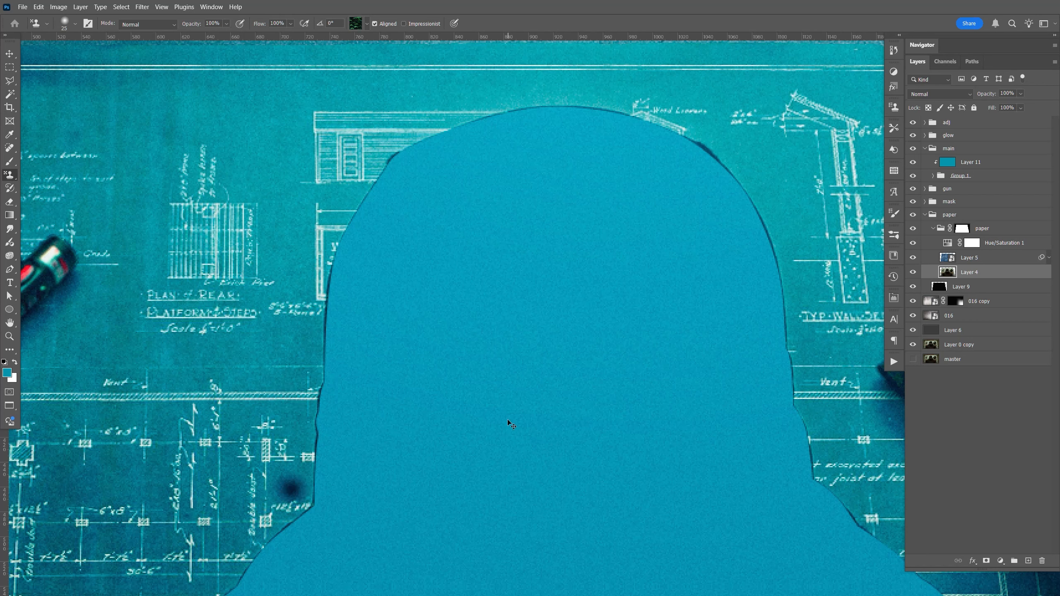
{"action": "key", "text": "ctrl+z"}
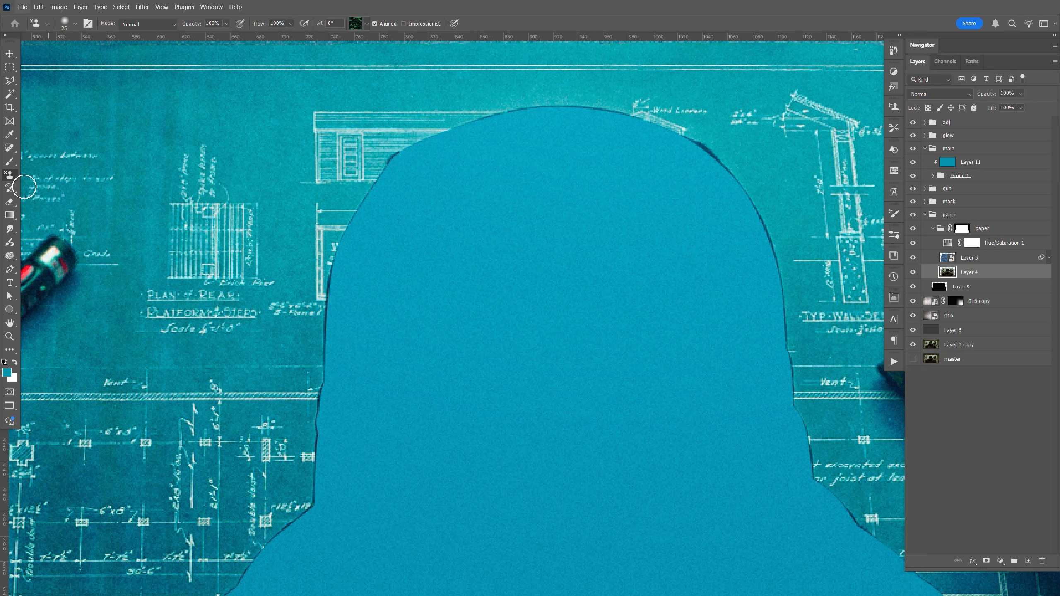
Clone clean blueprint texture over the dark fringe around the hood and the figure's right-hand shoulder on Layer 4 with the Clone Stamp tool.
{"action": "right_click", "coordinate": [8, 176]}
{"action": "left_click", "coordinate": [46, 175]}
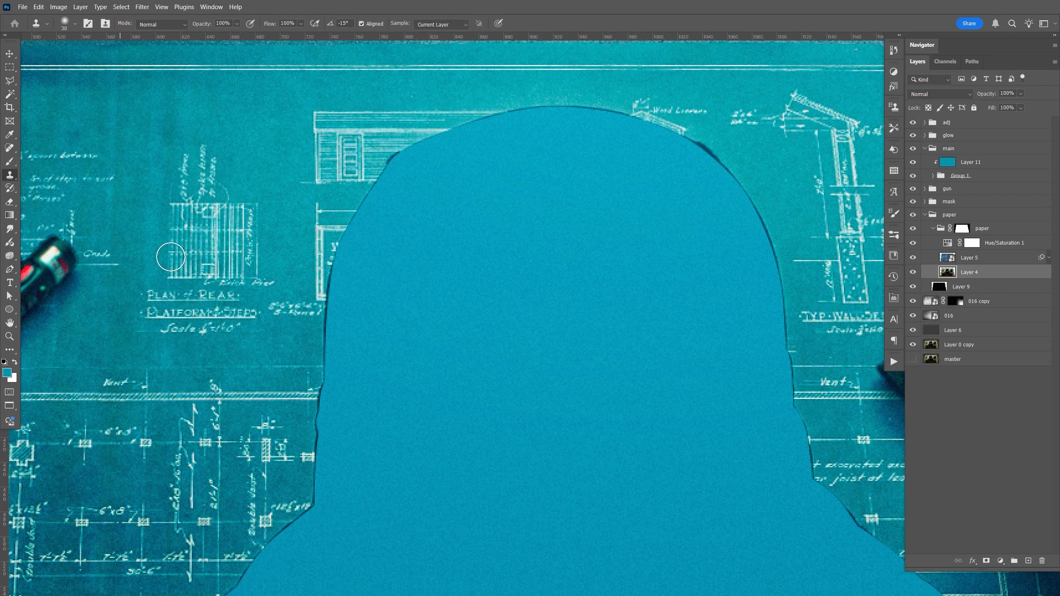
{"action": "left_click", "coordinate": [295, 493], "text": "alt"}
{"action": "mouse_move", "coordinate": [310, 496]}
{"action": "left_mouse_down"}
{"action": "mouse_move", "coordinate": [336, 348]}
{"action": "mouse_move", "coordinate": [318, 406]}
{"action": "mouse_move", "coordinate": [324, 288]}
{"action": "mouse_move", "coordinate": [349, 214]}
{"action": "mouse_move", "coordinate": [341, 232]}
{"action": "mouse_move", "coordinate": [410, 129]}
{"action": "mouse_move", "coordinate": [411, 144]}
{"action": "mouse_move", "coordinate": [509, 104]}
{"action": "mouse_move", "coordinate": [578, 96]}
{"action": "mouse_move", "coordinate": [544, 106]}
{"action": "mouse_move", "coordinate": [646, 118]}
{"action": "mouse_move", "coordinate": [723, 157]}
{"action": "mouse_move", "coordinate": [741, 193]}
{"action": "left_mouse_up"}
{"action": "left_click_drag", "start_coordinate": [669, 205], "coordinate": [461, 157]}
{"action": "left_click", "coordinate": [529, 134], "text": "alt"}
{"action": "mouse_move", "coordinate": [538, 159]}
{"action": "left_mouse_down"}
{"action": "mouse_move", "coordinate": [563, 182]}
{"action": "mouse_move", "coordinate": [600, 386]}
{"action": "mouse_move", "coordinate": [643, 457]}
{"action": "left_mouse_up"}
{"action": "left_click", "coordinate": [573, 178], "text": "alt"}
{"action": "left_click_drag", "start_coordinate": [677, 513], "coordinate": [549, 265]}
{"action": "mouse_move", "coordinate": [507, 190]}
{"action": "left_mouse_down"}
{"action": "mouse_move", "coordinate": [541, 239]}
{"action": "mouse_move", "coordinate": [536, 230]}
{"action": "mouse_move", "coordinate": [616, 305]}
{"action": "mouse_move", "coordinate": [616, 342]}
{"action": "mouse_move", "coordinate": [585, 383]}
{"action": "mouse_move", "coordinate": [599, 382]}
{"action": "mouse_move", "coordinate": [628, 420]}
{"action": "mouse_move", "coordinate": [637, 411]}
{"action": "mouse_move", "coordinate": [634, 425]}
{"action": "mouse_move", "coordinate": [677, 398]}
{"action": "left_mouse_up"}
{"action": "mouse_move", "coordinate": [771, 433]}
{"action": "left_mouse_down"}
{"action": "mouse_move", "coordinate": [639, 376]}
{"action": "mouse_move", "coordinate": [612, 351]}
{"action": "left_mouse_up"}
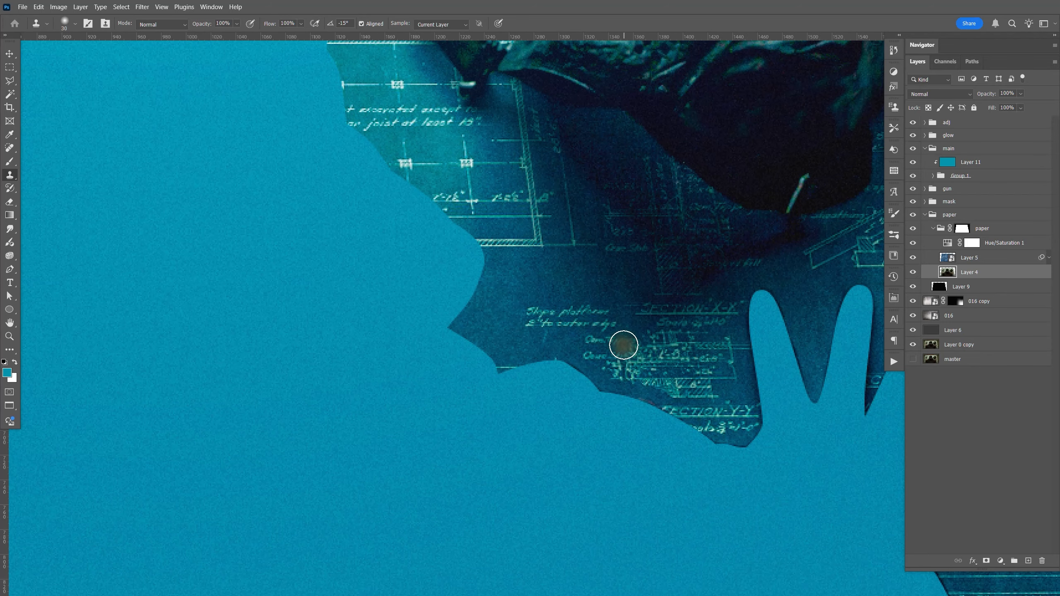
Smudge the remaining edge fringe along the right-hand shoulder and sleeve with the Smudge tool at 80% strength and a size 20 brush.
{"action": "left_click", "coordinate": [10, 229]}
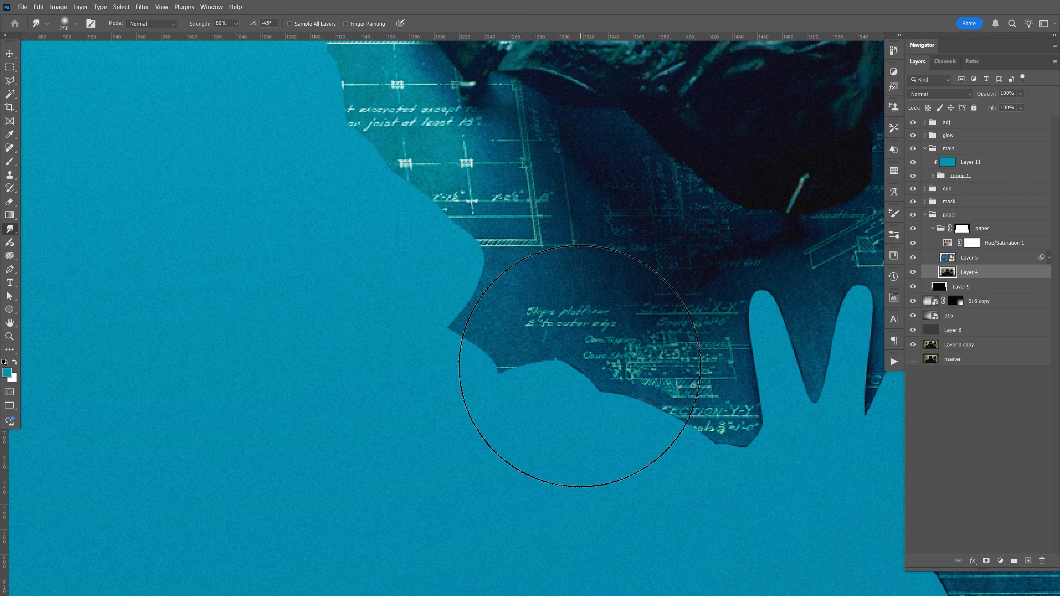
{"action": "key", "text": "bracketleft"}
{"action": "key", "text": "bracketleft"}
{"action": "key", "text": "bracketleft"}
{"action": "key", "text": "bracketleft"}
{"action": "key", "text": "bracketleft"}
{"action": "key", "text": "bracketleft"}
{"action": "key", "text": "bracketleft"}
{"action": "key", "text": "bracketleft"}
{"action": "key", "text": "bracketleft"}
{"action": "key", "text": "bracketleft"}
{"action": "key", "text": "bracketleft"}
{"action": "key", "text": "bracketleft"}
{"action": "key", "text": "bracketleft"}
{"action": "key", "text": "bracketleft"}
{"action": "key", "text": "bracketleft"}
{"action": "mouse_move", "coordinate": [653, 409]}
{"action": "left_mouse_down"}
{"action": "mouse_move", "coordinate": [757, 447]}
{"action": "mouse_move", "coordinate": [705, 418]}
{"action": "mouse_move", "coordinate": [592, 395]}
{"action": "left_mouse_up"}
{"action": "left_click_drag", "start_coordinate": [715, 457], "coordinate": [724, 417]}
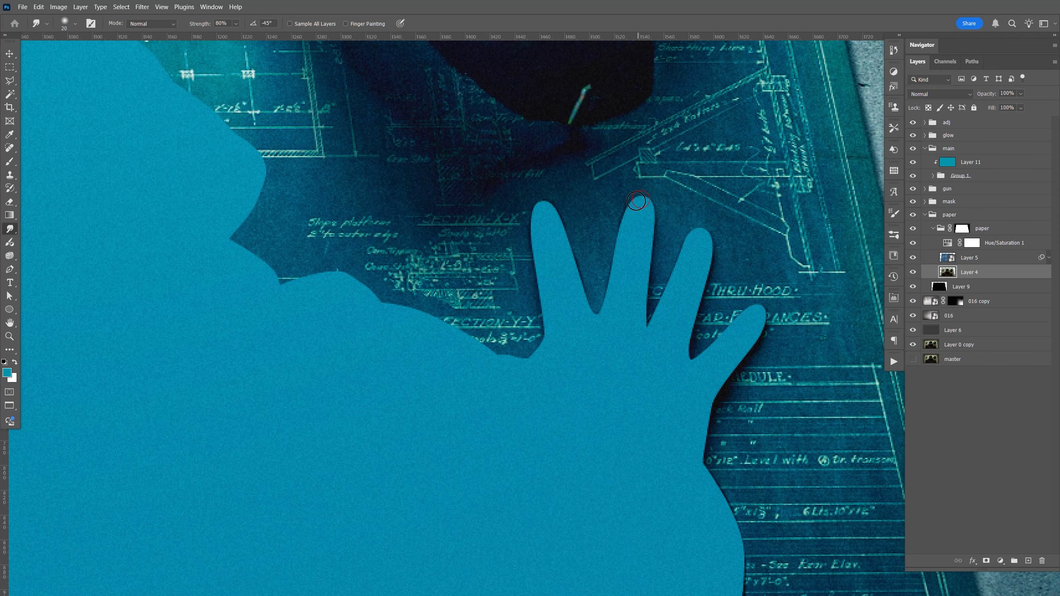
Smudge away the fringe between and around the fingers of the hand below the mask.
{"action": "left_click_drag", "start_coordinate": [628, 209], "coordinate": [608, 294]}
{"action": "left_click_drag", "start_coordinate": [574, 250], "coordinate": [583, 274]}
{"action": "left_click_drag", "start_coordinate": [676, 251], "coordinate": [665, 378]}
{"action": "scroll", "coordinate": [665, 378], "scroll_direction": "down", "scroll_amount": 5}
{"action": "mouse_move", "coordinate": [674, 232]}
{"action": "left_mouse_down"}
{"action": "mouse_move", "coordinate": [705, 317]}
{"action": "mouse_move", "coordinate": [682, 421]}
{"action": "mouse_move", "coordinate": [660, 447]}
{"action": "left_mouse_up"}
Smudge away the fringe around the fingers of the hand below the gun.
{"action": "mouse_move", "coordinate": [404, 386]}
{"action": "left_mouse_down"}
{"action": "mouse_move", "coordinate": [648, 327]}
{"action": "mouse_move", "coordinate": [644, 380]}
{"action": "left_mouse_up"}
{"action": "mouse_move", "coordinate": [305, 419]}
{"action": "left_mouse_down"}
{"action": "mouse_move", "coordinate": [290, 362]}
{"action": "mouse_move", "coordinate": [291, 319]}
{"action": "mouse_move", "coordinate": [305, 303]}
{"action": "left_mouse_up"}
{"action": "mouse_move", "coordinate": [490, 170]}
{"action": "left_mouse_down"}
{"action": "mouse_move", "coordinate": [531, 178]}
{"action": "mouse_move", "coordinate": [522, 154]}
{"action": "mouse_move", "coordinate": [536, 153]}
{"action": "mouse_move", "coordinate": [525, 148]}
{"action": "mouse_move", "coordinate": [537, 138]}
{"action": "mouse_move", "coordinate": [591, 131]}
{"action": "mouse_move", "coordinate": [559, 266]}
{"action": "left_mouse_up"}
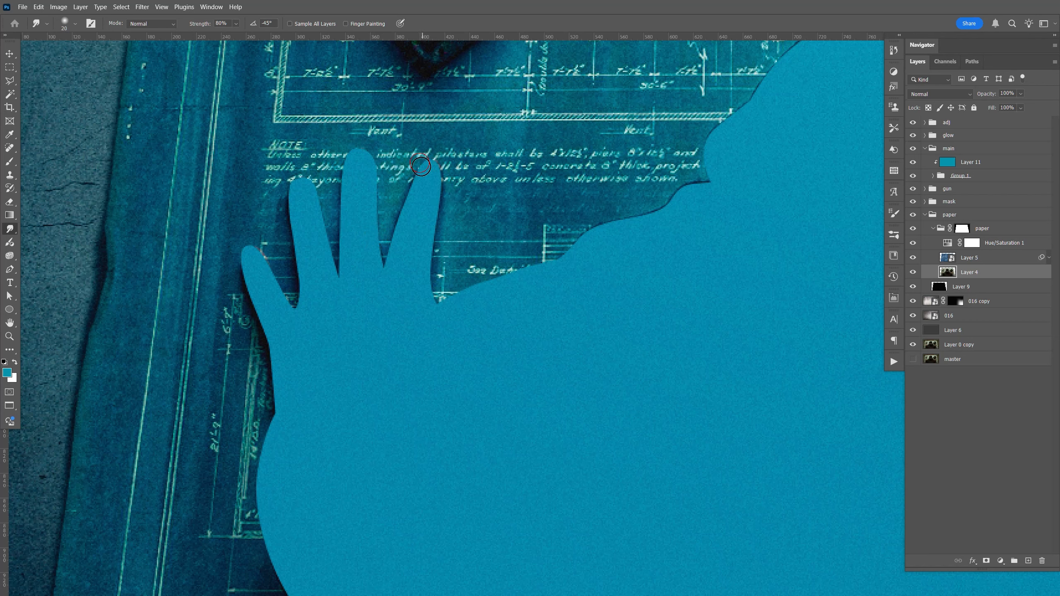
{"action": "mouse_move", "coordinate": [413, 191]}
{"action": "left_mouse_down"}
{"action": "mouse_move", "coordinate": [397, 236]}
{"action": "mouse_move", "coordinate": [417, 176]}
{"action": "mouse_move", "coordinate": [438, 165]}
{"action": "mouse_move", "coordinate": [431, 241]}
{"action": "mouse_move", "coordinate": [462, 240]}
{"action": "left_mouse_up"}
Smudge the fringe along the sleeve and shoulder on the gun side, and collapse the paper group.
{"action": "left_click_drag", "start_coordinate": [643, 287], "coordinate": [599, 332]}
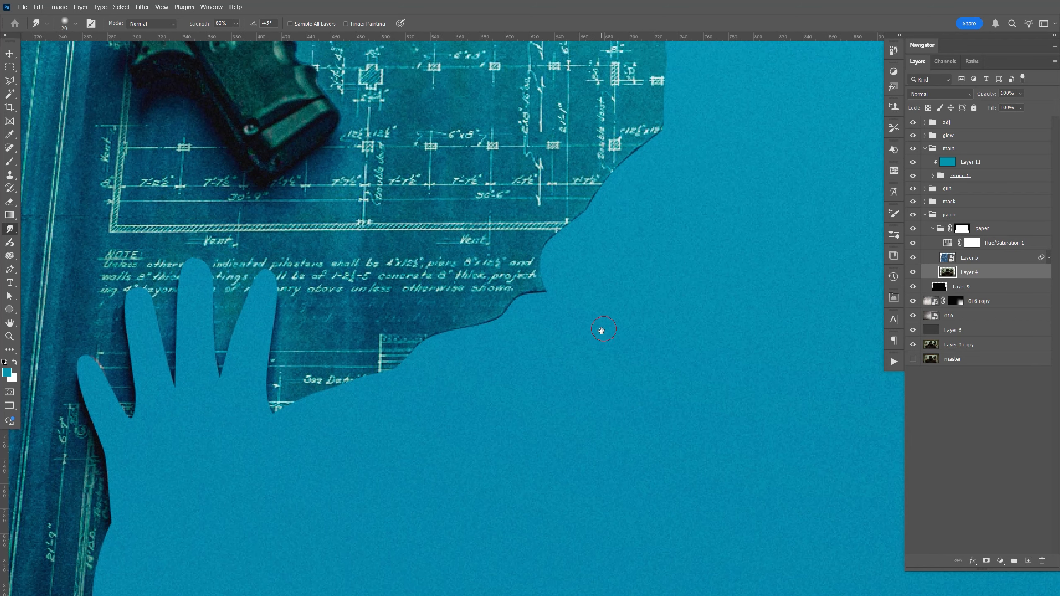
{"action": "mouse_move", "coordinate": [410, 346]}
{"action": "left_mouse_down"}
{"action": "mouse_move", "coordinate": [471, 328]}
{"action": "mouse_move", "coordinate": [526, 292]}
{"action": "mouse_move", "coordinate": [510, 295]}
{"action": "mouse_move", "coordinate": [540, 292]}
{"action": "mouse_move", "coordinate": [542, 242]}
{"action": "mouse_move", "coordinate": [671, 123]}
{"action": "left_mouse_up"}
{"action": "scroll", "coordinate": [681, 220], "scroll_direction": "up", "scroll_amount": 5}
{"action": "scroll", "coordinate": [681, 220], "scroll_direction": "right", "scroll_amount": 4}
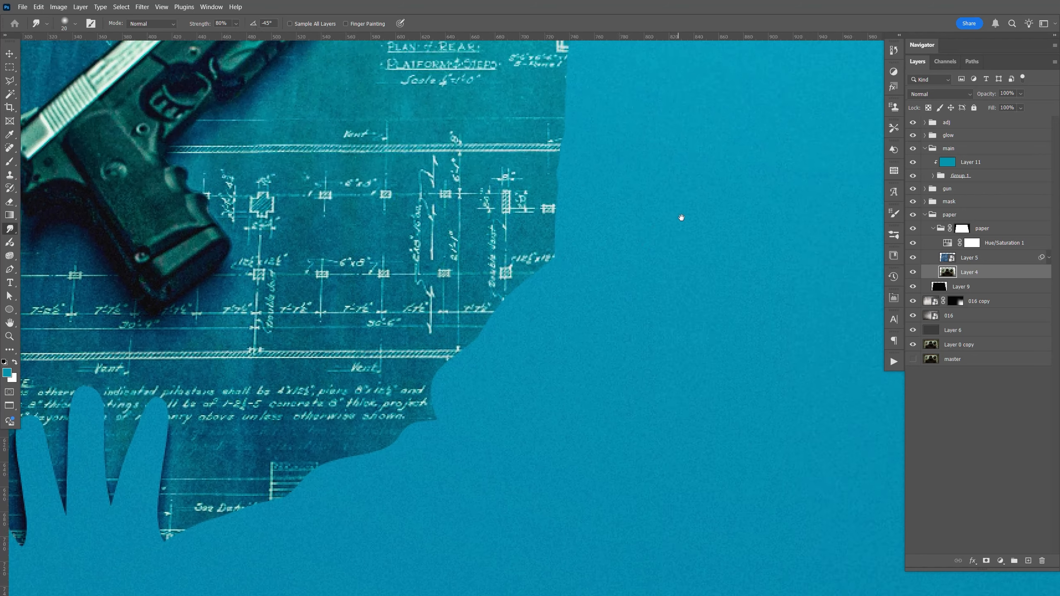
{"action": "scroll", "coordinate": [684, 186], "scroll_direction": "down", "scroll_amount": 3}
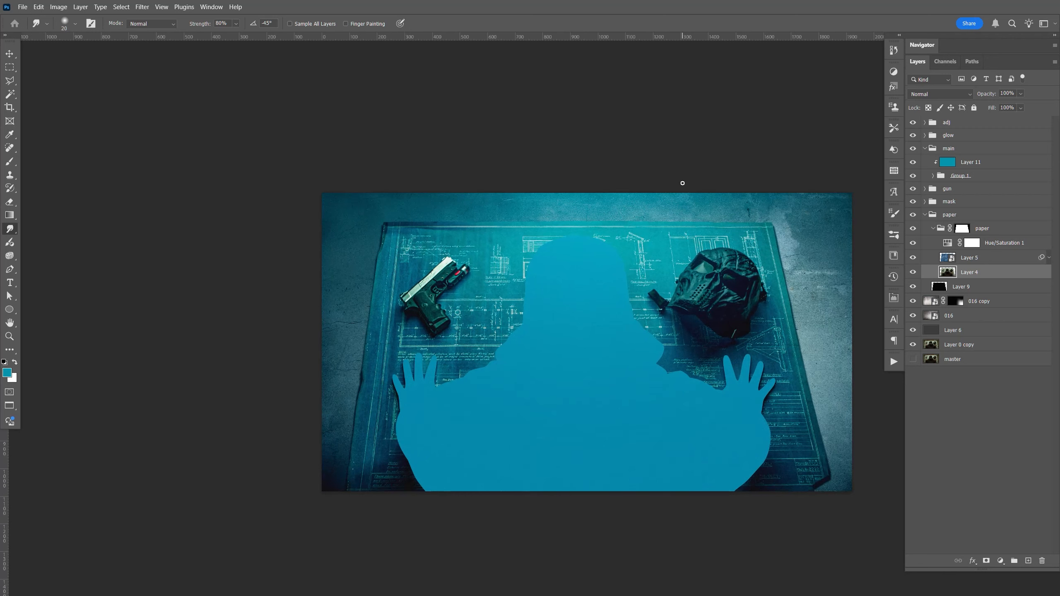
{"action": "left_click", "coordinate": [925, 215]}
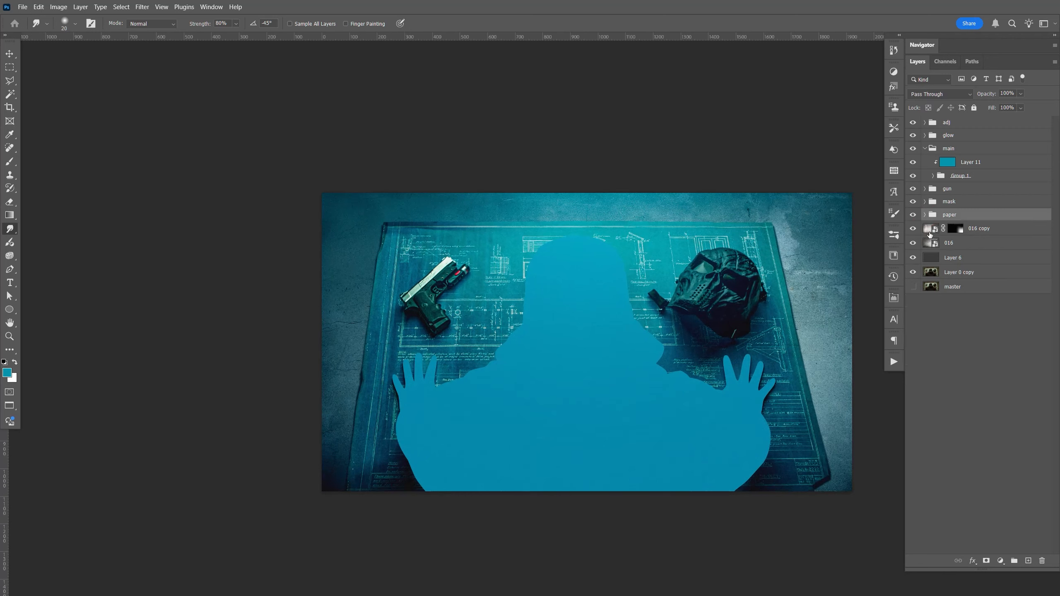
Mask Layer 11 from the figure's outline, invert the mask so the teal is off the figure, and unlink the mask from the layer.
{"action": "left_click", "coordinate": [971, 165]}
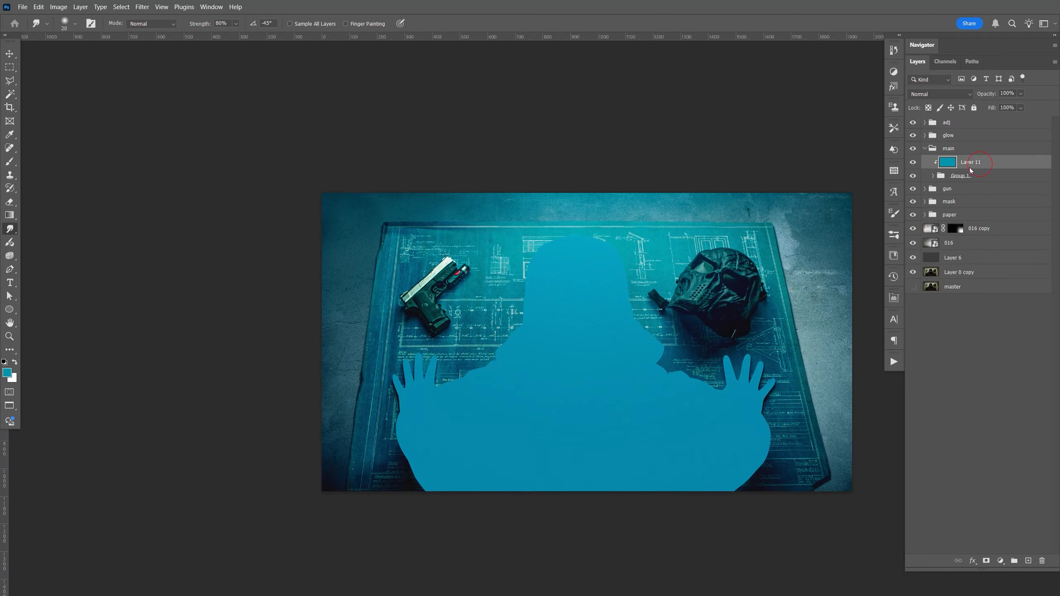
{"action": "left_click", "coordinate": [933, 177]}
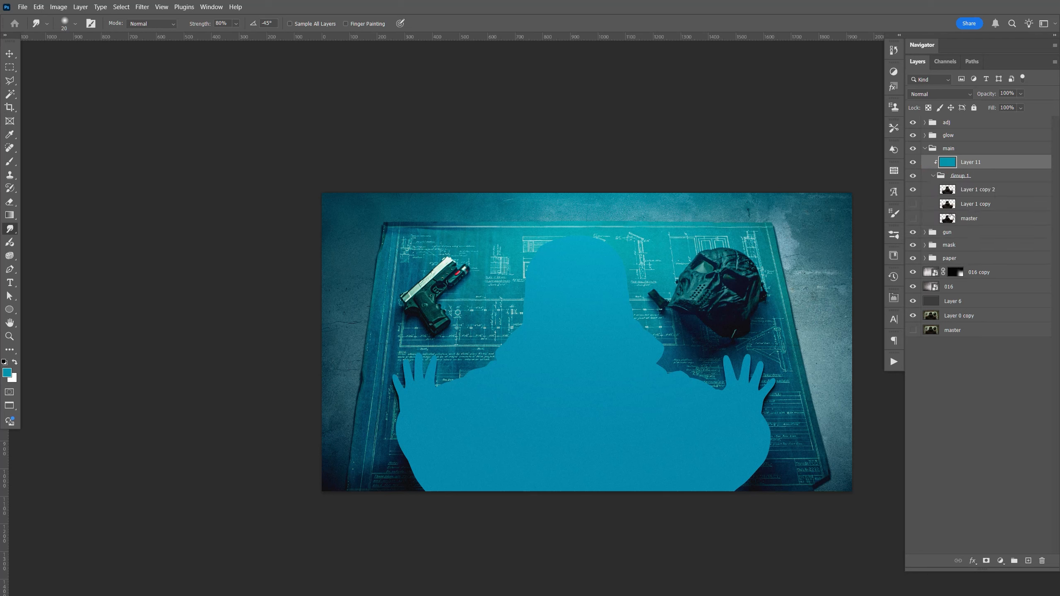
{"action": "left_click", "coordinate": [954, 164], "text": "ctrl"}
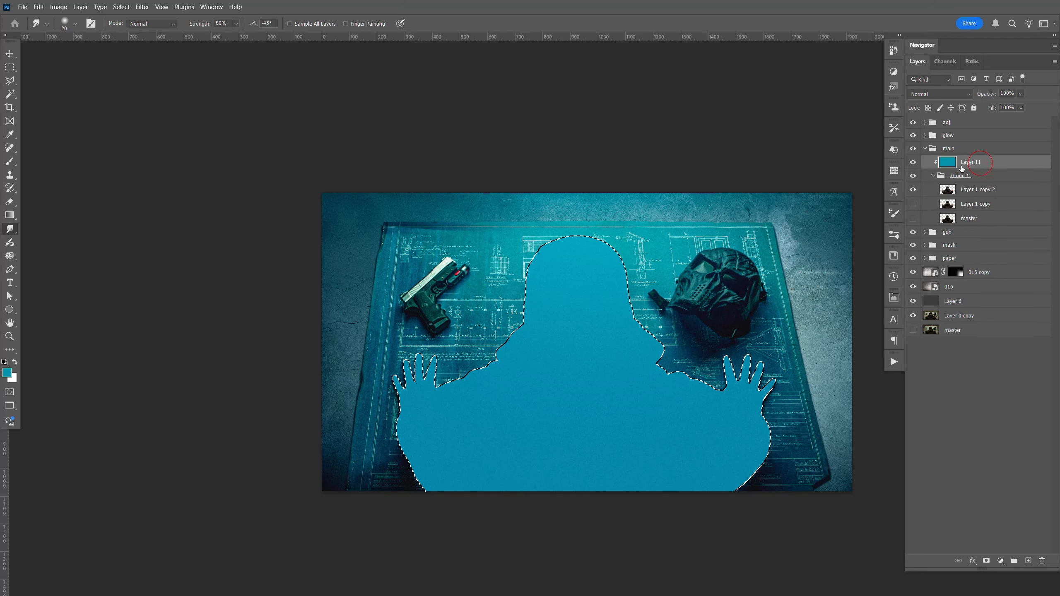
{"action": "left_click", "coordinate": [986, 561]}
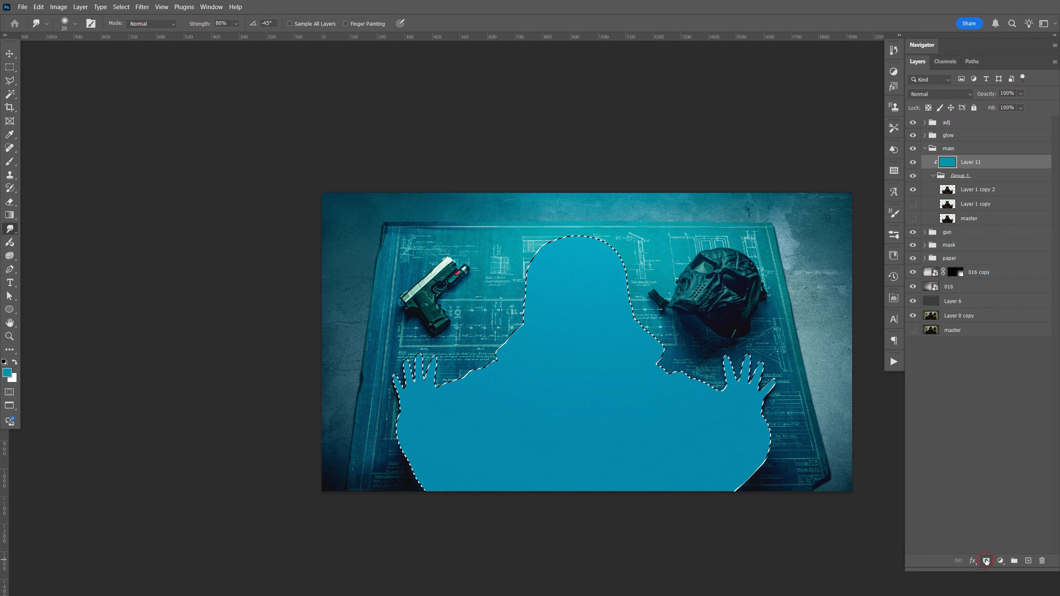
{"action": "left_click", "coordinate": [973, 162]}
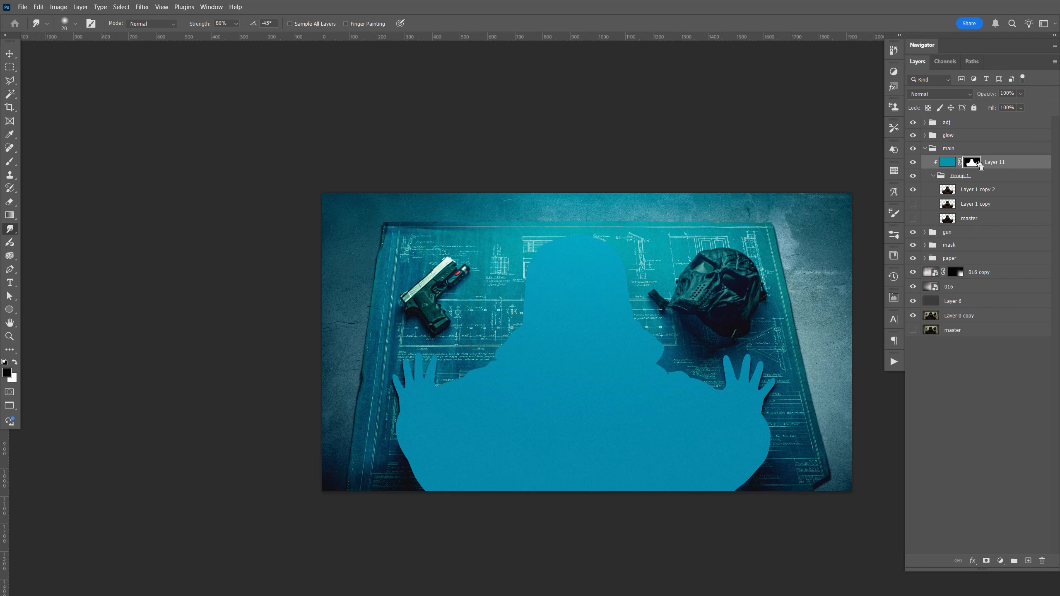
{"action": "key", "text": "ctrl+i"}
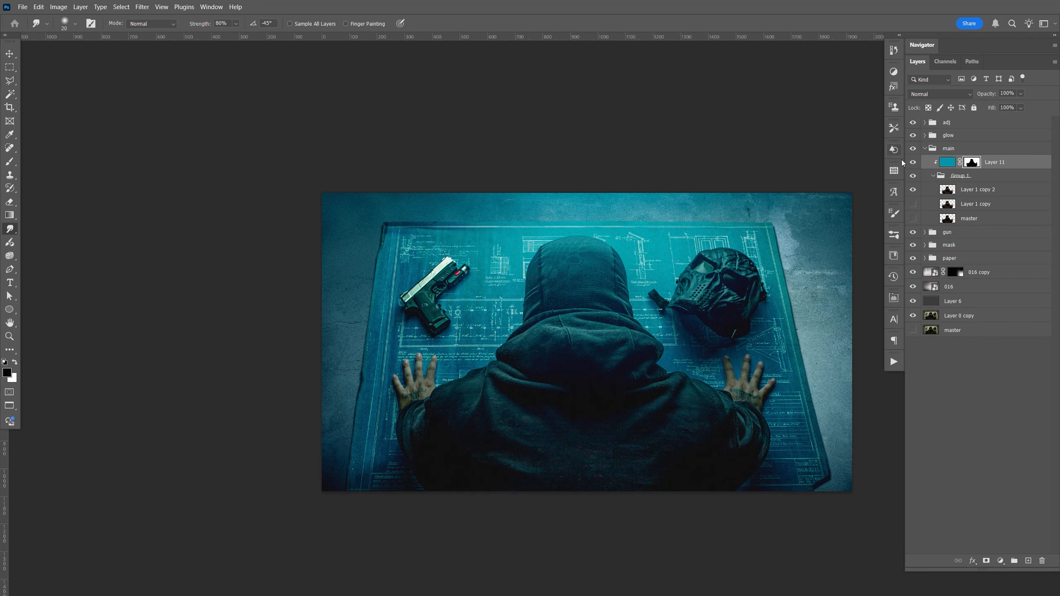
{"action": "left_click", "coordinate": [959, 162]}
{"action": "key", "text": "v"}
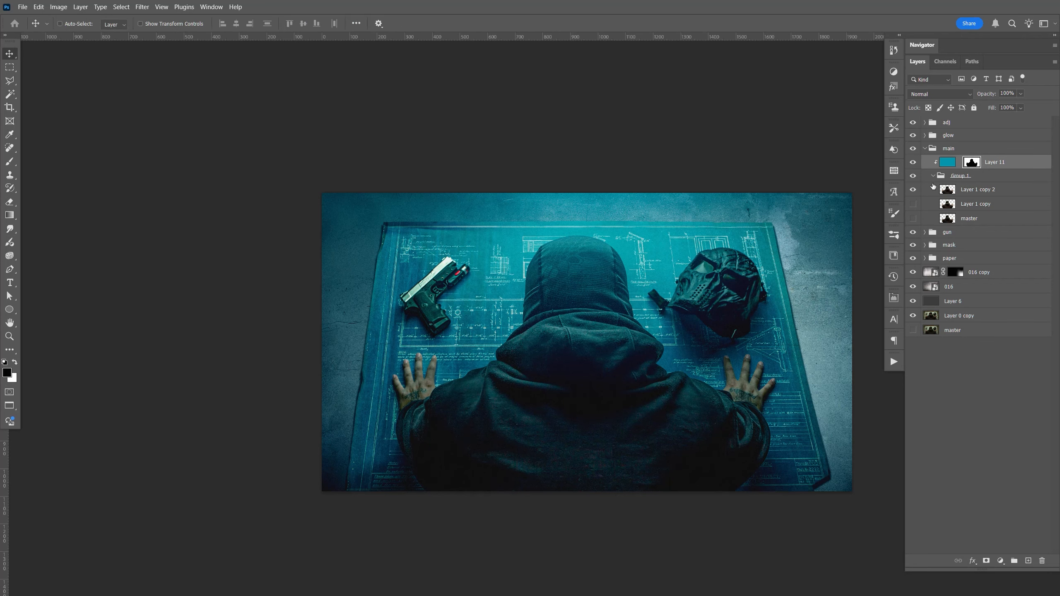
Duplicate Layer 11, clip the copy to the figure group and hide it.
{"action": "key", "text": "ctrl+plus"}
{"action": "key", "text": "ctrl+1"}
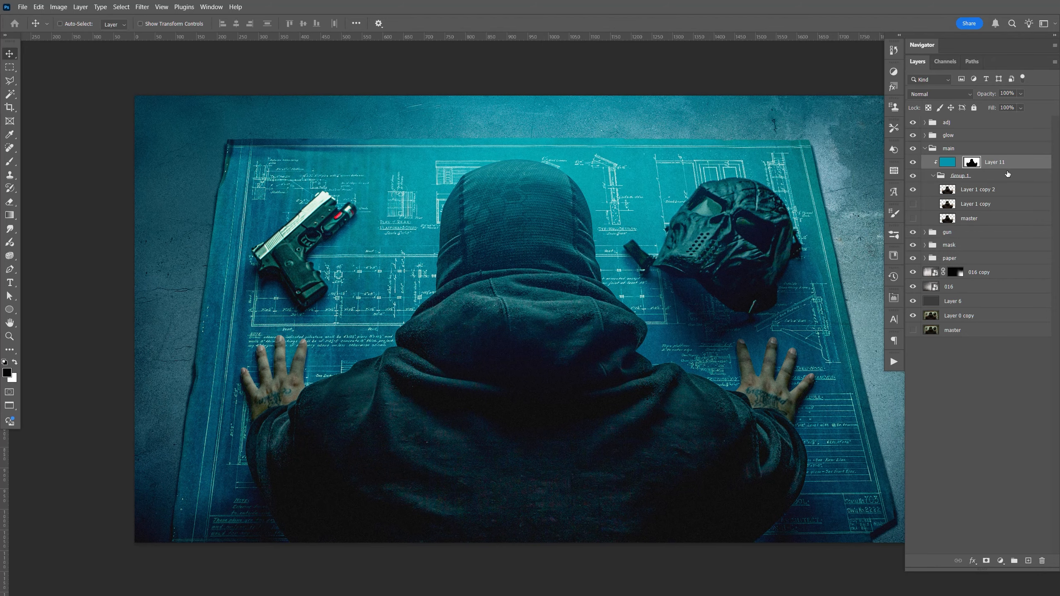
{"action": "key", "text": "ctrl+j"}
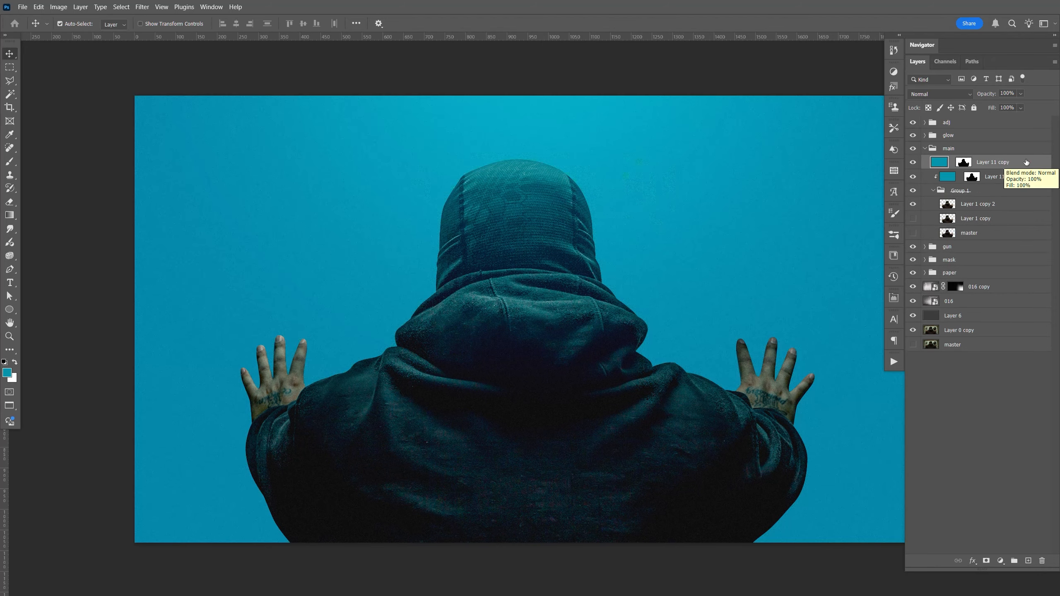
{"action": "key", "text": "ctrl+alt+g"}
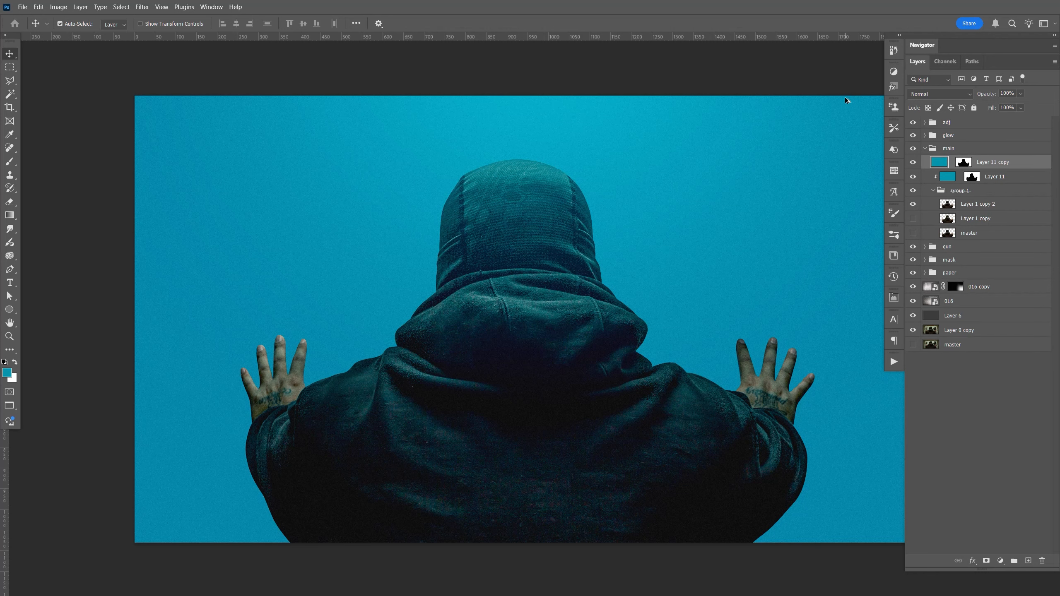
{"action": "left_click", "coordinate": [912, 162]}
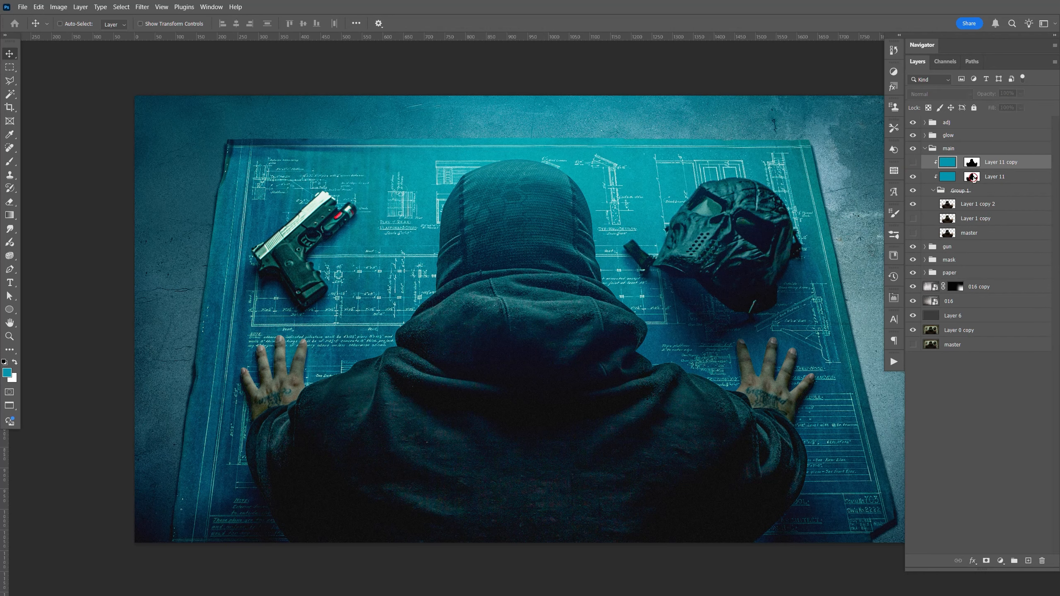
Apply a Gaussian Blur with a radius of 6.4 pixels to Layer 11's mask.
{"action": "left_click", "coordinate": [970, 178]}
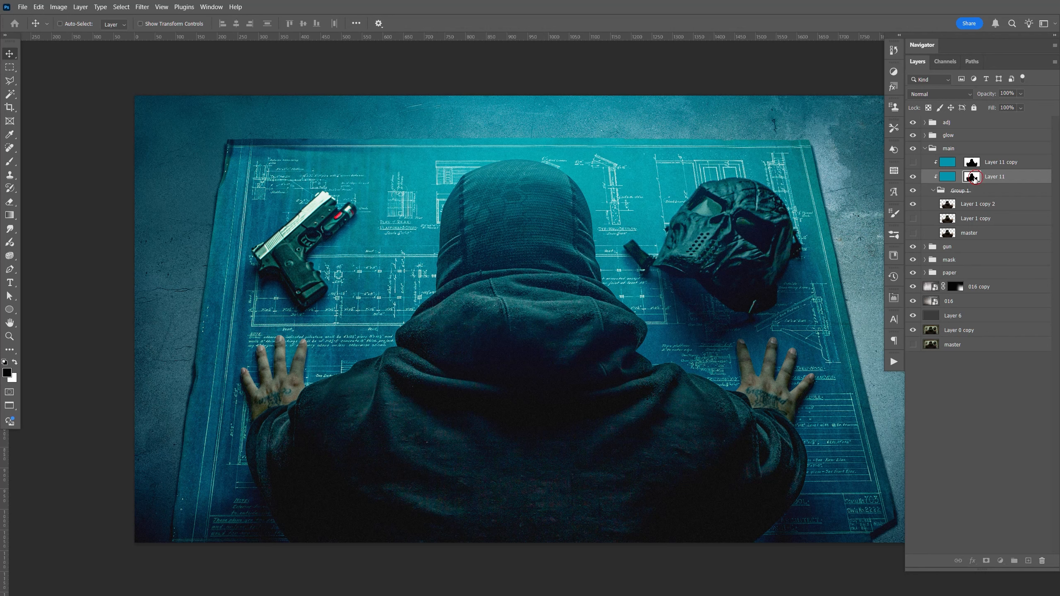
{"action": "left_click", "coordinate": [142, 7]}
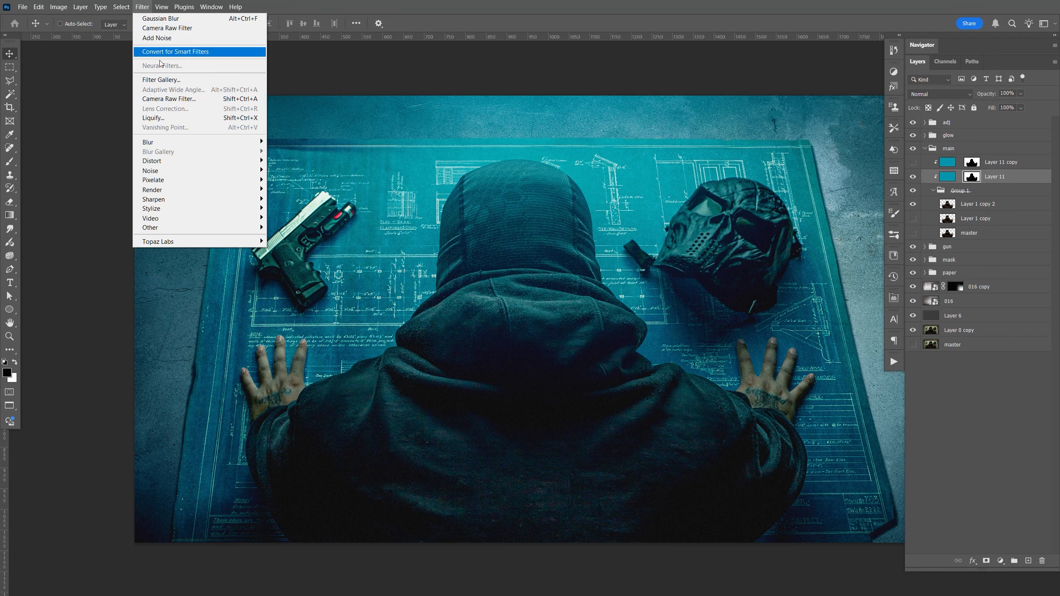
{"action": "mouse_move", "coordinate": [218, 142]}
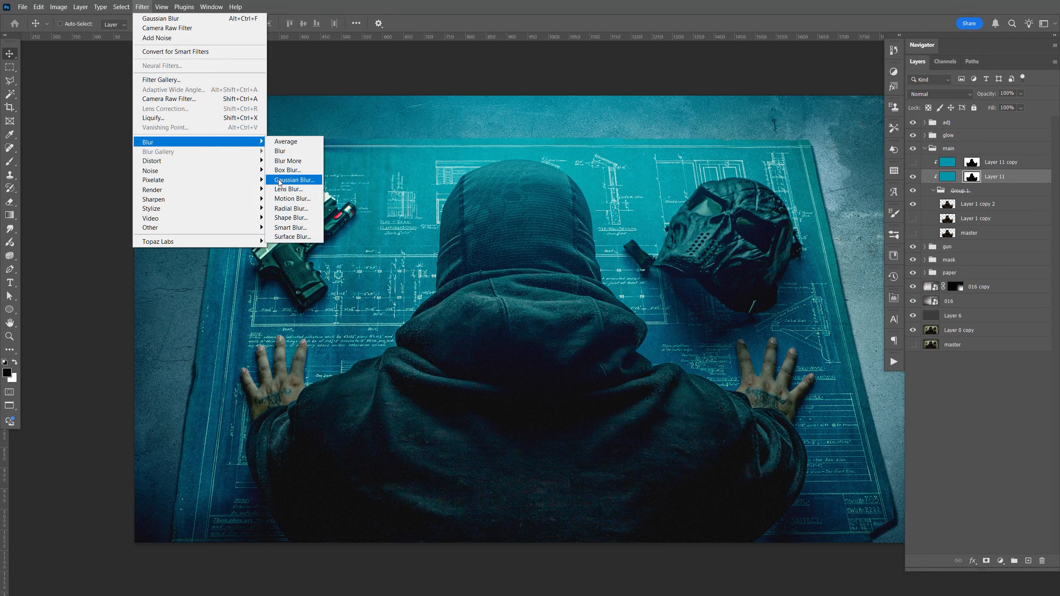
{"action": "left_click", "coordinate": [294, 180]}
{"action": "left_click_drag", "start_coordinate": [771, 384], "coordinate": [786, 384]}
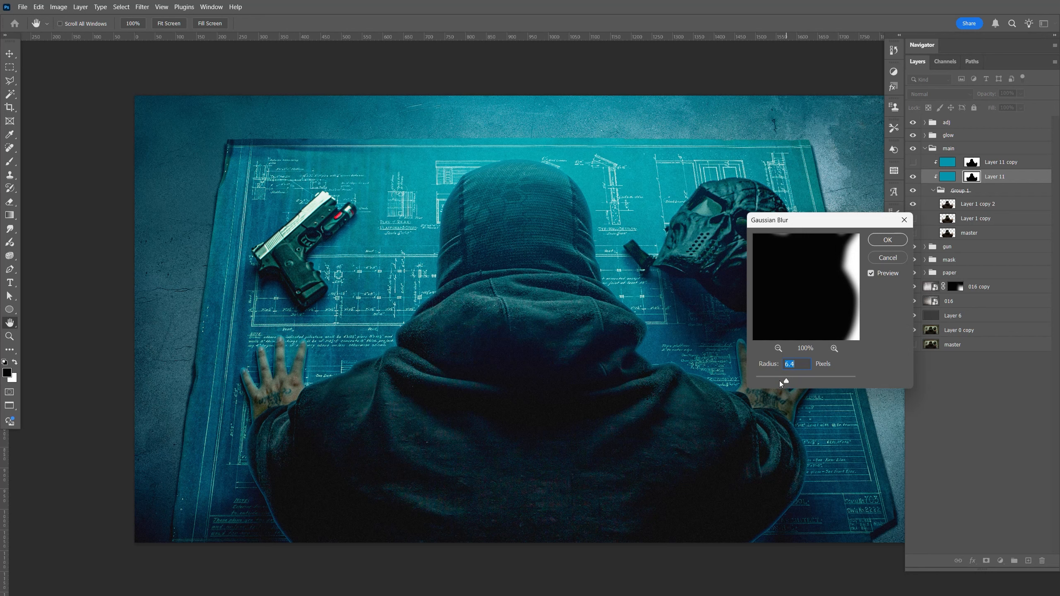
{"action": "left_click", "coordinate": [886, 240]}
{"action": "key", "text": "v"}
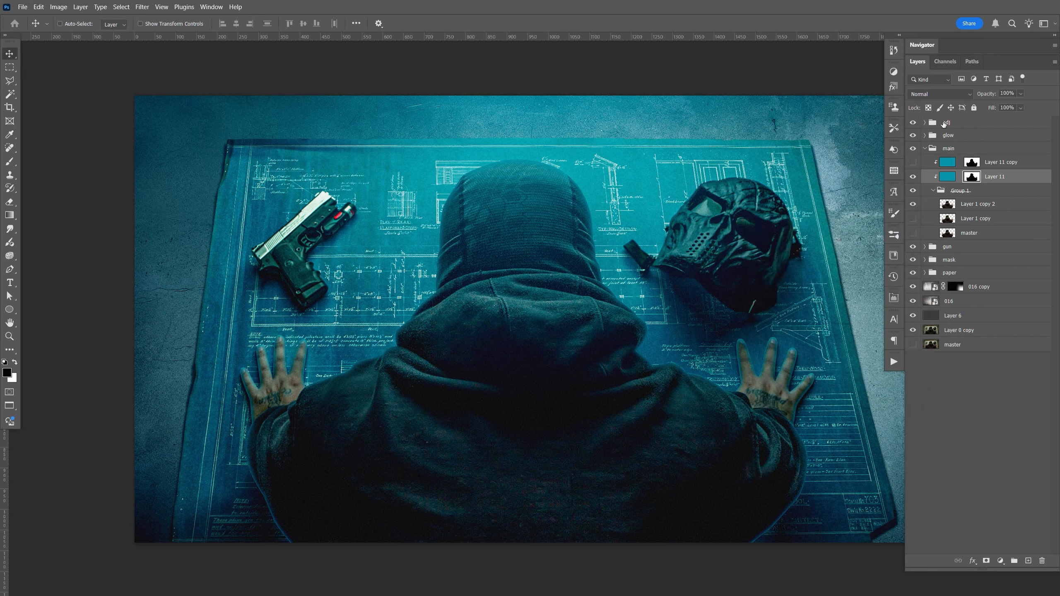
Set Layer 11's blend mode to Screen, relink its mask and get the Brush tool ready for painting on it.
{"action": "left_click", "coordinate": [939, 94]}
{"action": "left_click", "coordinate": [942, 197]}
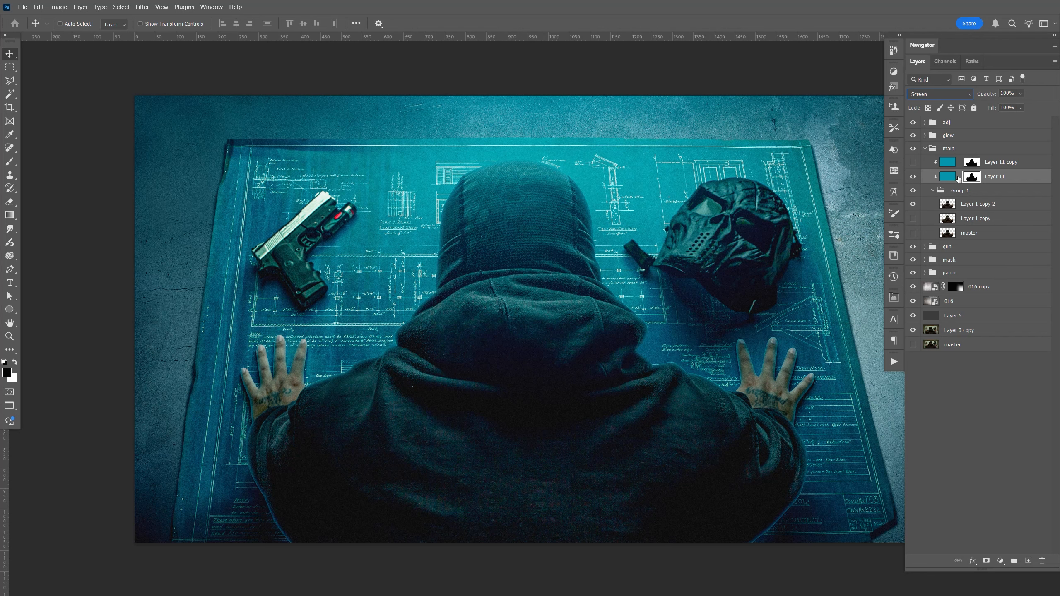
{"action": "left_click", "coordinate": [958, 176]}
{"action": "key", "text": "b"}
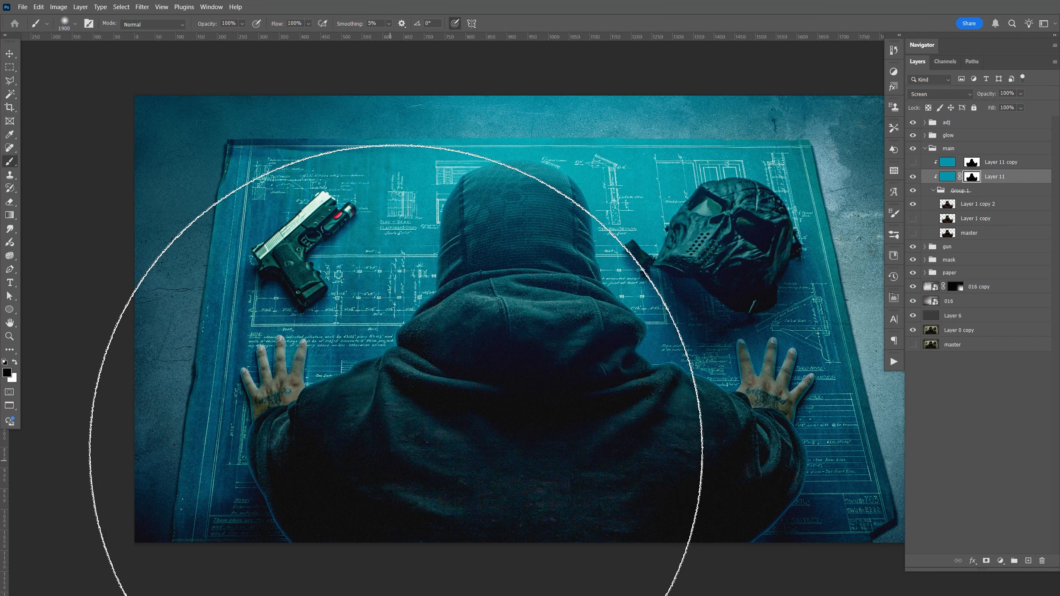
Reduce the brush to 400 px and paint black on Layer 11's mask around the left hand and both sleeves.
{"action": "key", "text": "bracketleft"}
{"action": "key", "text": "bracketleft"}
{"action": "key", "text": "bracketleft"}
{"action": "key", "text": "bracketleft"}
{"action": "key", "text": "bracketleft"}
{"action": "key", "text": "bracketleft"}
{"action": "key", "text": "bracketleft"}
{"action": "key", "text": "bracketleft"}
{"action": "key", "text": "bracketleft"}
{"action": "key", "text": "bracketleft"}
{"action": "key", "text": "bracketleft"}
{"action": "key", "text": "bracketleft"}
{"action": "key", "text": "bracketleft"}
{"action": "key", "text": "bracketleft"}
{"action": "key", "text": "bracketleft"}
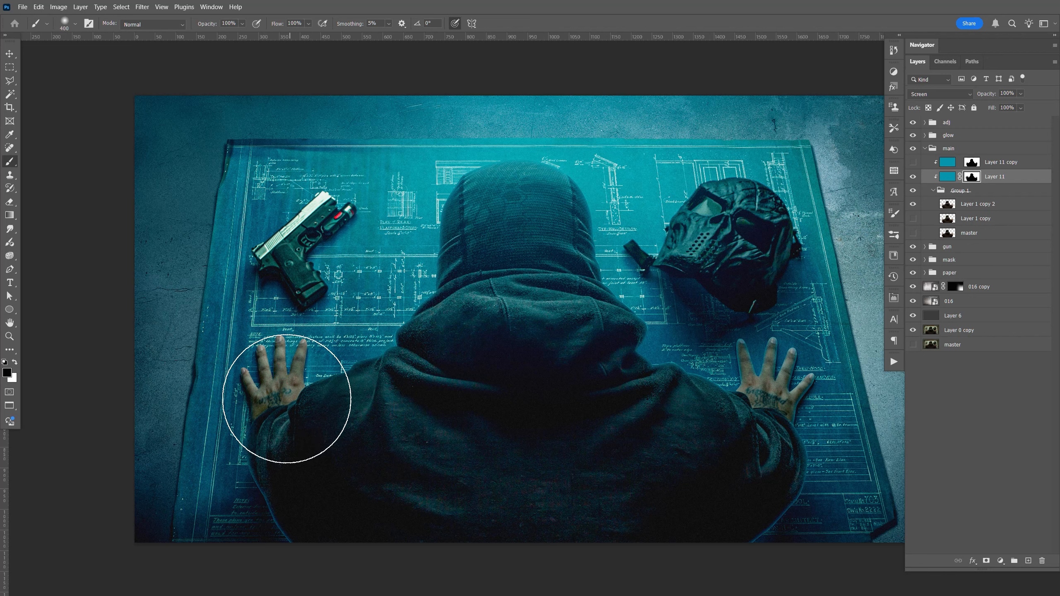
{"action": "left_click_drag", "start_coordinate": [304, 449], "coordinate": [312, 504]}
{"action": "left_click", "coordinate": [306, 429]}
{"action": "left_click", "coordinate": [271, 388]}
{"action": "mouse_move", "coordinate": [733, 449]}
{"action": "left_mouse_down"}
{"action": "mouse_move", "coordinate": [785, 424]}
{"action": "mouse_move", "coordinate": [780, 373]}
{"action": "mouse_move", "coordinate": [807, 487]}
{"action": "mouse_move", "coordinate": [792, 535]}
{"action": "left_mouse_up"}
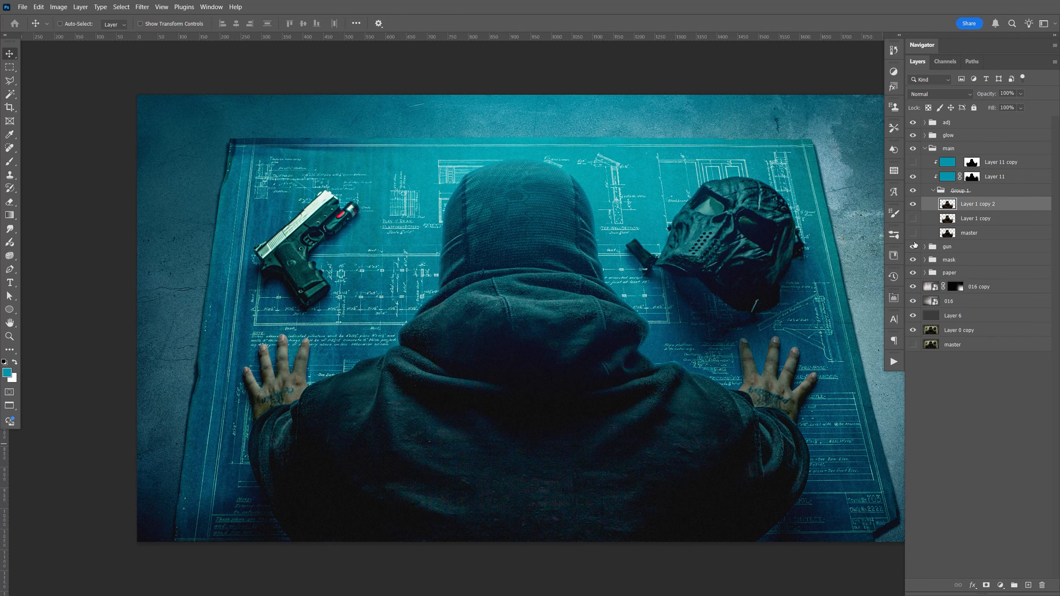
Show Layer 1 copy beneath Layer 1 copy 2 and lower Layer 1 copy 2's opacity to 60%.
{"action": "left_click", "coordinate": [913, 219]}
{"action": "left_click", "coordinate": [913, 204]}
{"action": "left_click", "coordinate": [913, 205]}
{"action": "left_click", "coordinate": [1021, 93]}
{"action": "left_click_drag", "start_coordinate": [1033, 106], "coordinate": [1021, 106]}
Duplicate Layer 1 copy, hide the original, and merge the duplicate with Layer 1 copy 2.
{"action": "left_click", "coordinate": [989, 219]}
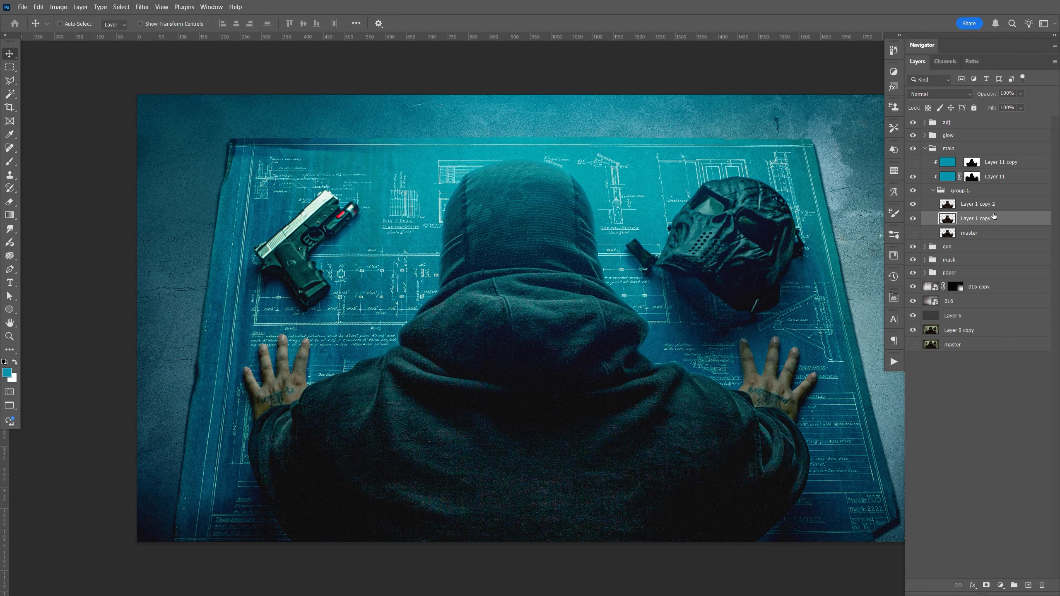
{"action": "key", "text": "ctrl+j"}
{"action": "left_click", "coordinate": [913, 233]}
{"action": "left_click", "coordinate": [978, 204], "text": "shift"}
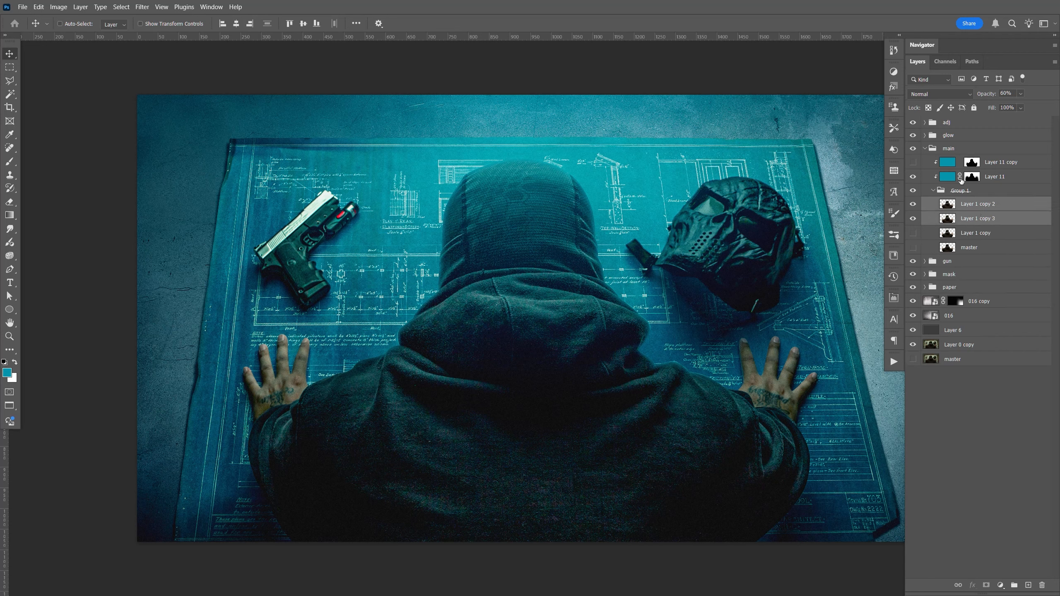
{"action": "key", "text": "ctrl+e"}
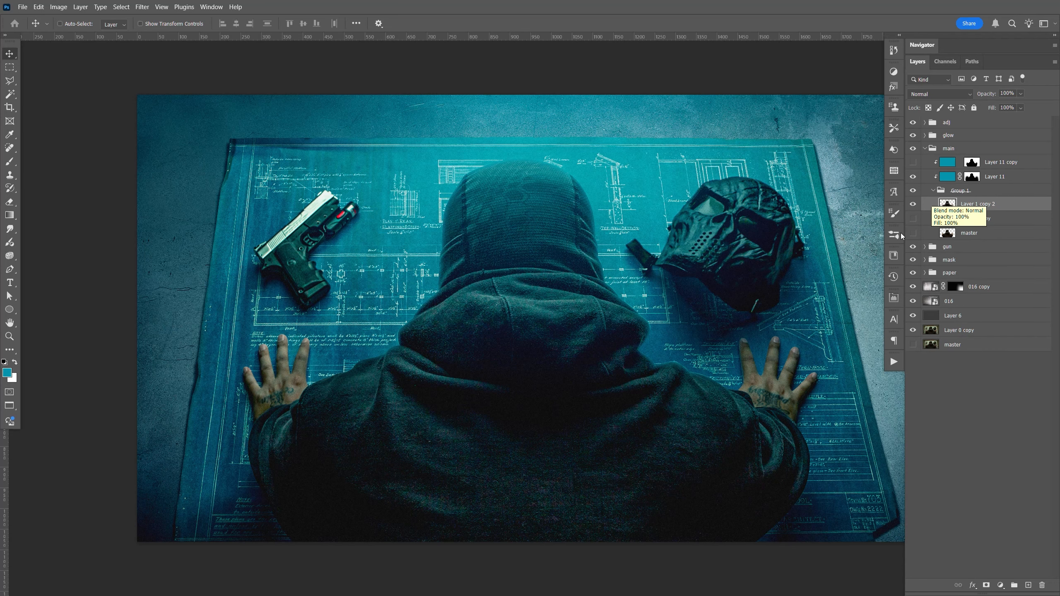
Add a new layer above Layer 8 copy in the adj group and fill it with black (000000) as the background color.
{"action": "left_click_drag", "start_coordinate": [752, 397], "coordinate": [724, 393]}
{"action": "key", "text": "ctrl+minus"}
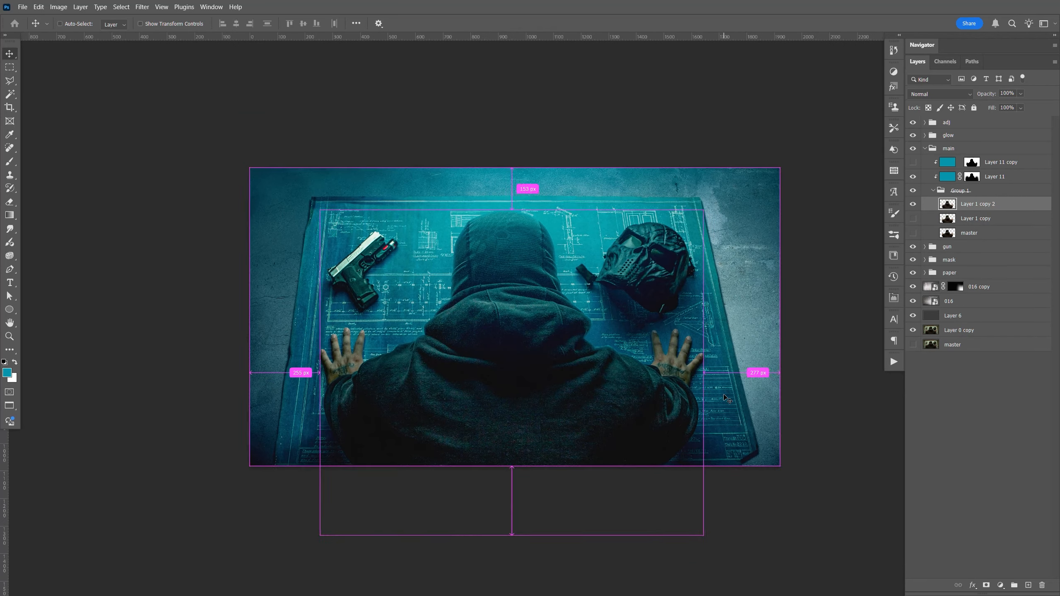
{"action": "left_click_drag", "start_coordinate": [675, 335], "coordinate": [667, 336]}
{"action": "left_click", "coordinate": [924, 149]}
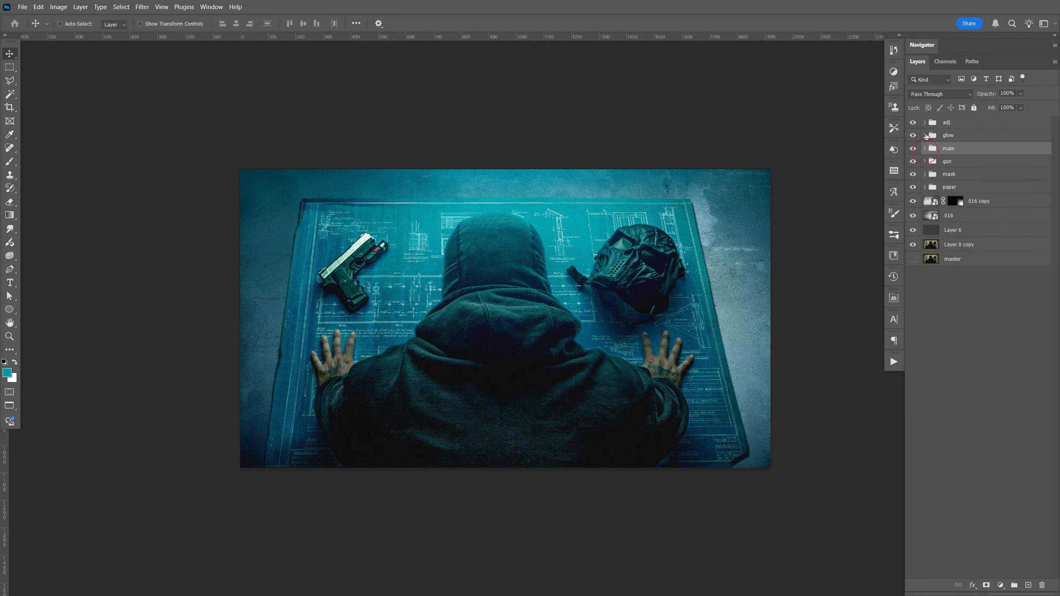
{"action": "left_click", "coordinate": [924, 122]}
{"action": "left_click", "coordinate": [980, 182]}
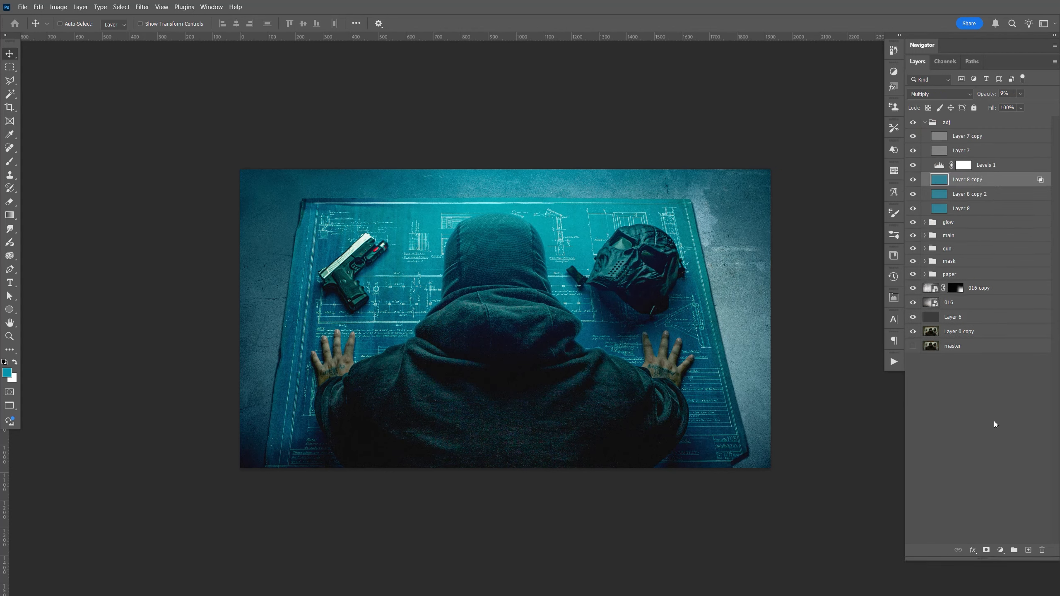
{"action": "left_click", "coordinate": [1029, 550]}
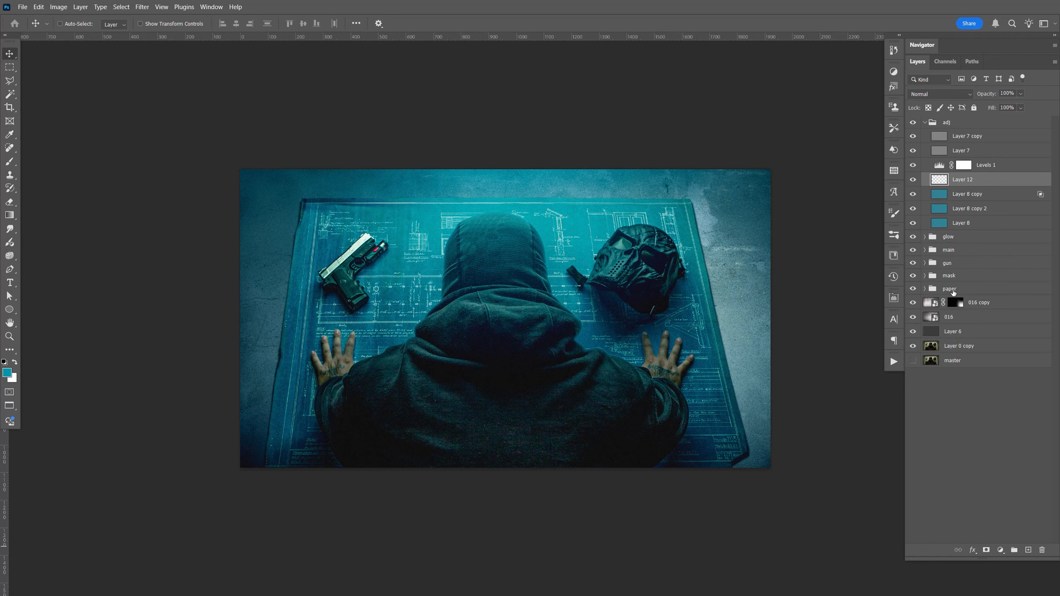
{"action": "left_click", "coordinate": [13, 380]}
{"action": "left_click", "coordinate": [414, 517]}
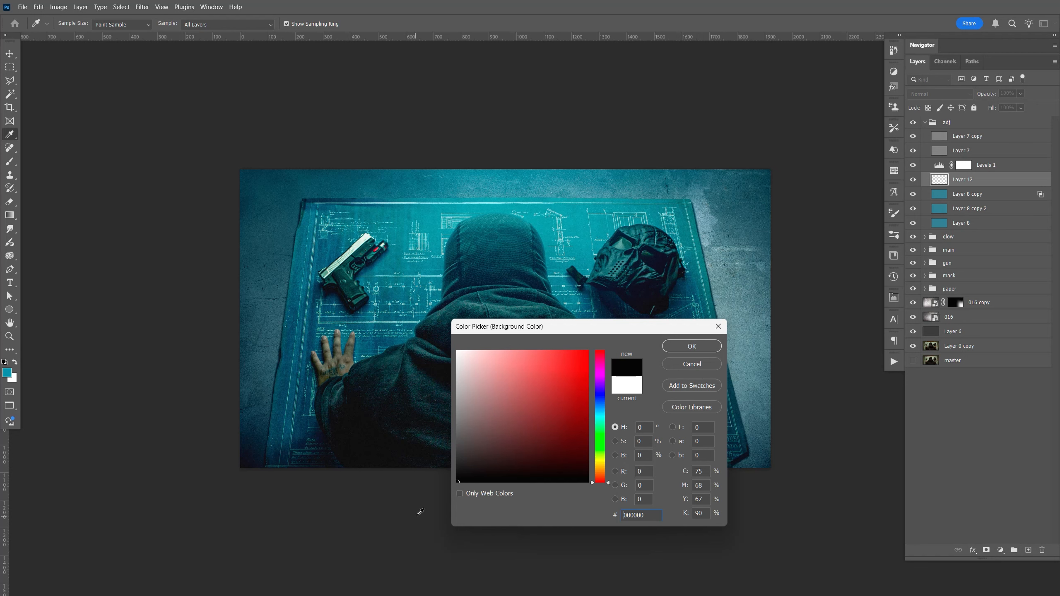
{"action": "left_click", "coordinate": [680, 349]}
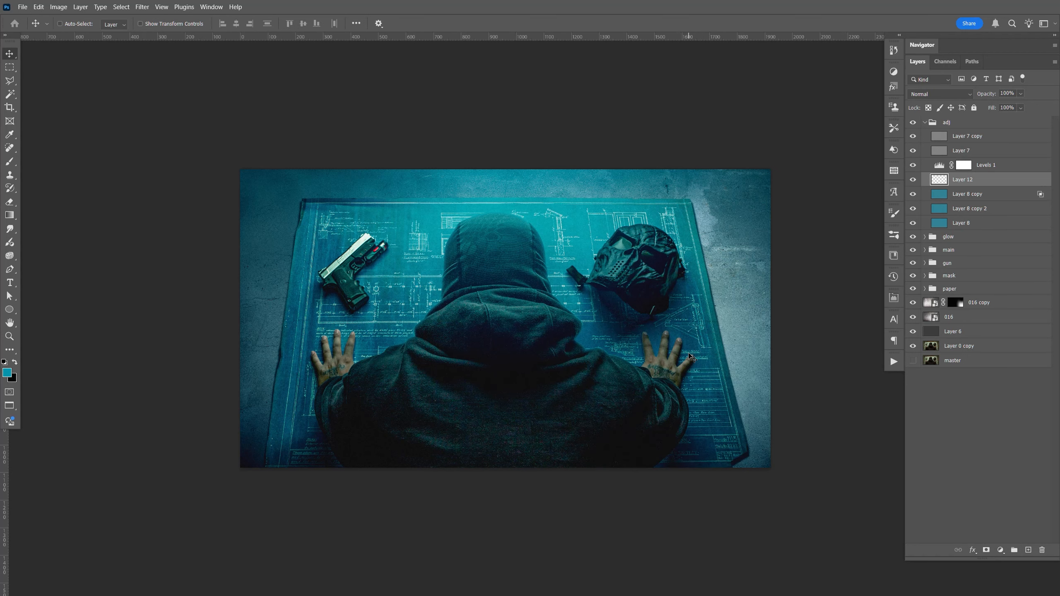
{"action": "key", "text": "ctrl+BackSpace"}
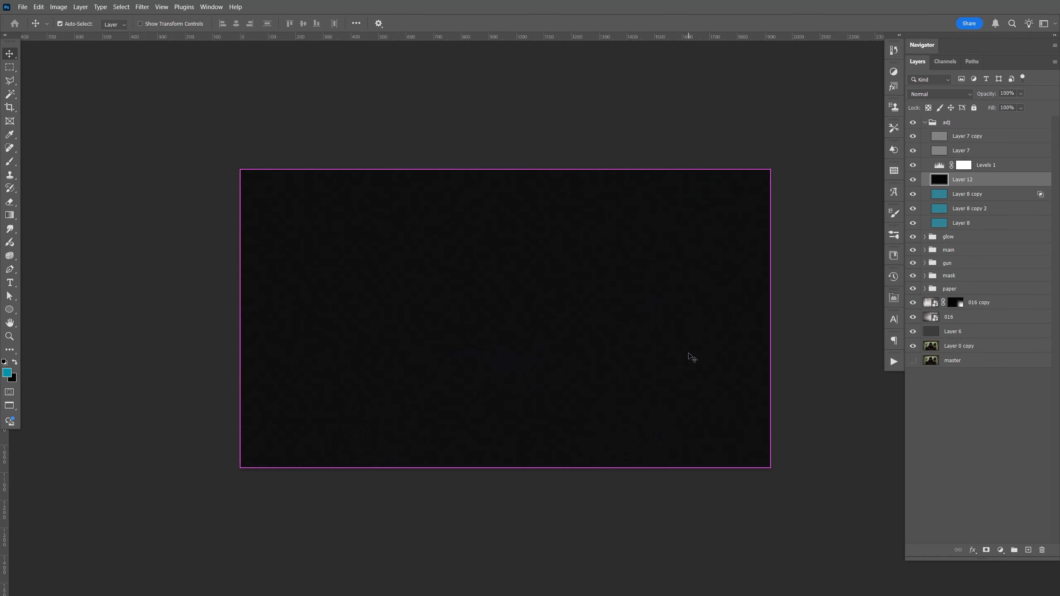
Enlarge the soft brush to 2000 px and paint one teal spot in the centre of the black Layer 12.
{"action": "key", "text": "b"}
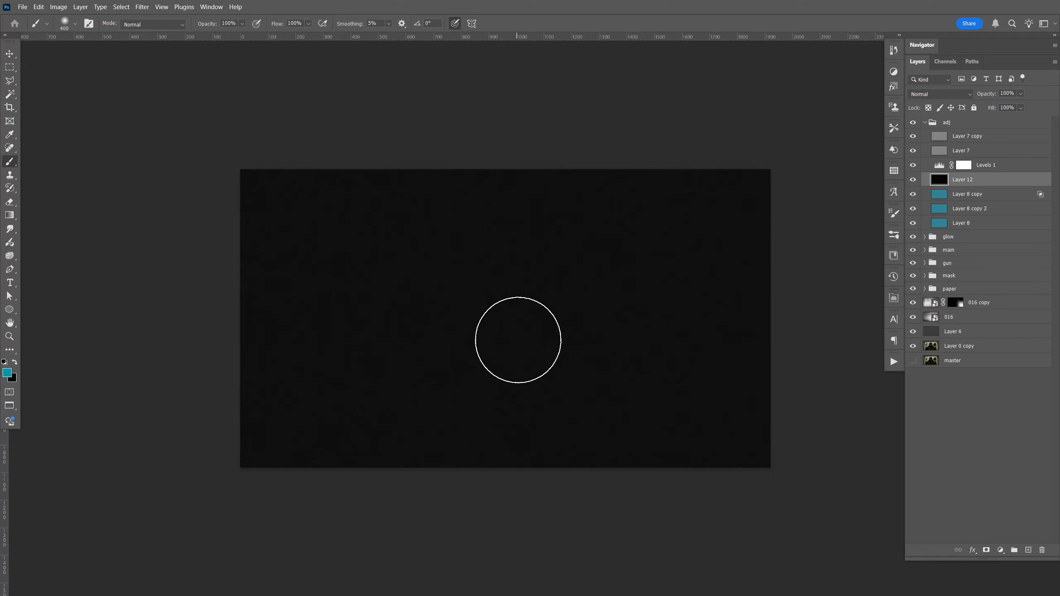
{"action": "key", "text": "bracketright"}
{"action": "key", "text": "bracketright"}
{"action": "key", "text": "bracketright"}
{"action": "key", "text": "bracketright"}
{"action": "key", "text": "bracketright"}
{"action": "key", "text": "bracketright"}
{"action": "key", "text": "bracketright"}
{"action": "key", "text": "bracketright"}
{"action": "key", "text": "bracketright"}
{"action": "key", "text": "bracketright"}
{"action": "key", "text": "bracketright"}
{"action": "key", "text": "bracketright"}
{"action": "key", "text": "bracketright"}
{"action": "key", "text": "bracketright"}
{"action": "key", "text": "bracketright"}
{"action": "key", "text": "bracketright"}
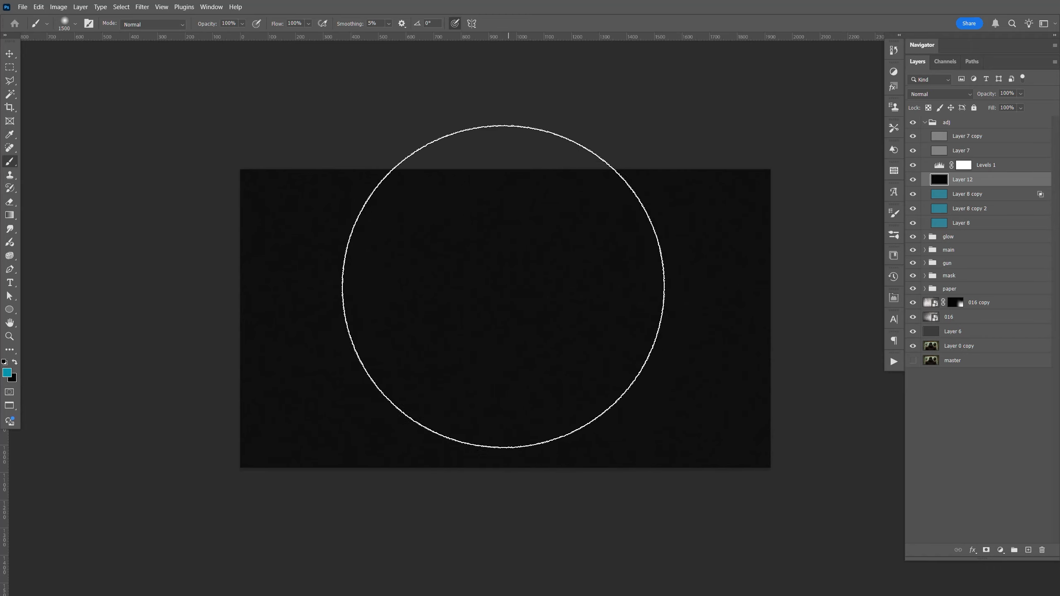
{"action": "left_click", "coordinate": [510, 279]}
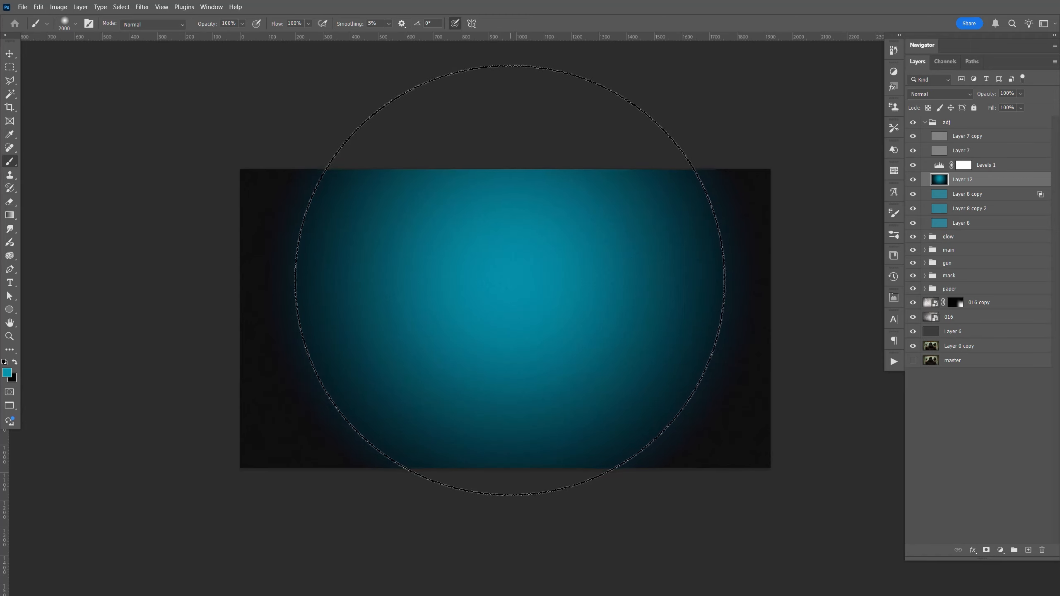
{"action": "key", "text": "ctrl+z"}
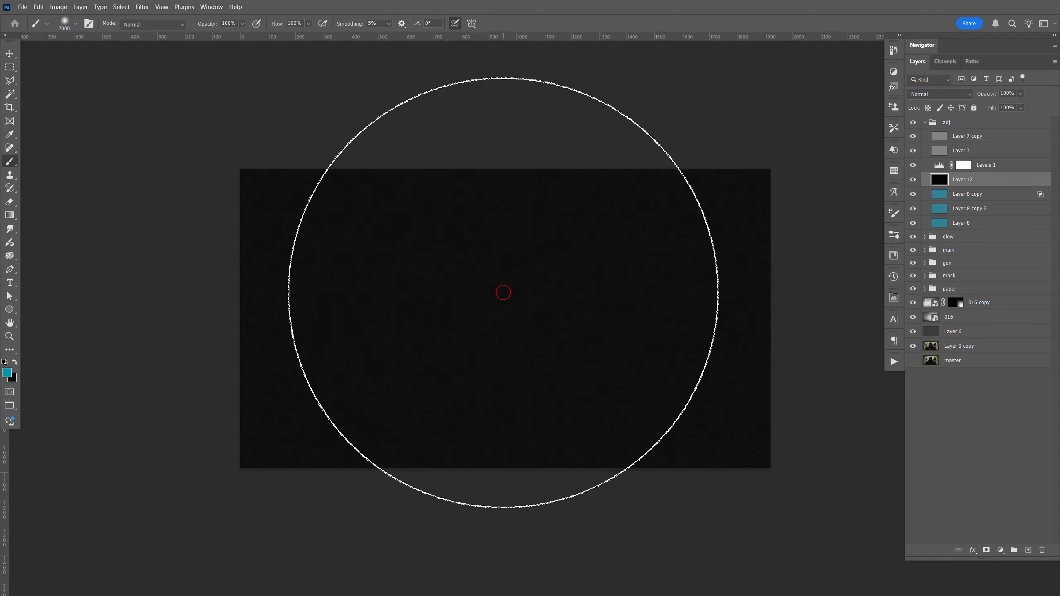
{"action": "left_click", "coordinate": [503, 291]}
Set Layer 12's blend mode to Soft Light.
{"action": "left_click", "coordinate": [930, 92]}
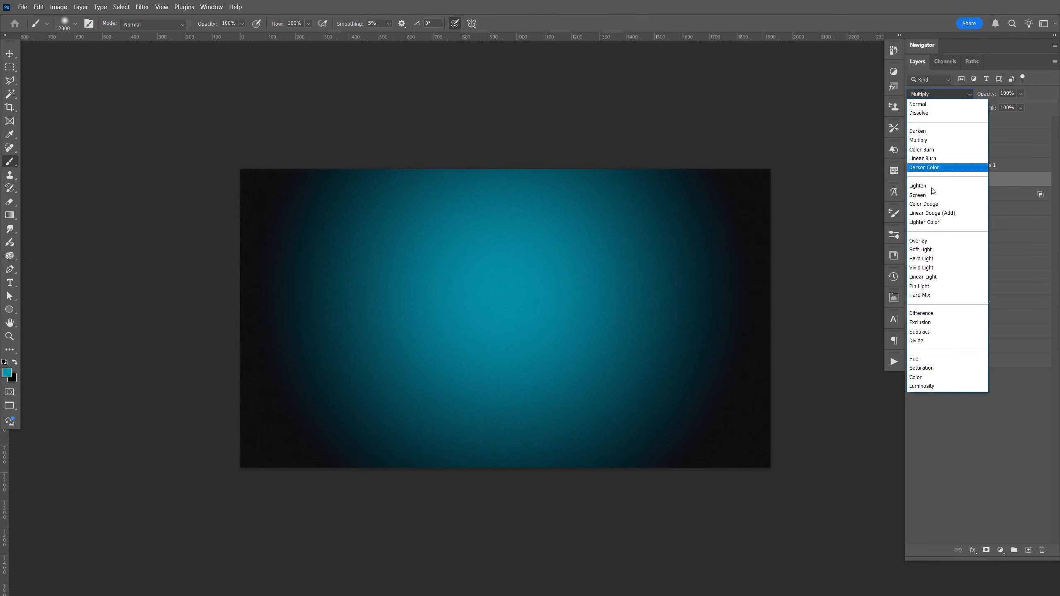
{"action": "left_click", "coordinate": [924, 251]}
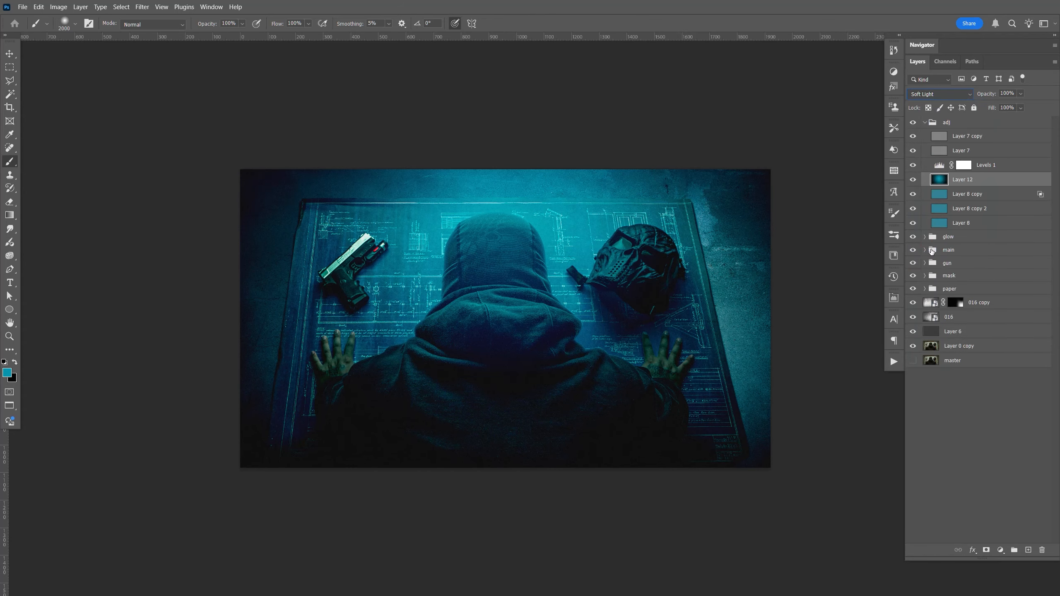
{"action": "left_click", "coordinate": [9, 54]}
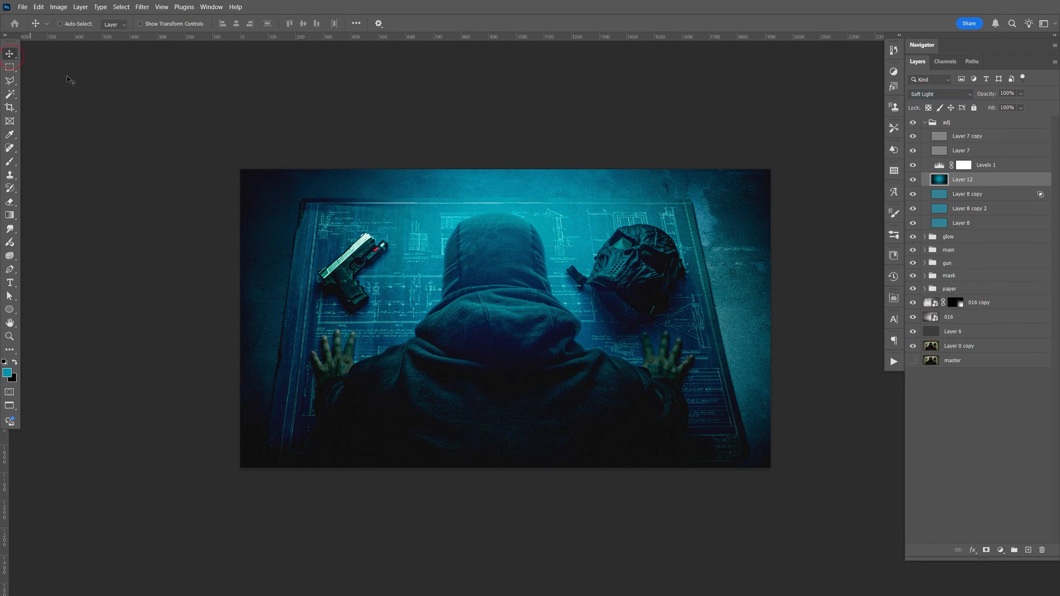
Split Layer 12's Blend If underlying-layer shadow slider to 0 / 104 so the dark areas are protected.
{"action": "double_click", "coordinate": [1008, 182]}
{"action": "left_click_drag", "start_coordinate": [544, 424], "coordinate": [437, 405]}
{"action": "left_click", "coordinate": [703, 350]}
{"action": "left_click", "coordinate": [548, 229]}
{"action": "left_click_drag", "start_coordinate": [709, 348], "coordinate": [901, 347]}
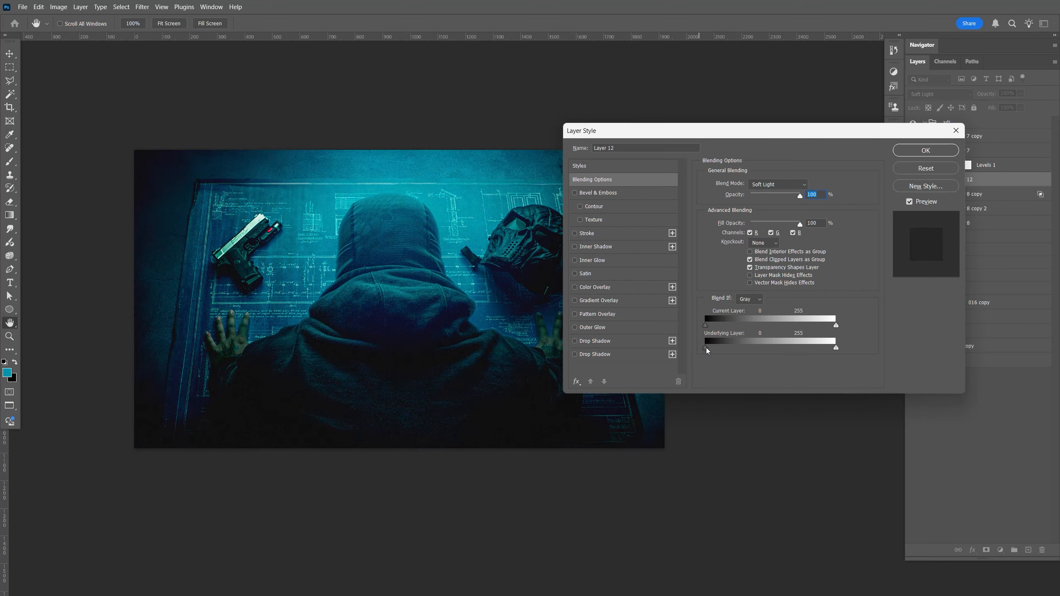
{"action": "left_click_drag", "start_coordinate": [705, 347], "coordinate": [758, 351]}
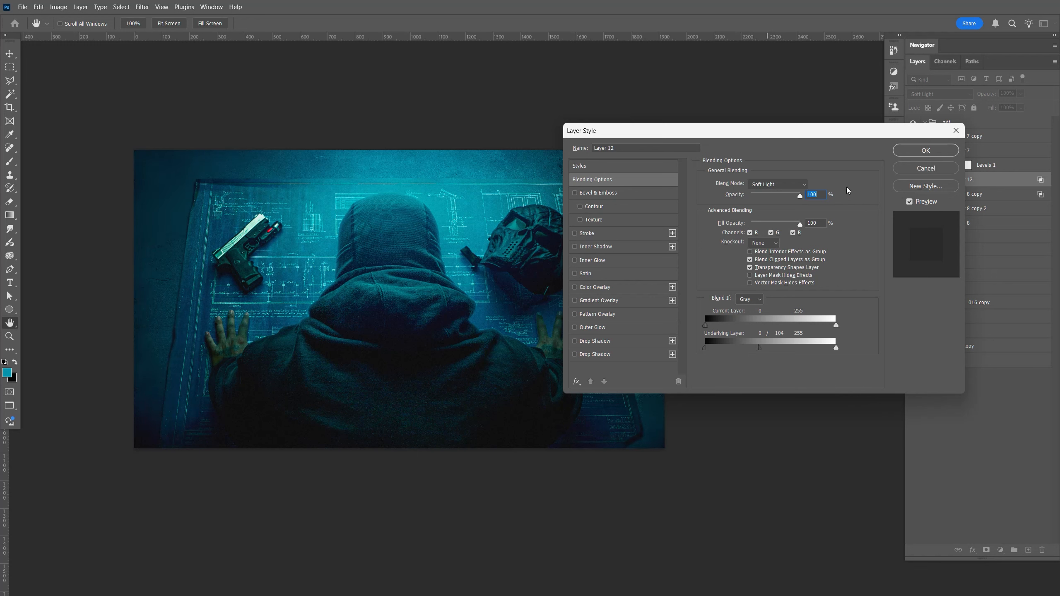
{"action": "left_click", "coordinate": [897, 153]}
{"action": "left_click", "coordinate": [913, 180]}
{"action": "left_click", "coordinate": [913, 183]}
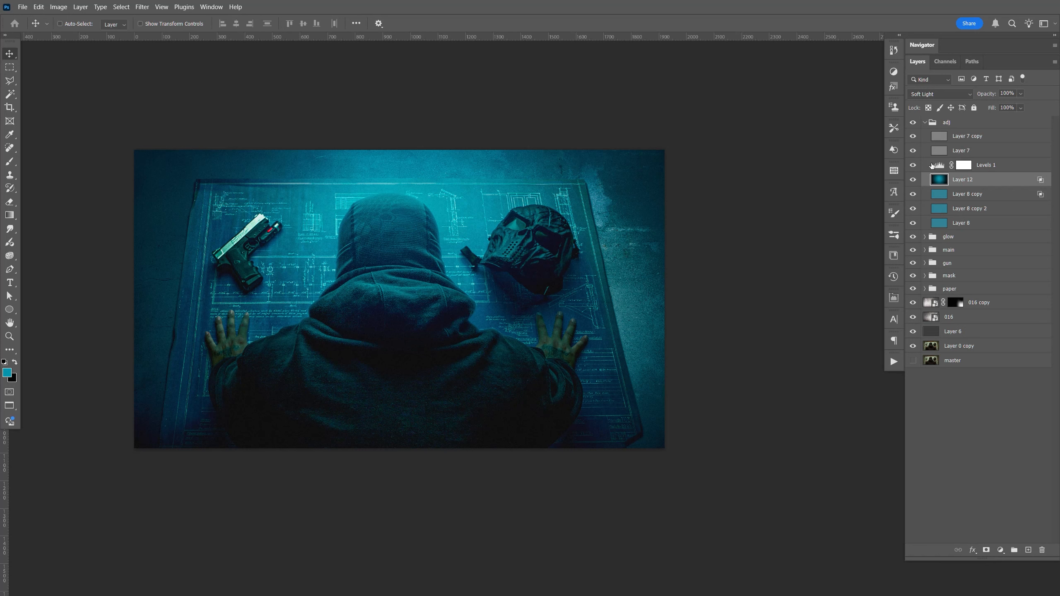
Stretch Layer 12 vertically and horizontally beyond the canvas to widen the teal light.
{"action": "key", "text": "ctrl+t"}
{"action": "left_click_drag", "start_coordinate": [400, 448], "coordinate": [402, 495]}
{"action": "left_click_drag", "start_coordinate": [666, 323], "coordinate": [697, 322]}
{"action": "key", "text": "Return"}
{"action": "left_click_drag", "start_coordinate": [473, 416], "coordinate": [509, 407]}
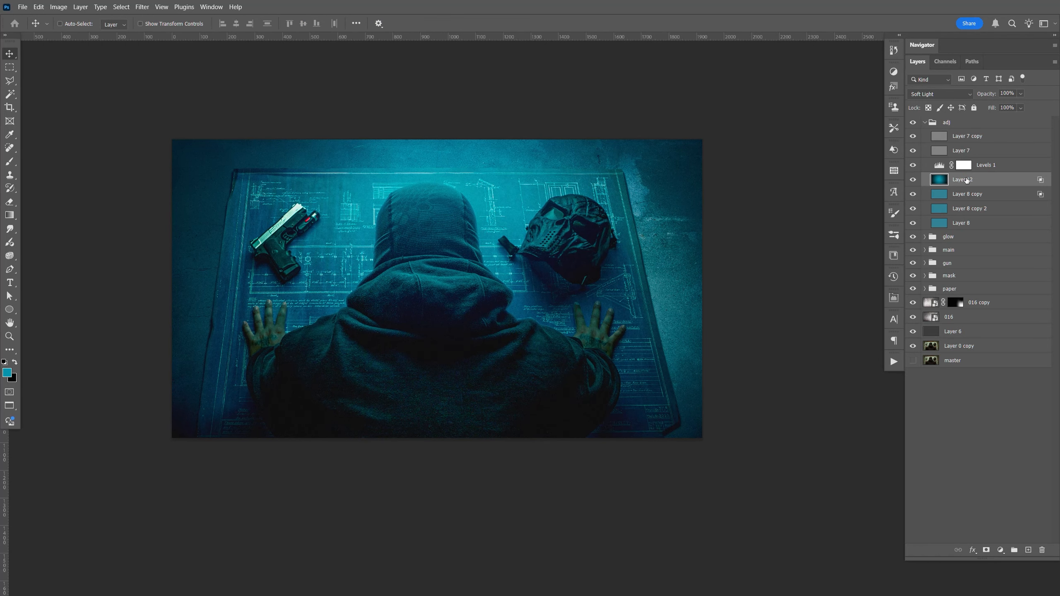
{"action": "left_click_drag", "start_coordinate": [669, 301], "coordinate": [672, 300]}
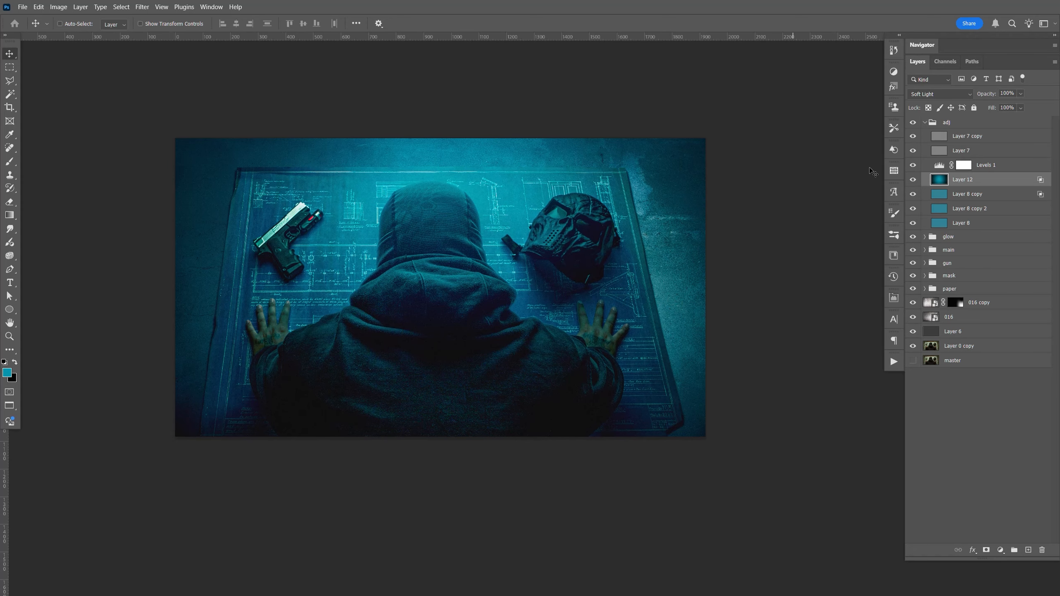
Lower Layer 12's opacity to 55%.
{"action": "left_click_drag", "start_coordinate": [1020, 96], "coordinate": [1003, 108]}
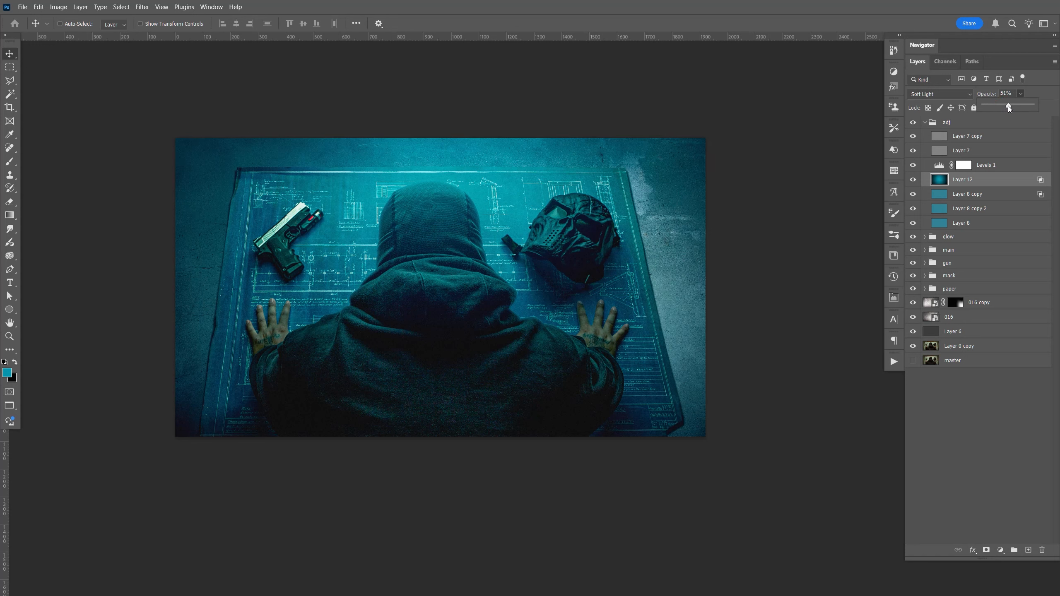
{"action": "left_click_drag", "start_coordinate": [1008, 104], "coordinate": [1009, 92]}
{"action": "type", "text": "55"}
{"action": "left_click_drag", "start_coordinate": [652, 339], "coordinate": [663, 326]}
Add a Levels adjustment above Levels 1 with input levels 6, 0.91 and 197 and output black at 11.
{"action": "left_click", "coordinate": [915, 166]}
{"action": "left_click", "coordinate": [915, 167]}
{"action": "left_click", "coordinate": [985, 167]}
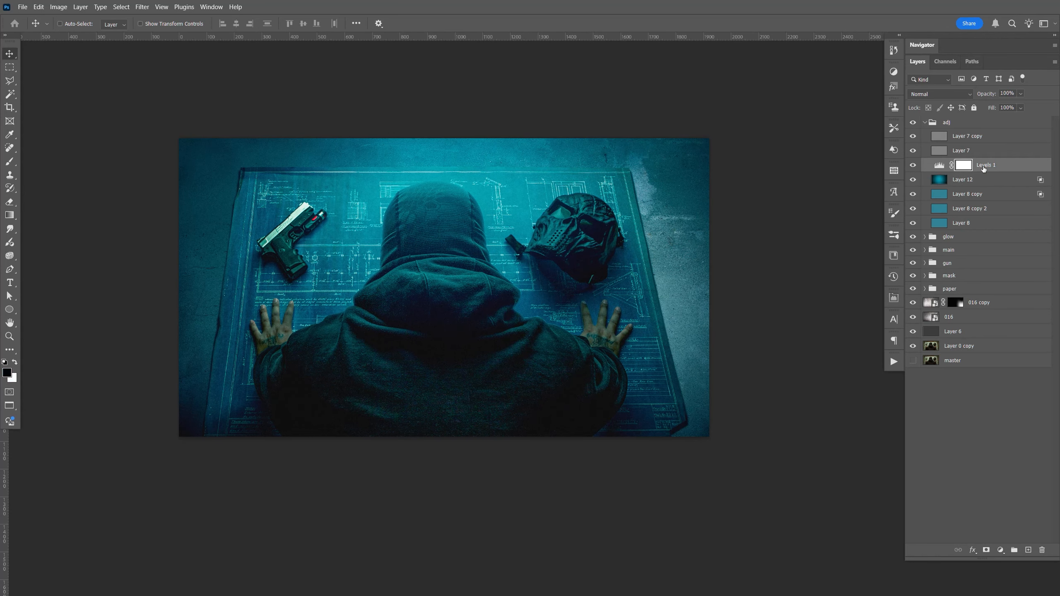
{"action": "left_click", "coordinate": [1000, 551]}
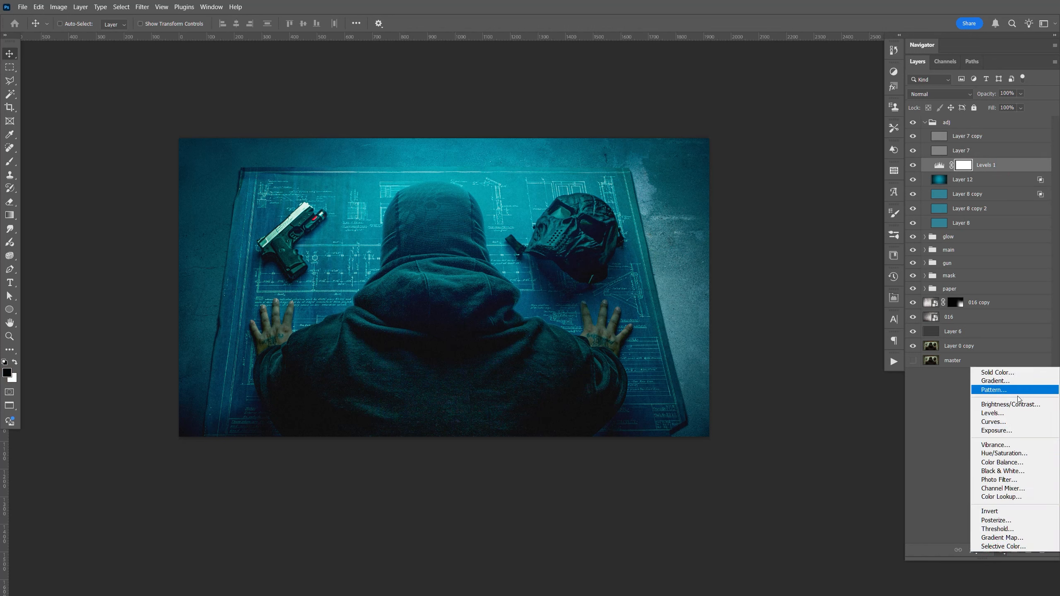
{"action": "left_click", "coordinate": [1008, 412]}
{"action": "left_click_drag", "start_coordinate": [869, 403], "coordinate": [853, 403]}
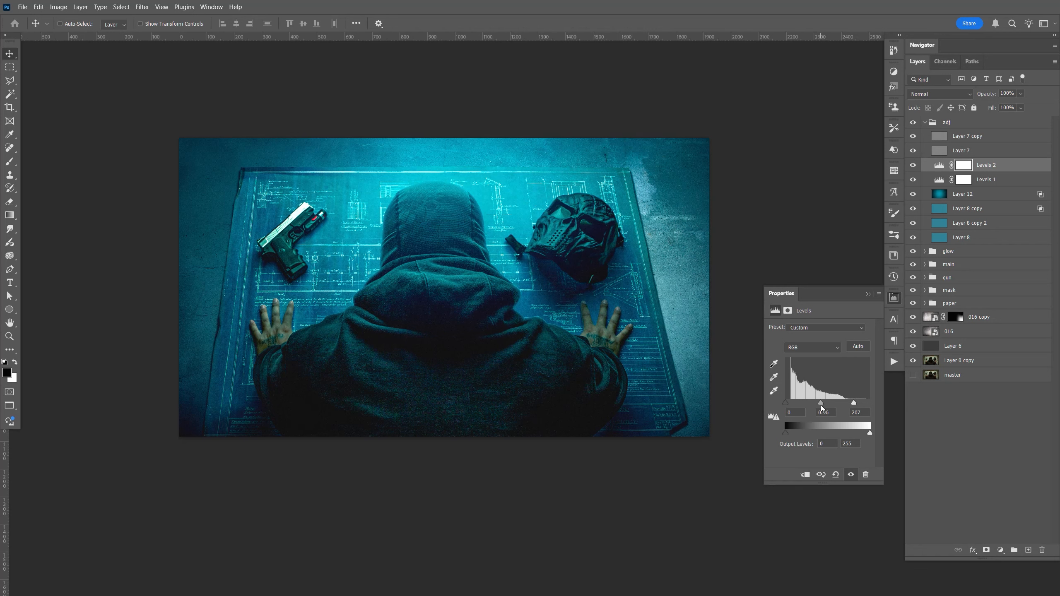
{"action": "left_click_drag", "start_coordinate": [853, 403], "coordinate": [851, 403]}
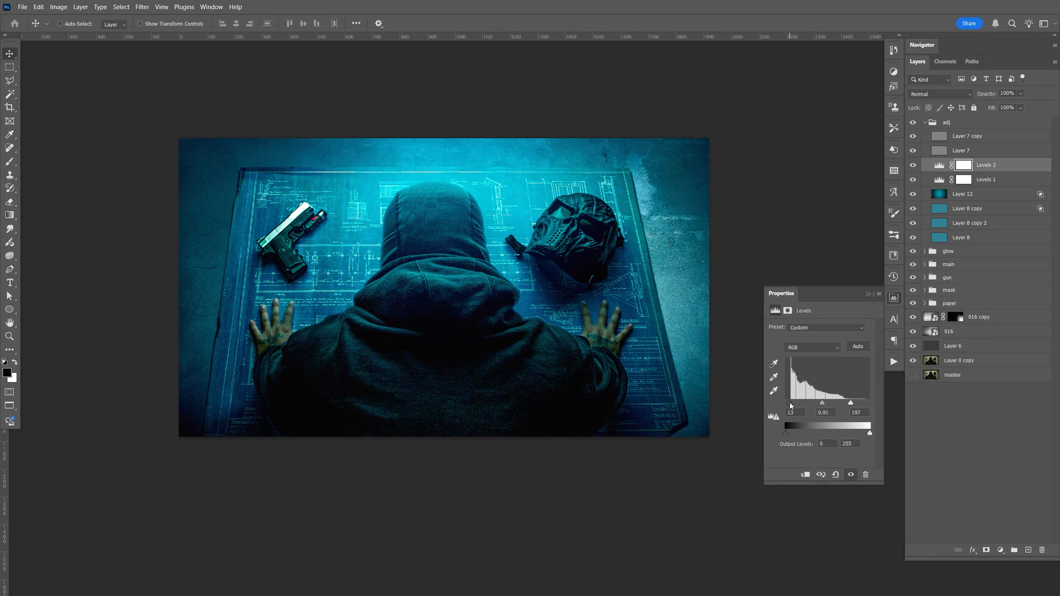
{"action": "left_click_drag", "start_coordinate": [790, 405], "coordinate": [789, 405]}
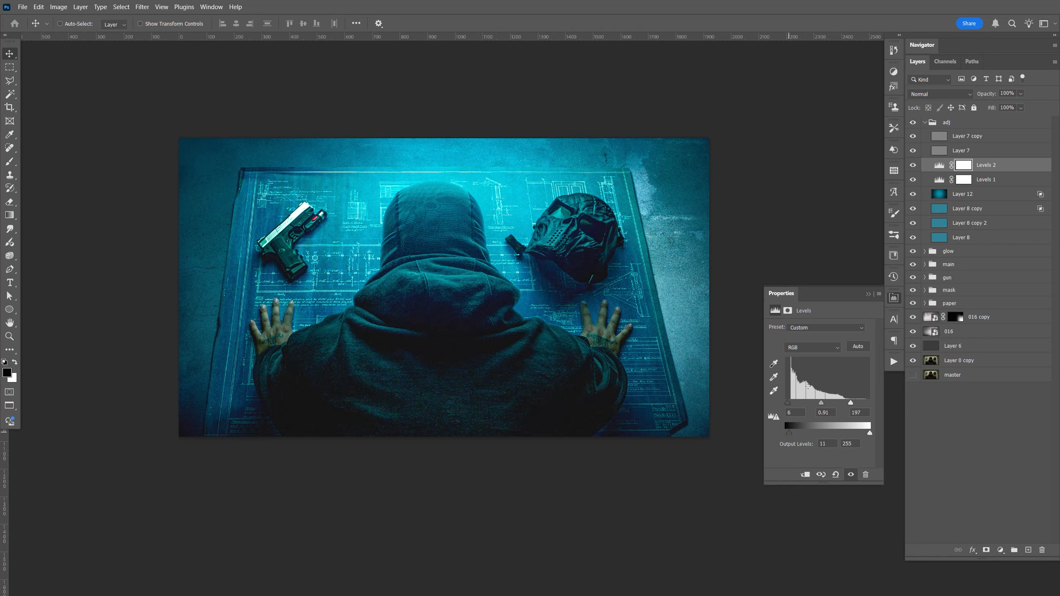
{"action": "left_click", "coordinate": [891, 298]}
Compare the image with and without the Levels 2 adjustment and Layer 12.
{"action": "left_click", "coordinate": [913, 165]}
{"action": "left_click", "coordinate": [912, 165]}
{"action": "left_click", "coordinate": [913, 166]}
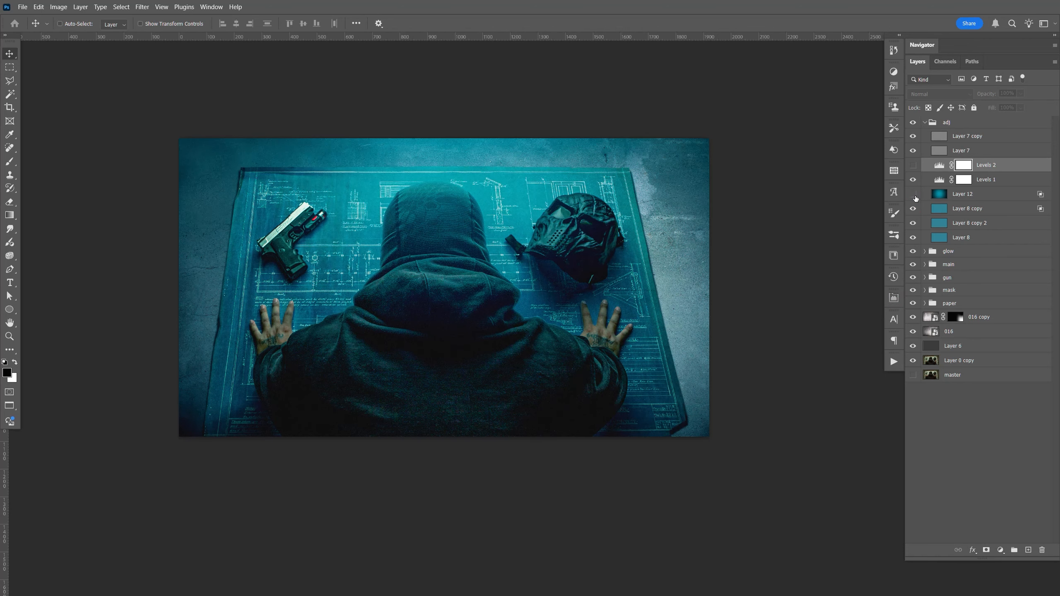
{"action": "left_click", "coordinate": [913, 194]}
{"action": "left_click", "coordinate": [913, 165]}
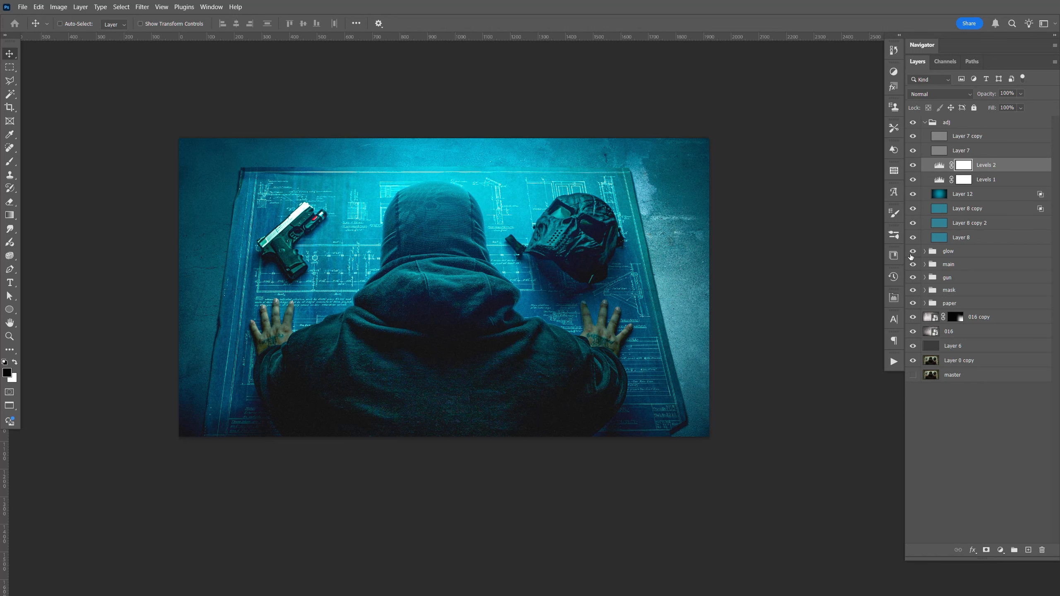
{"action": "left_click_drag", "start_coordinate": [687, 330], "coordinate": [686, 329]}
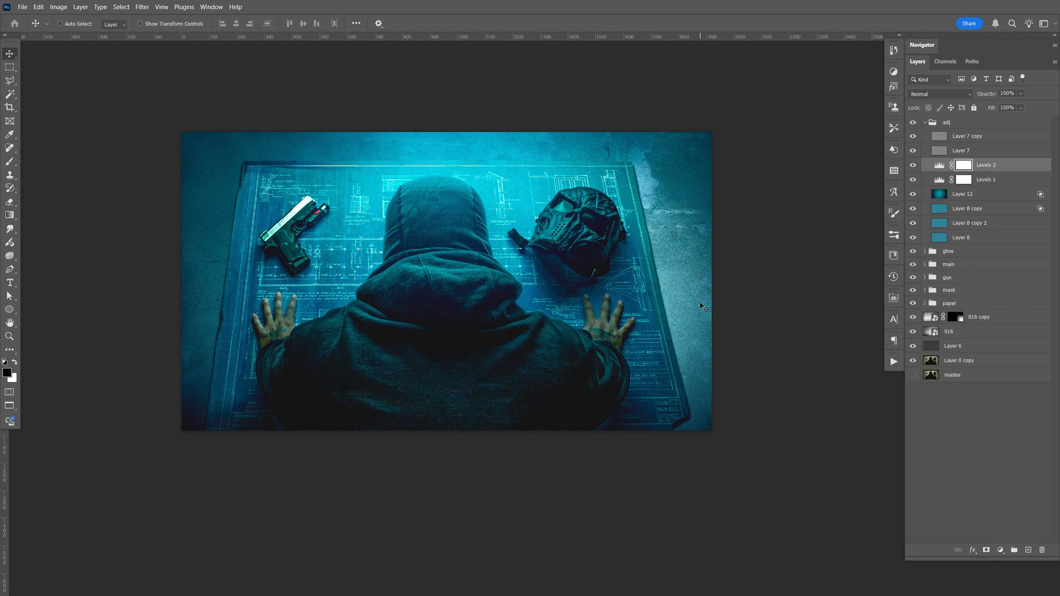
Duplicate the concrete layers 016 and 016 copy and merge the duplicates into one layer.
{"action": "left_click", "coordinate": [955, 333]}
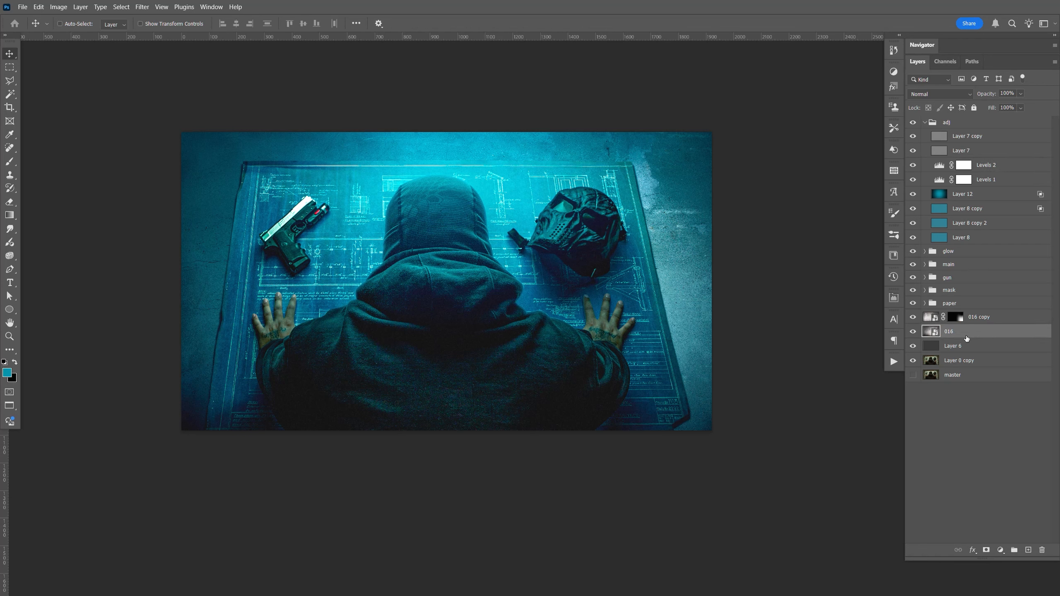
{"action": "left_click", "coordinate": [986, 319], "text": "shift"}
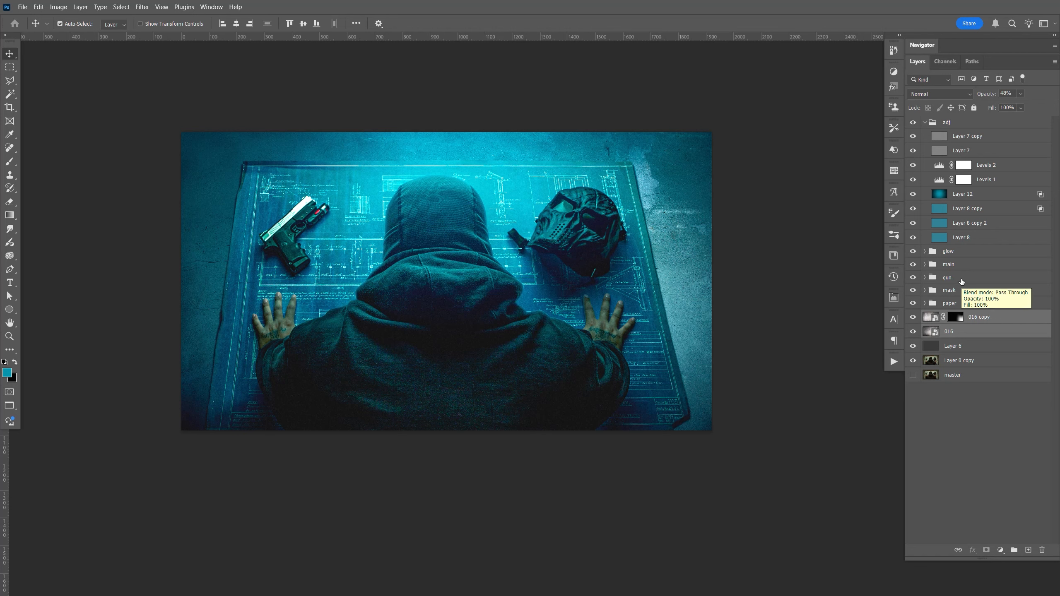
{"action": "key", "text": "ctrl+j"}
{"action": "key", "text": "ctrl+e"}
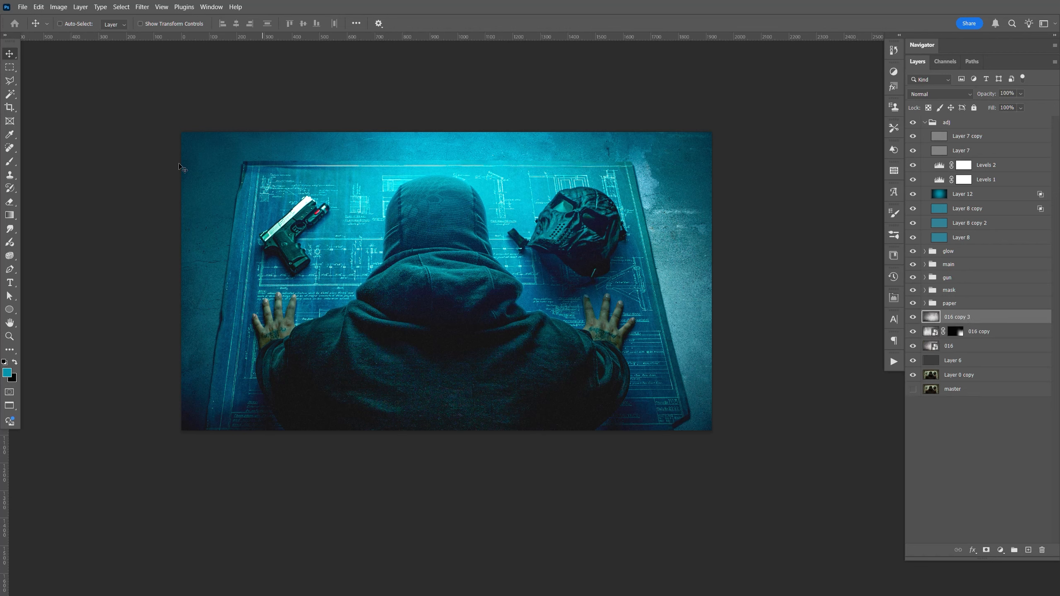
Run the Sharpen Low action on the merged concrete layer and compare it with the unsharpened version.
{"action": "left_click", "coordinate": [893, 362]}
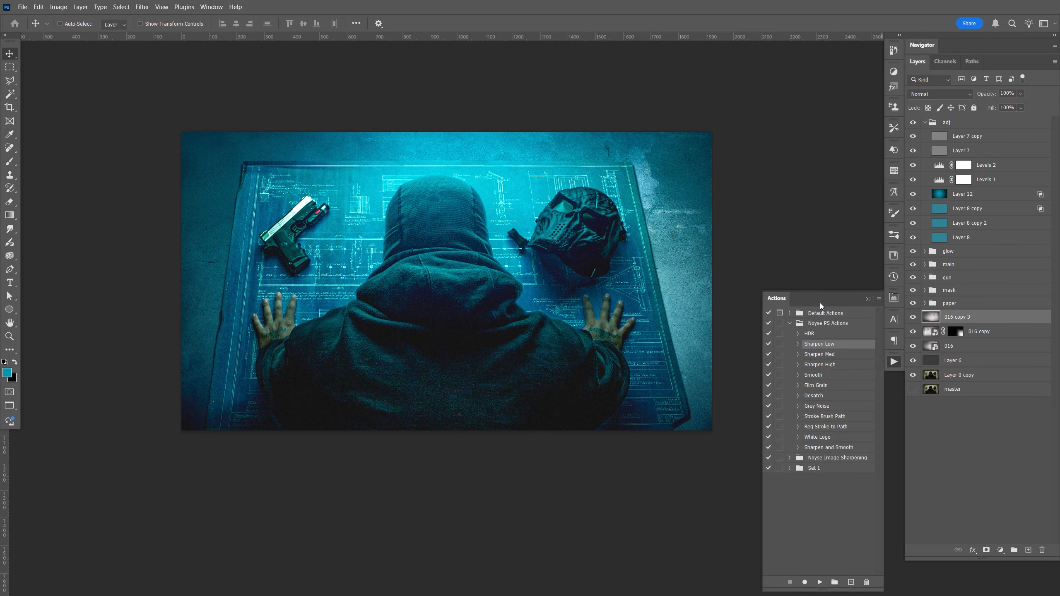
{"action": "left_click", "coordinate": [819, 582]}
{"action": "left_click", "coordinate": [893, 362]}
{"action": "left_click", "coordinate": [912, 318]}
{"action": "left_click", "coordinate": [912, 318]}
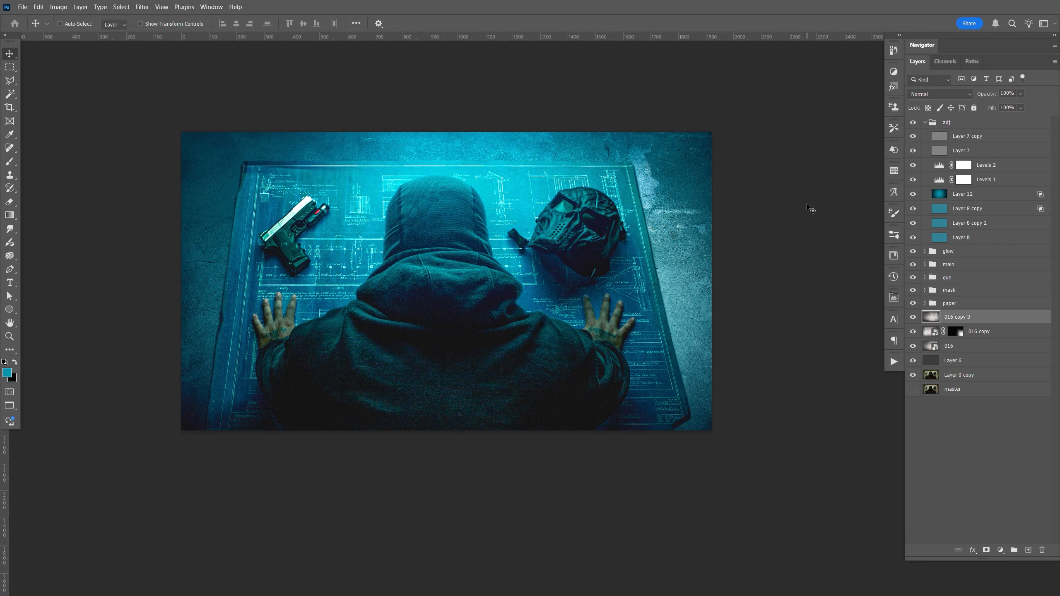